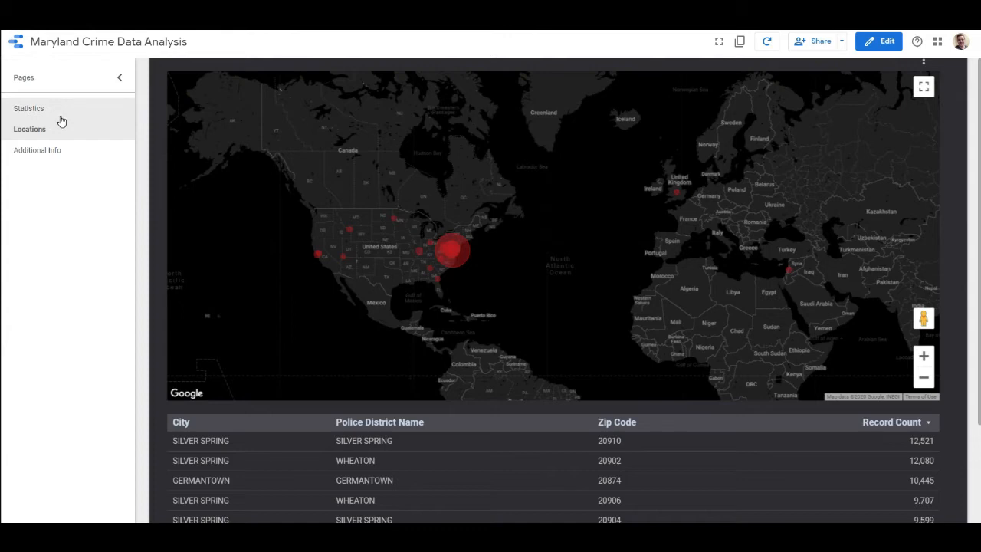
Open the Statistics page and review the Crimes by Category chart and the Crime Type Highlights figures
left_click(60, 116)
mouse_move(367, 217)
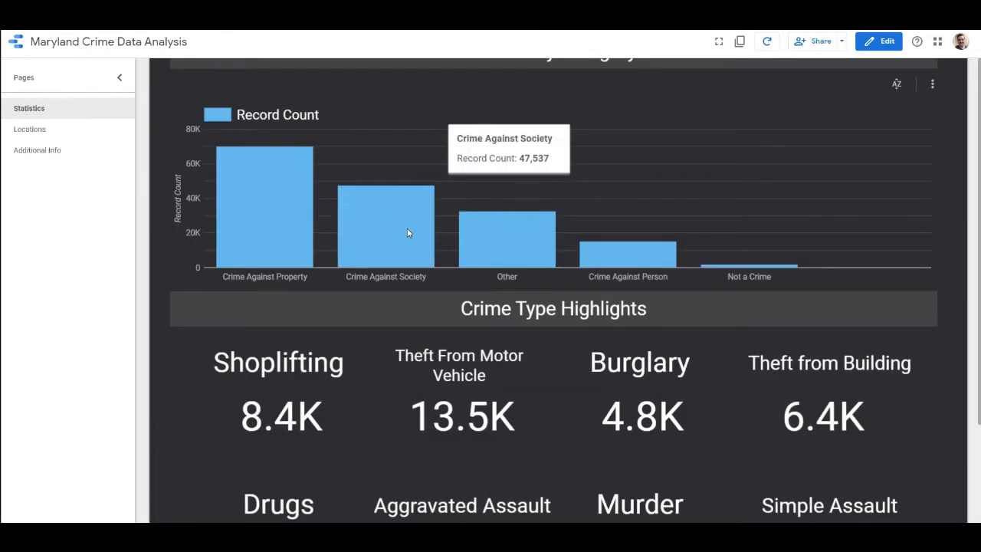
mouse_move(515, 250)
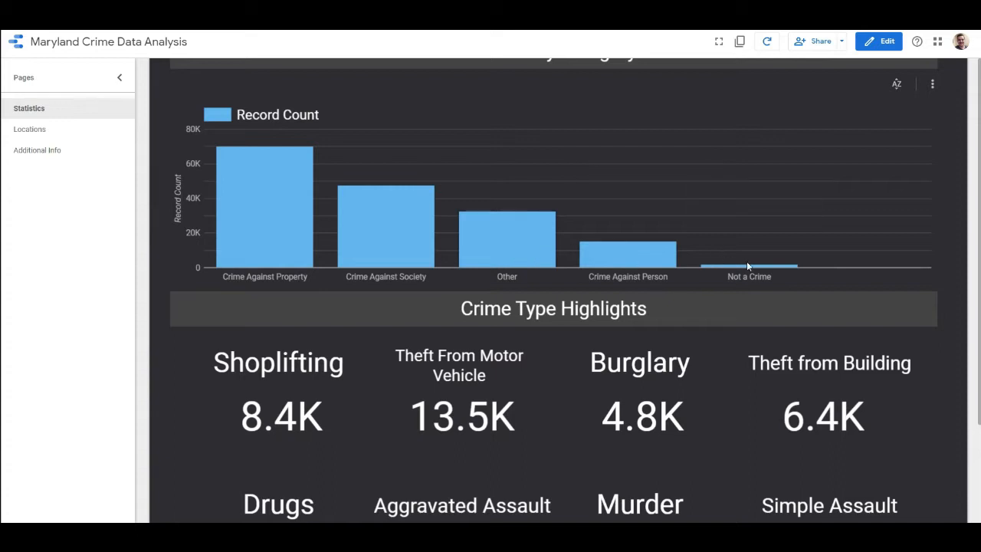
scroll(681, 317, "down", 1)
scroll(681, 321, "down", 3)
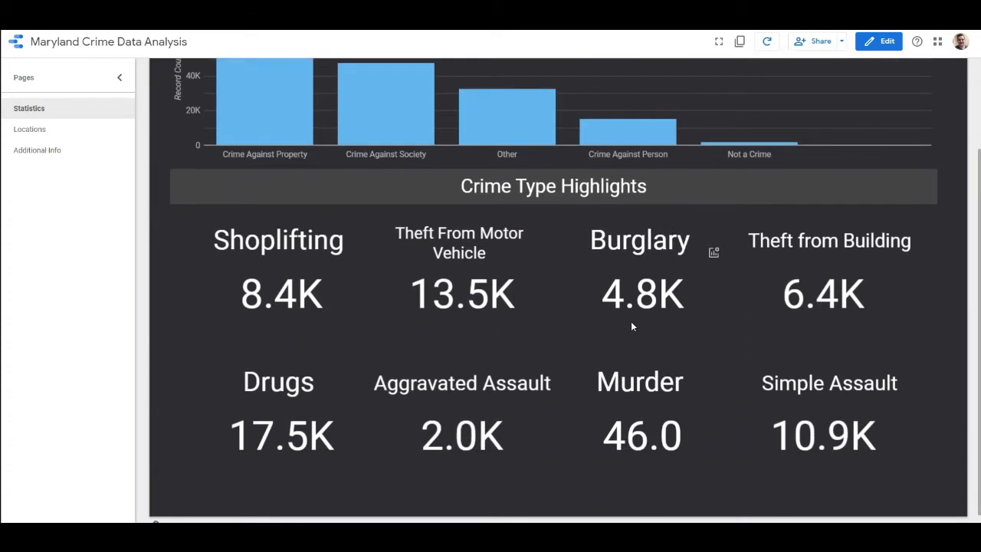
scroll(631, 322, "up", 1)
scroll(583, 272, "up", 1)
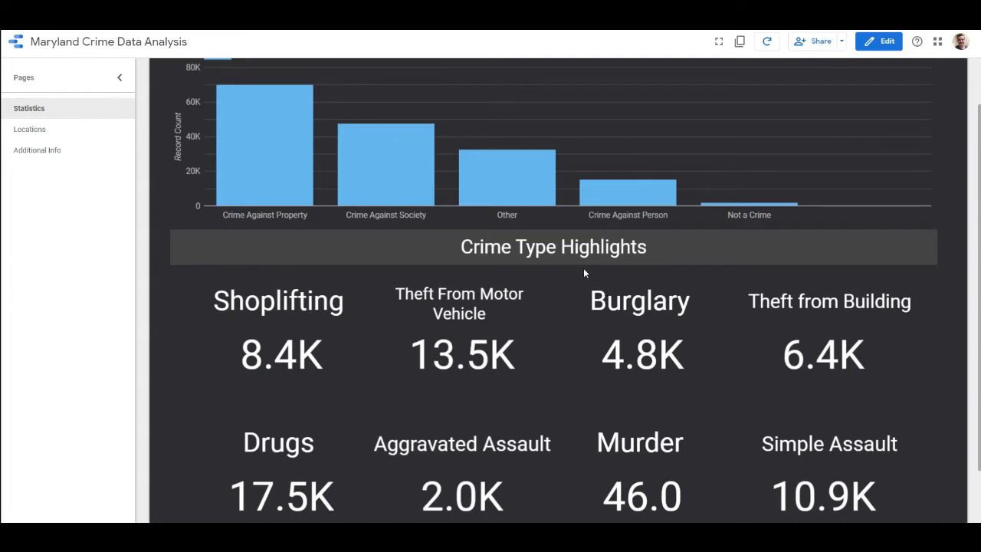
scroll(583, 271, "up", 2)
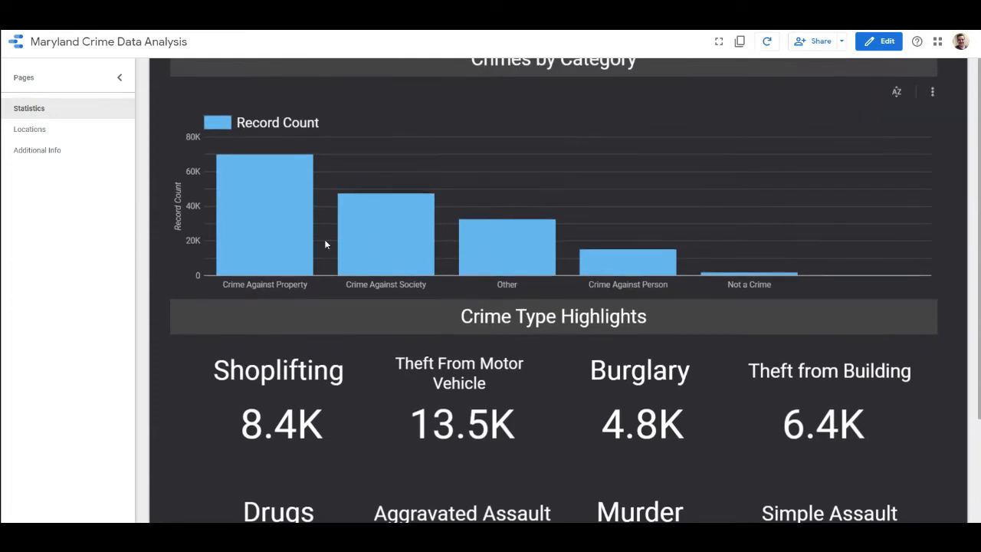
Open the Locations page, focus the crime map on the United States and review the city and police district table
left_click(54, 129)
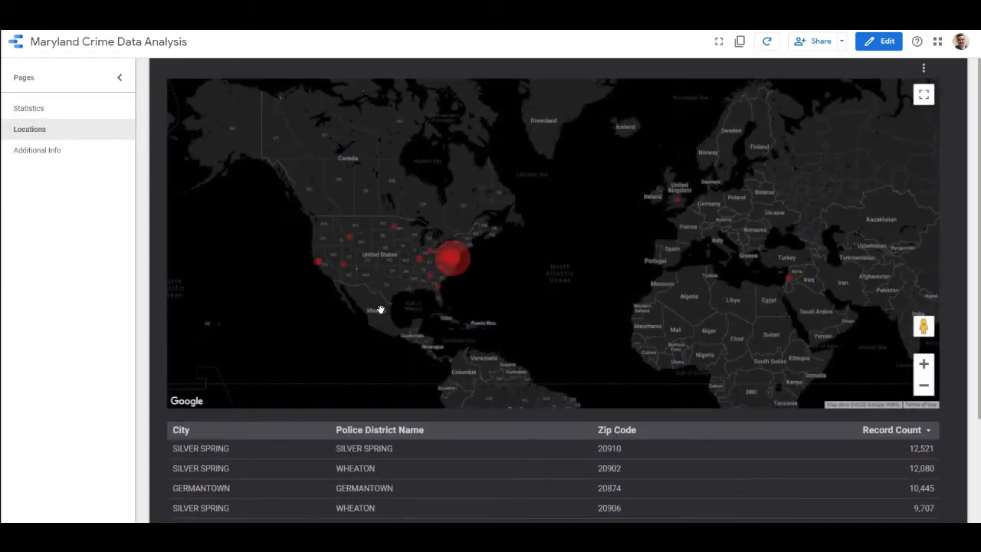
left_click(924, 363)
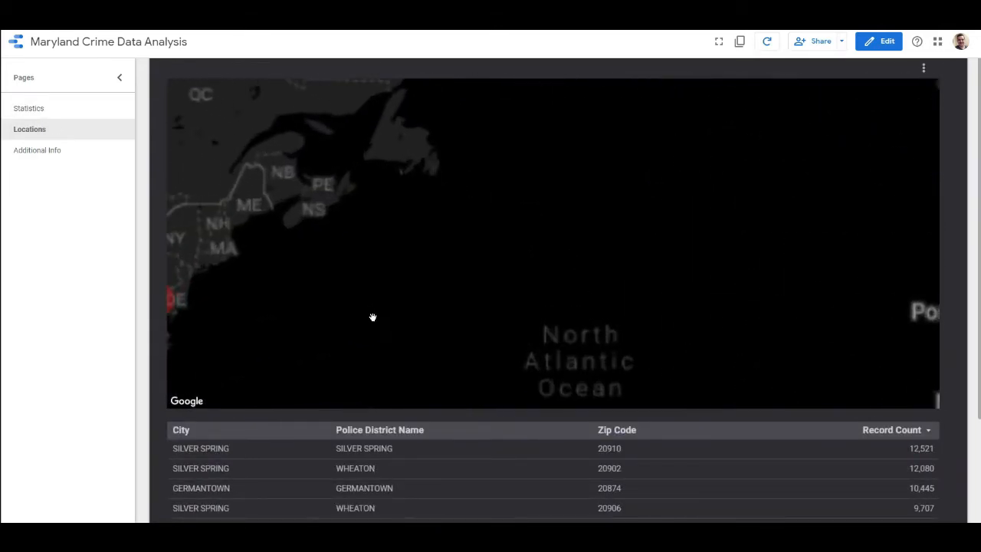
left_click_drag(372, 318, 713, 237)
left_click_drag(534, 272, 402, 310)
left_click_drag(760, 295, 590, 396)
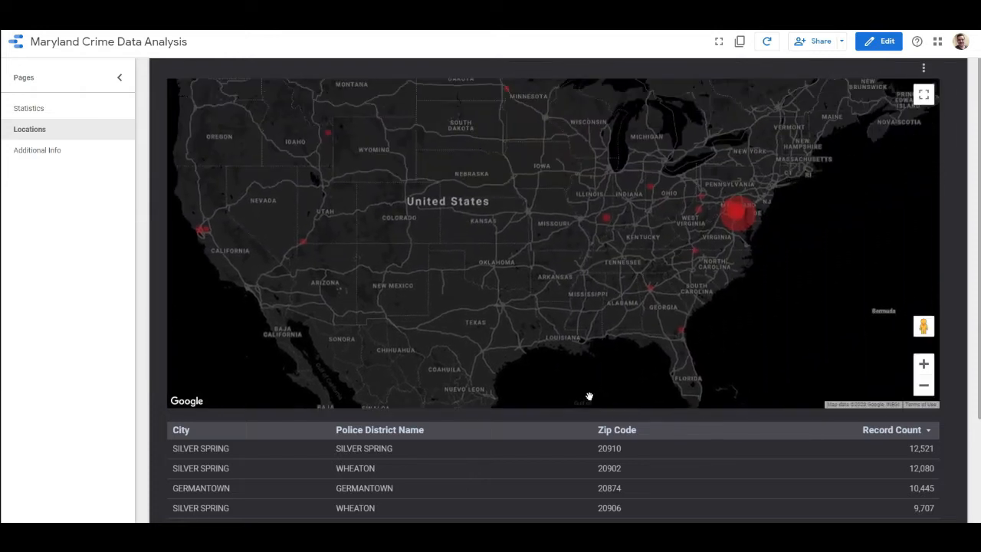
scroll(554, 475, "down", 5)
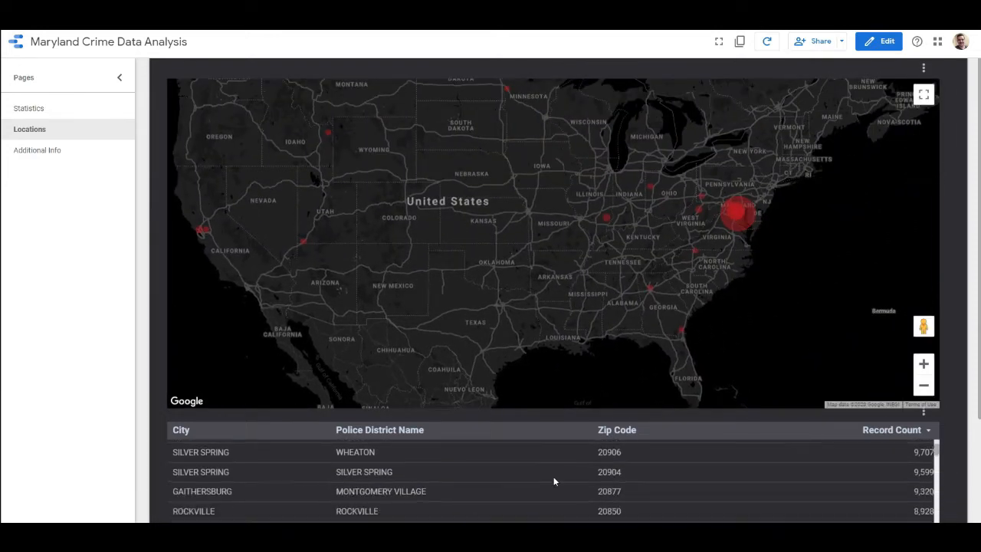
Open the Additional Info page and review its pie chart, city trend lines and treemap of crime categories
left_click(83, 151)
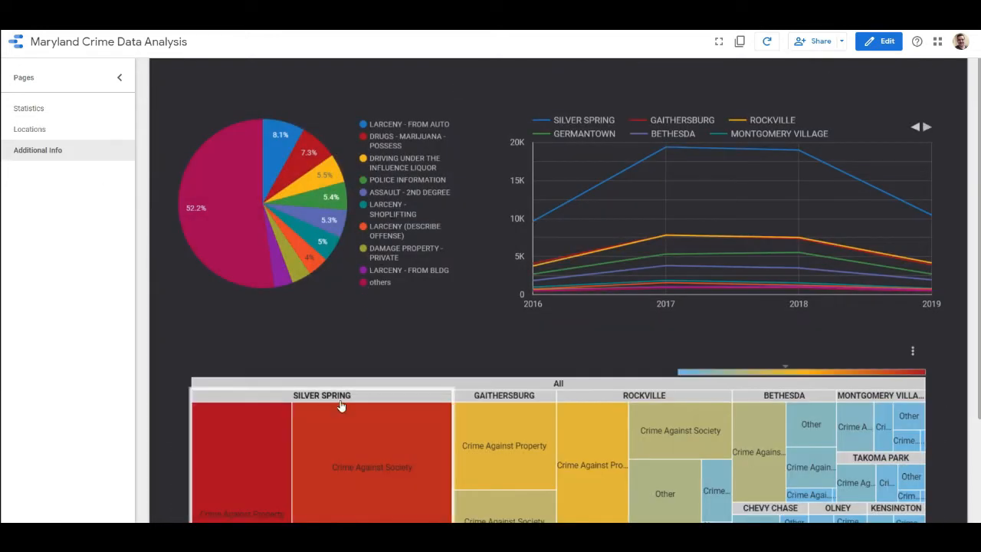
scroll(302, 328, "down", 1)
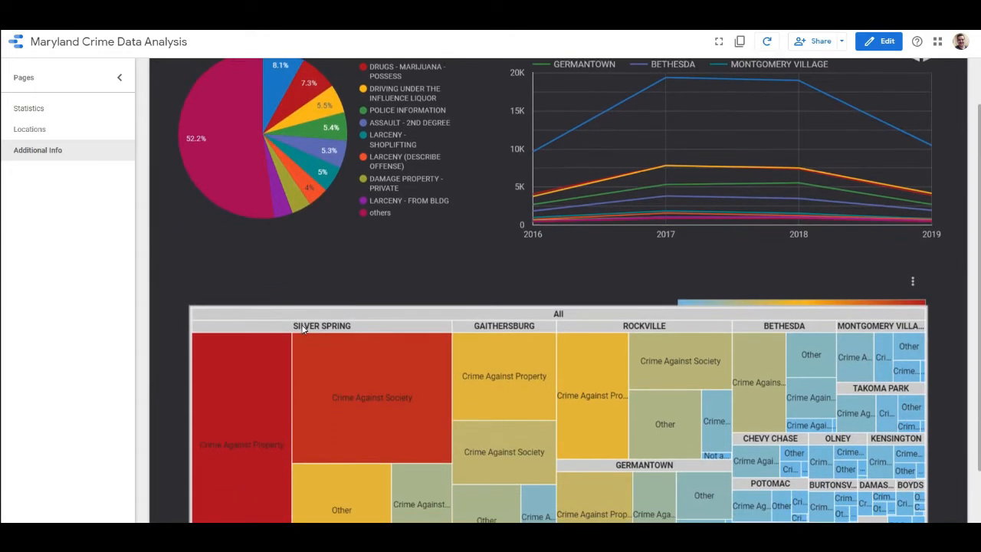
scroll(303, 328, "down", 2)
scroll(306, 325, "up", 2)
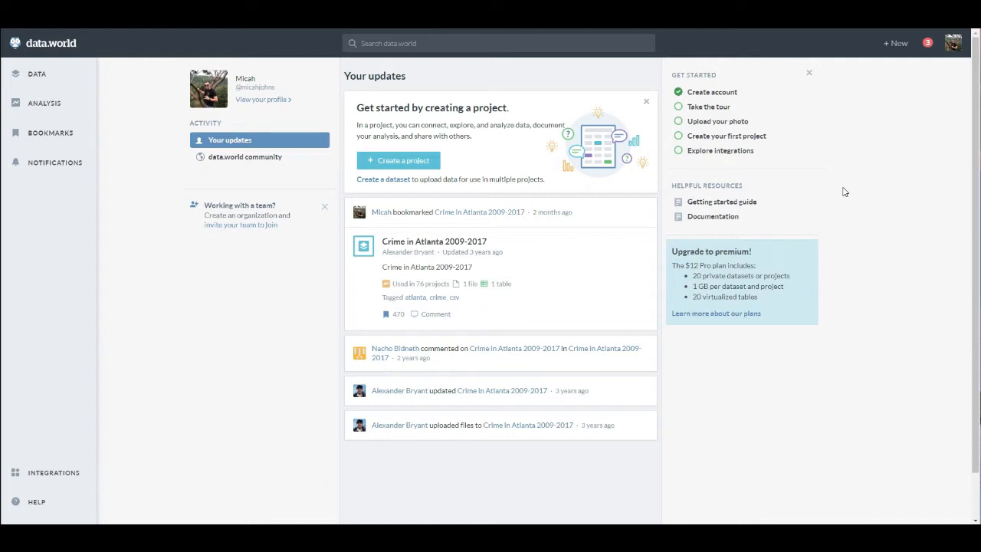
Search data.world for "crime" and look through the resulting datasets
left_click(479, 48)
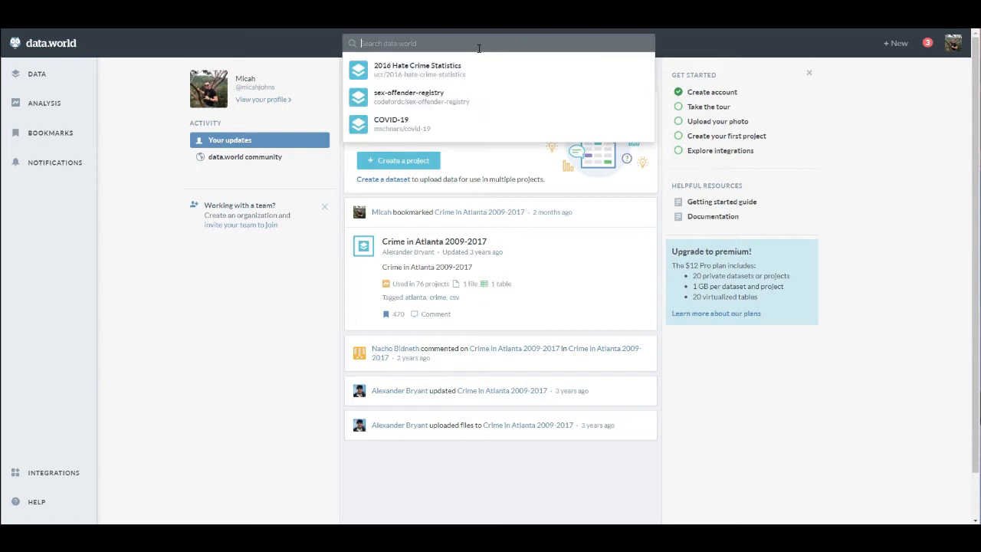
type("crime")
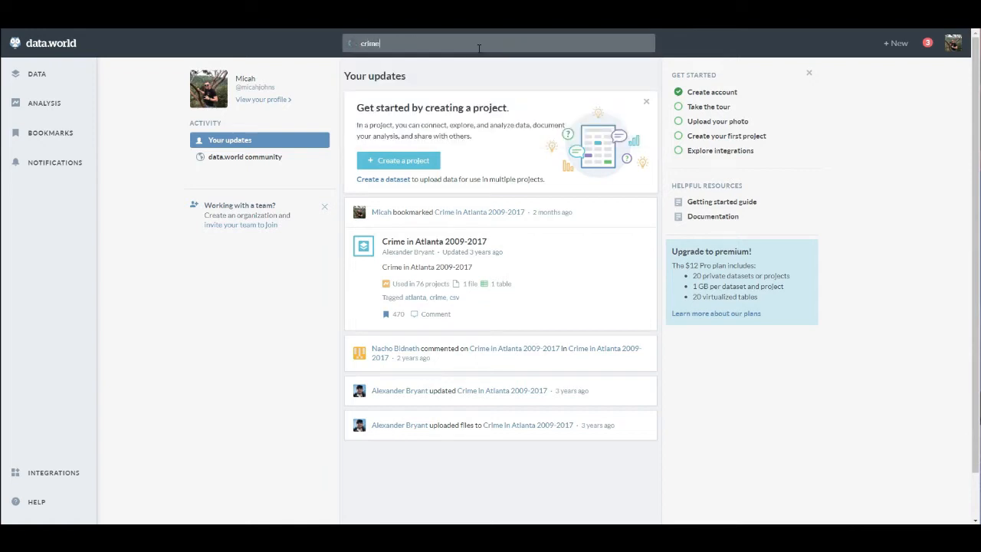
key("Return")
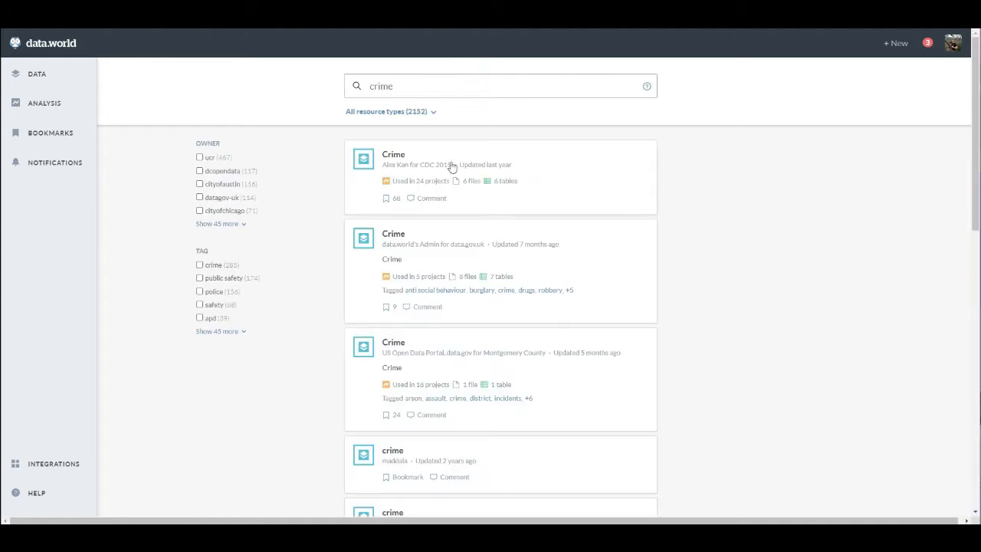
scroll(470, 153, "down", 1)
scroll(460, 245, "down", 3)
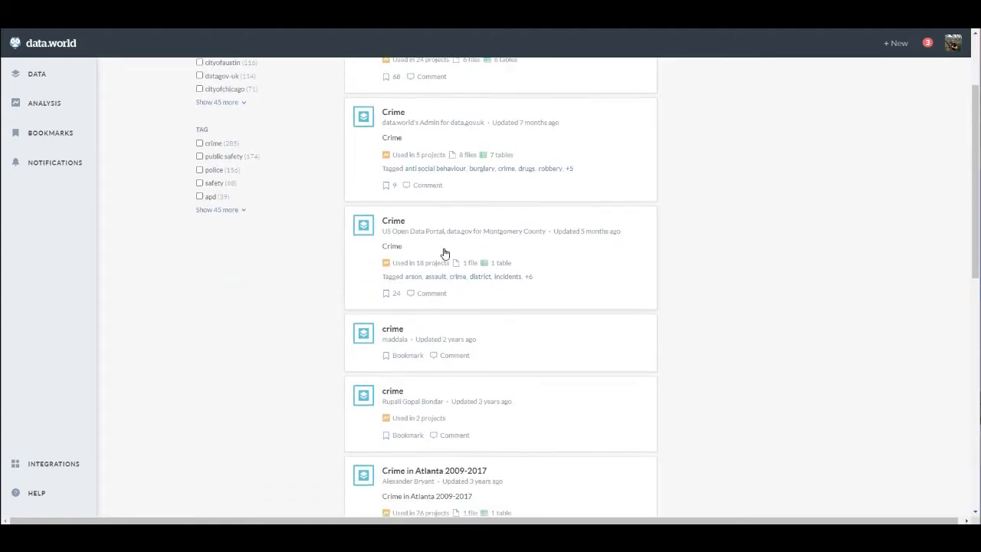
scroll(521, 366, "down", 2)
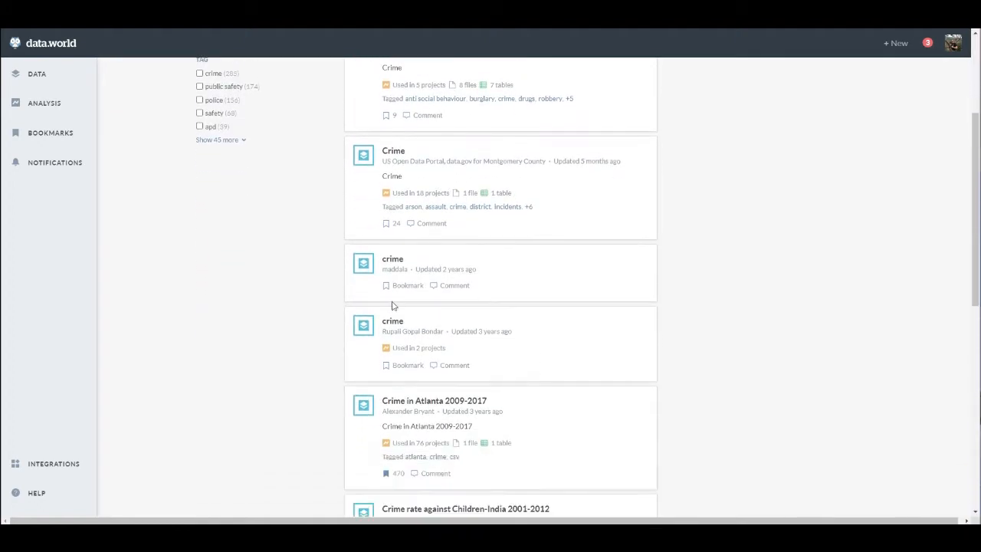
scroll(499, 349, "down", 1)
scroll(505, 344, "down", 1)
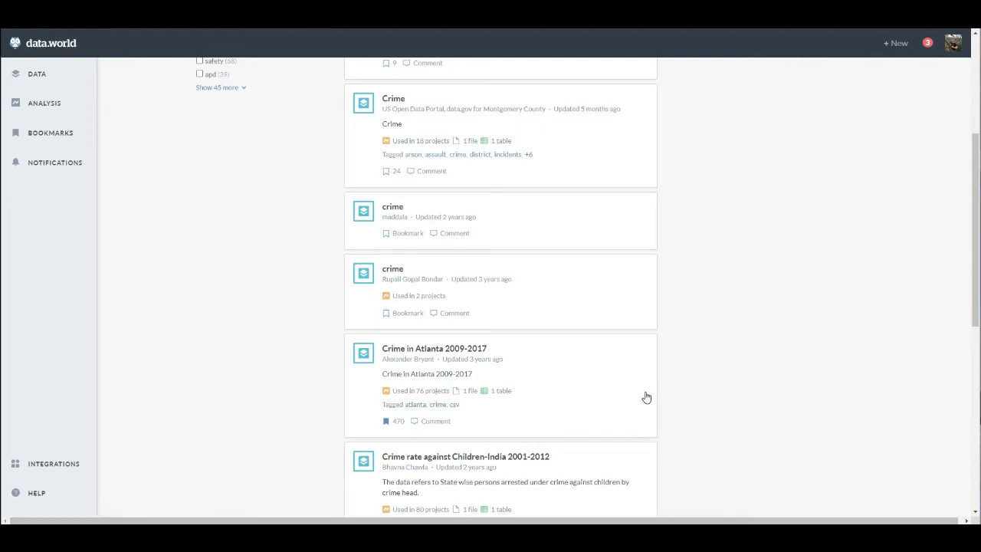
Switch to the Maryland Crime Data sheet in Excel, widen the Crime Name3 column and inspect the first Dispatch Date/Time entry
left_click(477, 506)
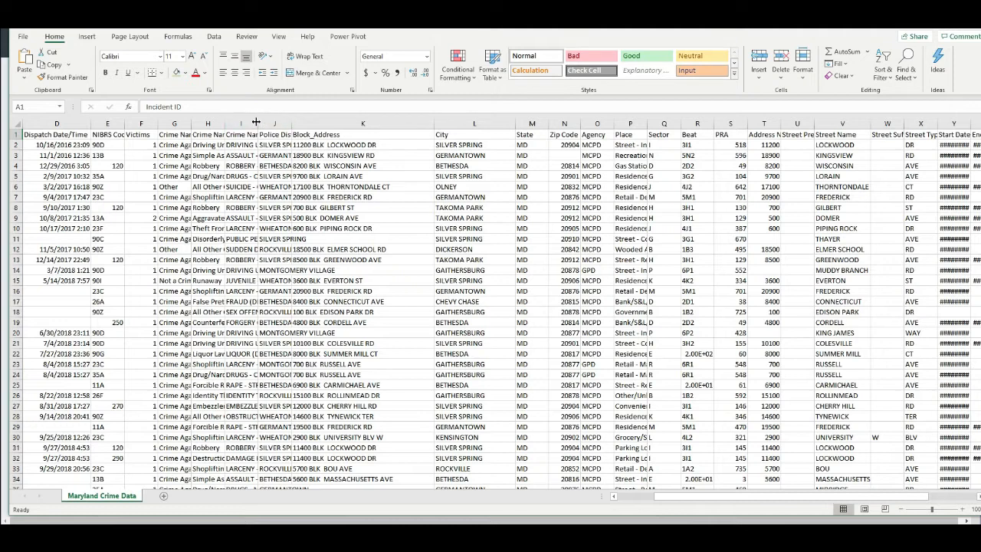
left_click_drag(256, 122, 279, 122)
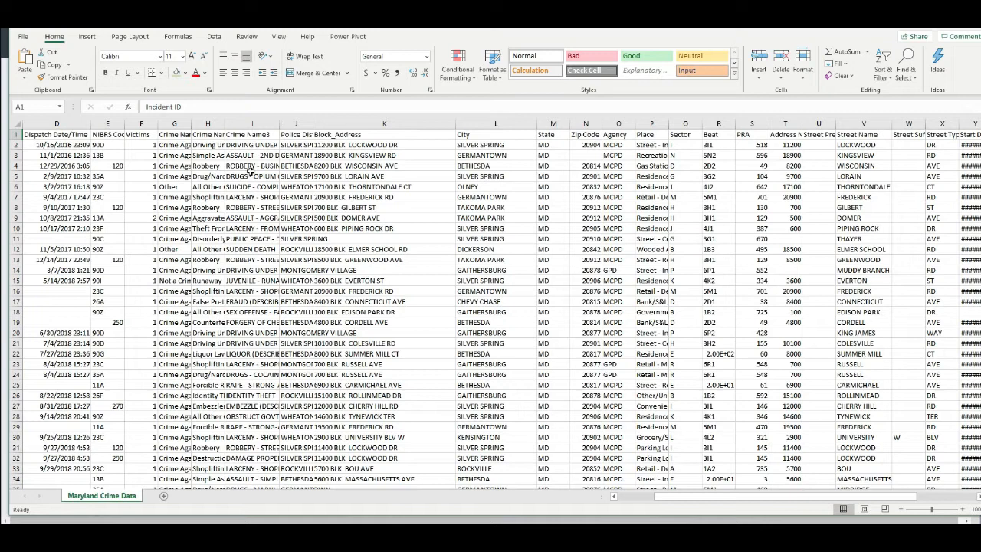
left_click(73, 137)
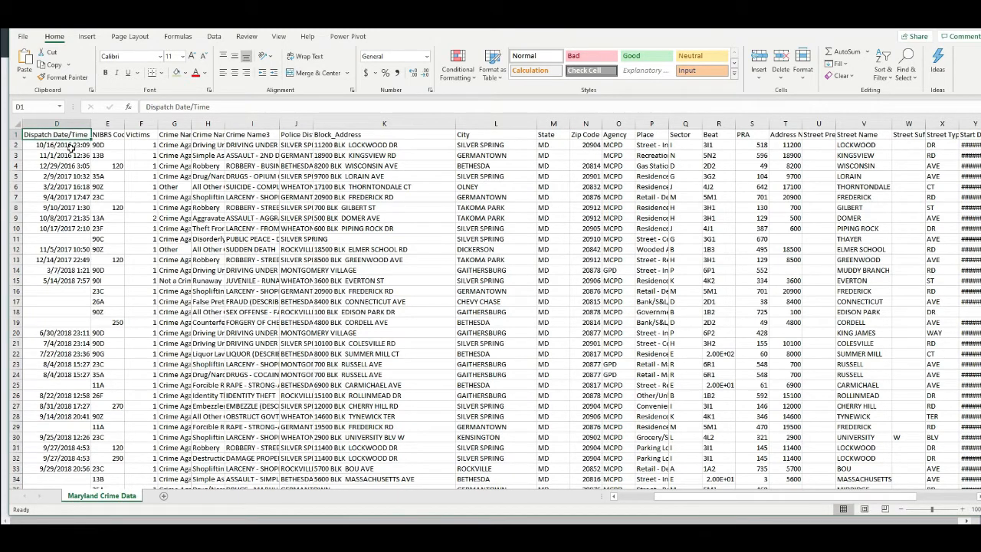
left_click(71, 144)
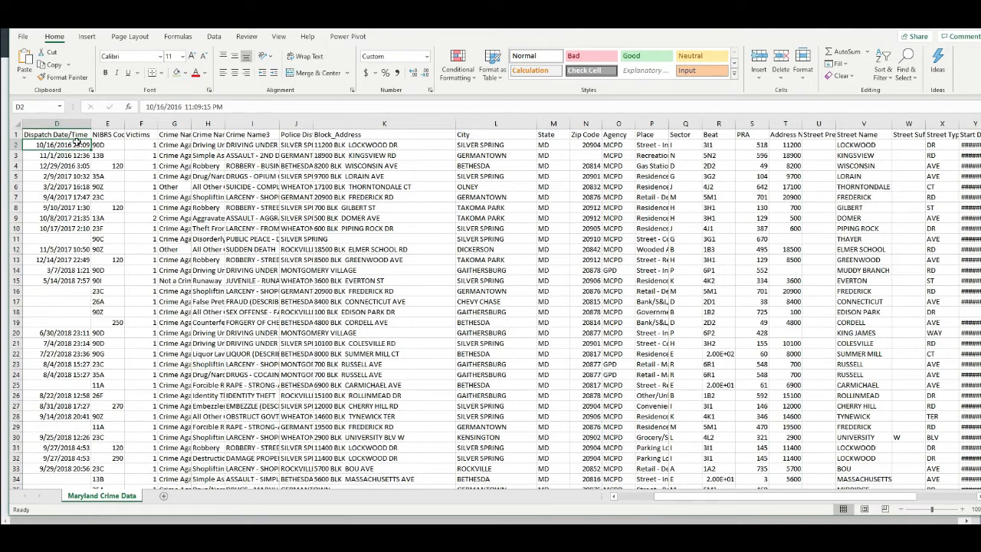
Widen the Crime Name1, Crime Name2 and Crime Name3 columns so their entries are easier to read
left_click_drag(194, 124, 219, 124)
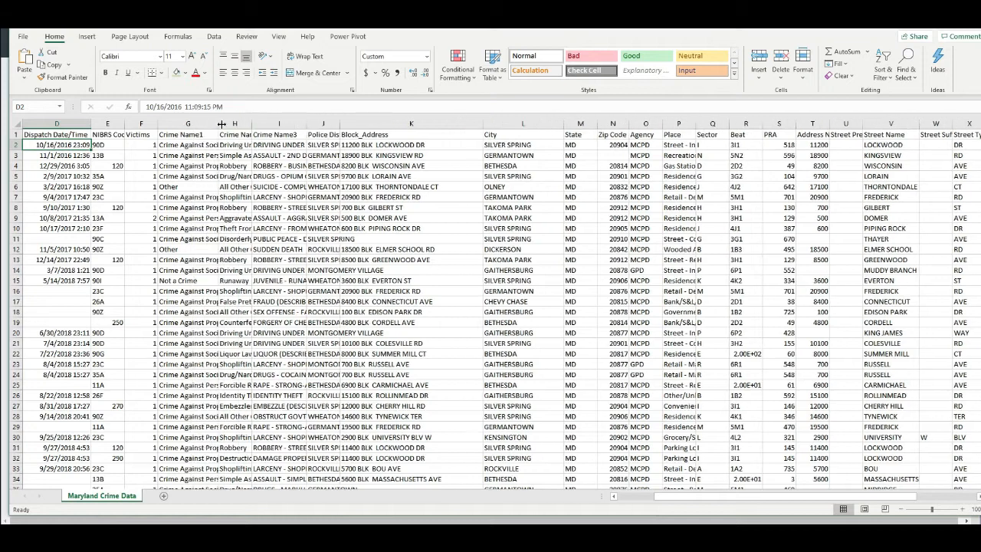
left_click(201, 144)
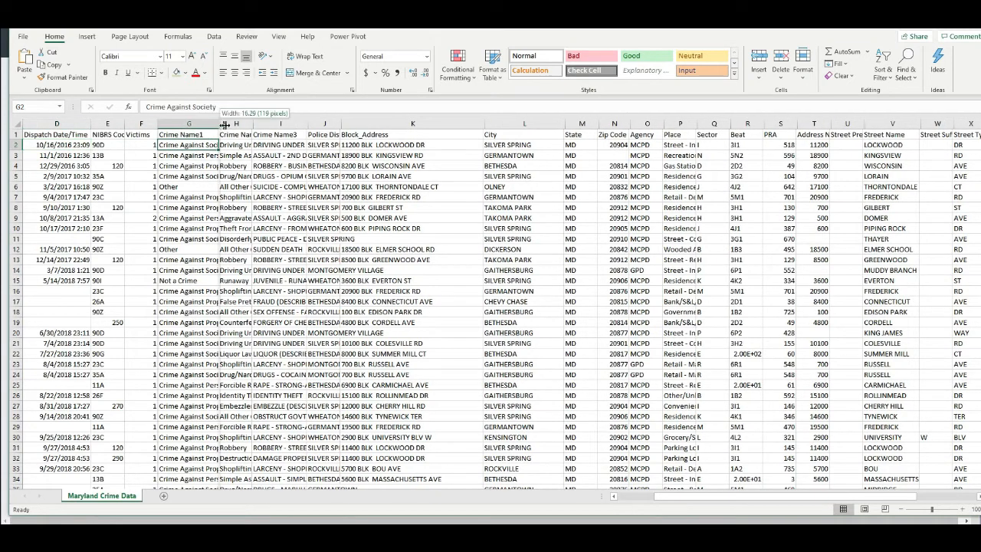
double_click(218, 124)
left_click_drag(269, 123, 400, 125)
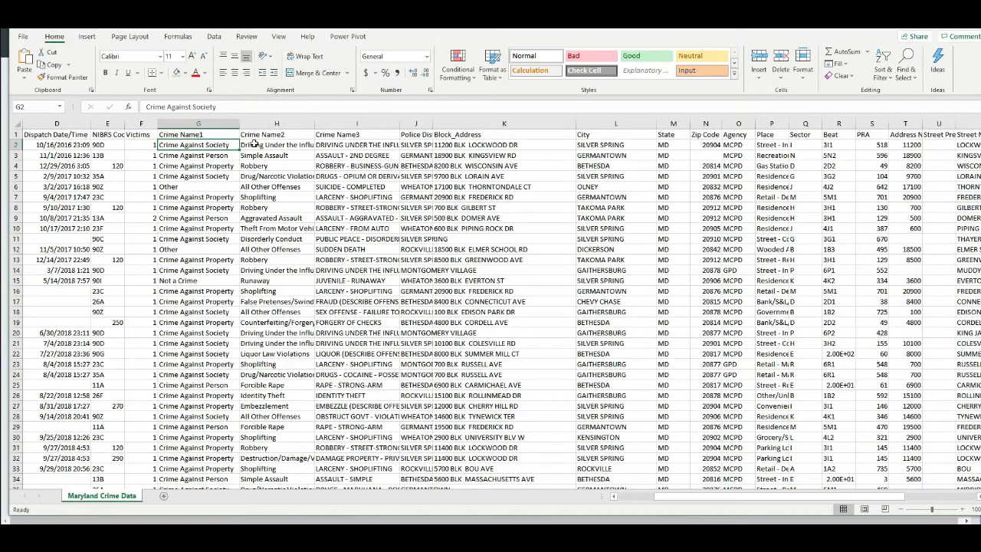
Compare the Crime Name1, Crime Name2 and Crime Name3 values of the first record
left_click(267, 144)
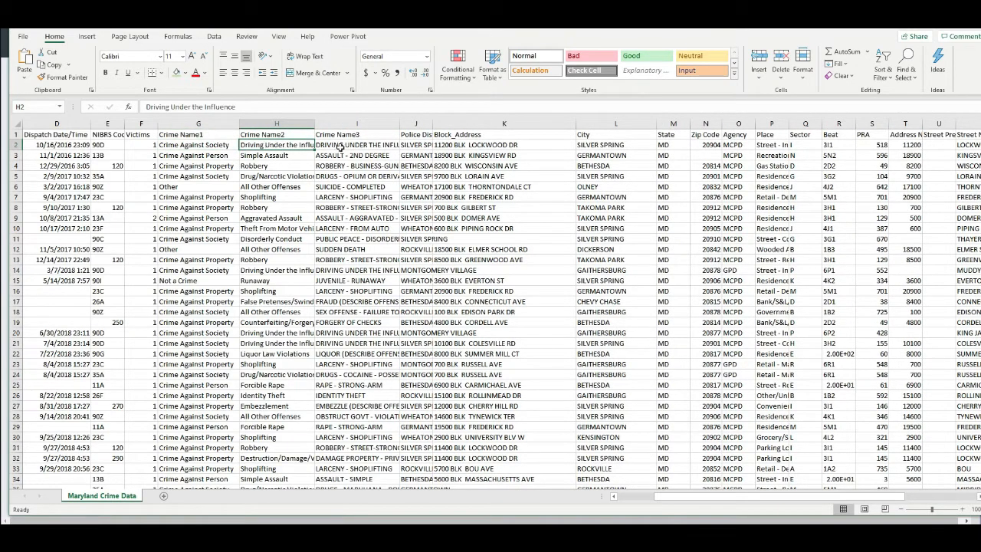
left_click(342, 146)
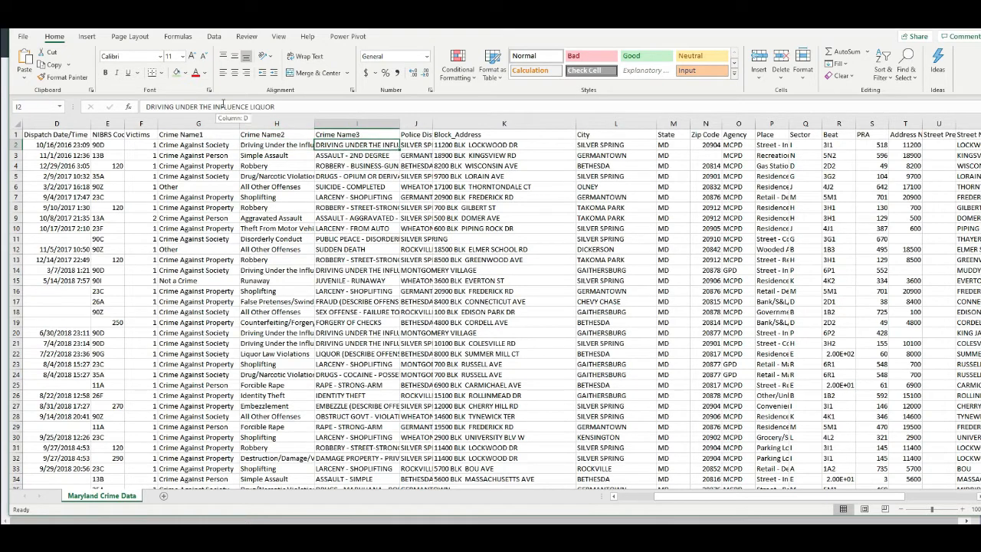
left_click(170, 147)
left_click(260, 145)
left_click(328, 146)
Widen the Police District Name column and check the first record's City, State and Zip Code
left_click_drag(434, 124, 476, 123)
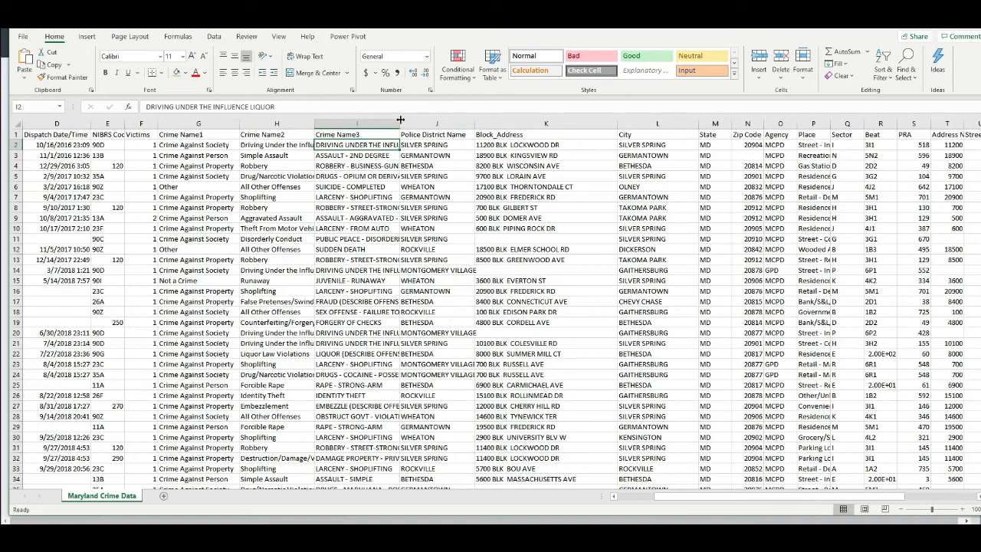
left_click(650, 145)
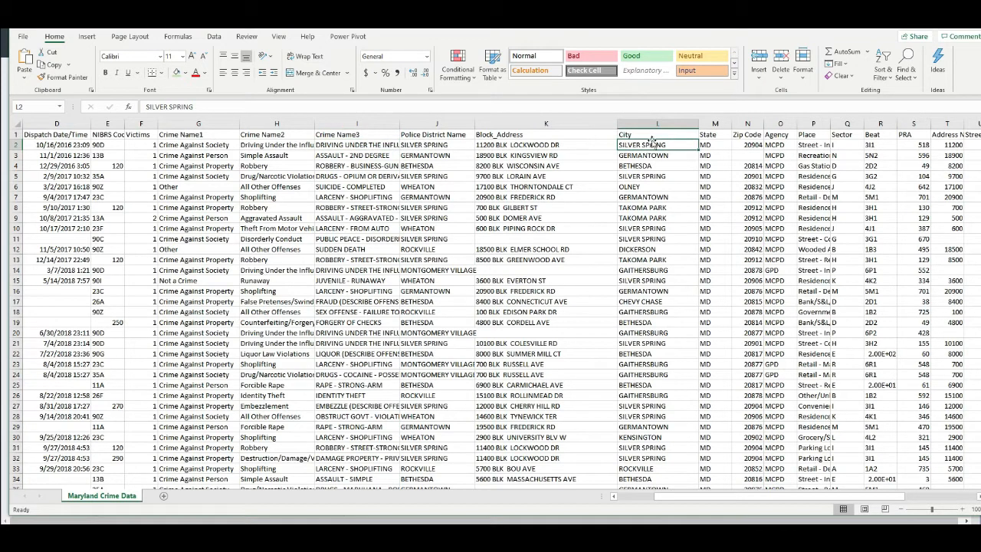
left_click(713, 145)
left_click(747, 148)
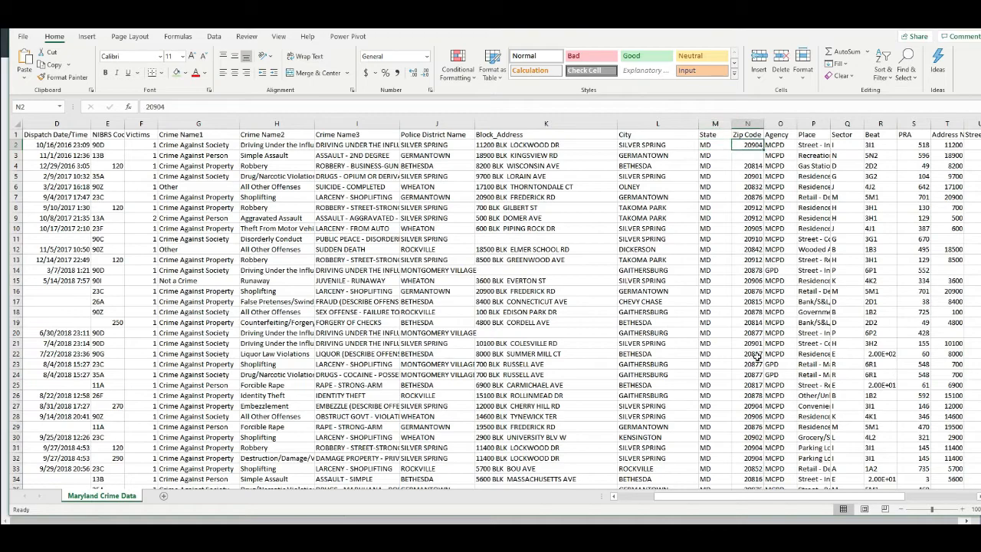
Review the remaining location columns, selecting Latitude, Longitude, Street Type and the address number column in turn
left_click_drag(732, 500, 805, 502)
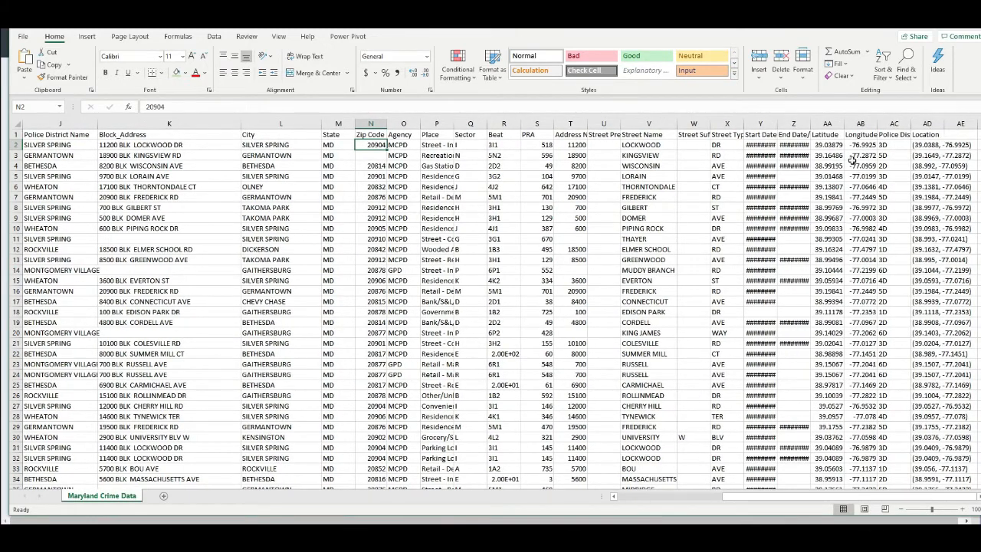
left_click(827, 123)
left_click(861, 123)
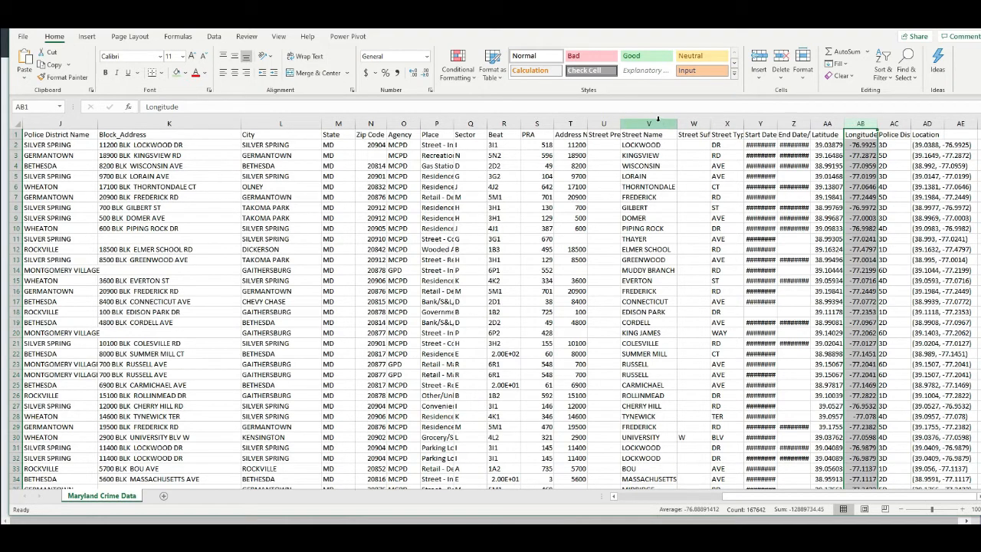
left_click(727, 123)
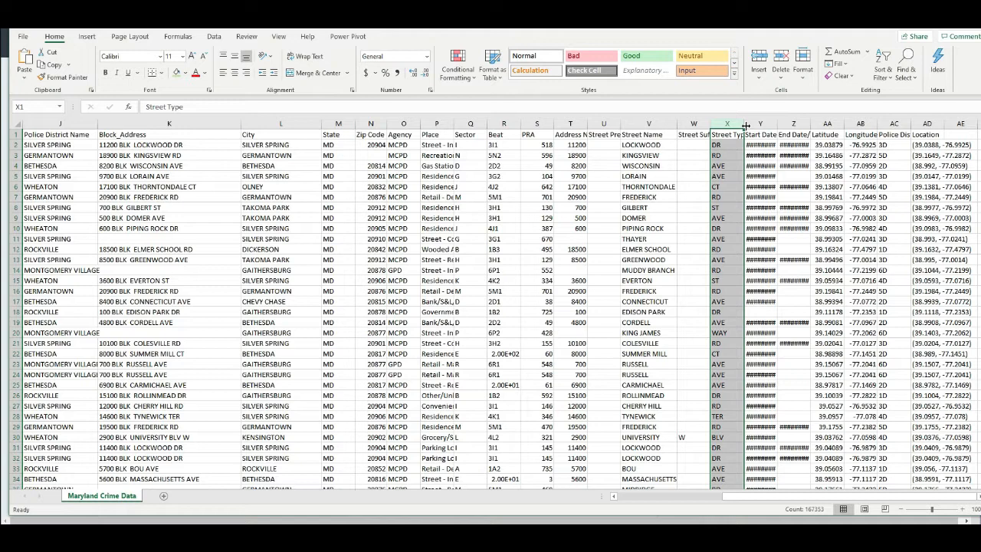
left_click(571, 123)
left_click_drag(456, 121, 550, 124)
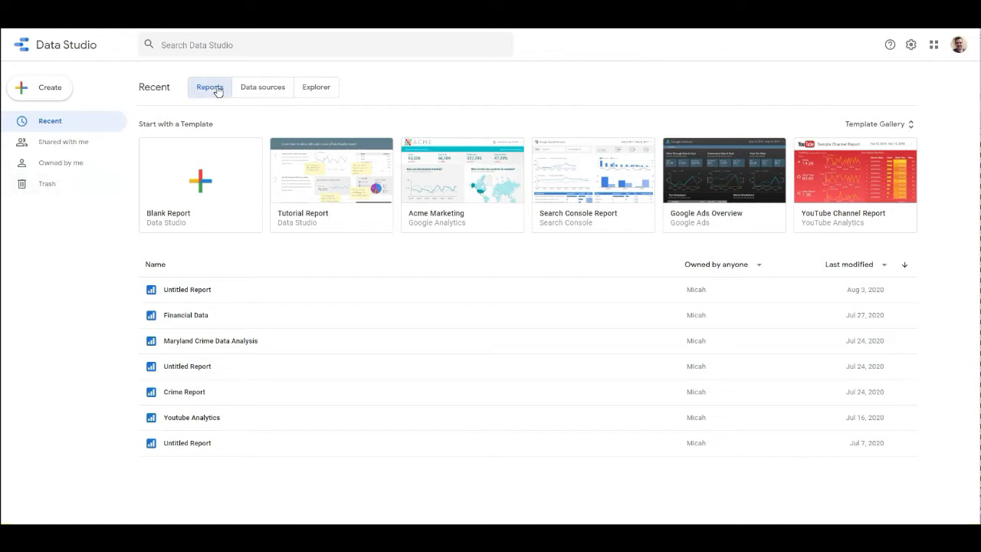
View the recent data sources and the recent Explorer items in Data Studio
left_click(265, 89)
left_click(316, 90)
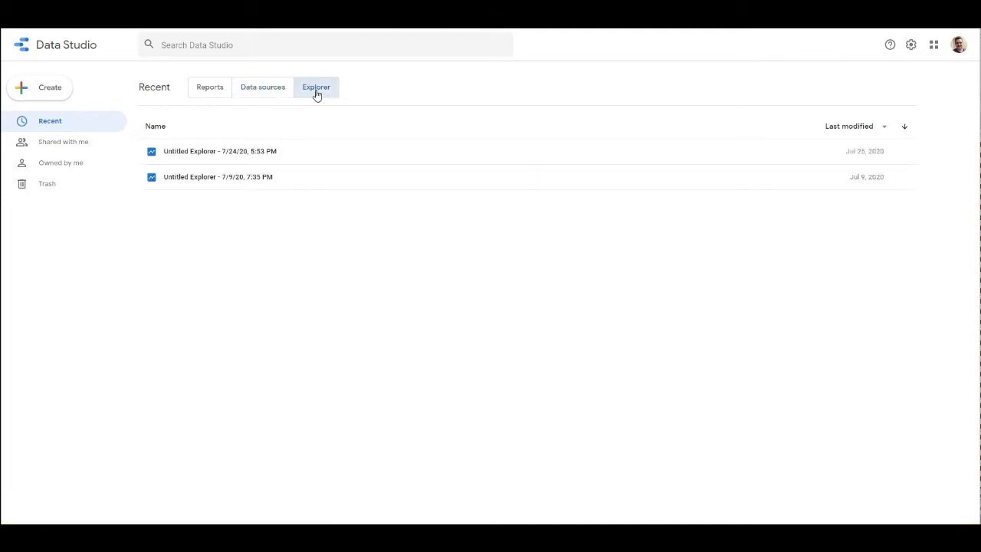
Return to the recent reports and create a new blank report
left_click(212, 89)
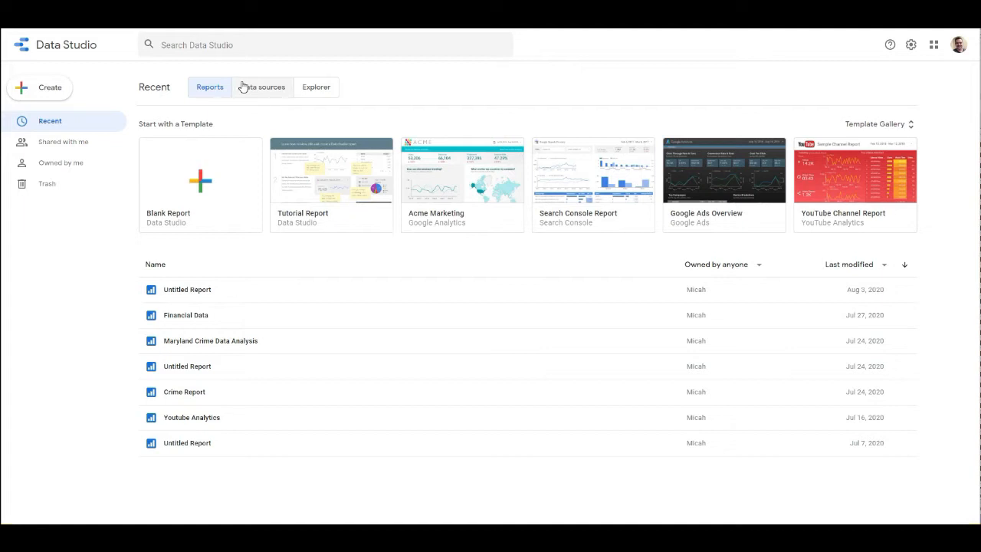
left_click(191, 153)
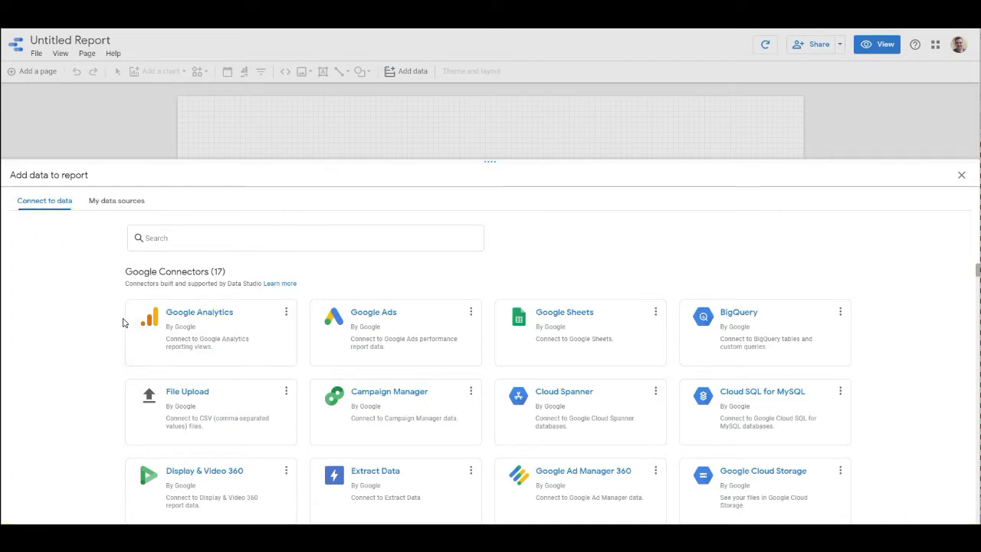
Browse the Google connectors available for adding data to the report
scroll(135, 329, "down", 1)
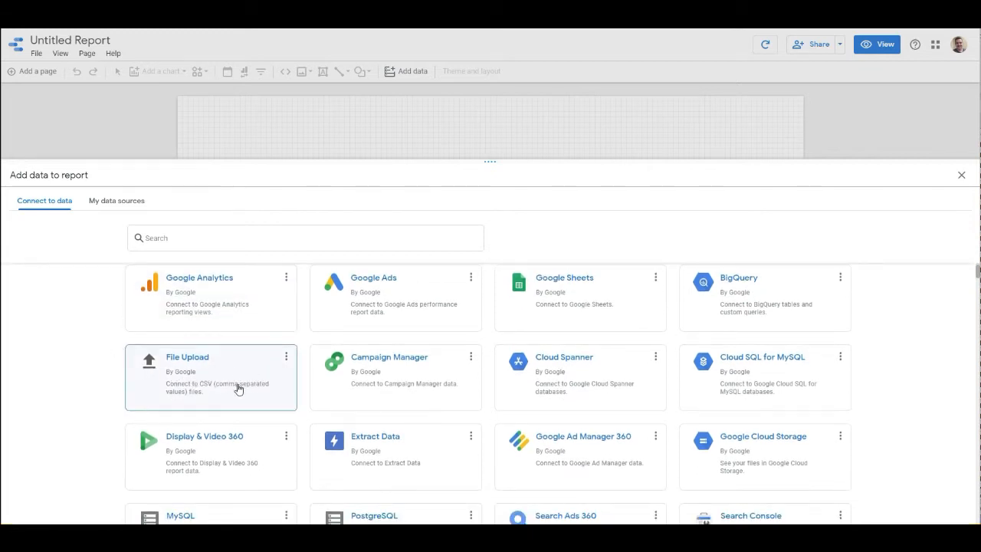
scroll(245, 388, "down", 1)
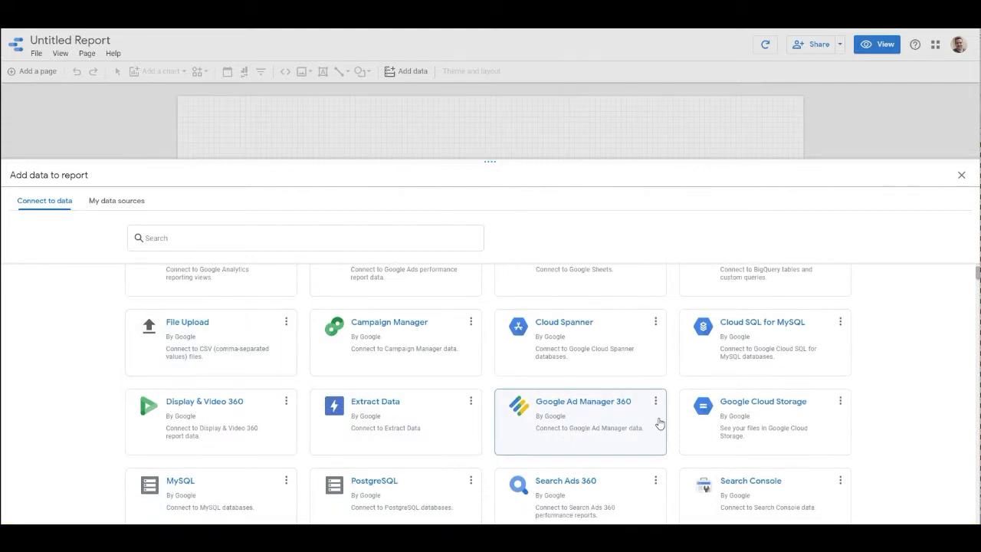
scroll(675, 420, "down", 1)
scroll(455, 436, "down", 2)
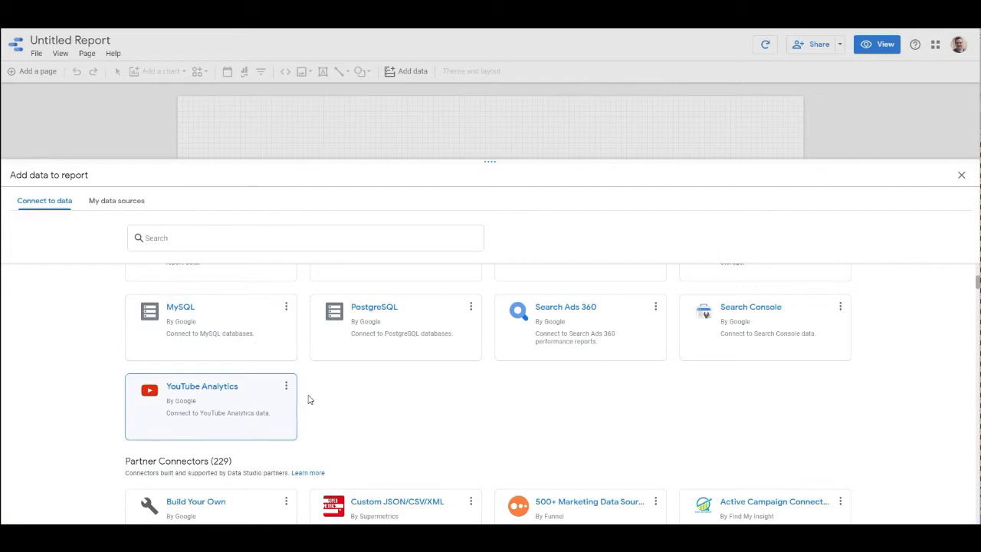
scroll(309, 398, "down", 1)
scroll(372, 377, "down", 1)
scroll(376, 379, "up", 3)
scroll(414, 386, "down", 2)
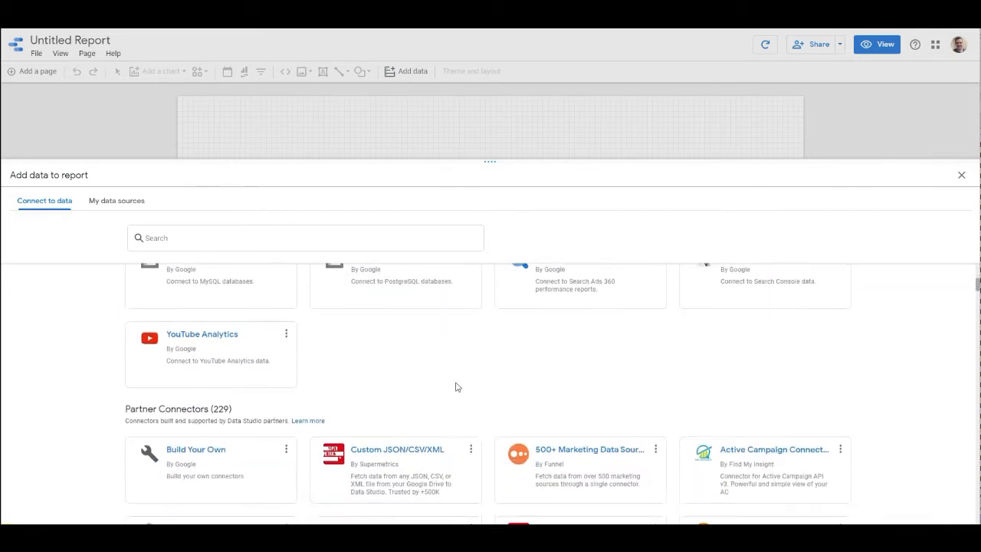
scroll(882, 355, "down", 1)
scroll(883, 356, "up", 2)
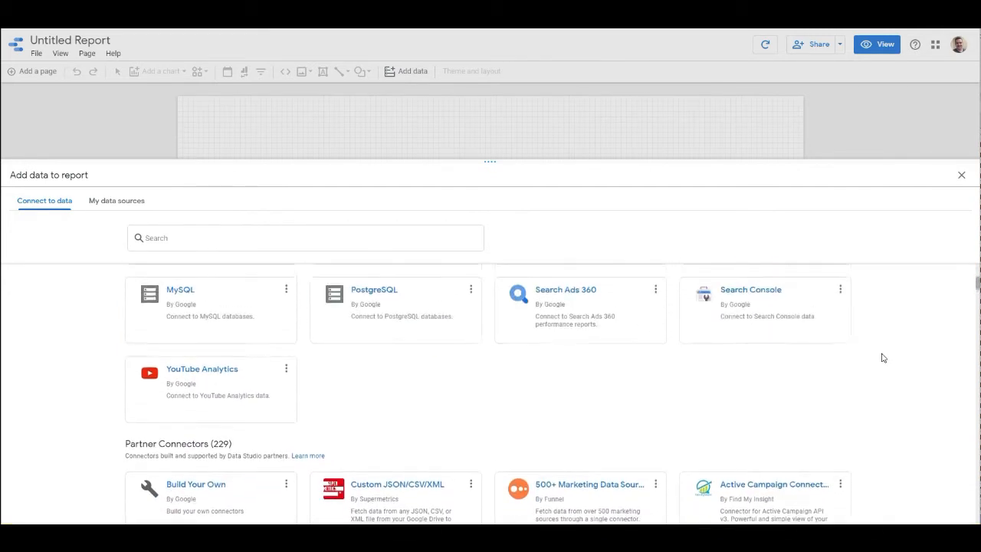
Scan the partner connectors and check the list of existing data sources
scroll(882, 358, "down", 3)
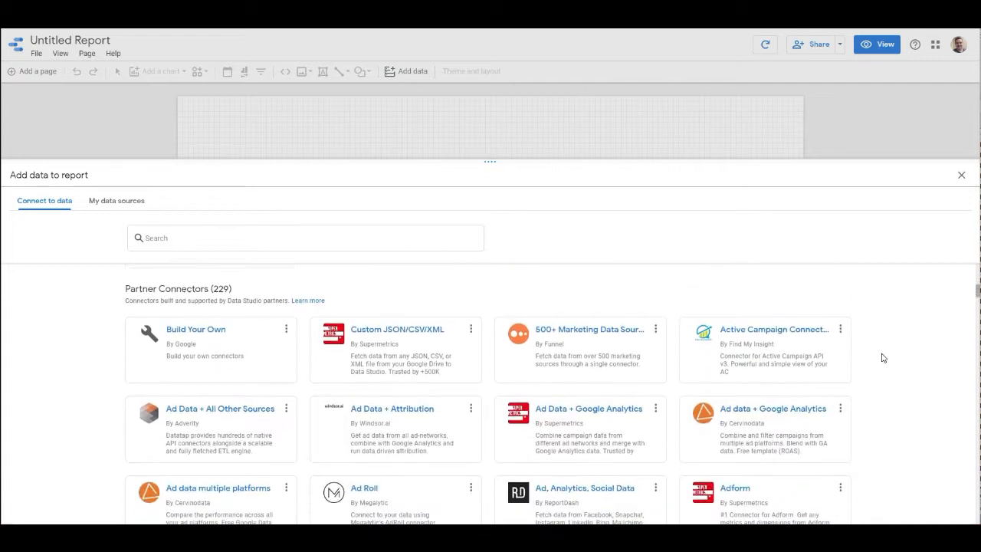
scroll(883, 358, "down", 1)
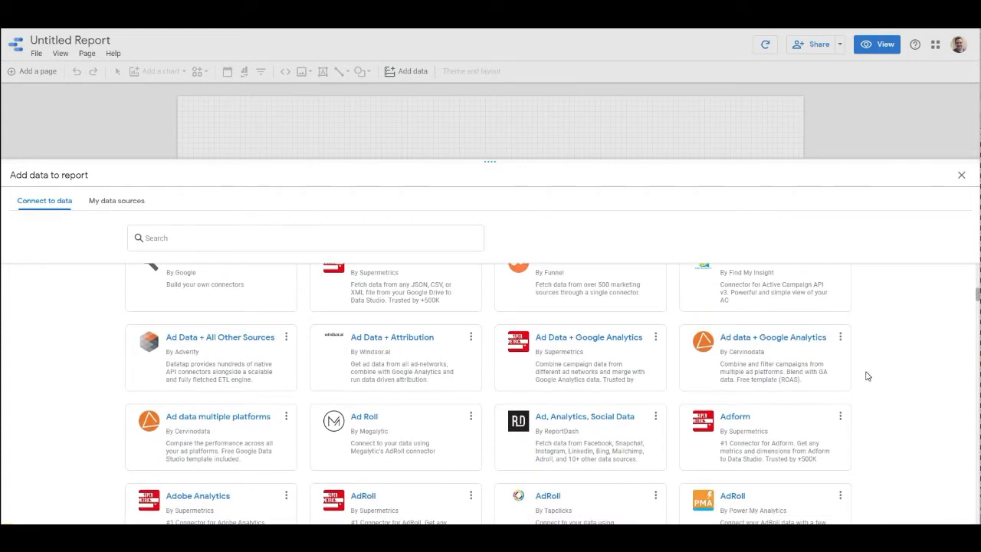
scroll(868, 375, "down", 1)
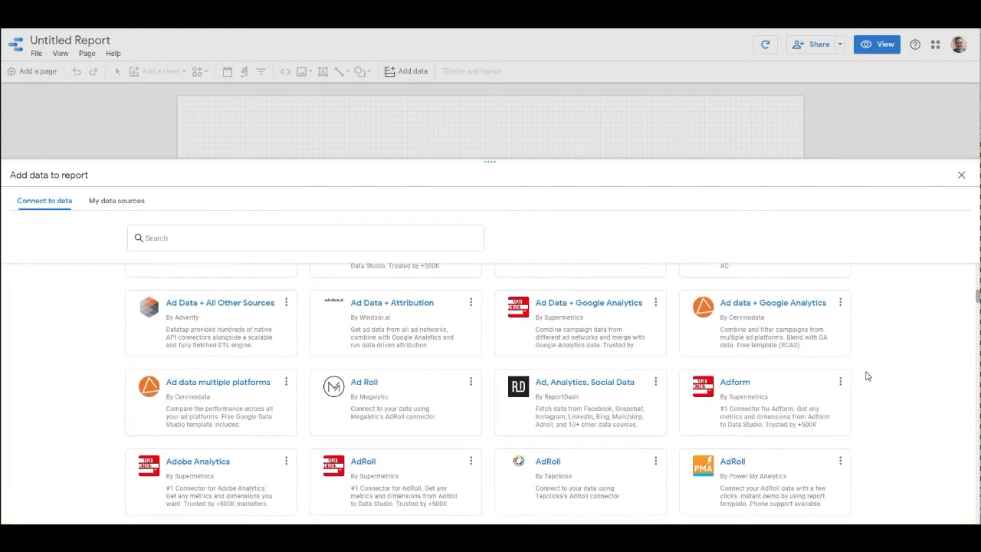
scroll(867, 376, "down", 5)
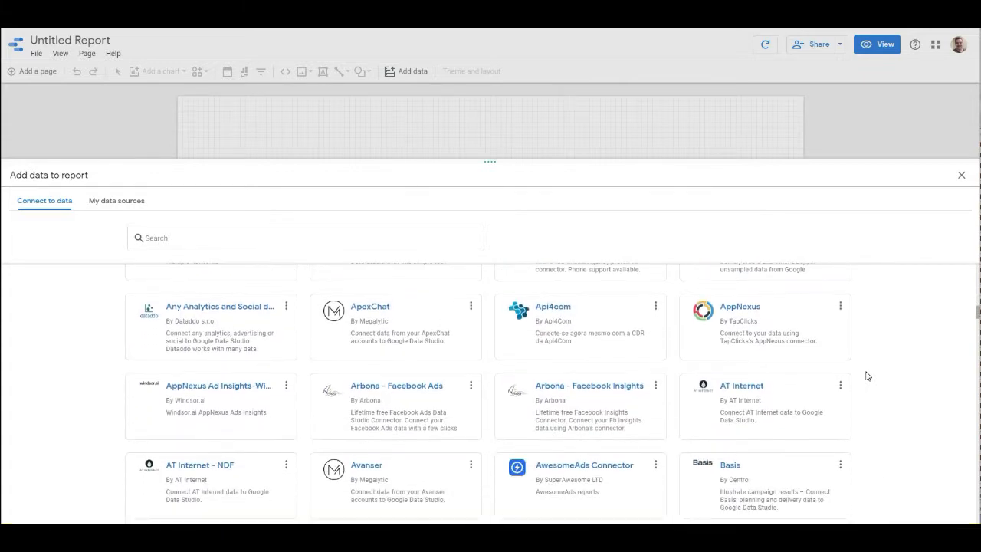
scroll(867, 375, "down", 5)
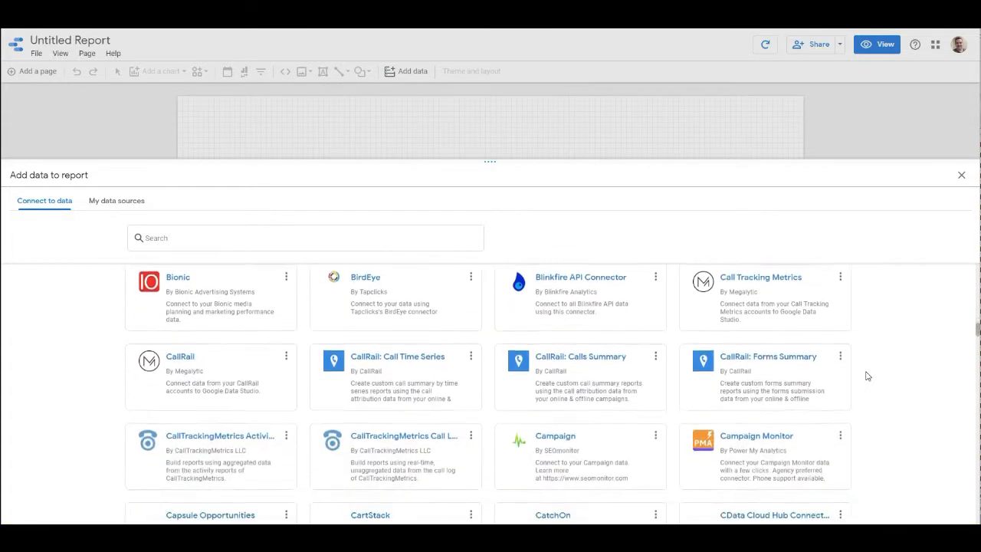
scroll(868, 375, "down", 2)
scroll(868, 376, "down", 2)
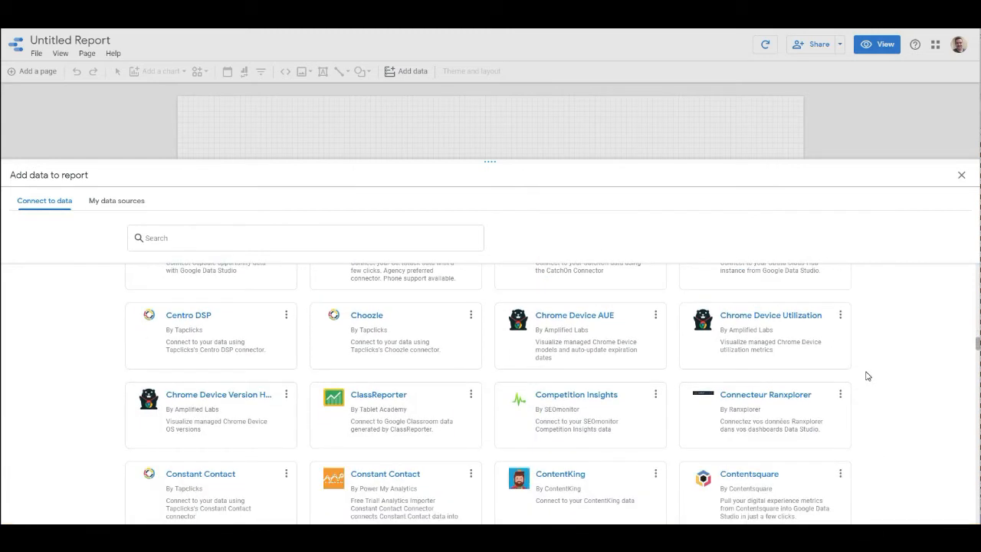
left_click(119, 204)
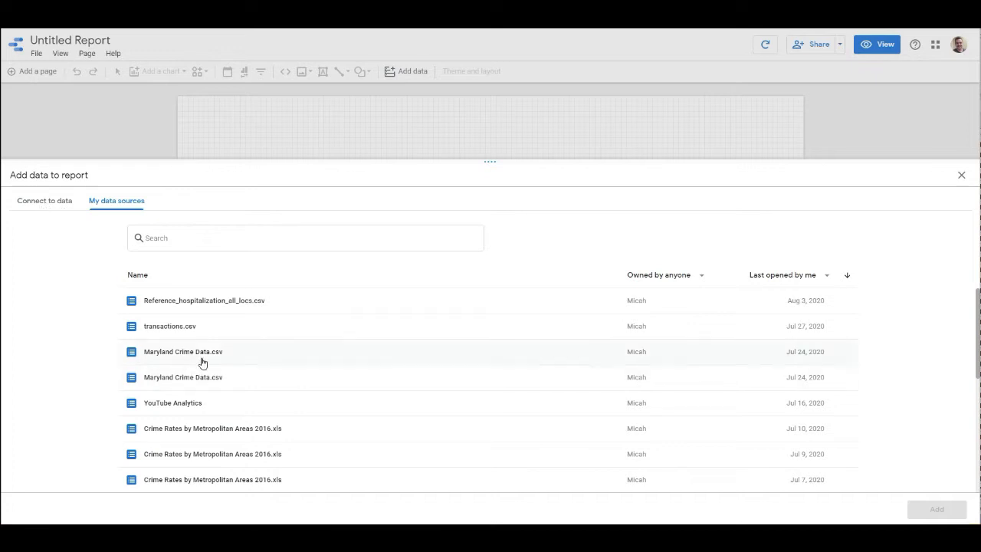
Add the previously uploaded Maryland Crime Data.csv data set to the report through the File Upload connector
left_click(36, 204)
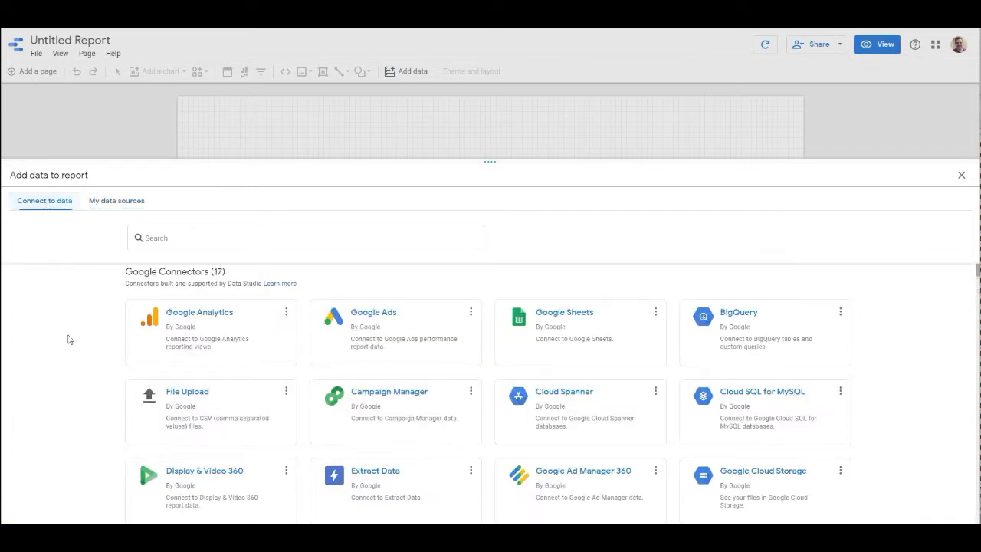
left_click(217, 406)
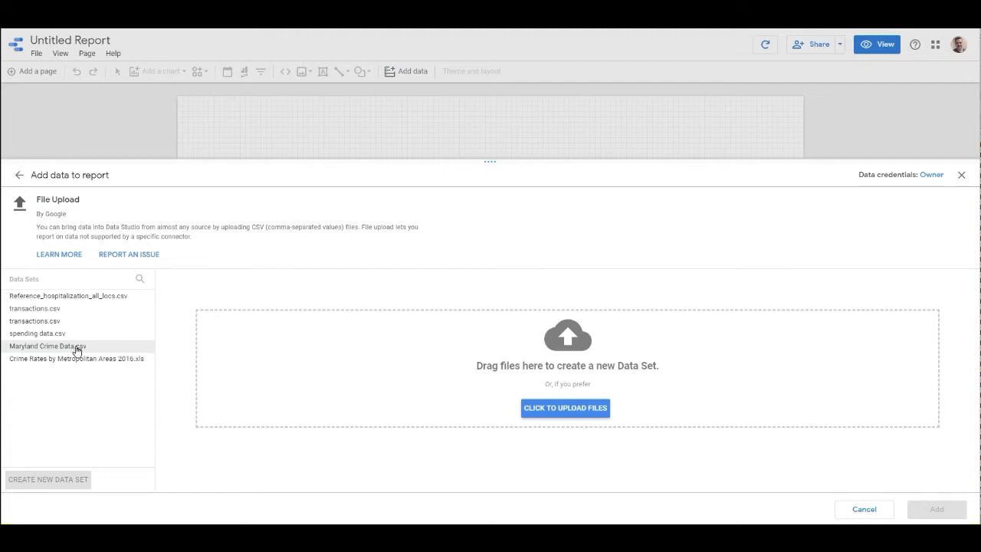
left_click(105, 350)
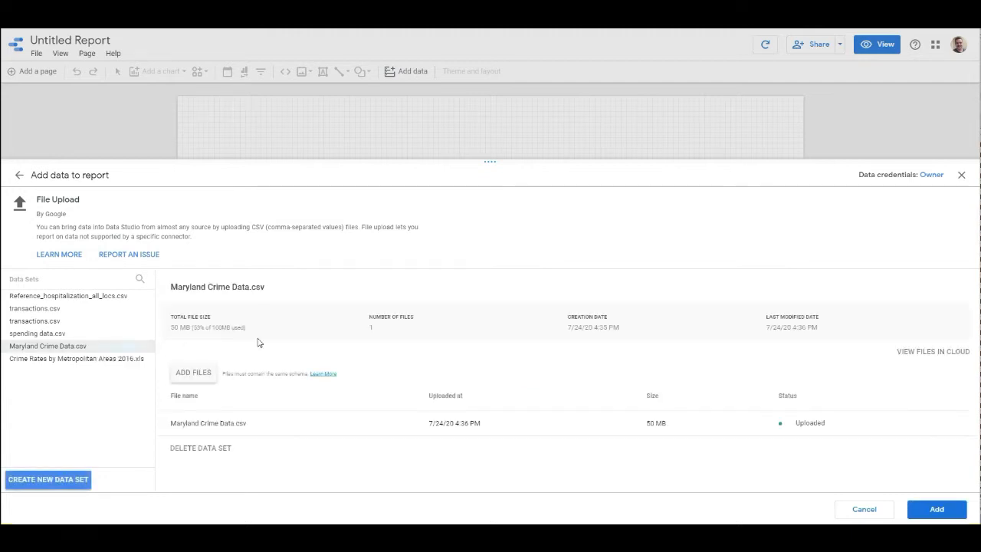
left_click(926, 509)
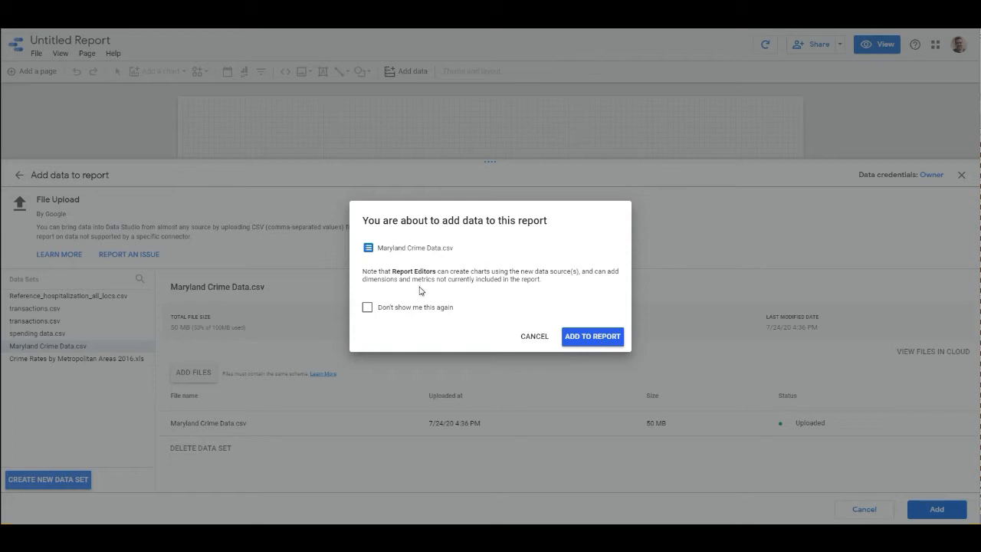
left_click(613, 336)
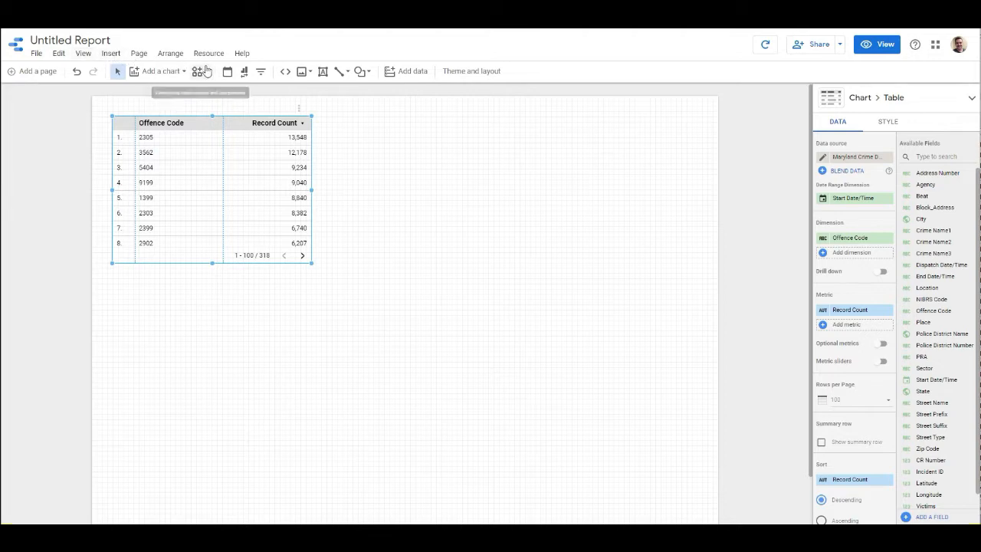
Rename the report as Maryland Crime Data 2010
triple_click(69, 40)
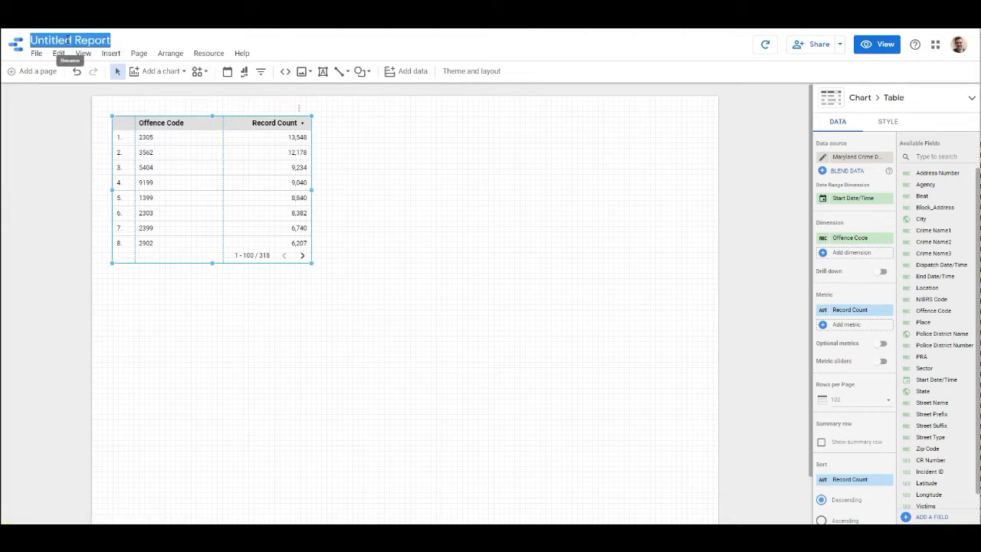
type("Maryland Crime Data")
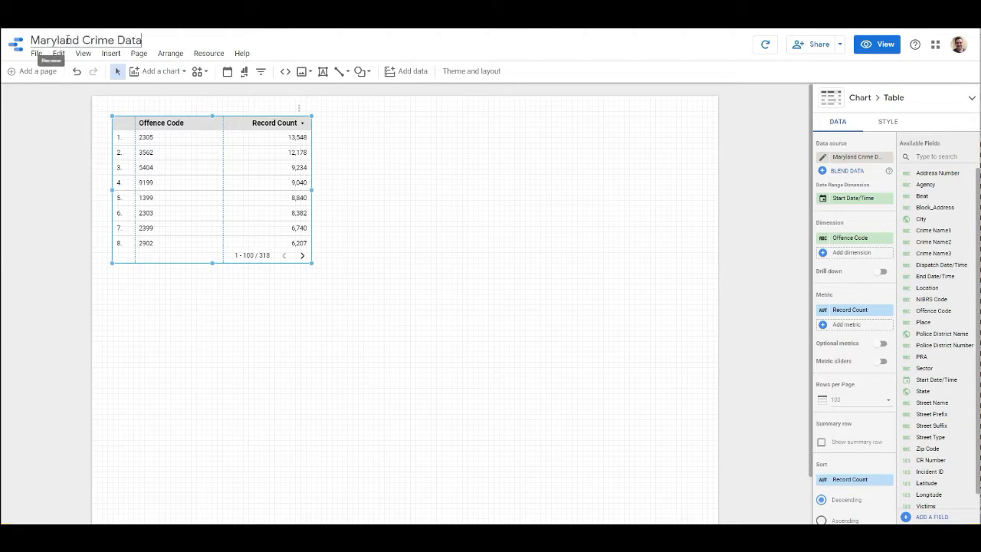
left_click(396, 154)
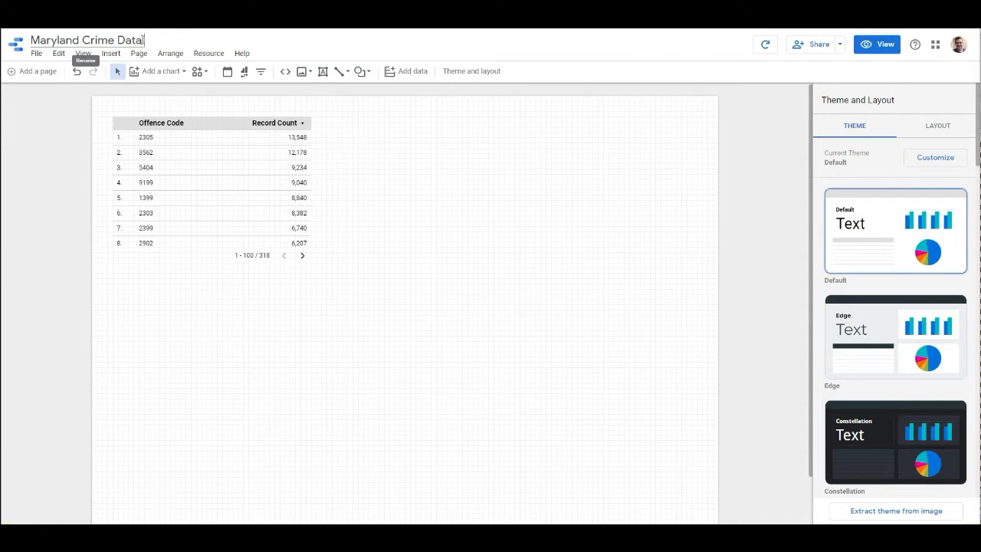
type("02")
type("10")
left_click(436, 208)
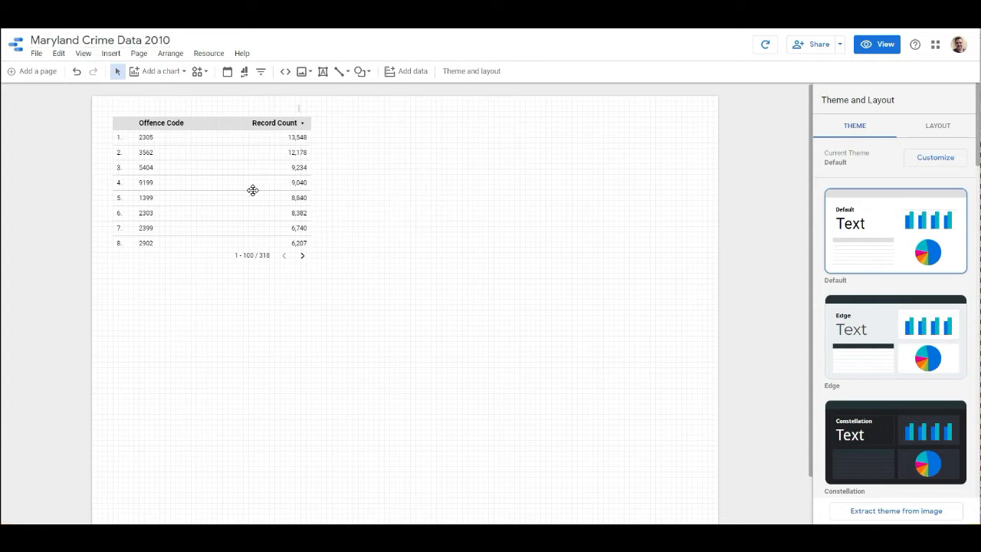
Delete the default Offence Code table from the report page
left_click(253, 190)
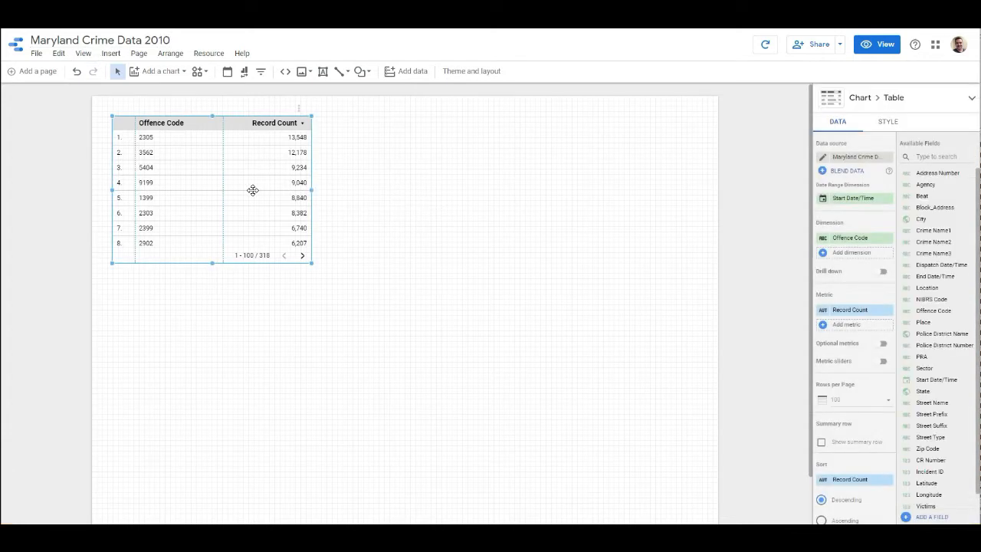
key("Delete")
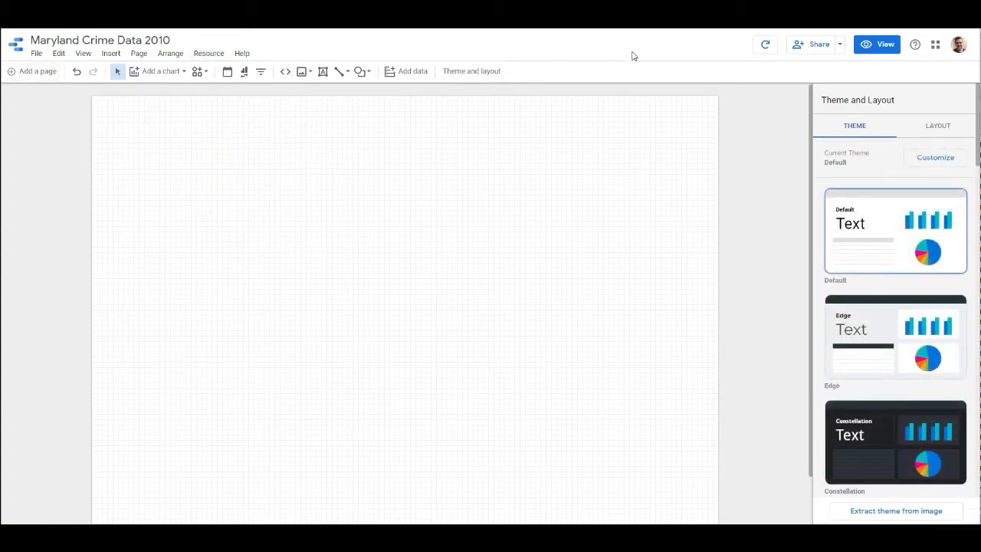
Preview the whole report page in view mode and return to editing
left_click(880, 48)
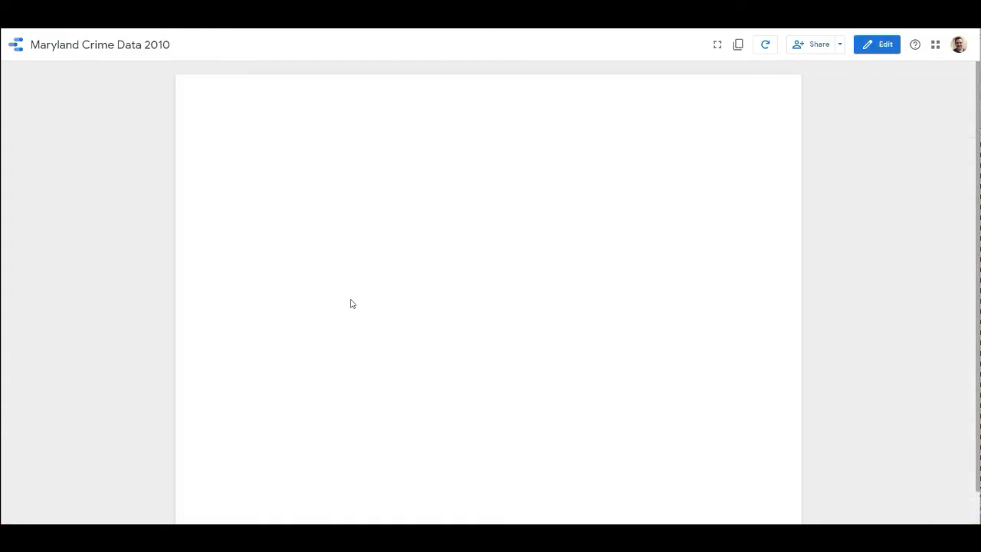
scroll(795, 252, "down", 1)
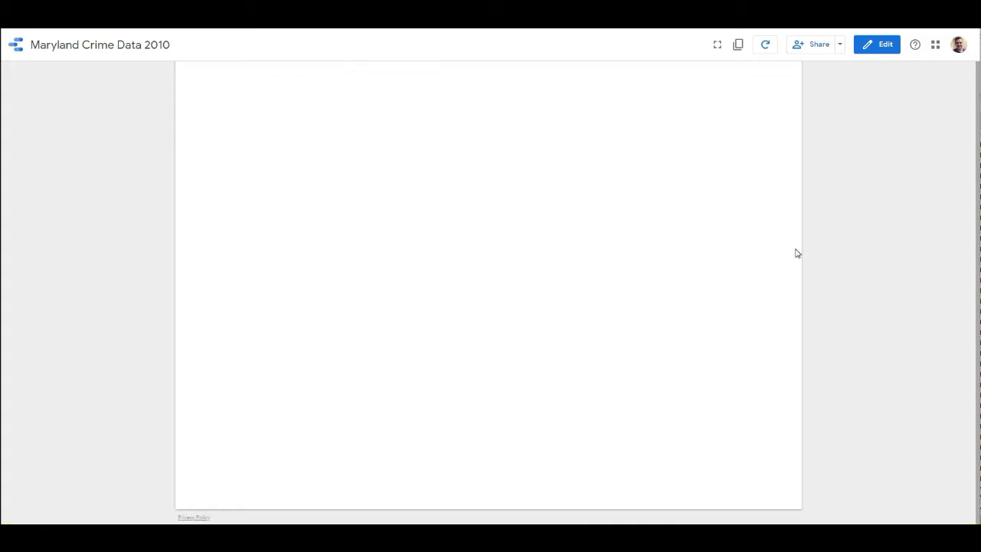
scroll(796, 252, "up", 1)
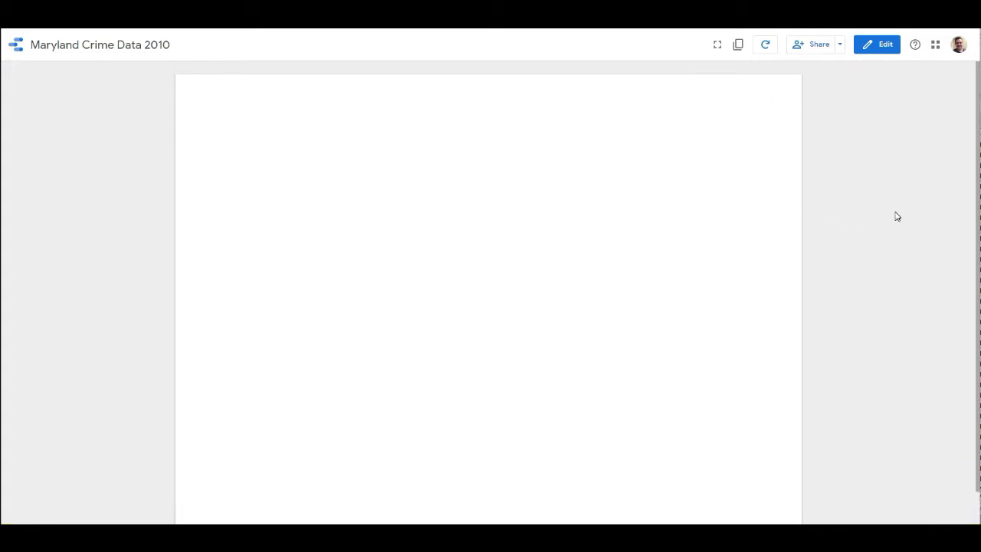
scroll(844, 218, "down", 1)
scroll(604, 129, "up", 1)
left_click(886, 48)
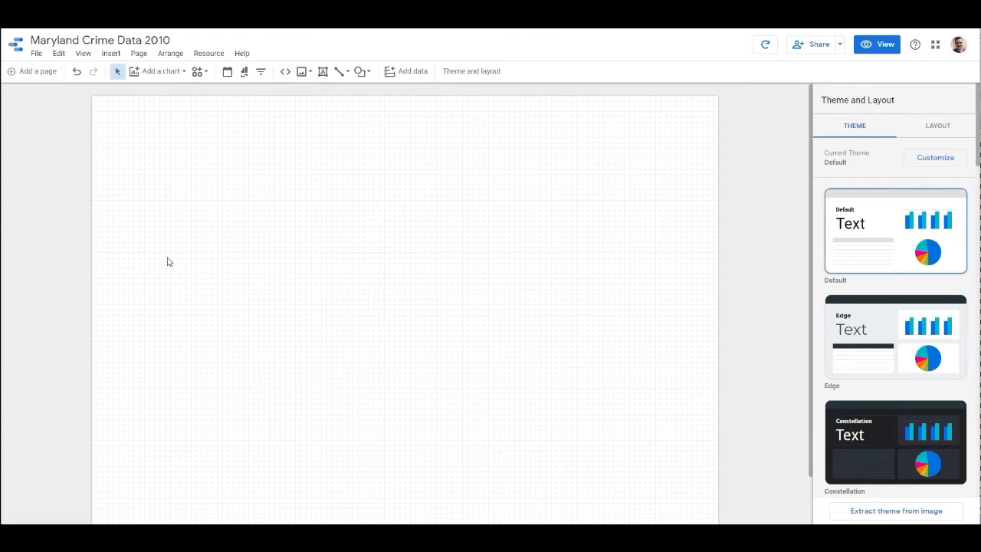
Add a second page to the report and rename the first page as Crime Type Overview
left_click(25, 74)
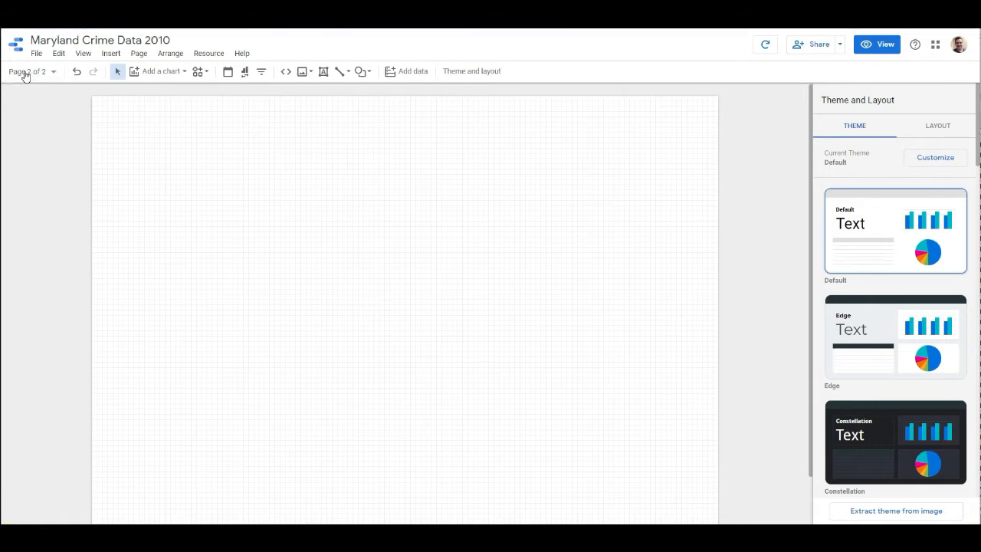
left_click(40, 73)
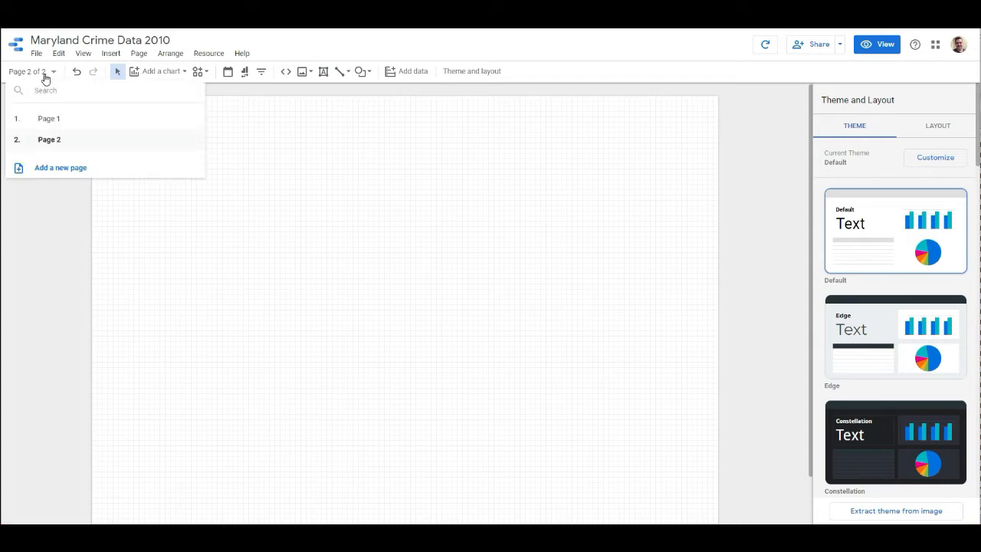
left_click(194, 121)
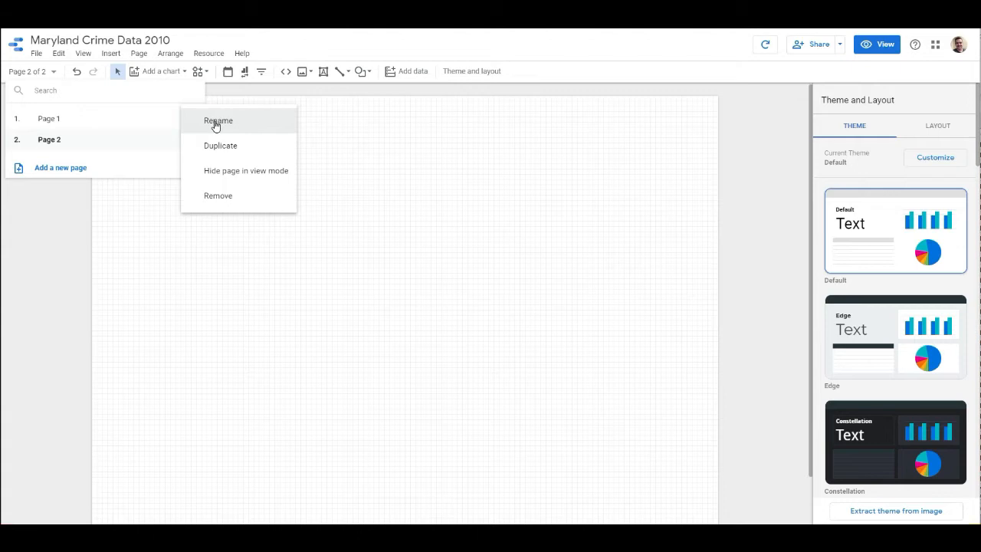
left_click(215, 122)
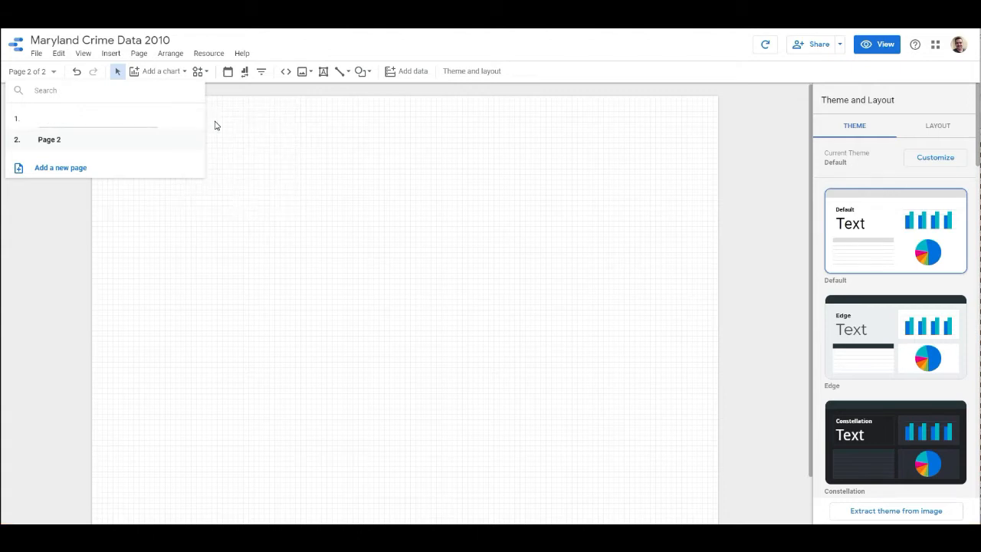
type("Crime T")
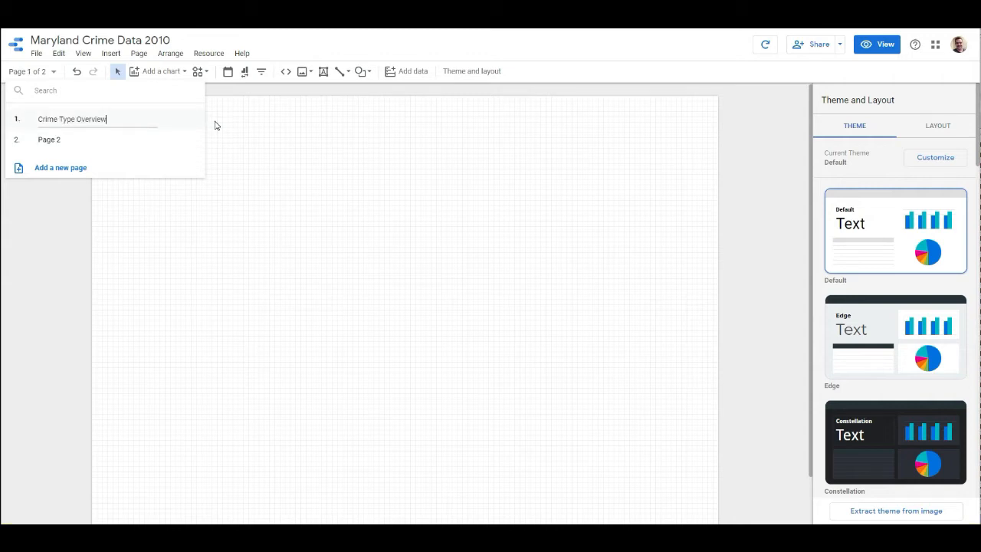
type("ype Overview")
Rename the second report page as Crime Location Overview and check it in the page list
left_click(191, 140)
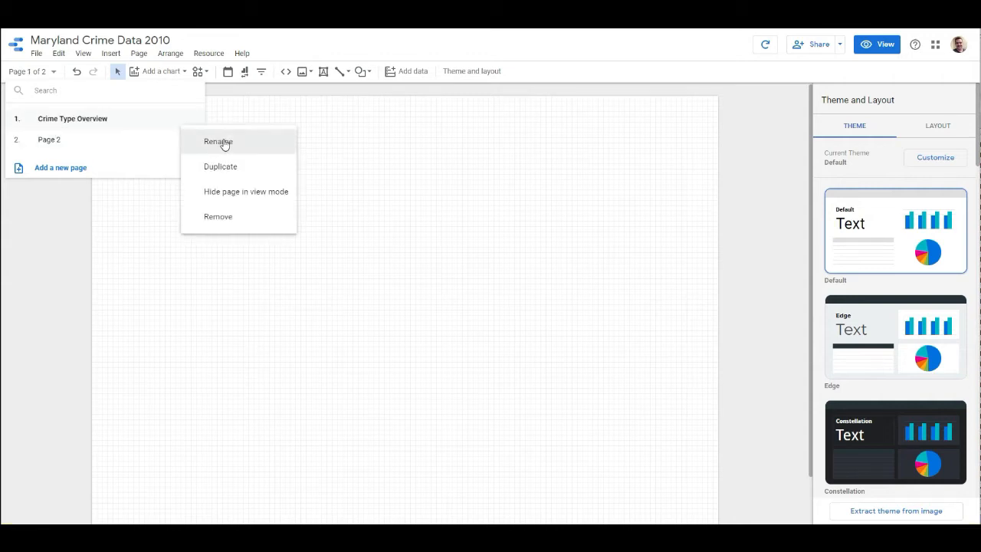
left_click(223, 143)
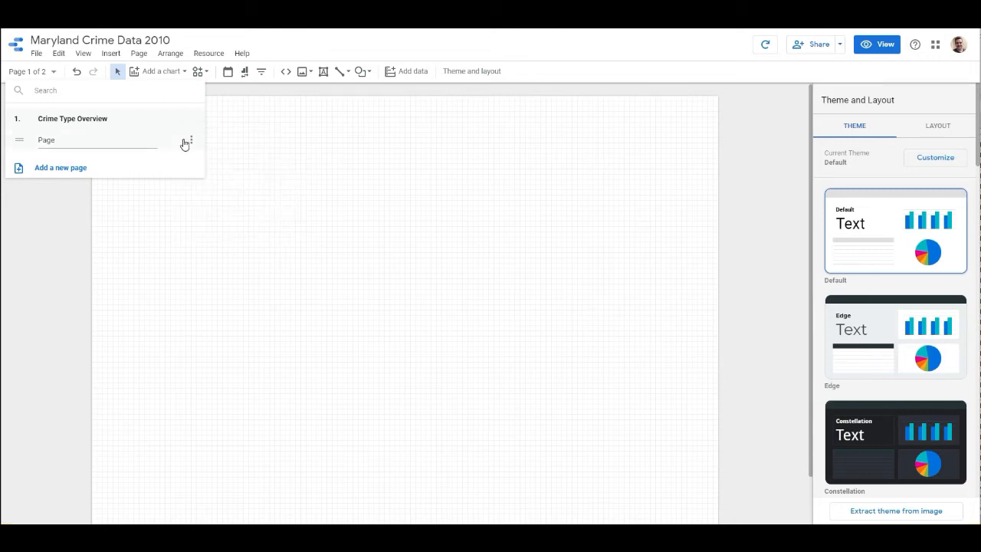
type("Crime Location Overview")
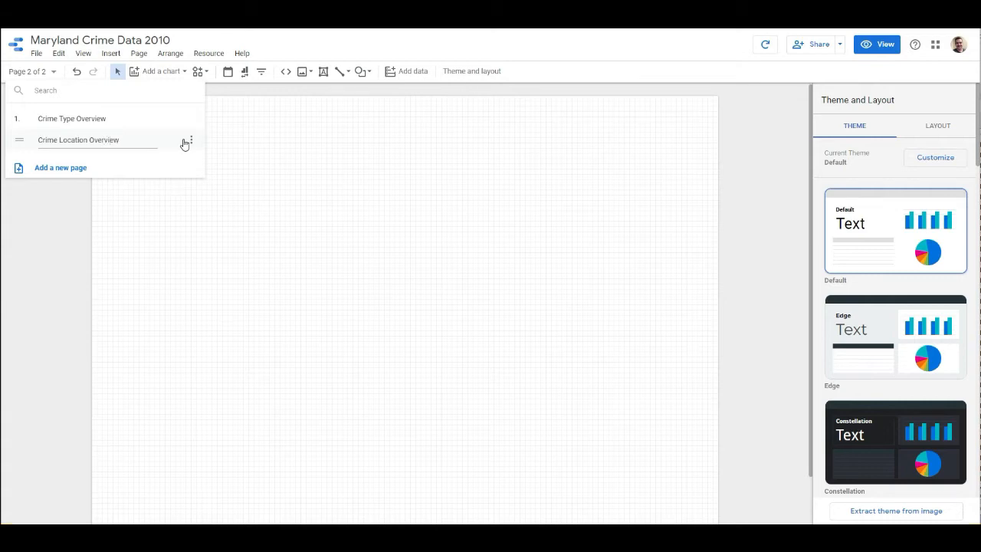
left_click(729, 142)
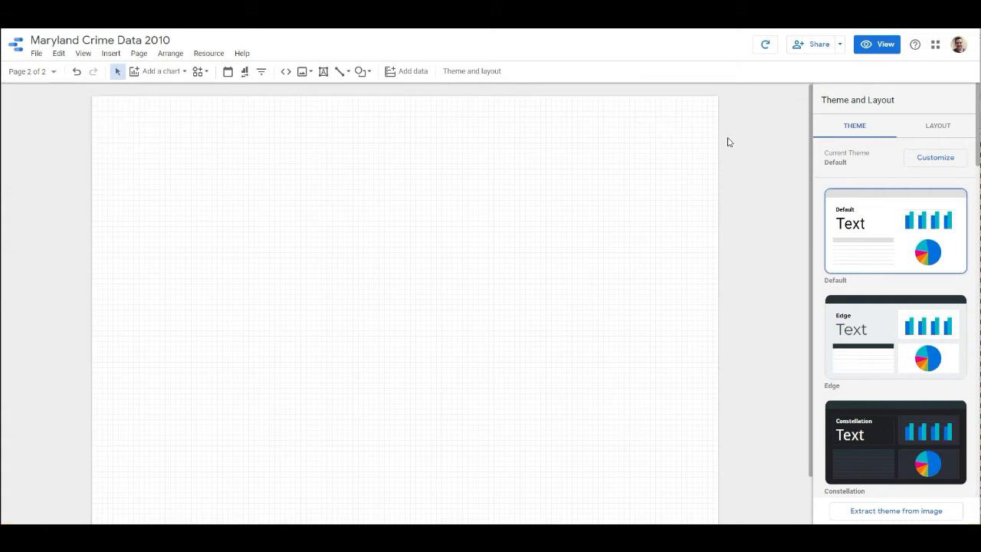
left_click(53, 71)
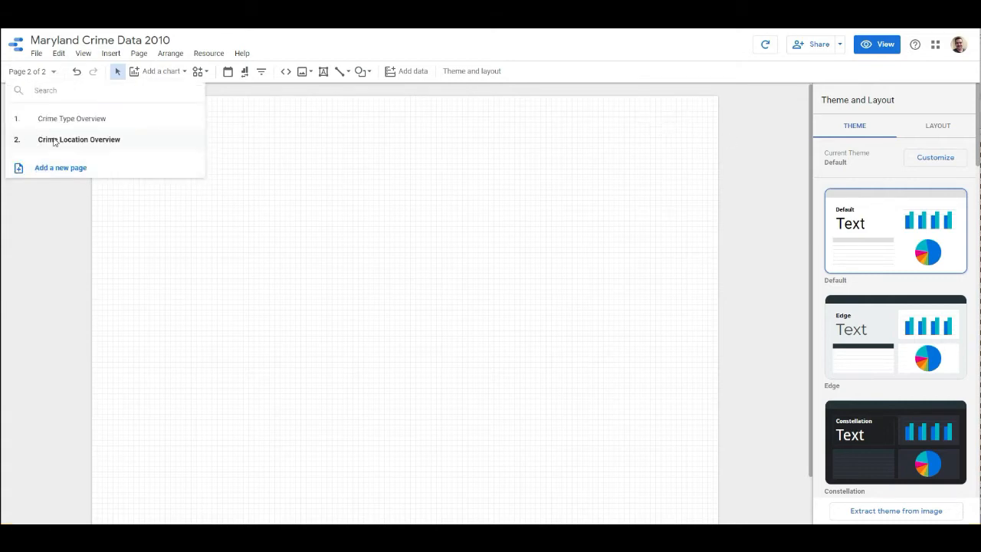
left_click(755, 107)
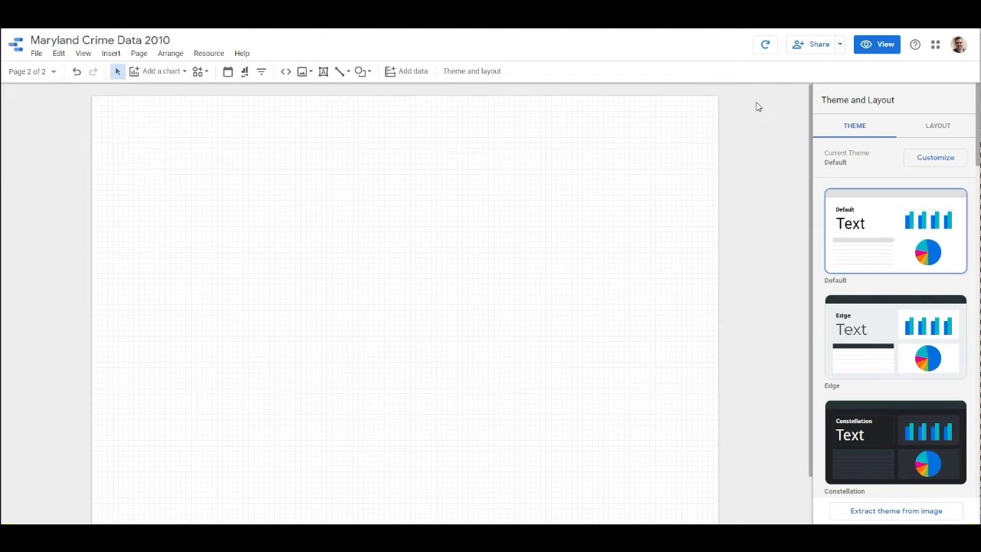
Preview the report in view mode, move between its two pages, and return to editing
left_click(880, 46)
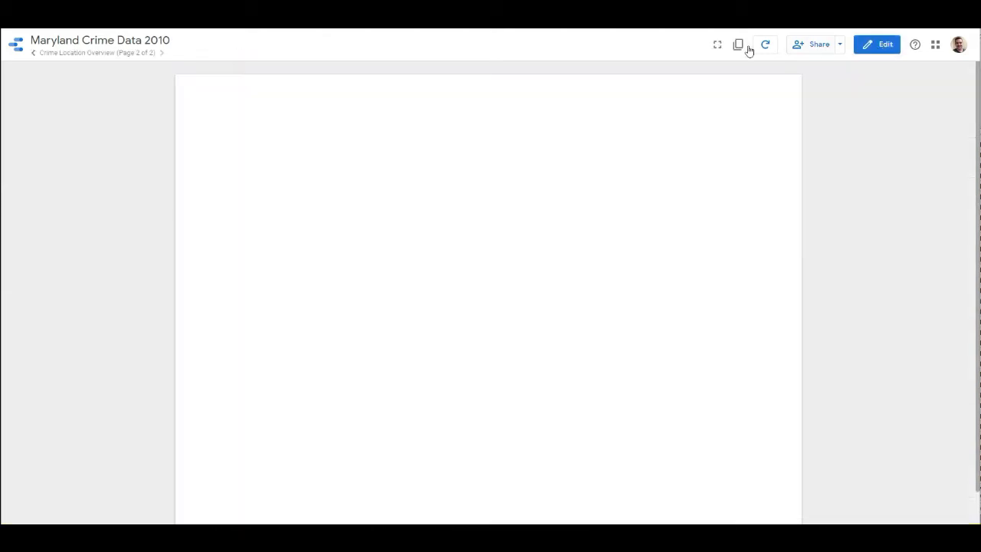
left_click(34, 55)
left_click(150, 53)
left_click(884, 44)
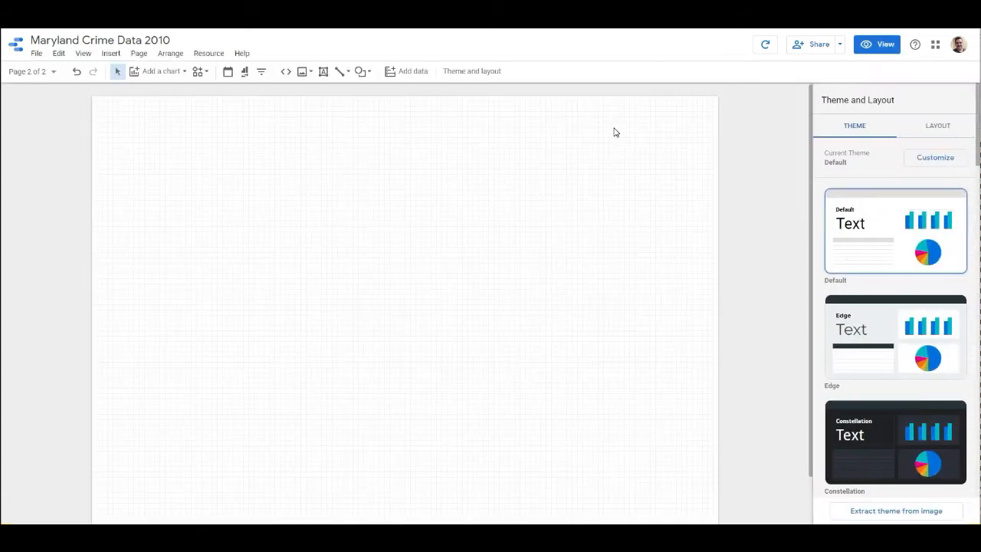
Set the report's navigation position to Left, preview both pages through the page navigation, and return to editing Crime Type Overview
left_click(937, 130)
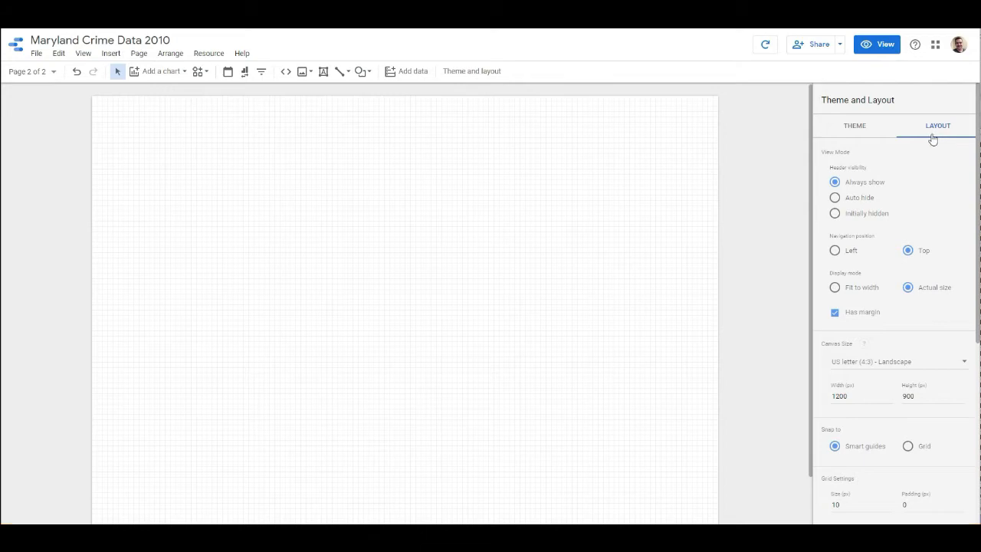
left_click(836, 250)
left_click(880, 44)
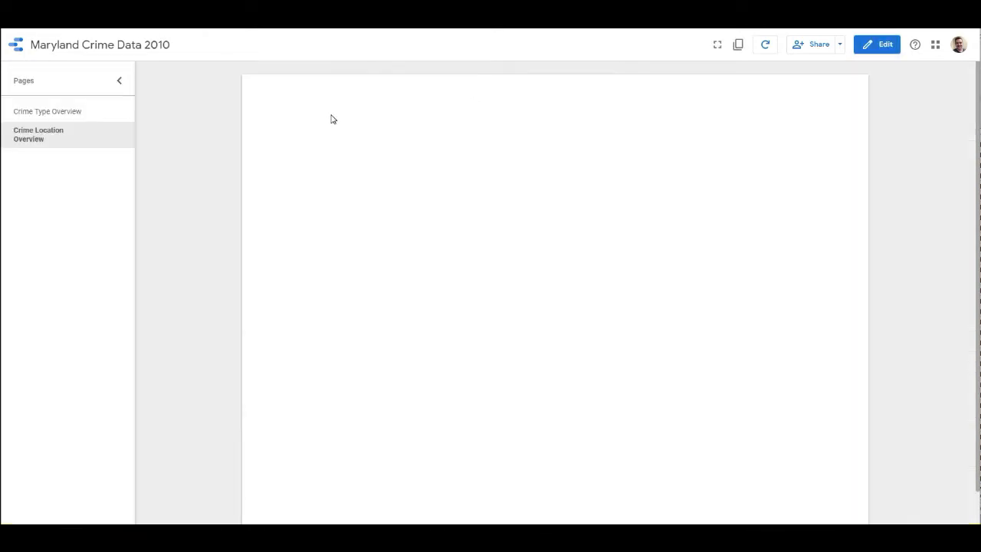
left_click(59, 113)
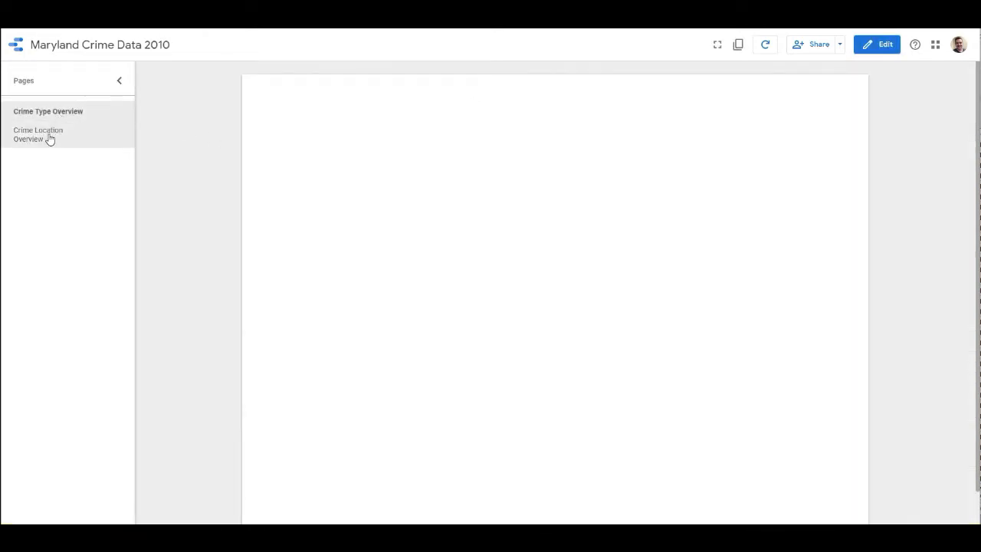
left_click(50, 139)
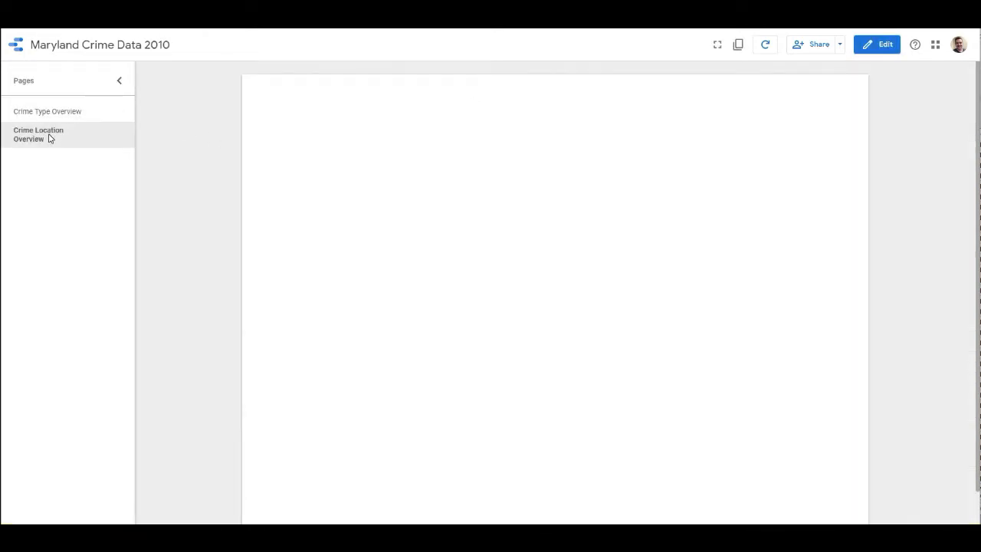
left_click(99, 115)
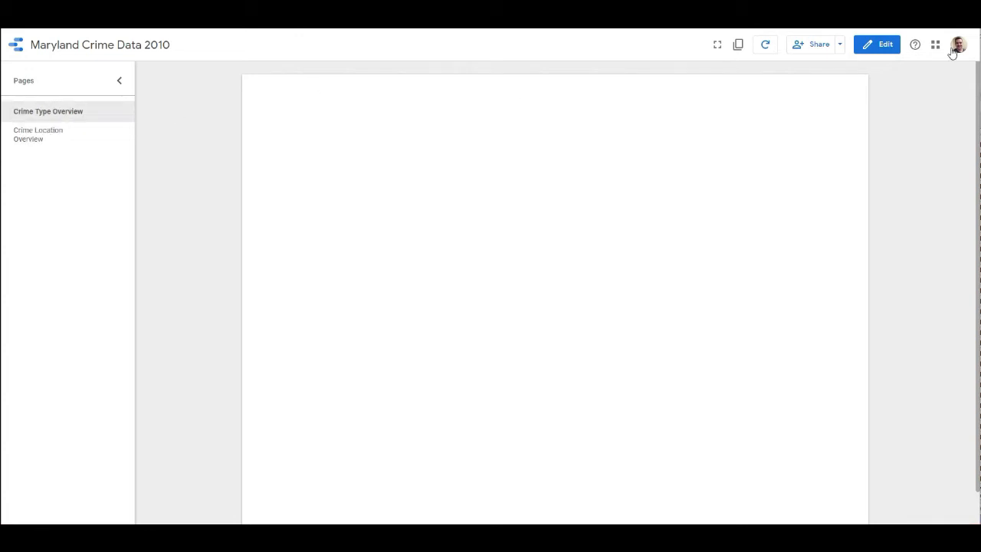
left_click(873, 46)
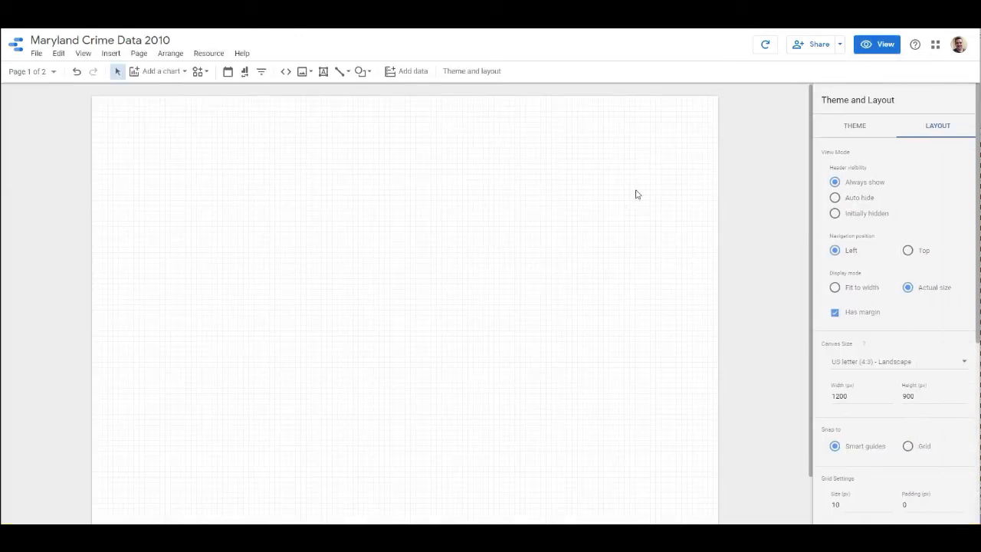
Apply the Constellation theme to the report and look through the remaining available themes
left_click(851, 131)
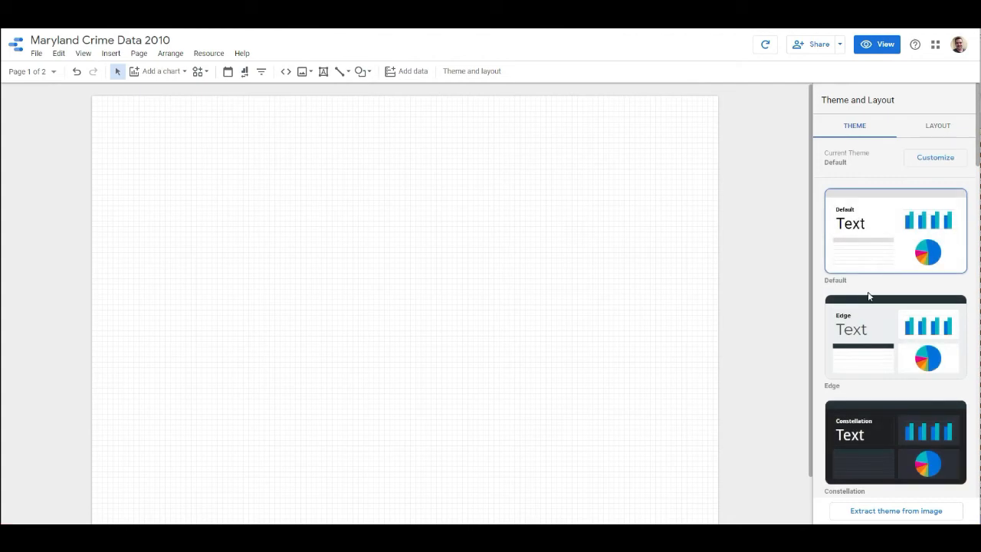
scroll(870, 395, "down", 2)
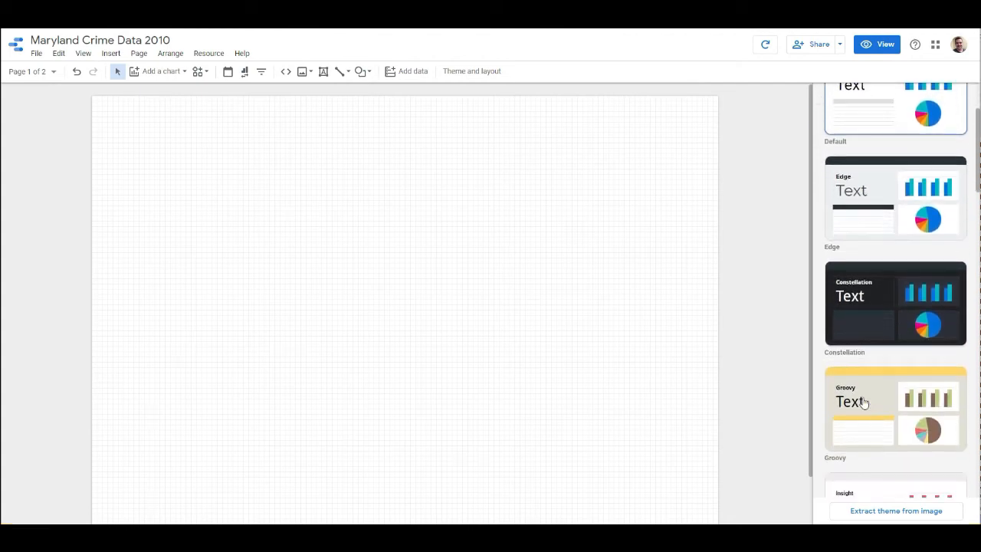
left_click(871, 331)
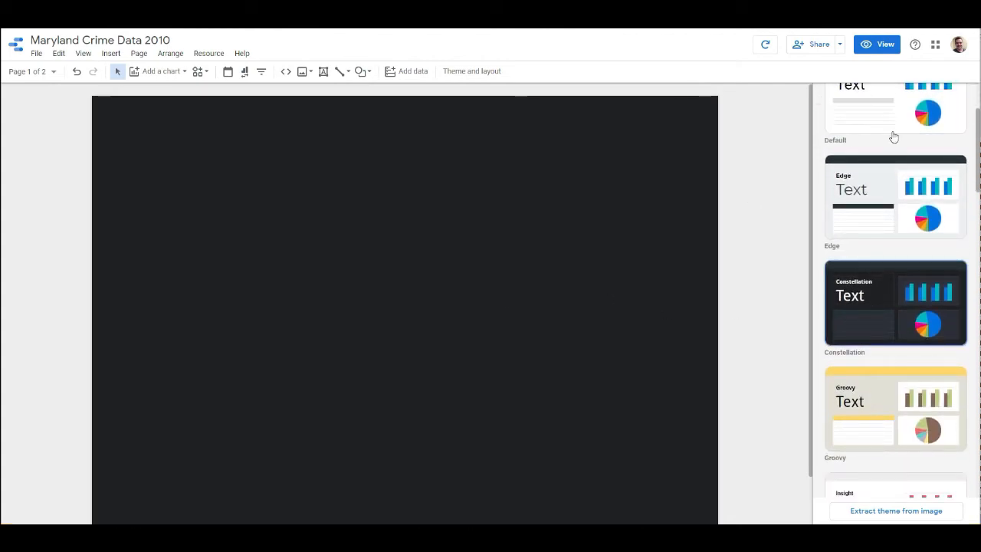
scroll(905, 260, "up", 2)
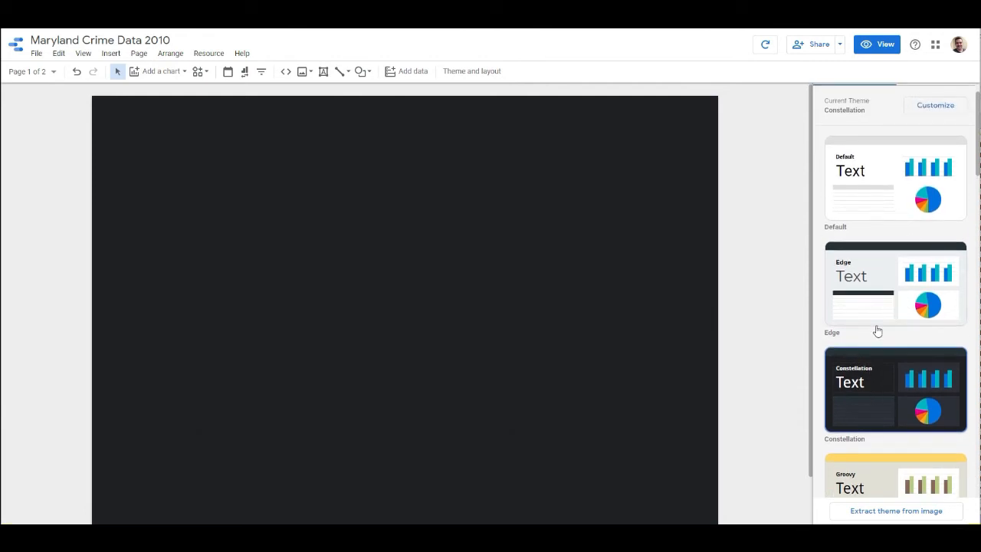
scroll(891, 363, "down", 3)
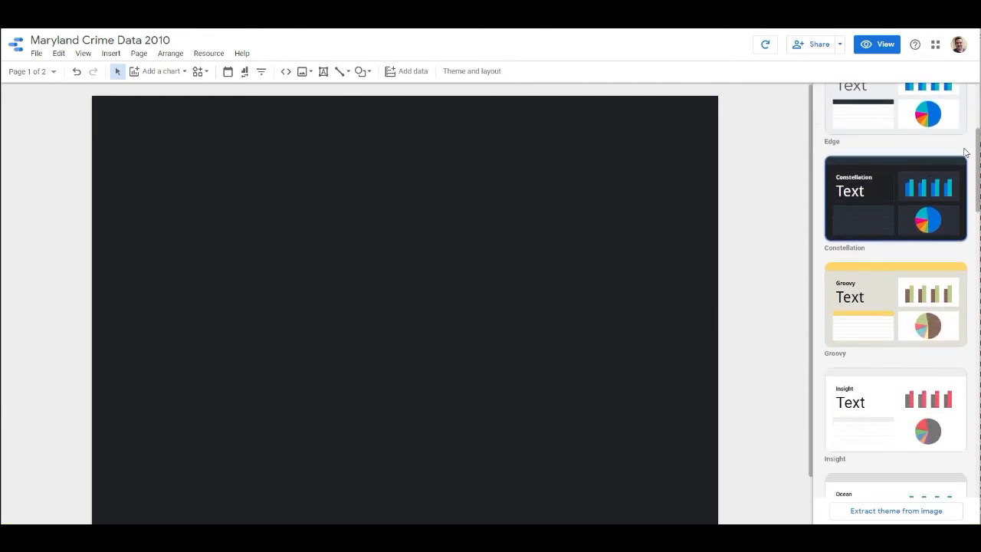
left_click_drag(978, 153, 975, 459)
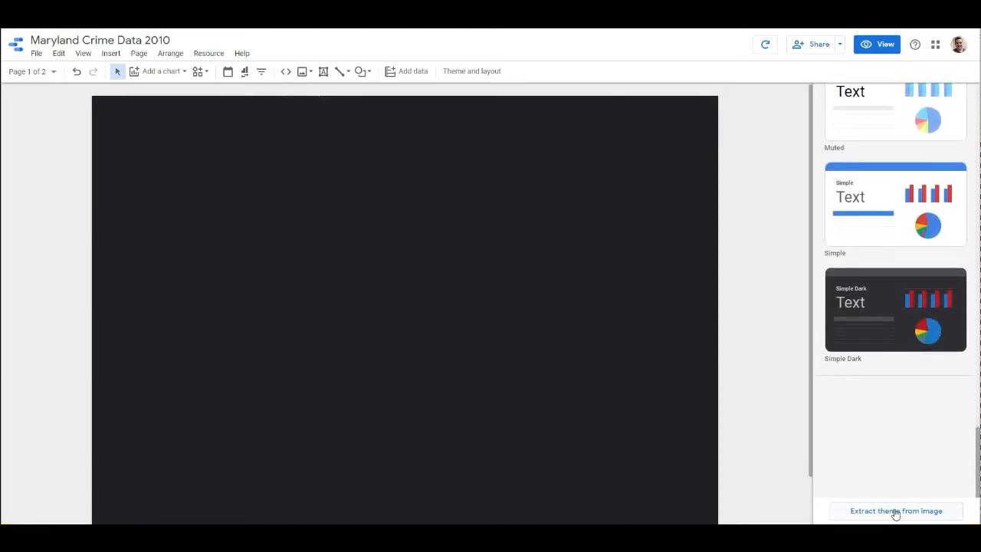
left_click_drag(978, 450, 977, 92)
Try the Fit to width display mode, switch back to Actual size, and preview the report in view mode
left_click(939, 92)
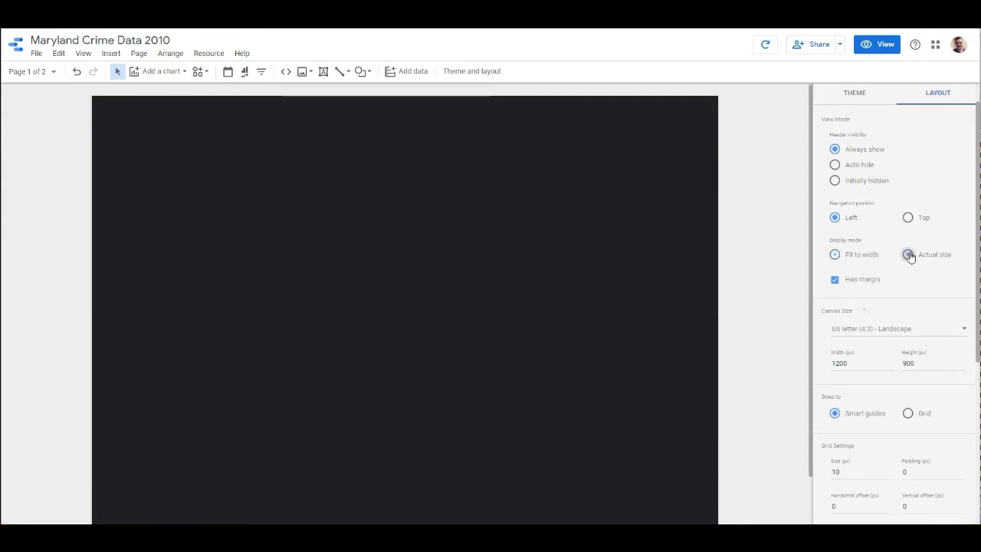
left_click(835, 255)
left_click(869, 50)
left_click(883, 45)
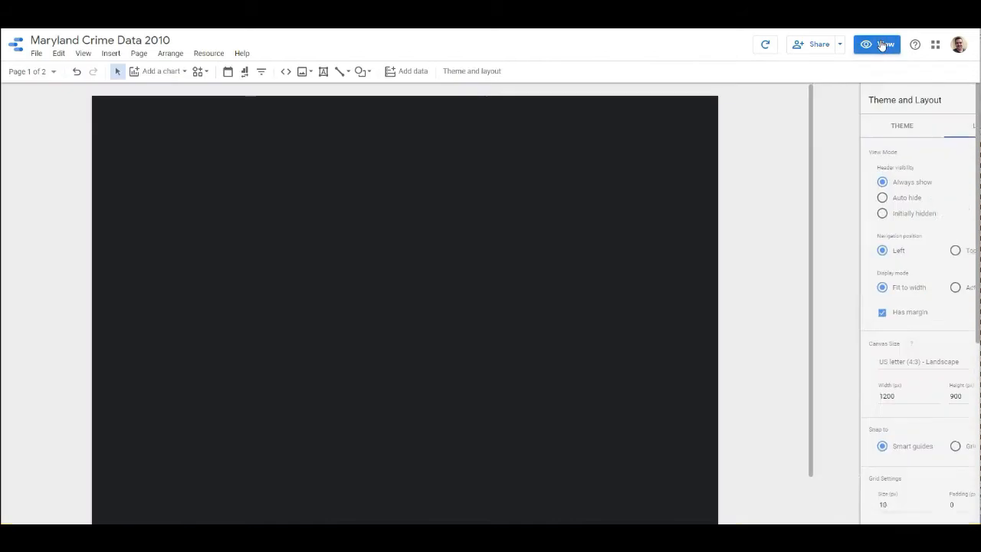
left_click(907, 286)
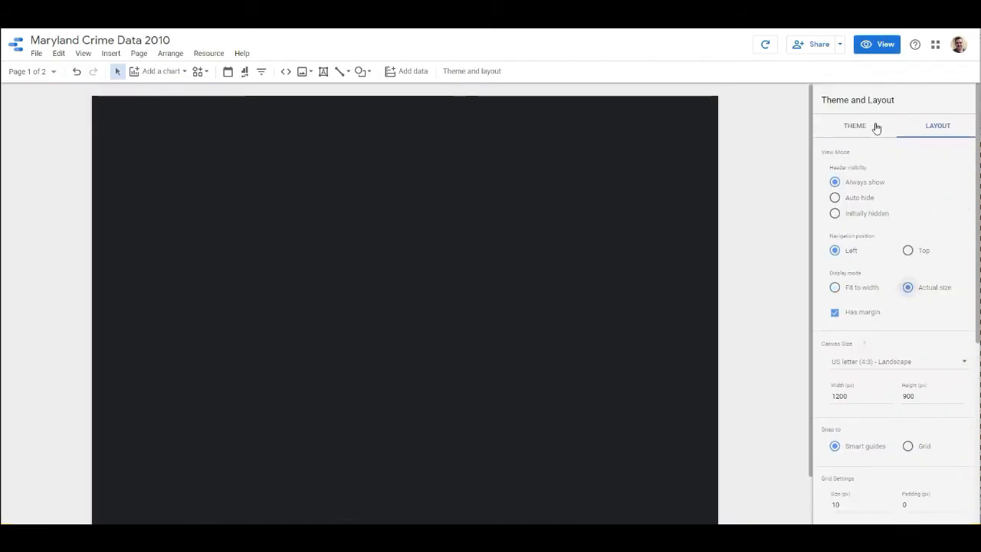
left_click(880, 44)
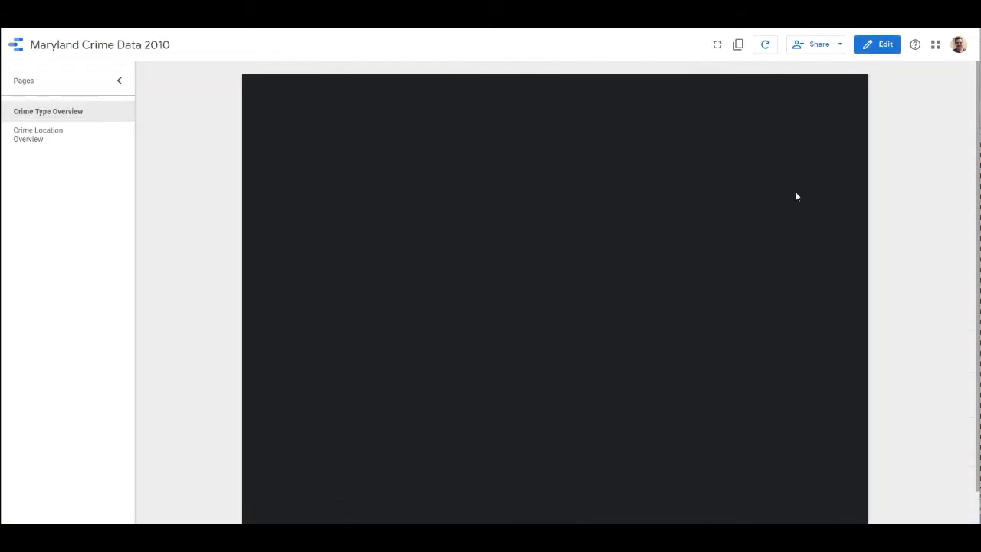
left_click(883, 48)
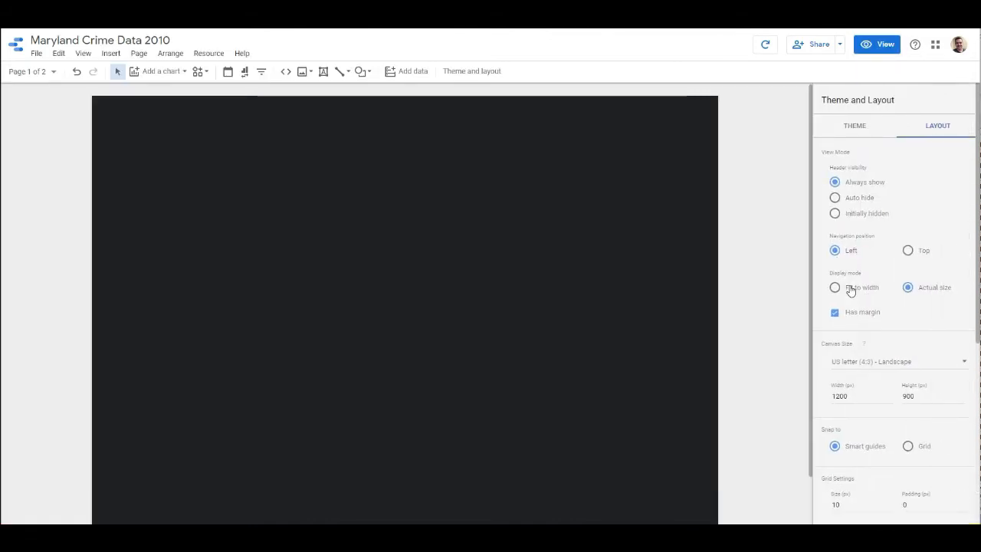
Preview the report in Fit to width display mode once more, restore Actual size, and check it in view mode
left_click(835, 286)
left_click(873, 45)
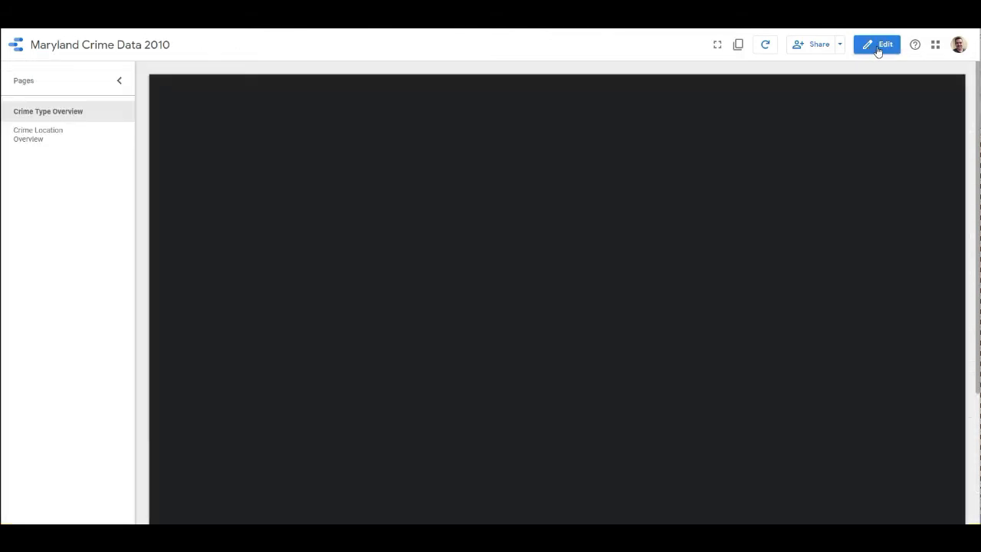
left_click(880, 51)
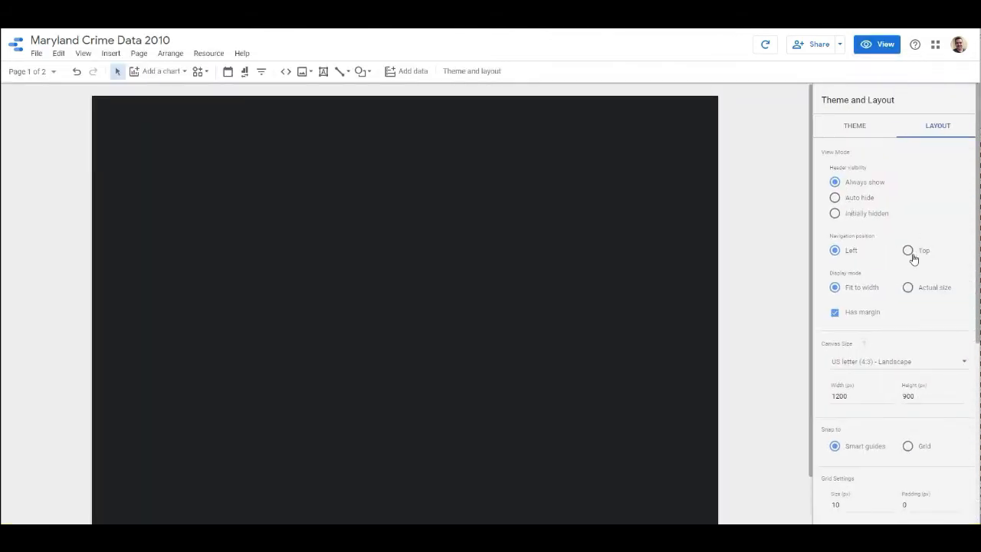
left_click(907, 288)
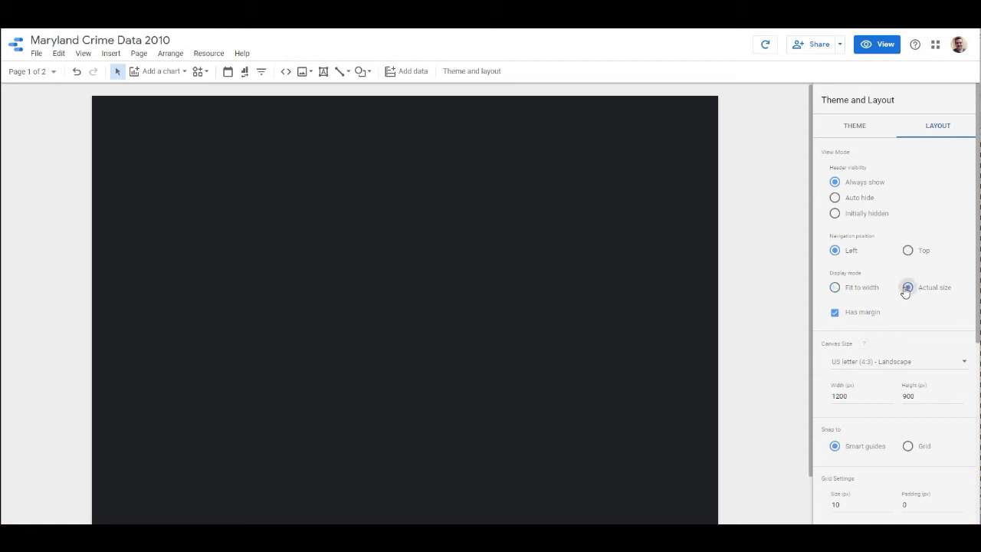
left_click(886, 50)
left_click(887, 46)
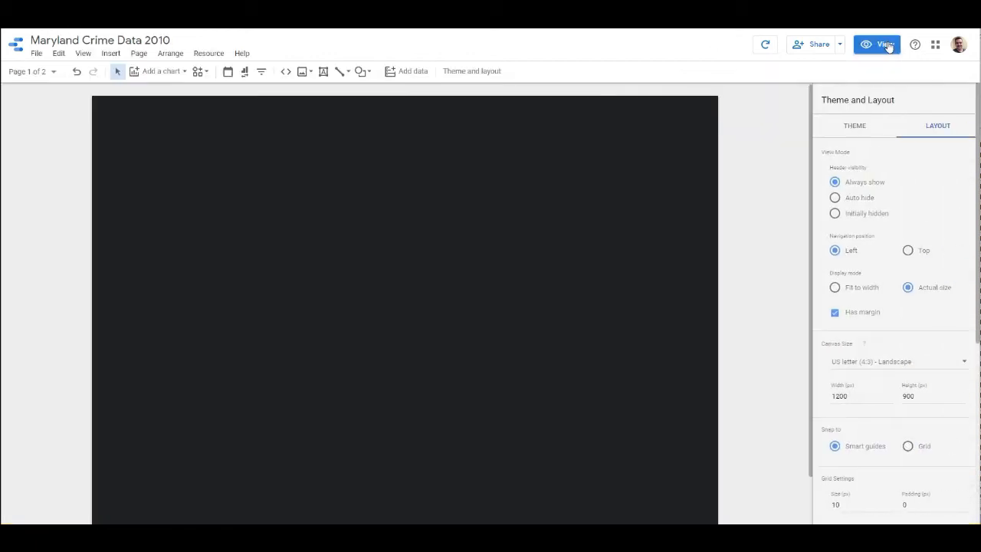
Insert a column chart near the upper edge of Crime Type Overview and widen it to nearly the full page width
scroll(873, 307, "down", 3)
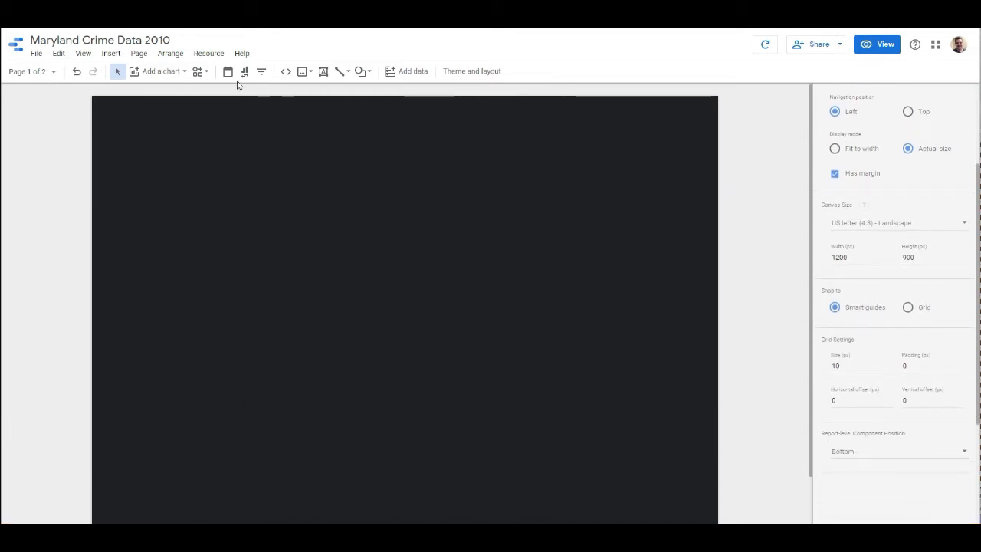
left_click(170, 72)
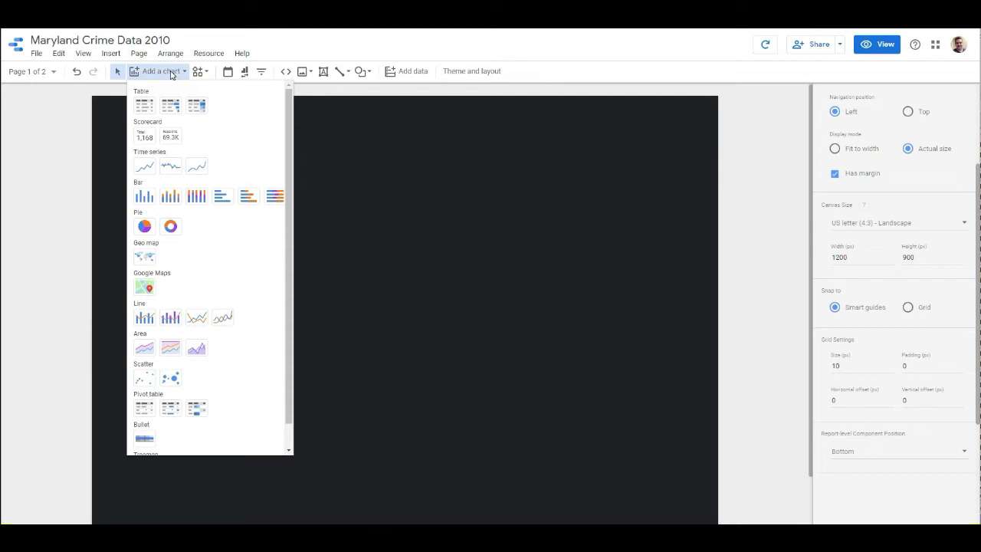
left_click(148, 197)
left_click(109, 117)
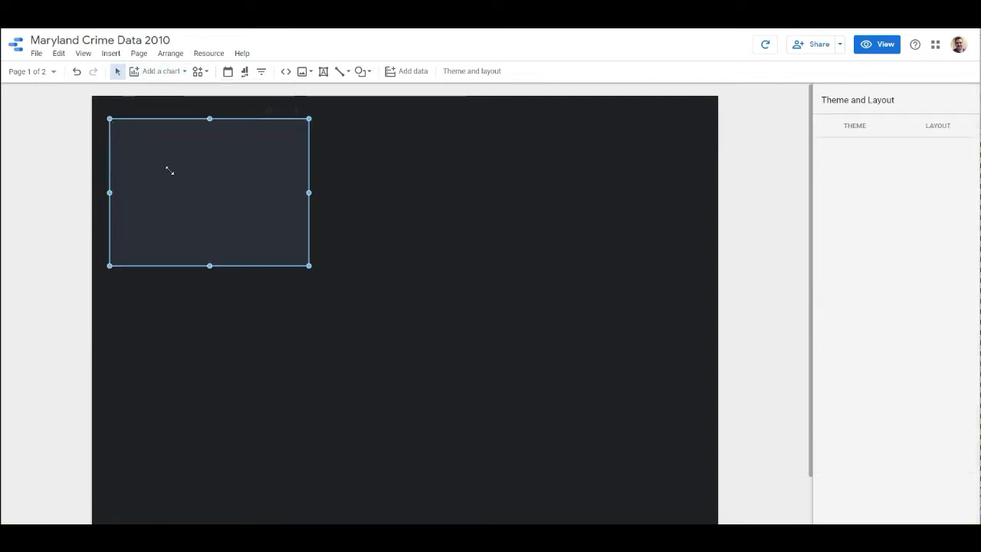
left_click_drag(309, 266, 709, 264)
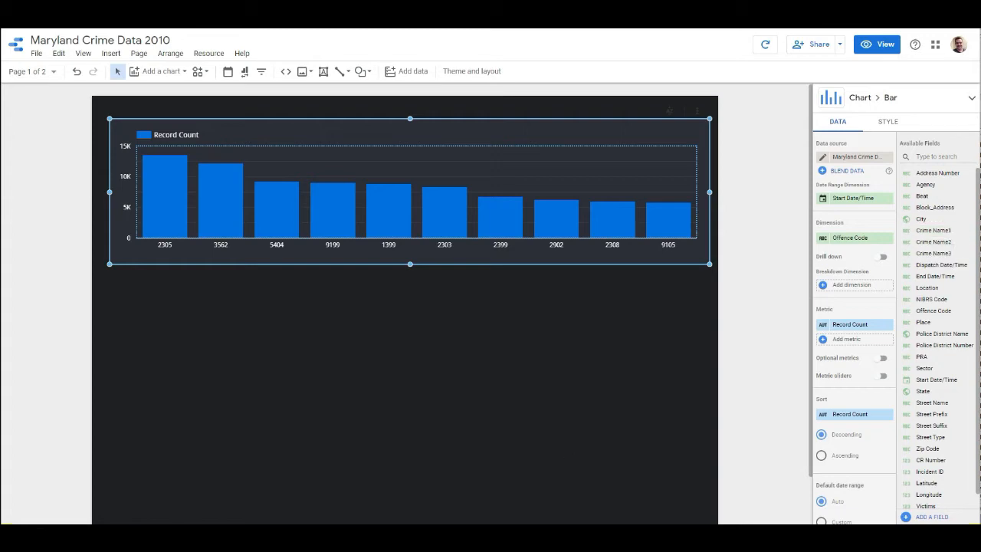
Switch to the Maryland Crime Data workbook in Excel and examine its first columns, including the offence and crime name fields
mouse_move(472, 522)
left_click(473, 496)
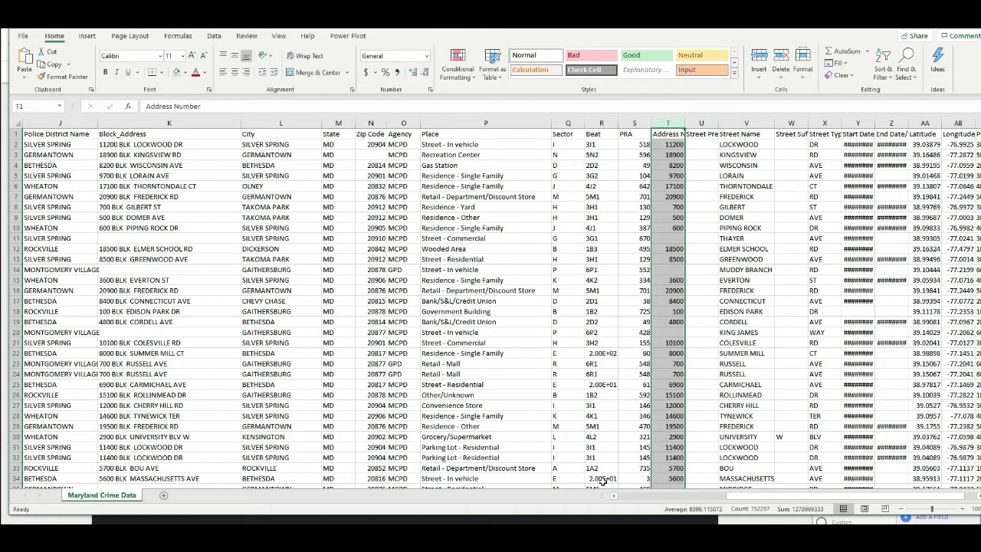
left_click_drag(755, 496, 631, 495)
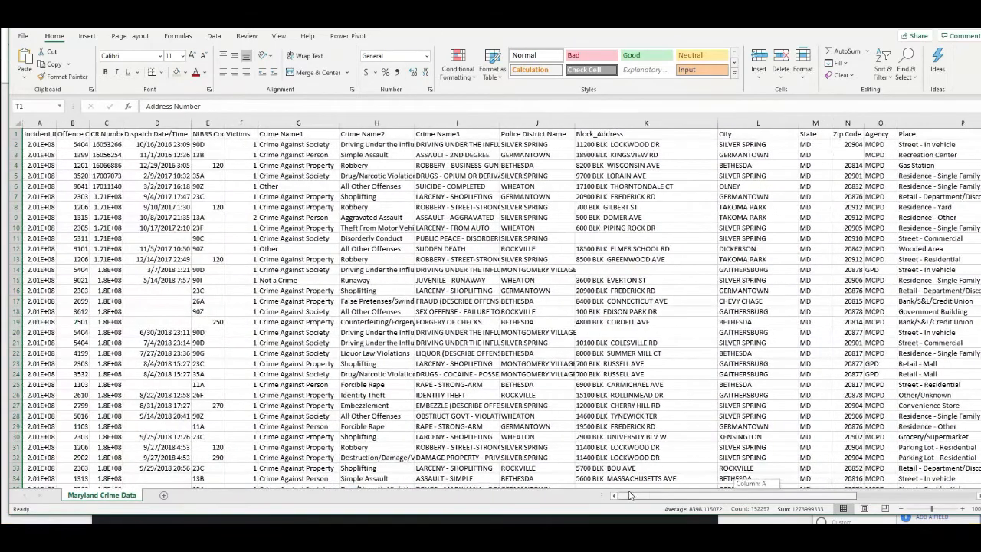
Examine the category values in the Crime Name1 column and the specific offences in the Crime Name2 column
left_click(299, 122)
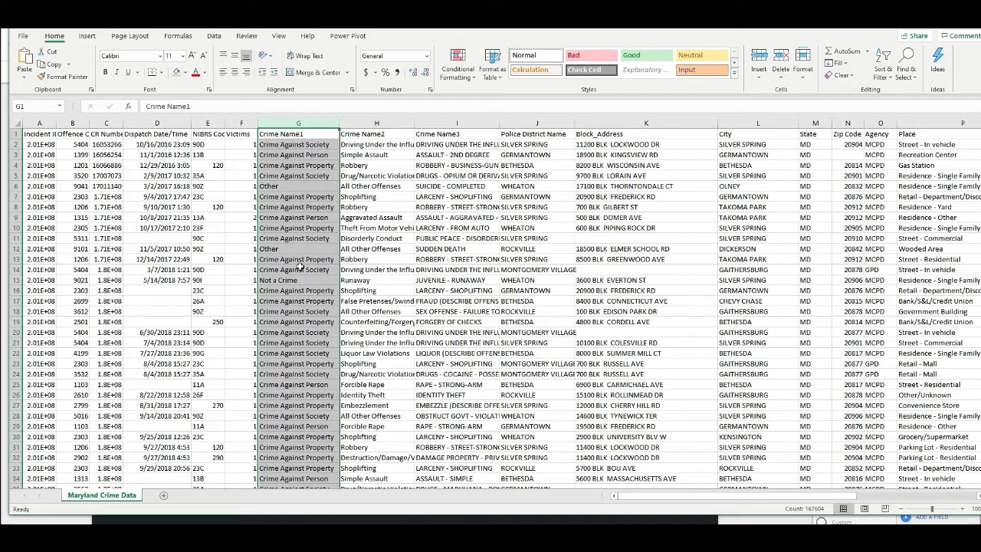
left_click(304, 241)
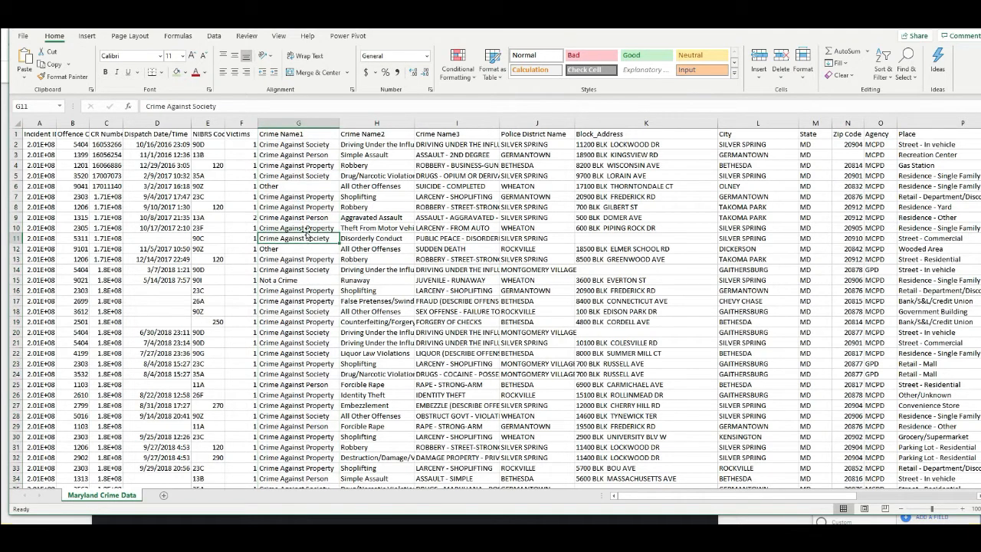
left_click(307, 229)
left_click(309, 219)
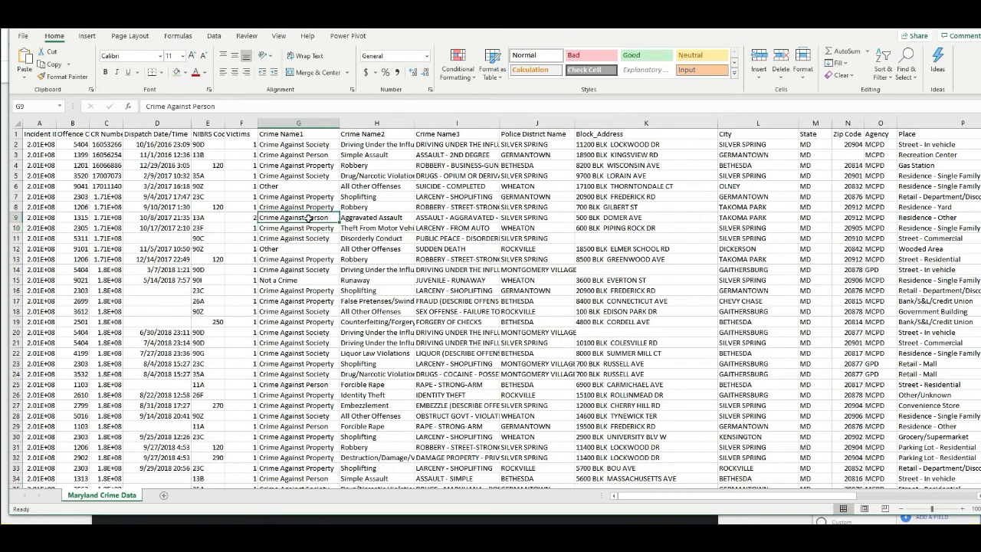
left_click(303, 249)
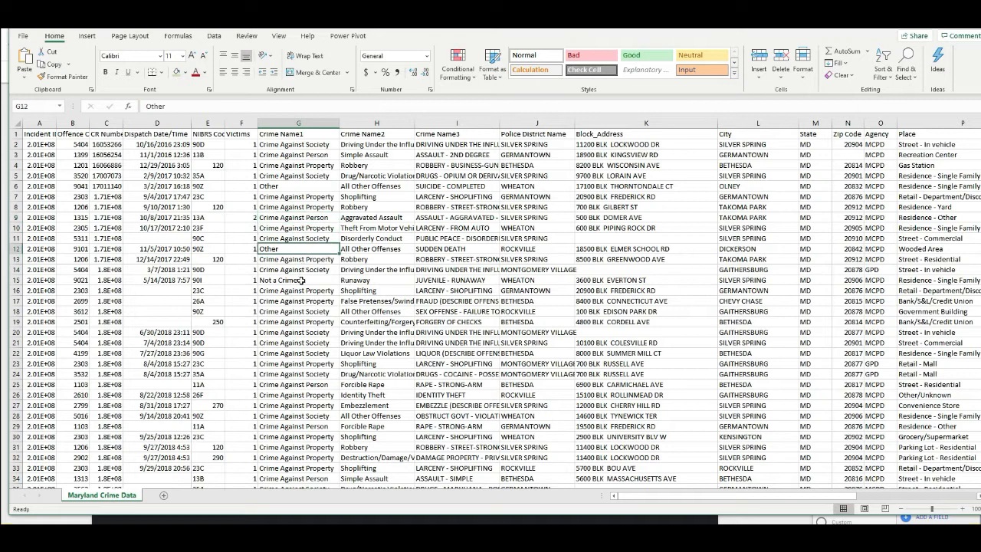
left_click(302, 281)
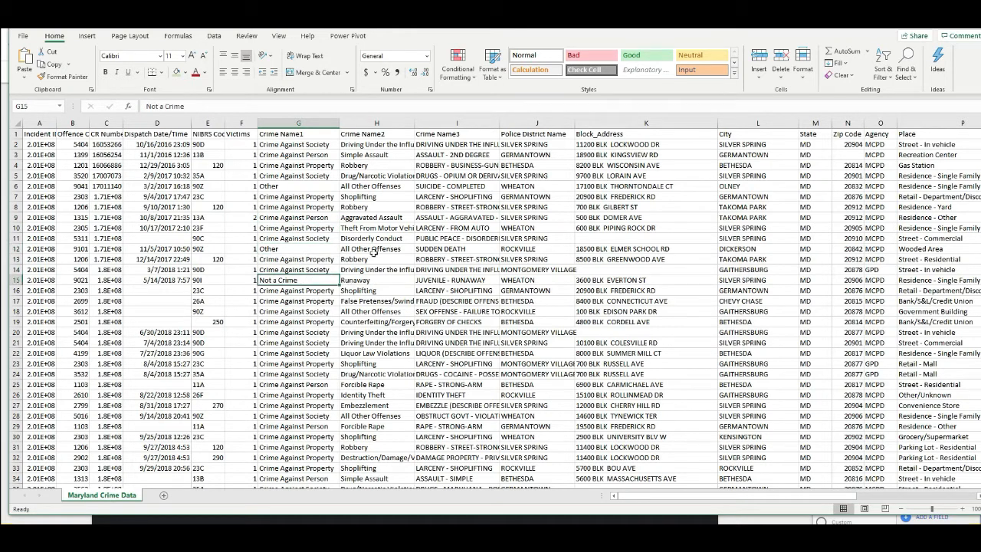
left_click(360, 122)
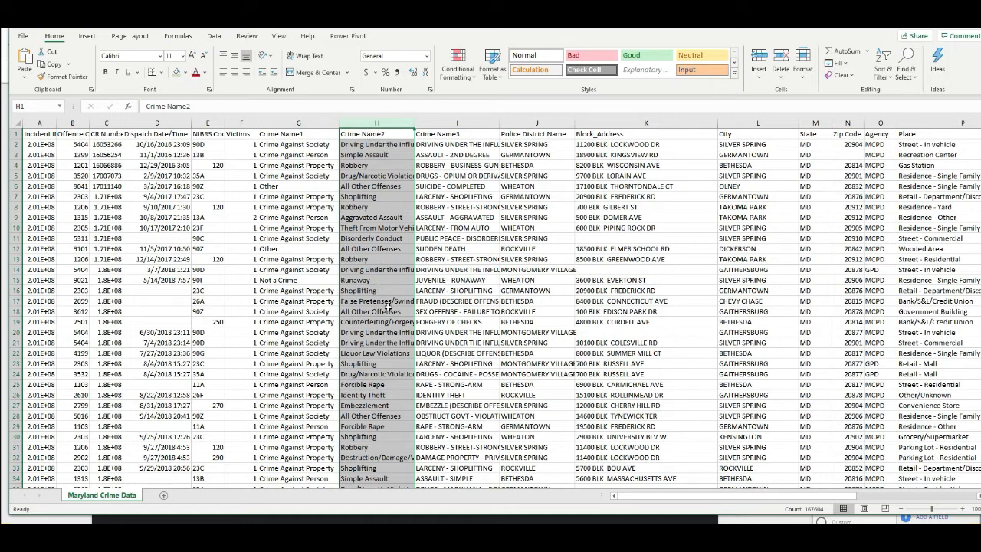
scroll(379, 384, "down", 2)
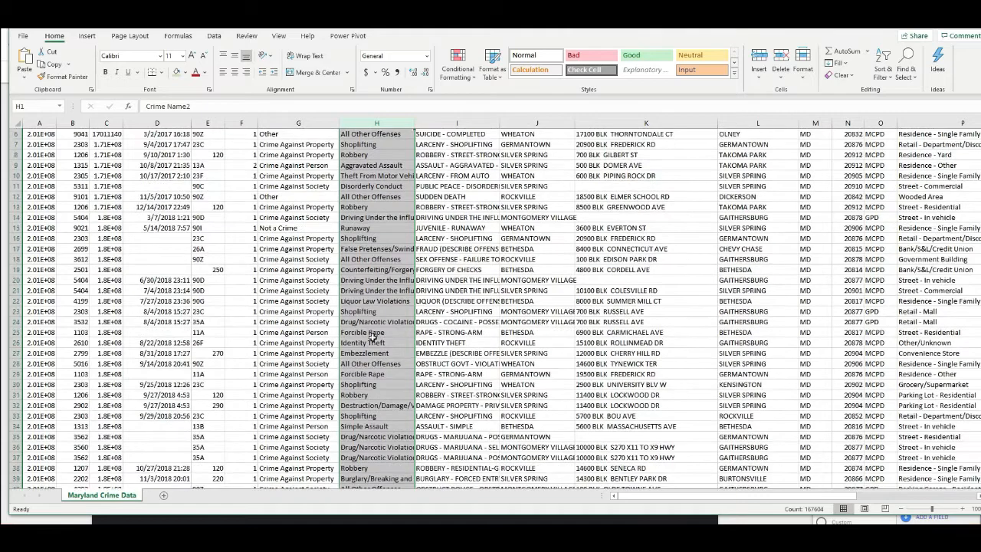
scroll(372, 389, "down", 2)
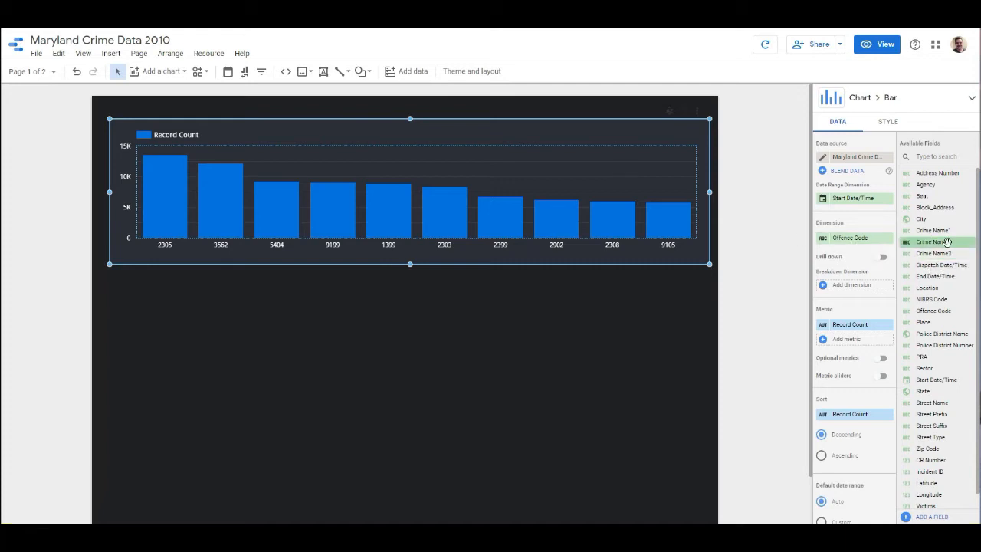
Back in the Google Data Studio report, set the column chart's dimension to Crime Name2 and open its axes style settings
left_click_drag(933, 242, 862, 239)
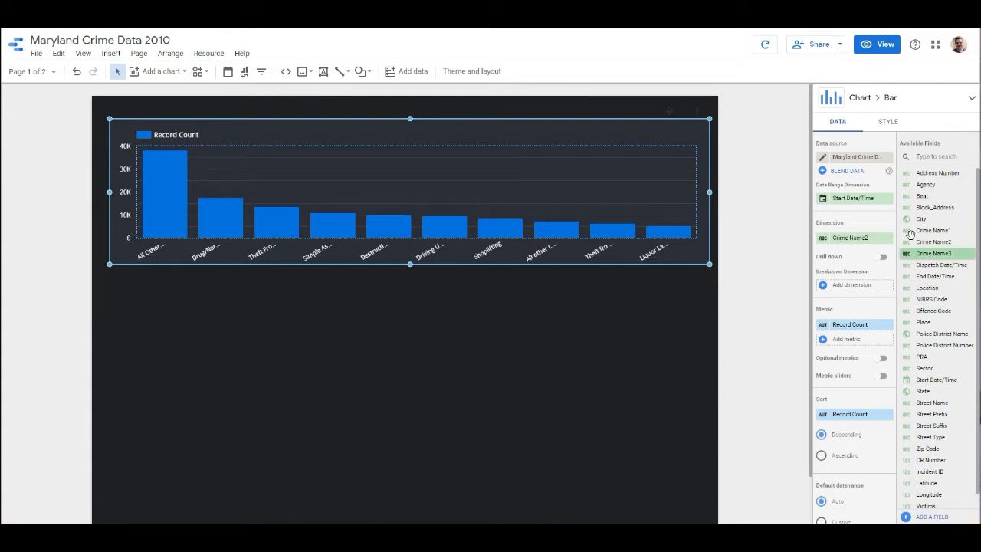
left_click(888, 124)
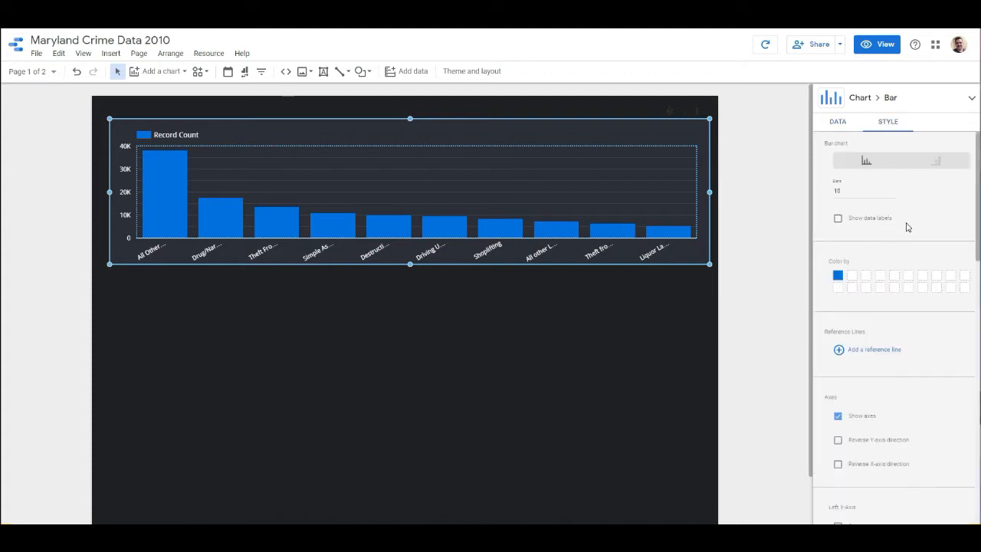
scroll(906, 307, "down", 5)
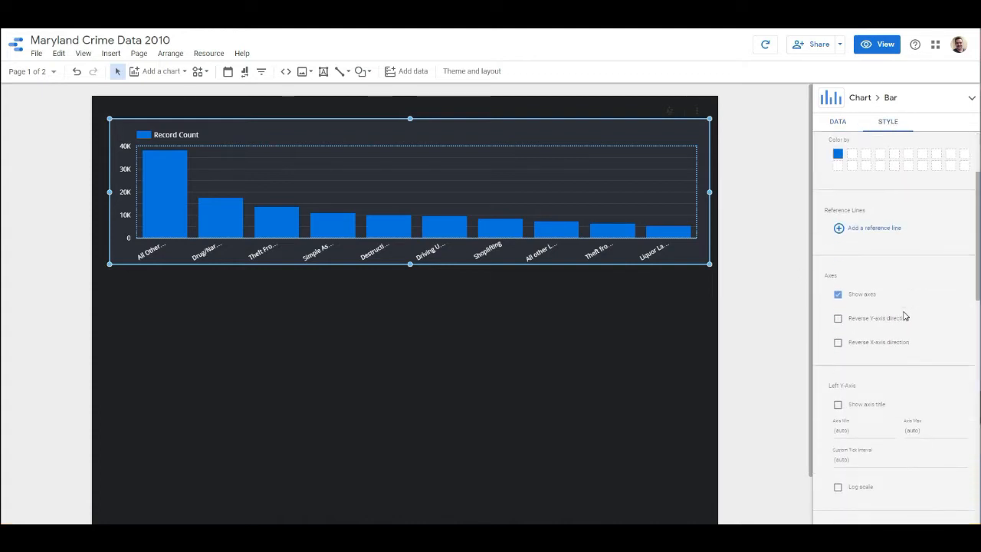
scroll(906, 314, "down", 2)
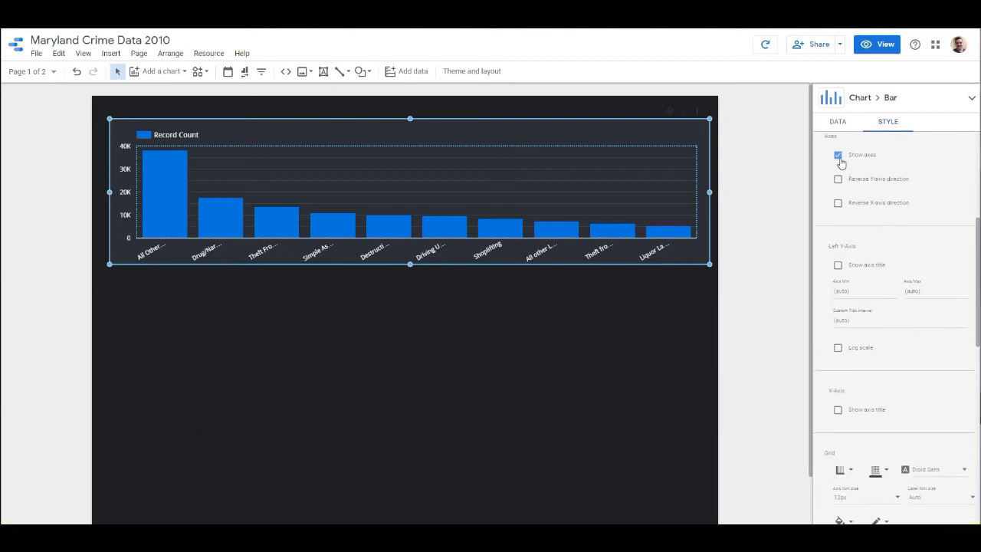
Try hiding the chart's axes and reversing the Y-axis and X-axis directions, restoring each option after its trial
left_click(838, 156)
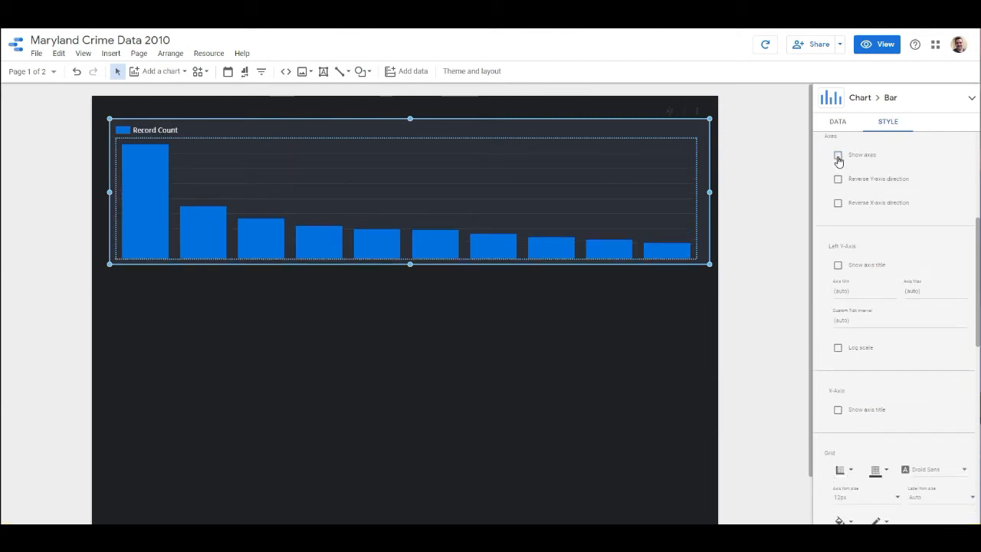
left_click(837, 156)
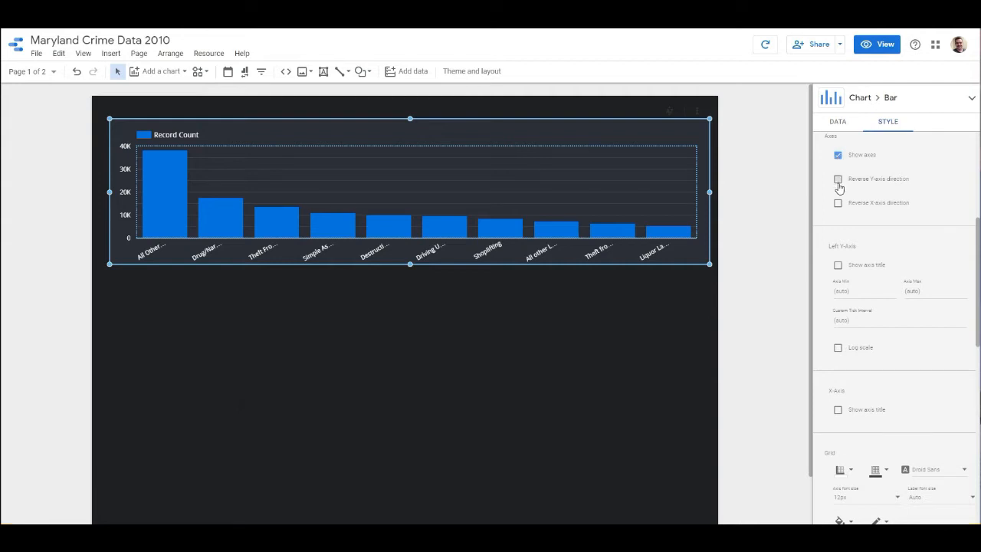
left_click(838, 180)
left_click(838, 180)
left_click(837, 203)
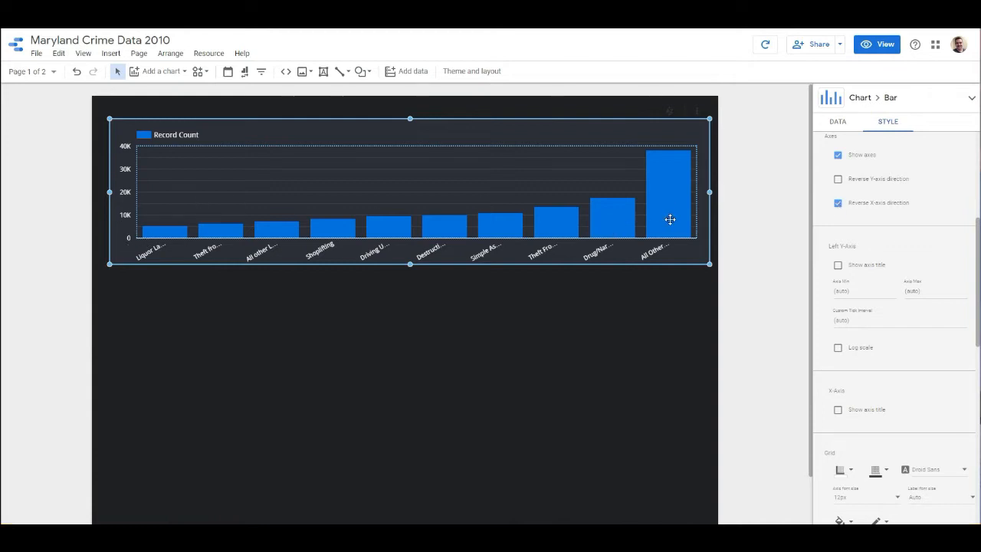
left_click(838, 204)
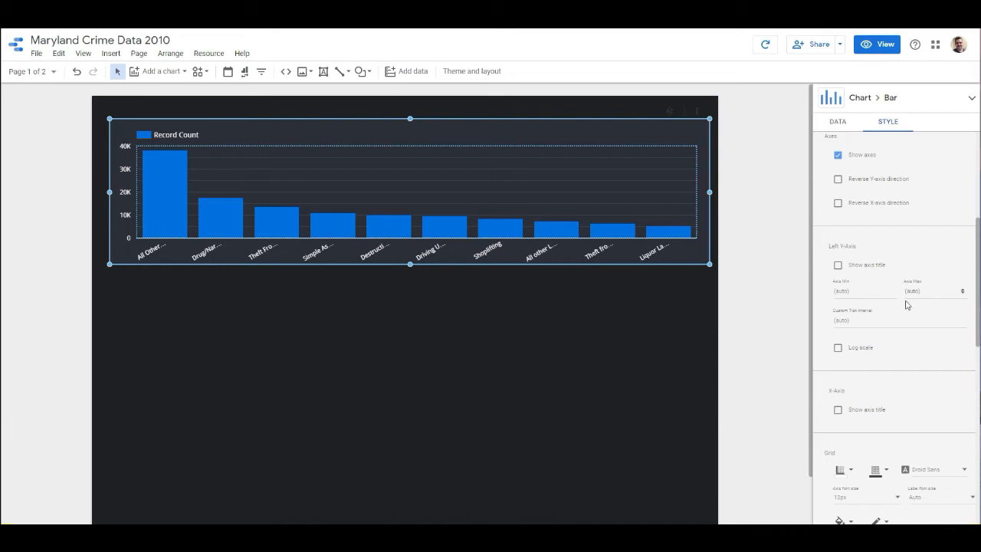
Review the remaining chart style settings, try Droid as the legend font, and restore Droid Sans
scroll(909, 303, "down", 2)
scroll(910, 269, "down", 1)
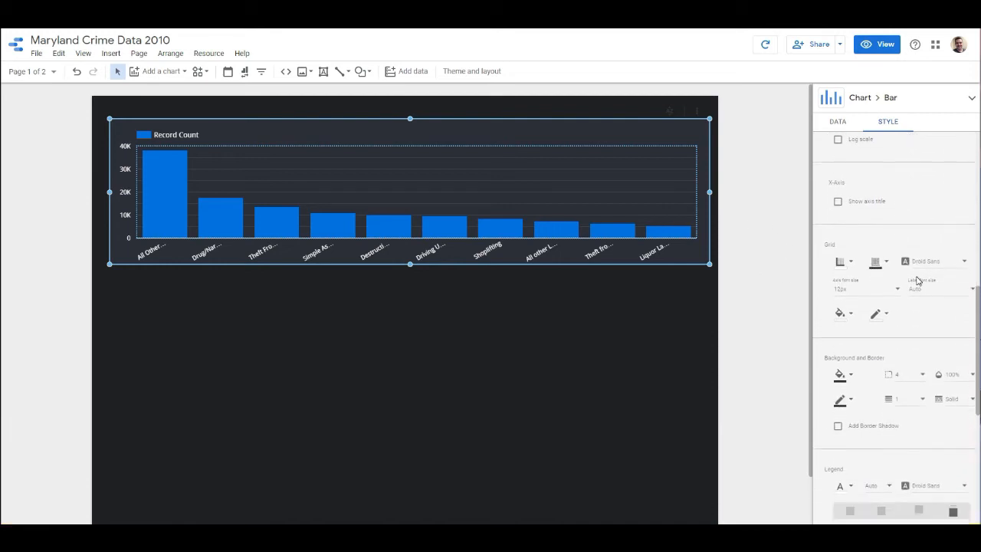
scroll(916, 338, "down", 1)
scroll(897, 414, "down", 1)
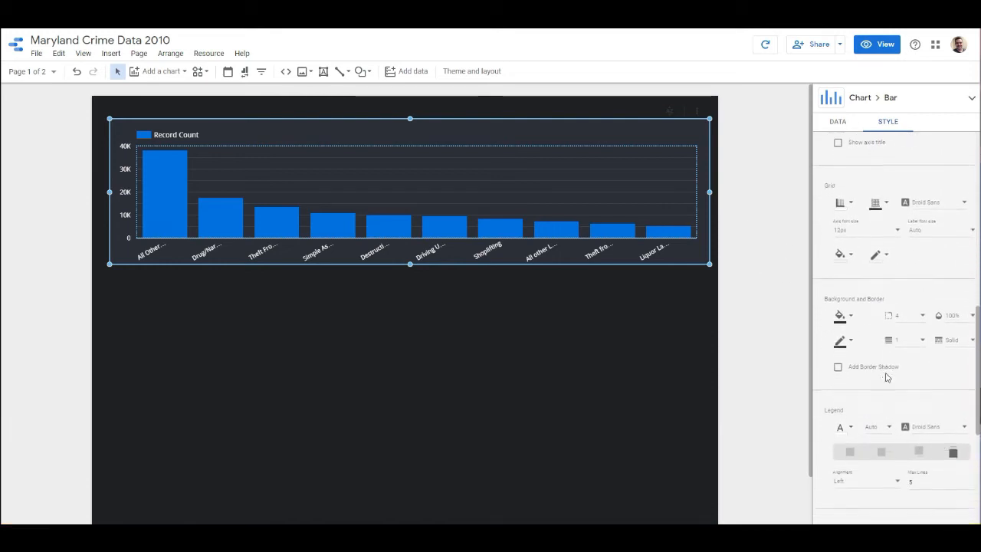
scroll(892, 411, "down", 2)
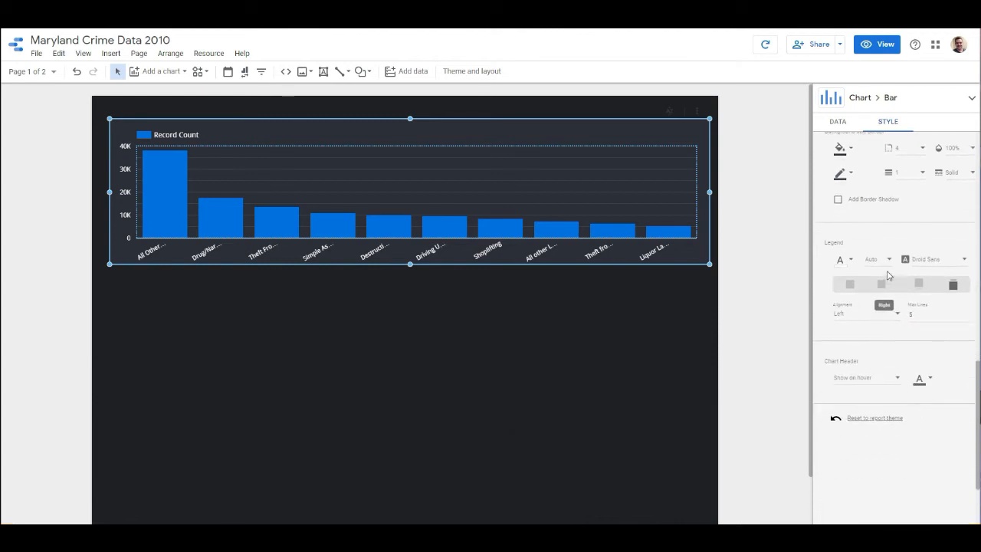
left_click(967, 260)
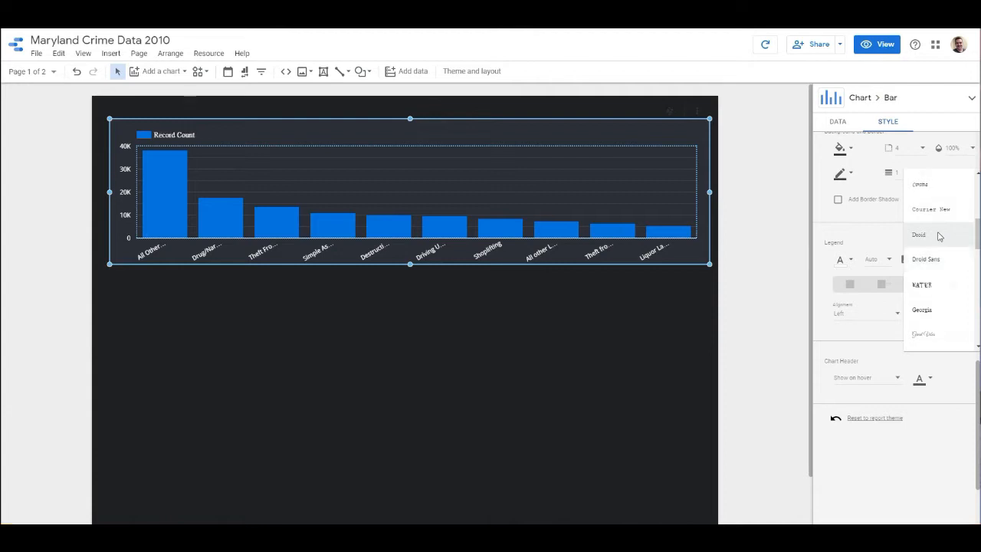
left_click(940, 236)
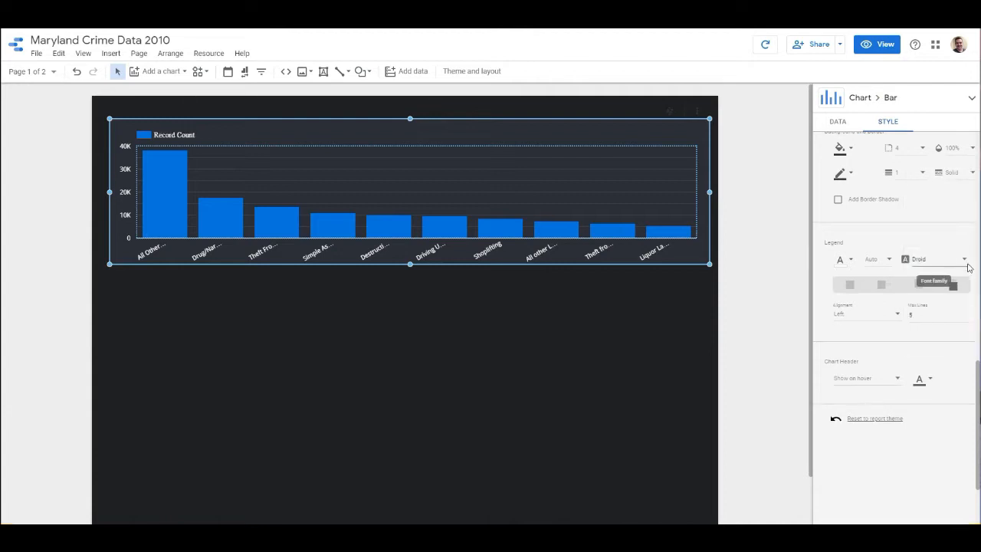
left_click(964, 259)
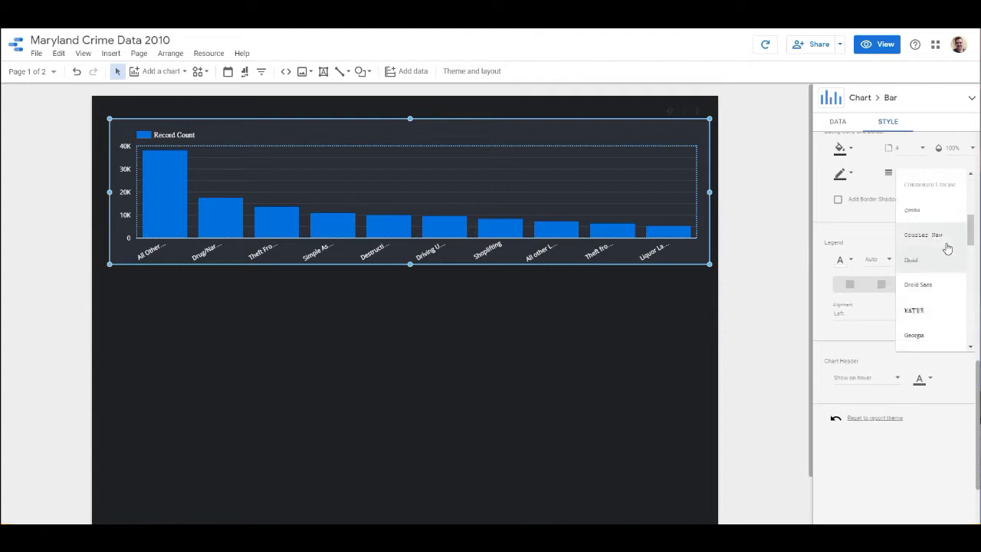
left_click(923, 286)
Recolour the column chart's bars amber yellow
scroll(893, 328, "up", 10)
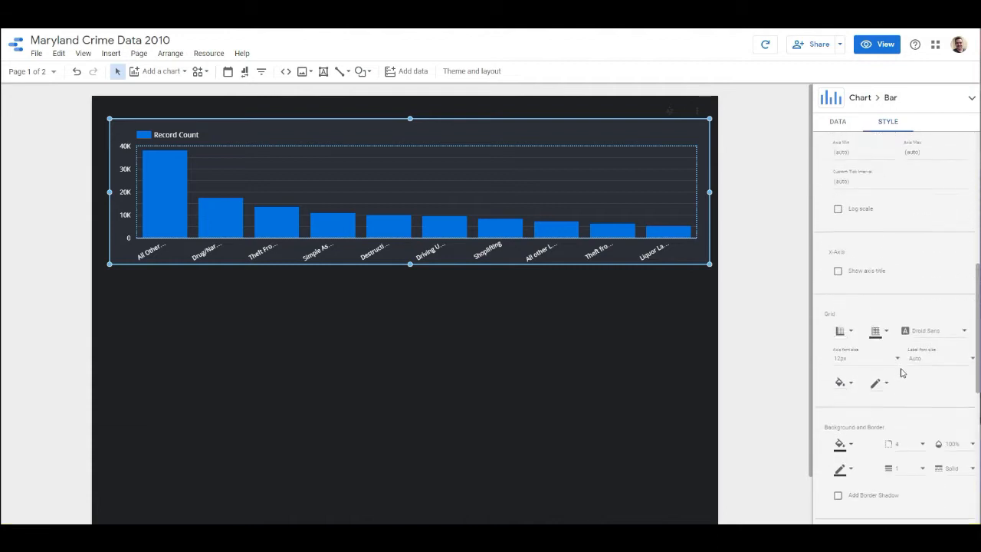
scroll(903, 374, "up", 2)
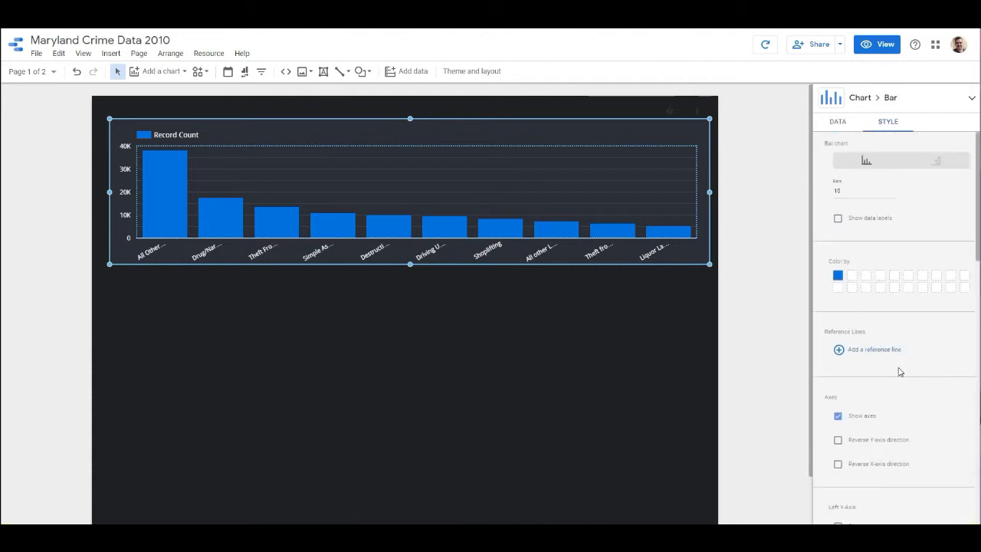
left_click(839, 276)
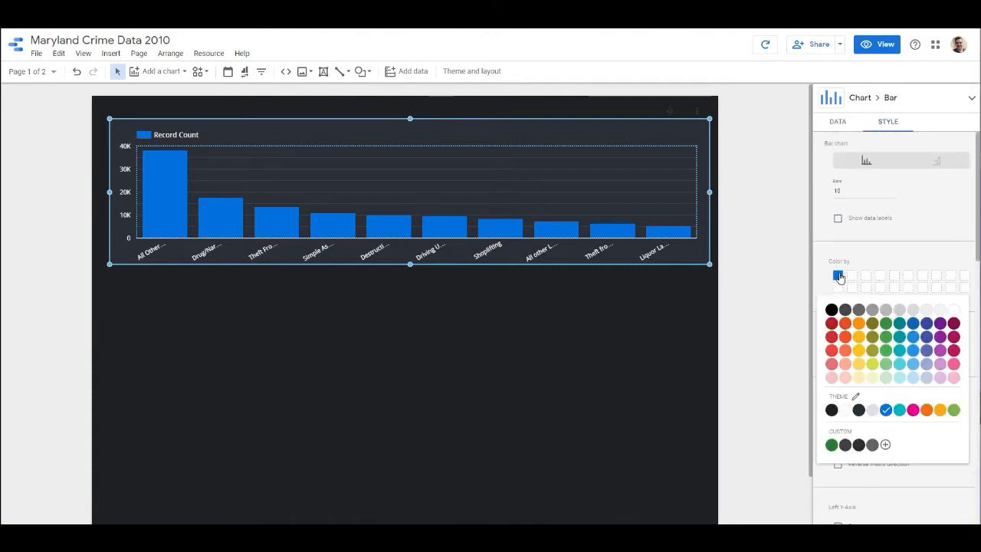
left_click(858, 350)
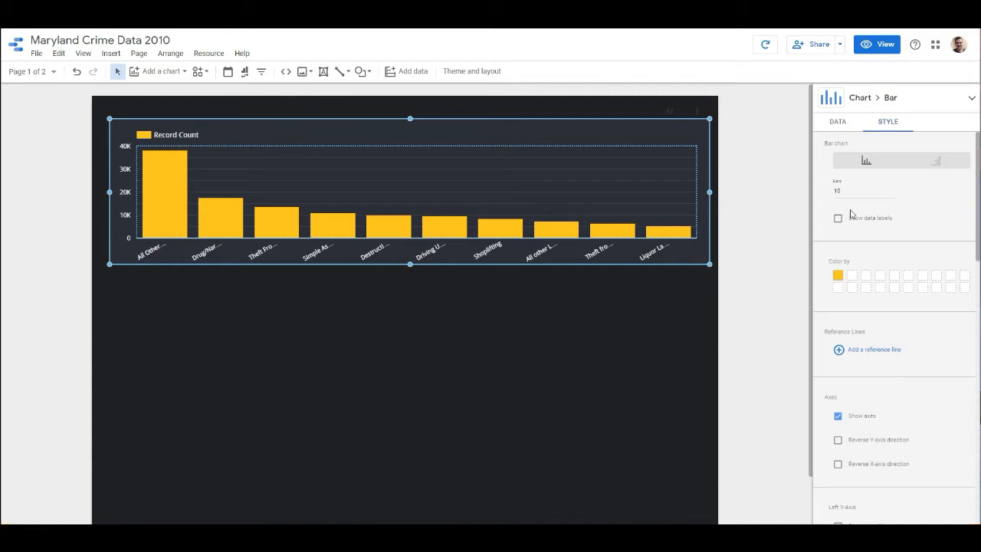
Increase the column chart's number of bars to 13 and show data labels on them
left_click(890, 190)
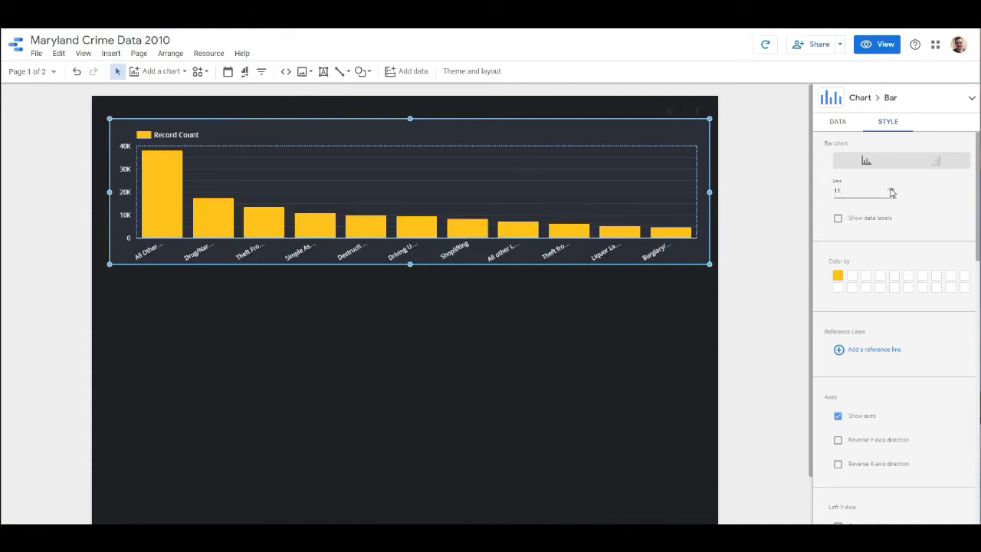
left_click(891, 190)
left_click(891, 190)
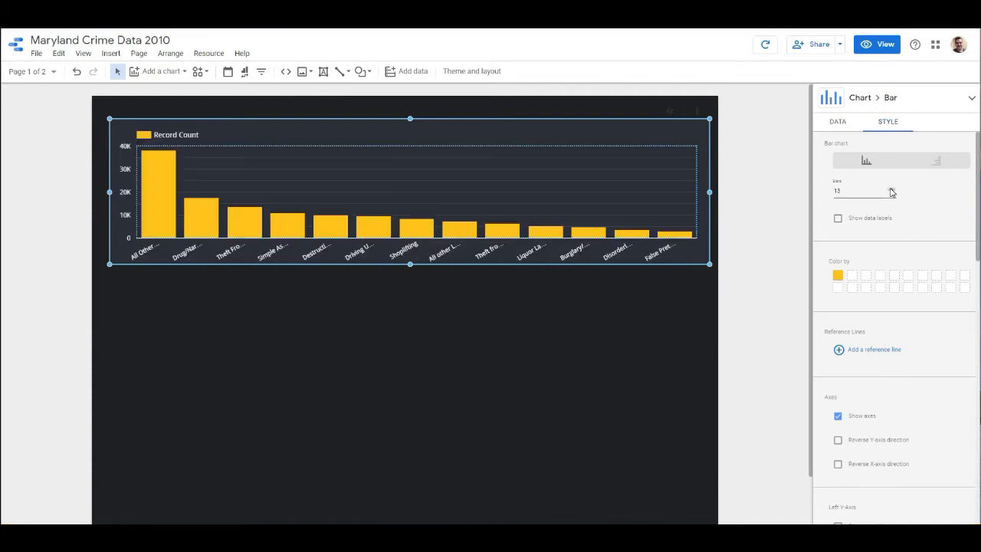
left_click(838, 218)
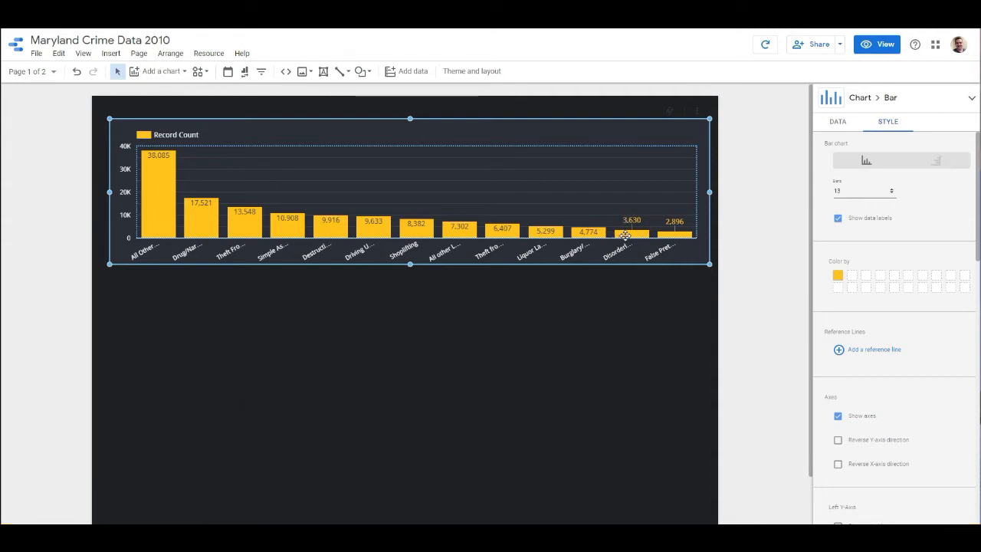
Try light blue and salmon for the chart's bars, settle on light red, and deselect the chart
left_click(839, 276)
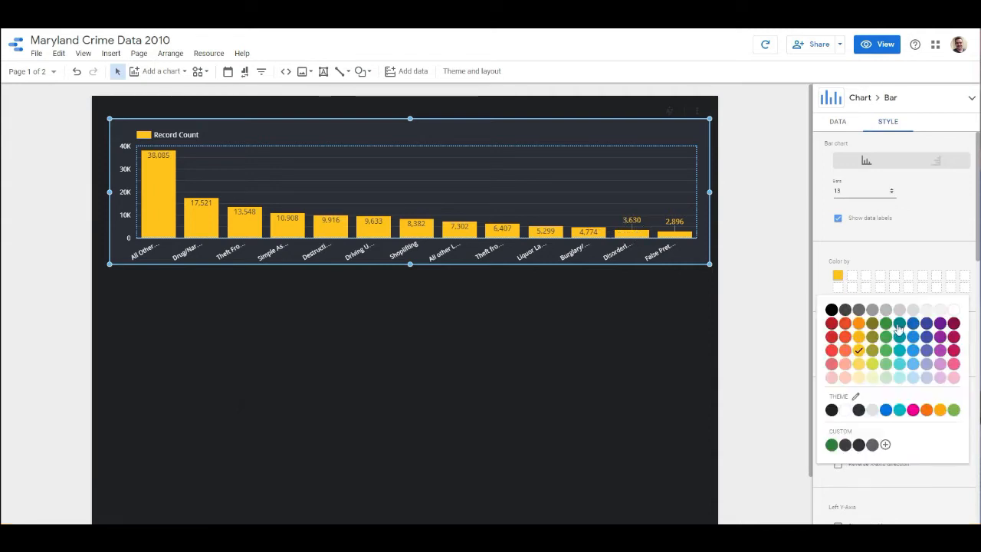
left_click(914, 364)
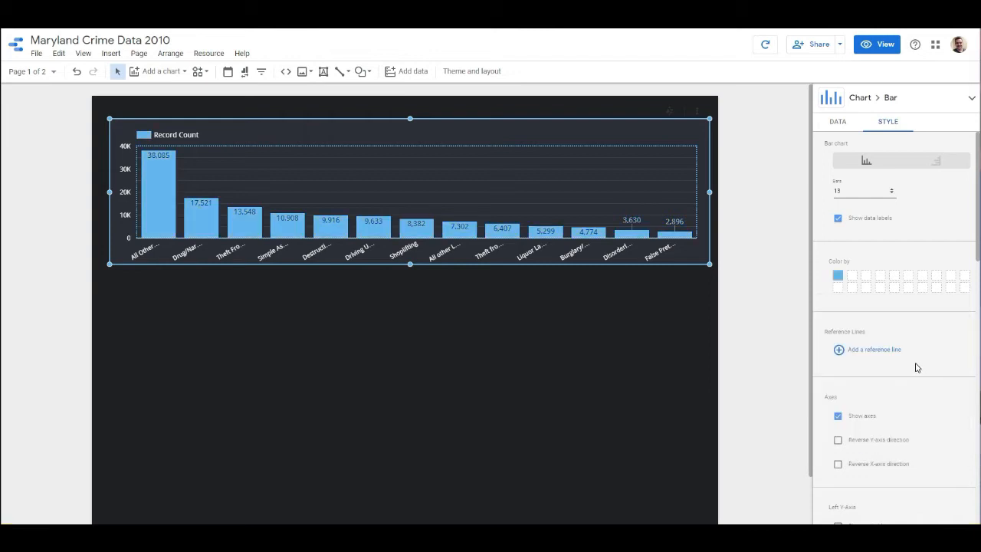
left_click(838, 276)
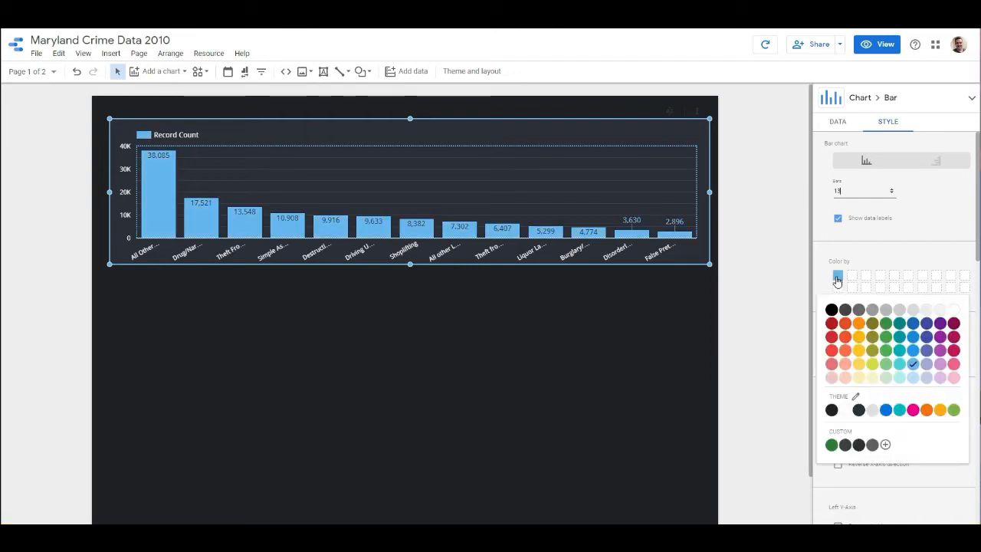
left_click(846, 365)
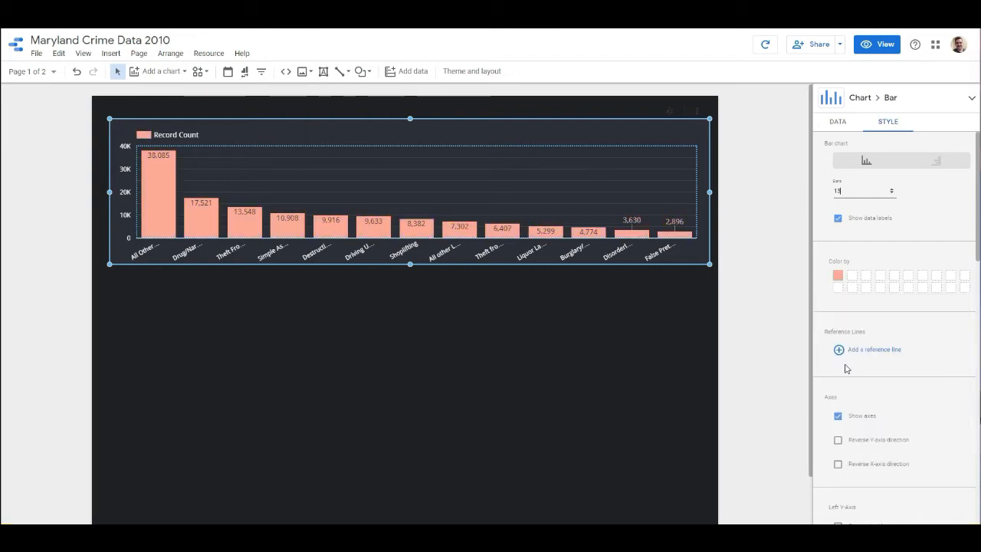
left_click(839, 276)
left_click(833, 353)
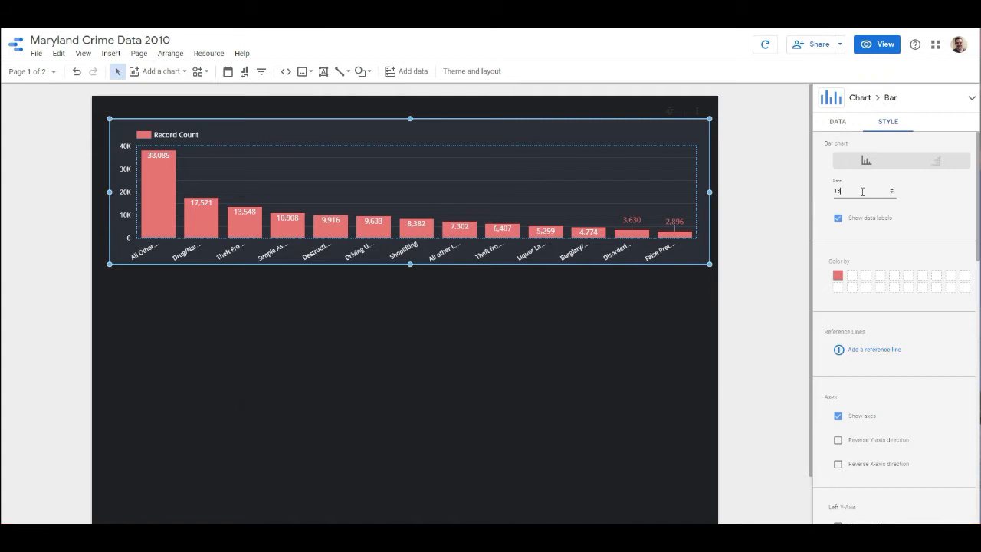
left_click(831, 127)
left_click(767, 162)
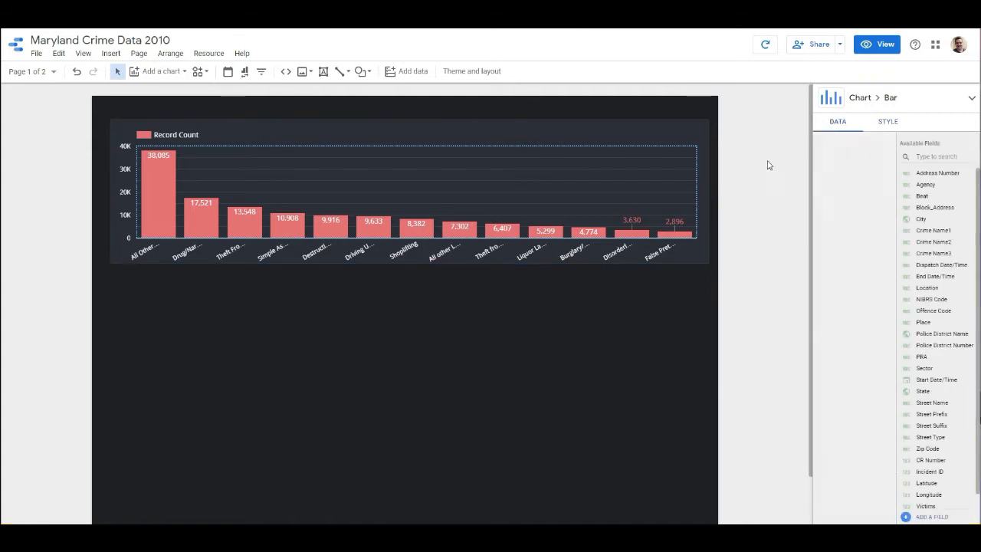
Preview the report as a viewer and sort the column chart by Crime Name2
left_click(46, 72)
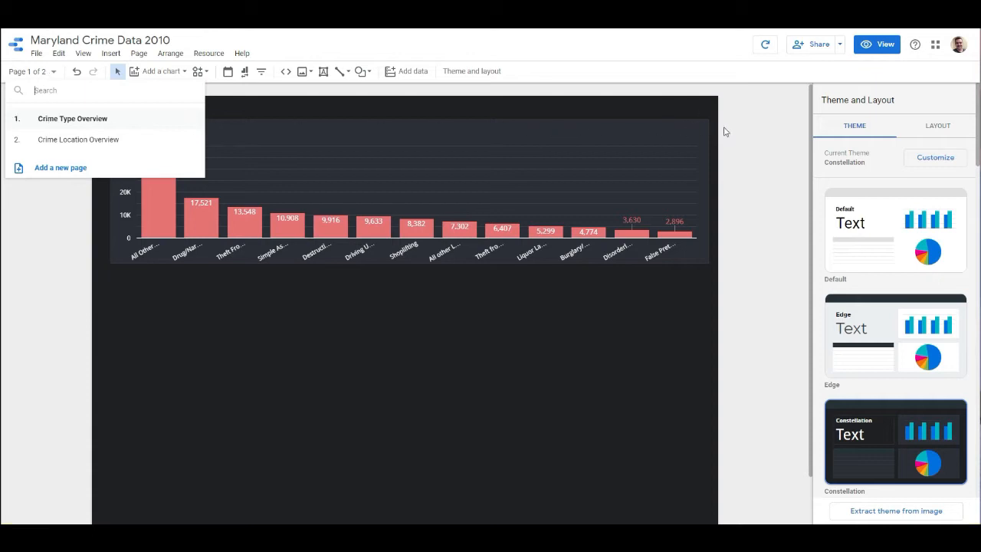
left_click(768, 103)
left_click(878, 43)
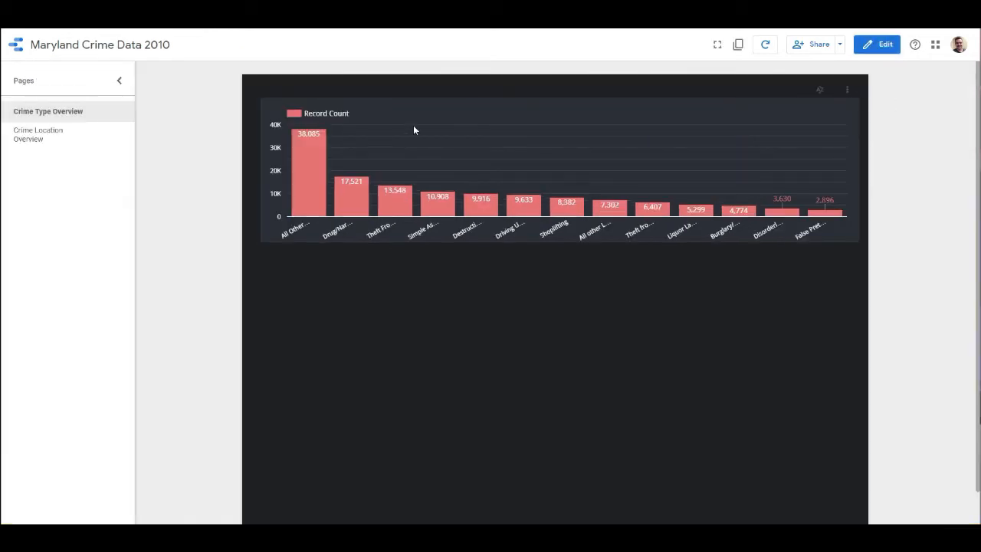
left_click(848, 92)
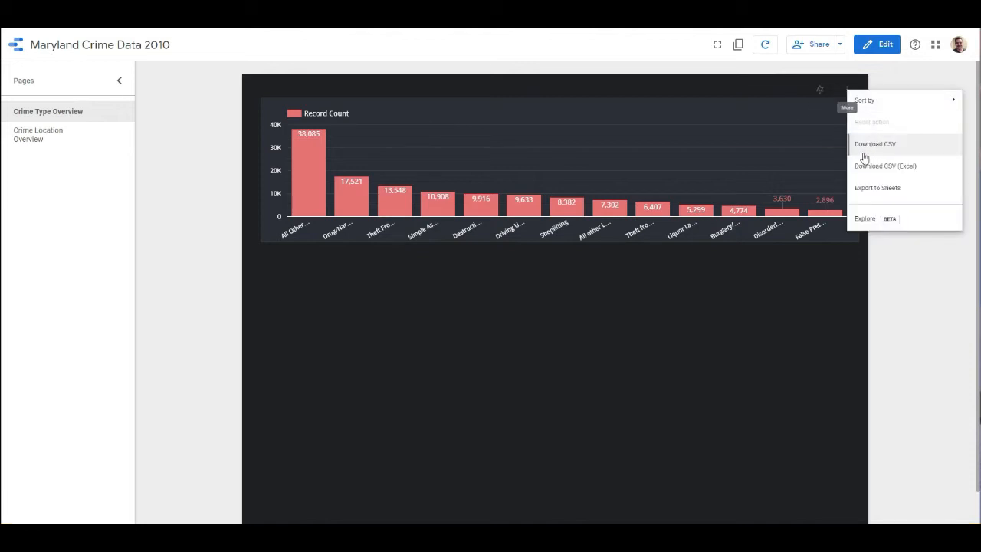
mouse_move(876, 101)
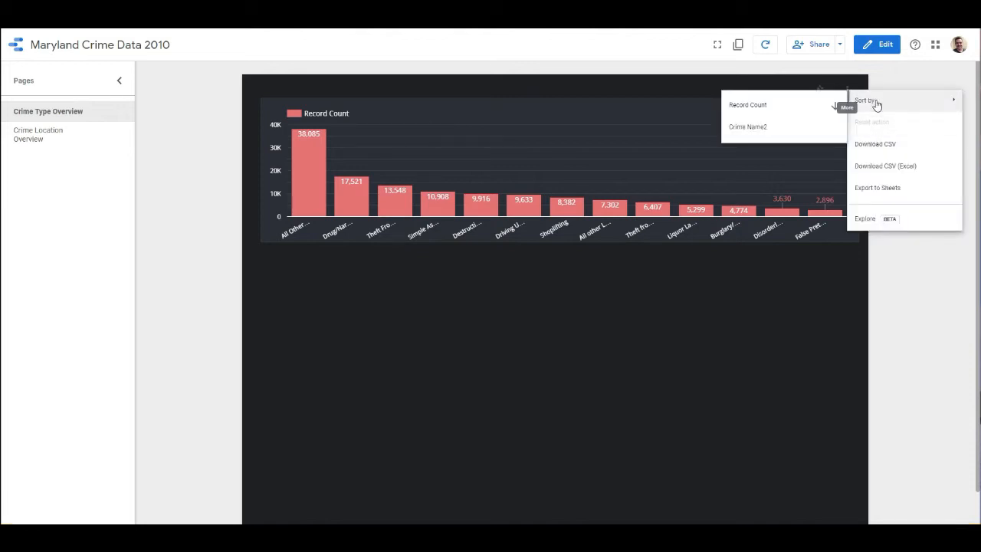
left_click(774, 128)
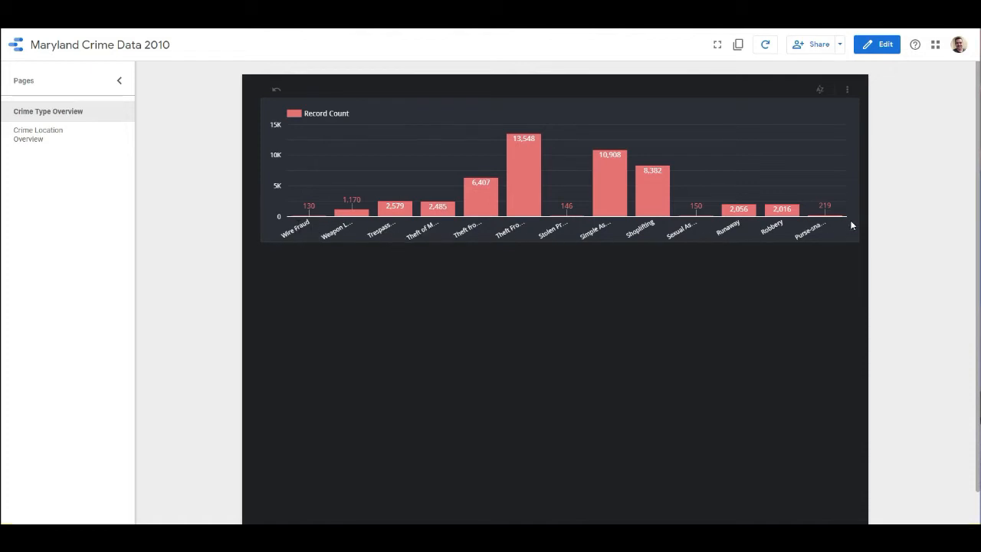
Sort the previewed column chart by Record Count again and inspect the details of its first few bars
left_click(847, 90)
mouse_move(853, 100)
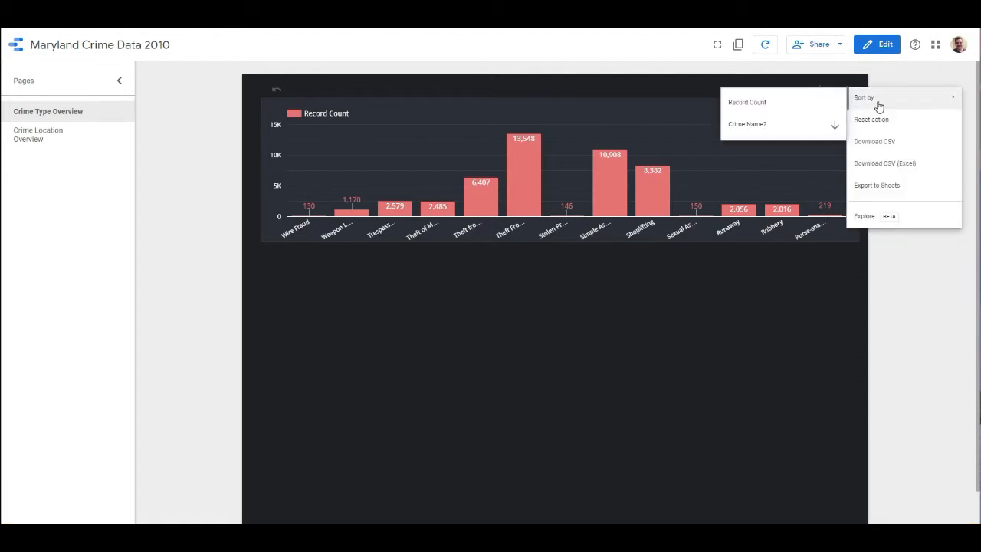
left_click(793, 113)
mouse_move(303, 181)
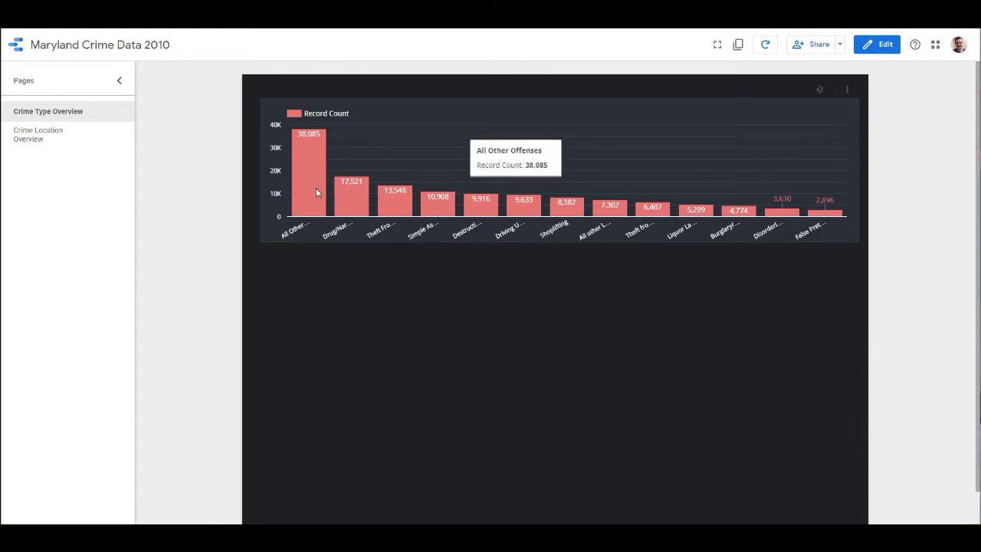
mouse_move(343, 193)
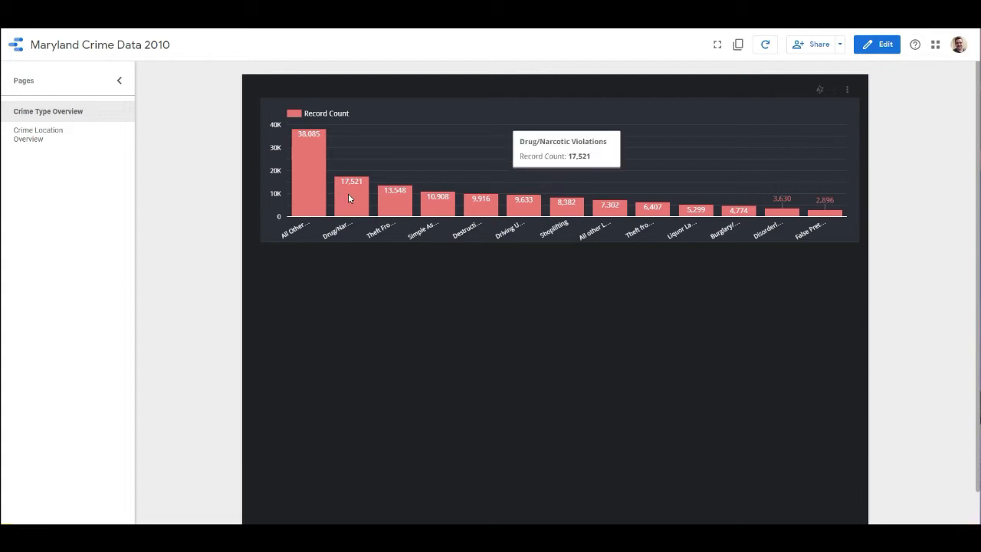
mouse_move(399, 203)
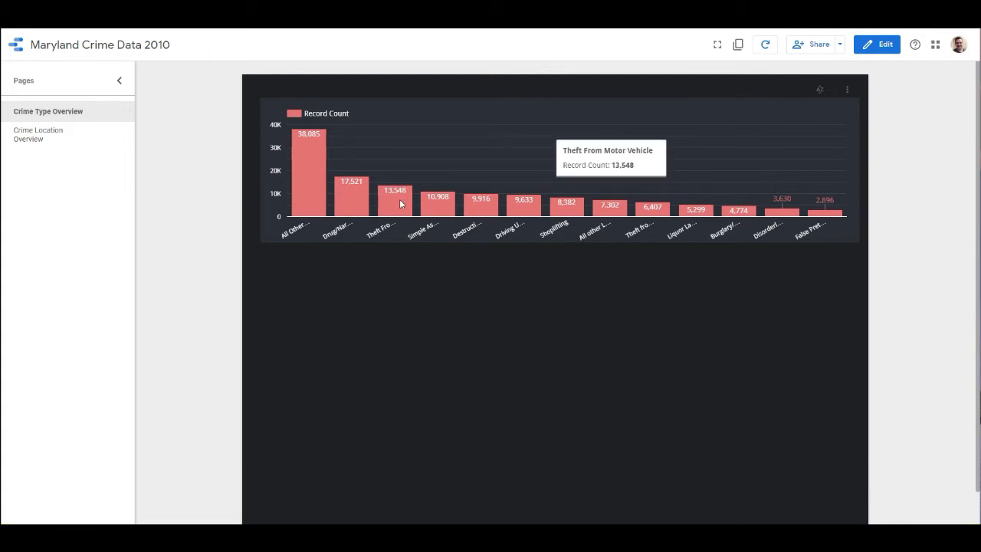
mouse_move(448, 212)
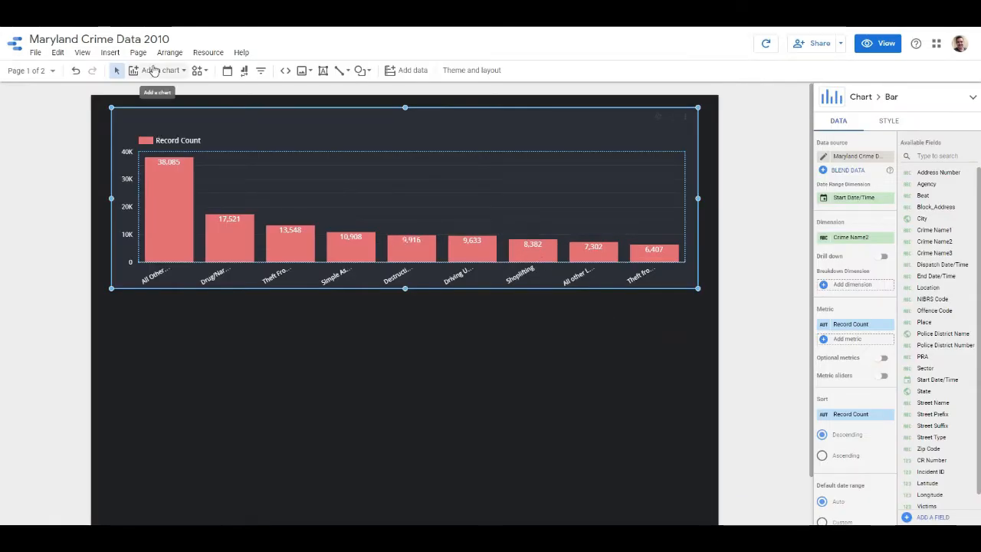
Add a donut chart below the column chart on the Crime Type Overview page
left_click(48, 70)
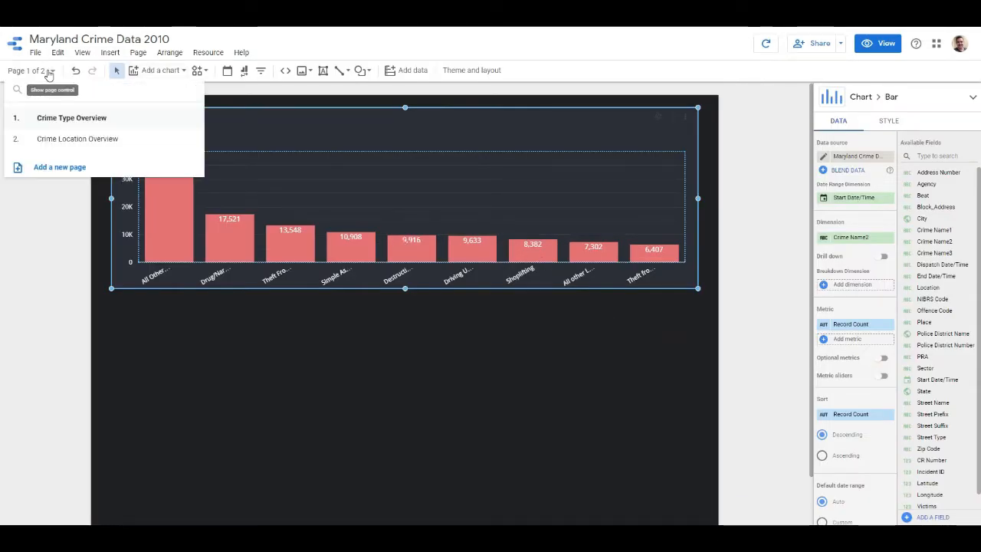
left_click(406, 54)
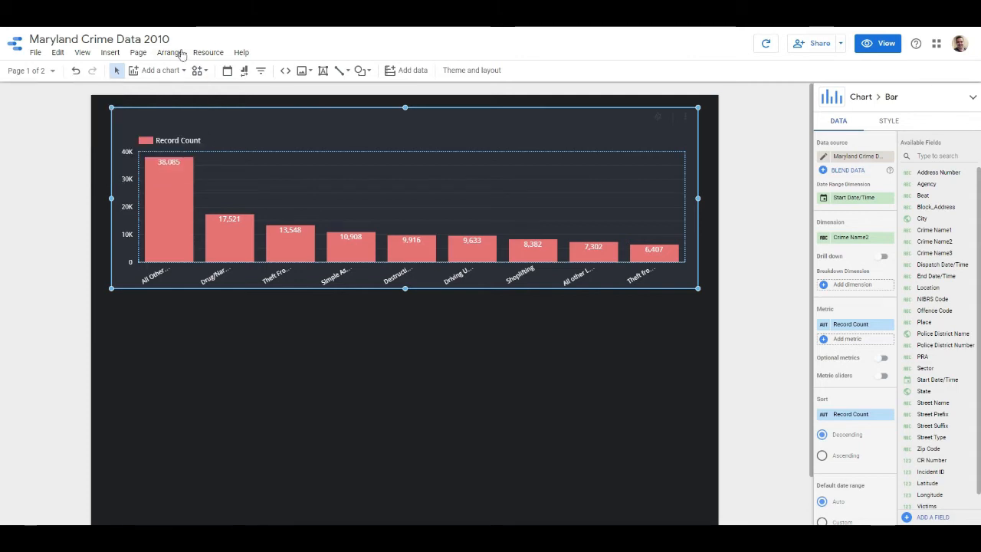
left_click(172, 70)
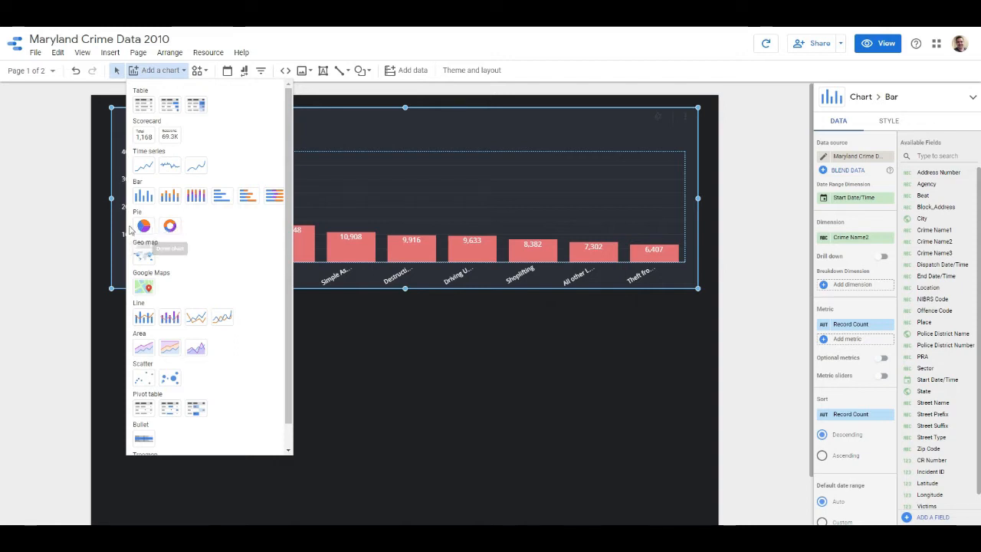
left_click(170, 227)
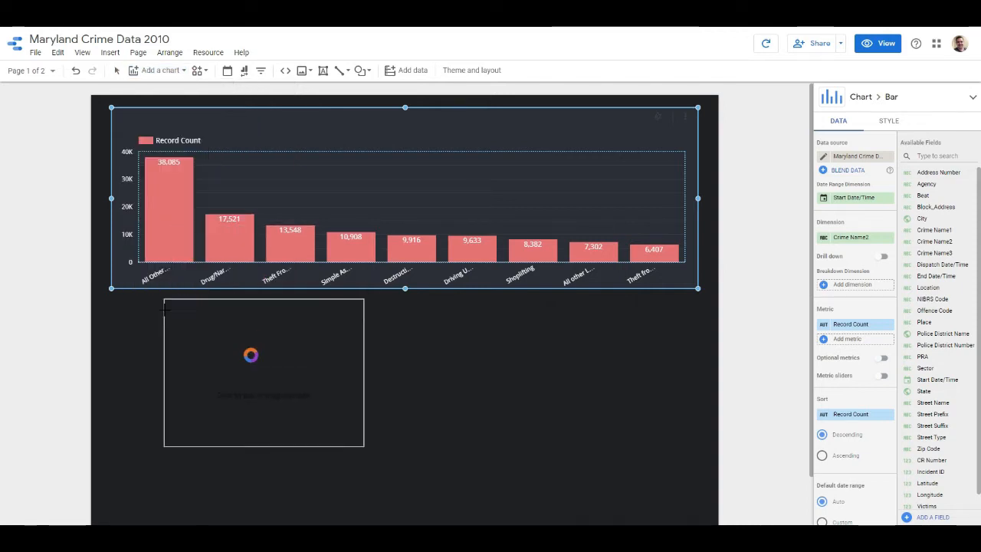
left_click(117, 314)
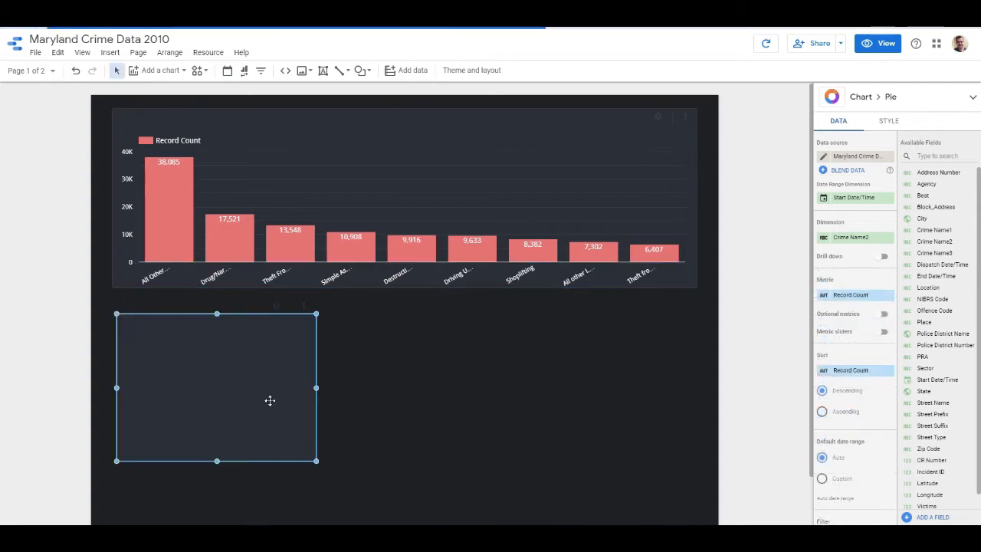
Enlarge the donut chart to roughly the column chart's width and nearly the page's lower edge
scroll(762, 326, "down", 2)
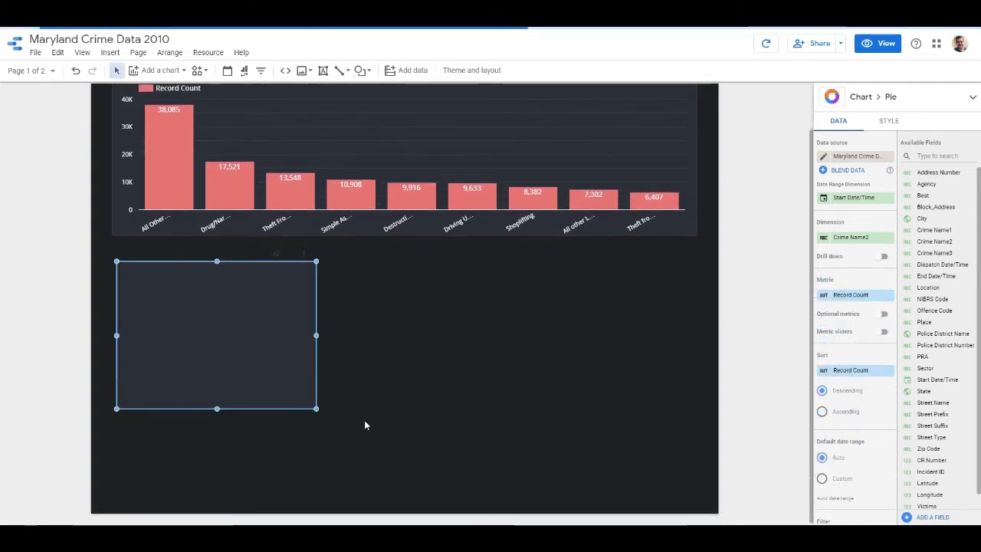
left_click_drag(318, 410, 504, 490)
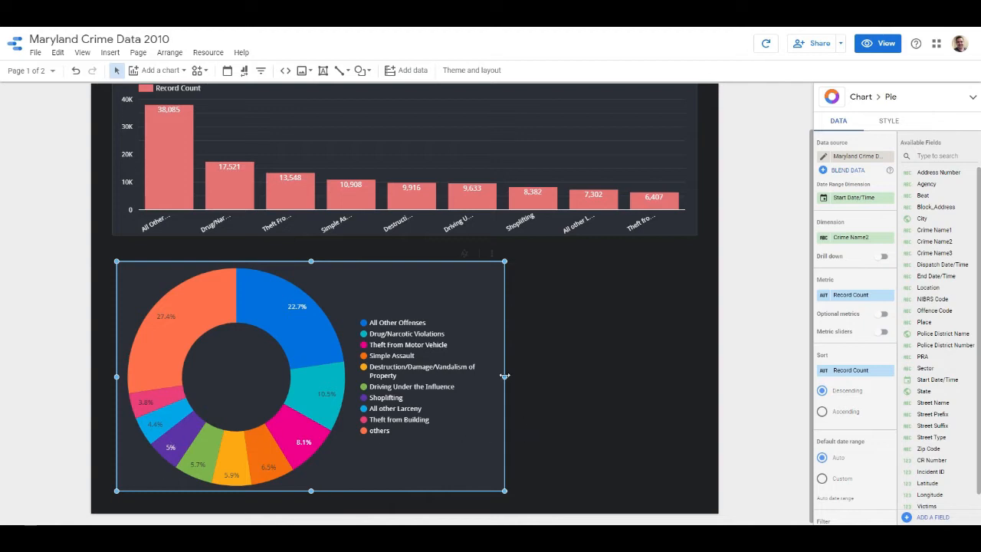
left_click_drag(504, 377, 691, 375)
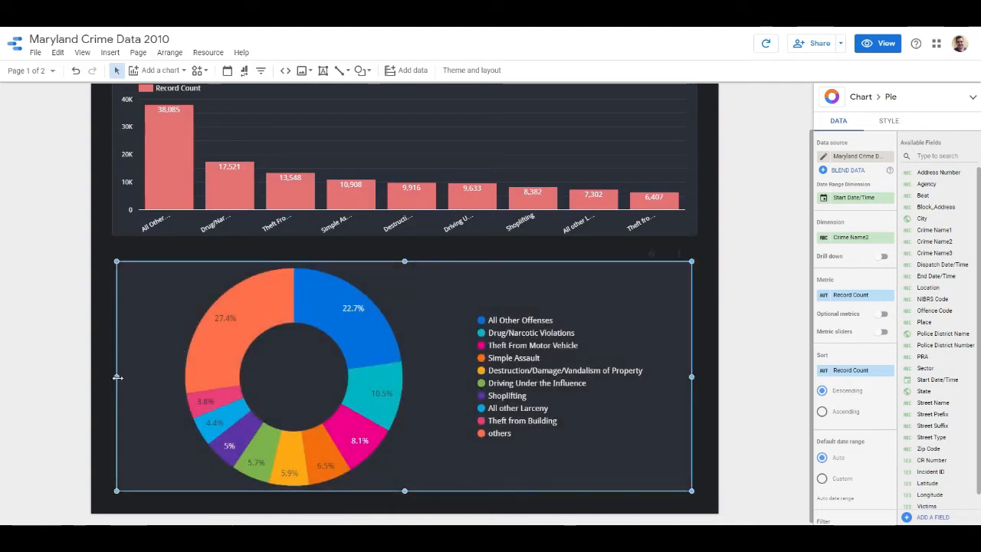
left_click_drag(117, 377, 111, 377)
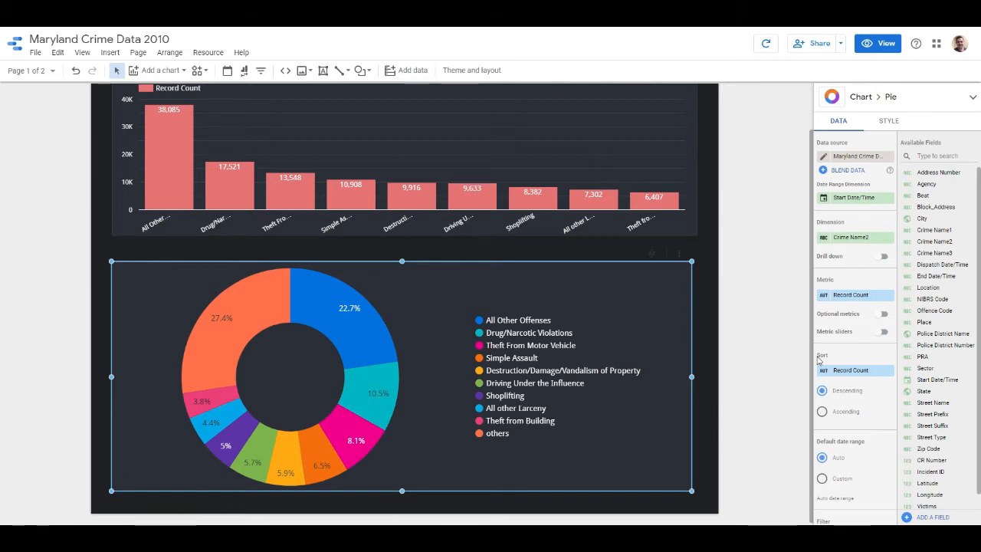
Try 5 slices for the donut chart, then settle on 7 slices
left_click(886, 123)
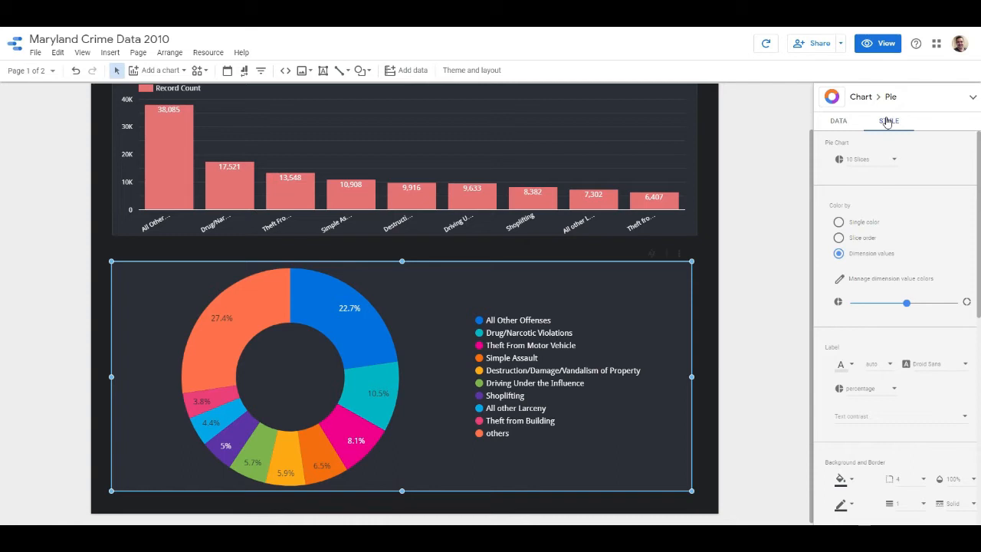
left_click(892, 167)
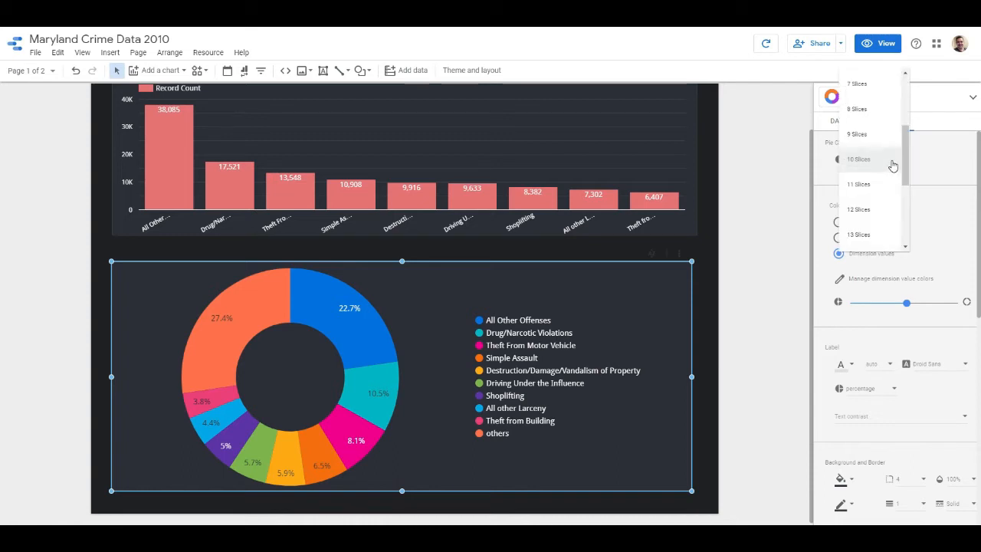
scroll(882, 106, "up", 2)
left_click(882, 79)
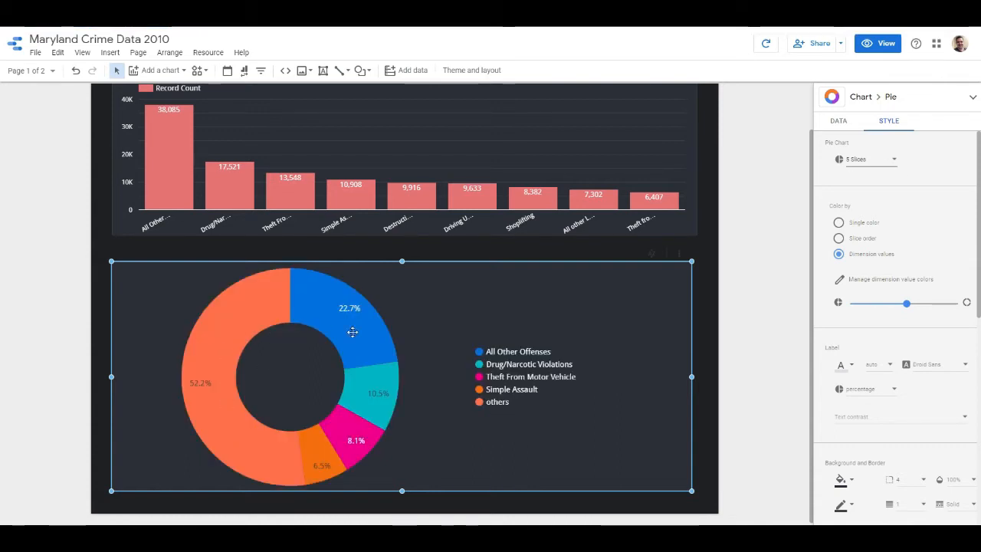
left_click(894, 159)
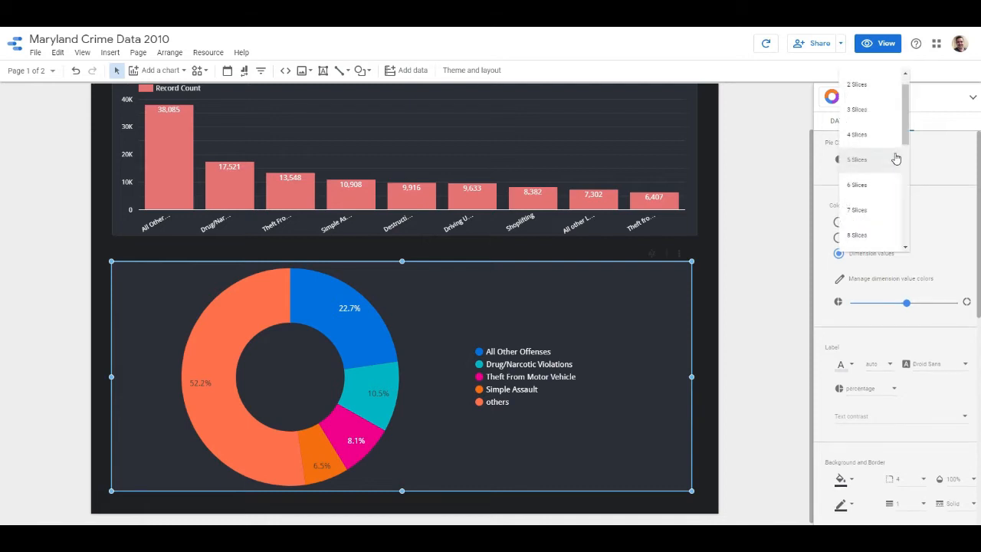
left_click(868, 215)
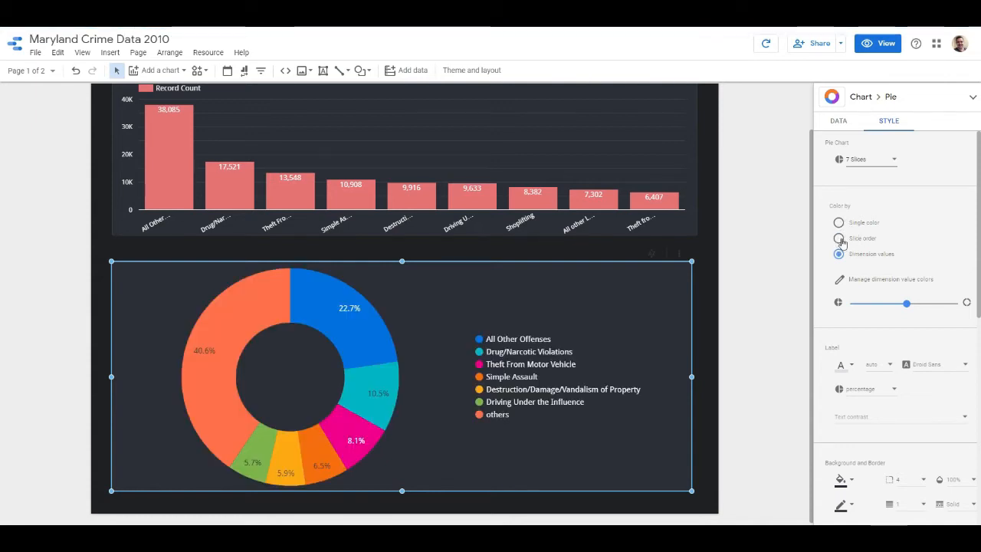
Try colouring the donut chart by single color and by slice order, and return to dimension values
left_click(839, 223)
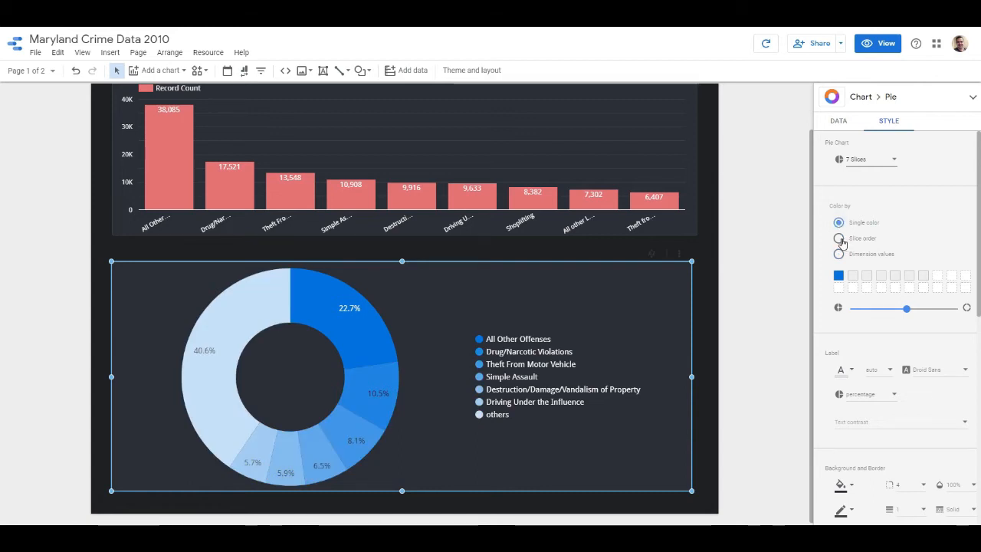
left_click(840, 239)
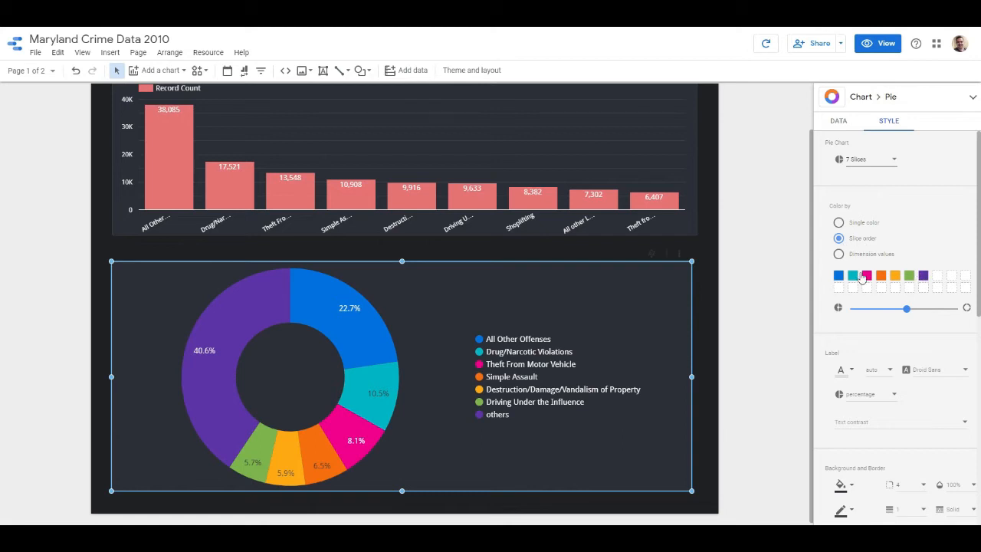
left_click(840, 254)
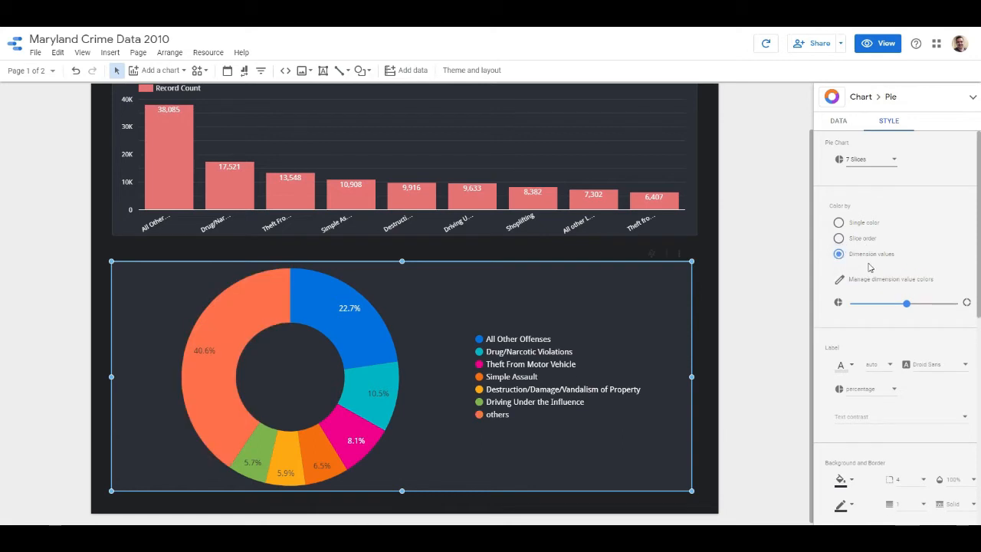
Colour the donut chart by slice order and make the "others" slice red
left_click(840, 239)
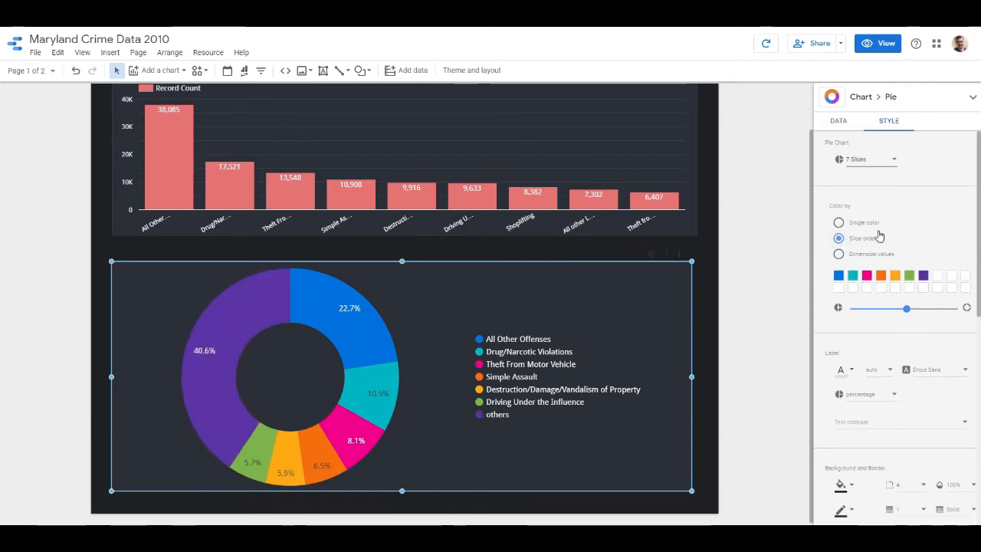
left_click(923, 275)
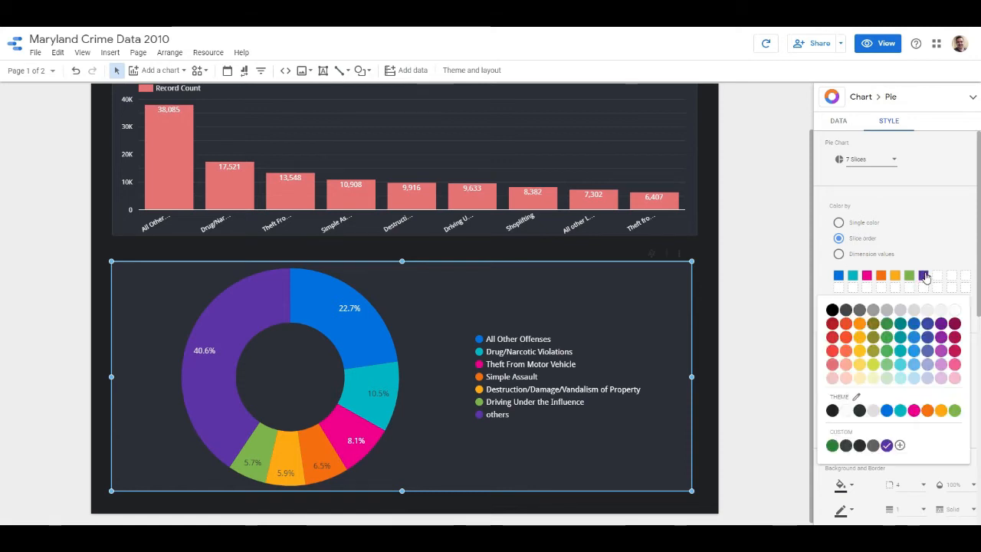
left_click(833, 337)
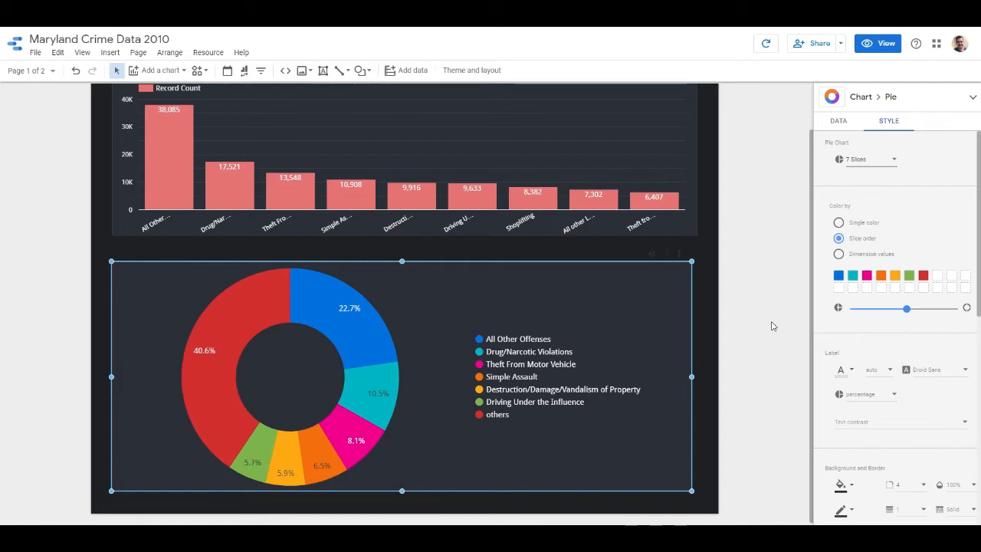
Try the theme's near-black for the donut chart's label text, then set the labels to white
scroll(886, 363, "down", 1)
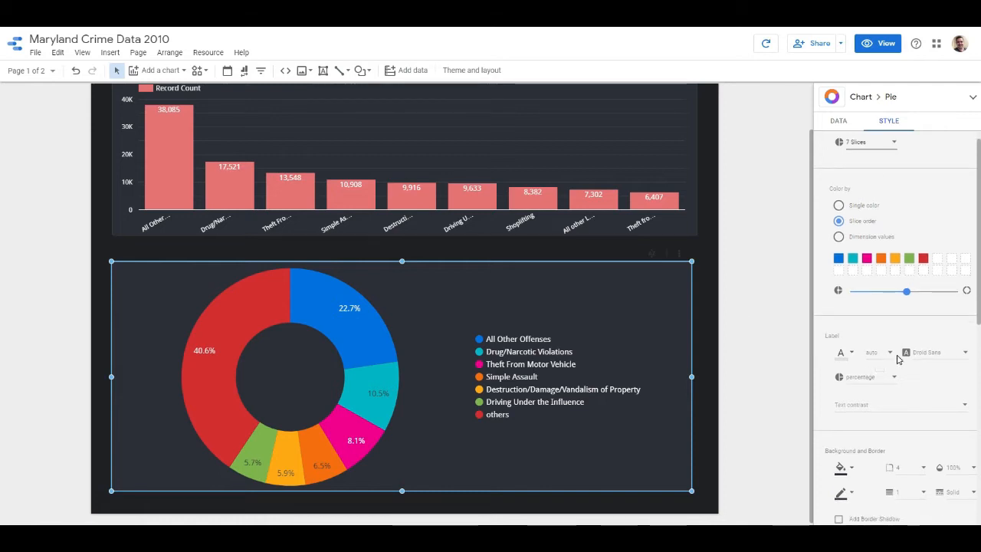
left_click(849, 355)
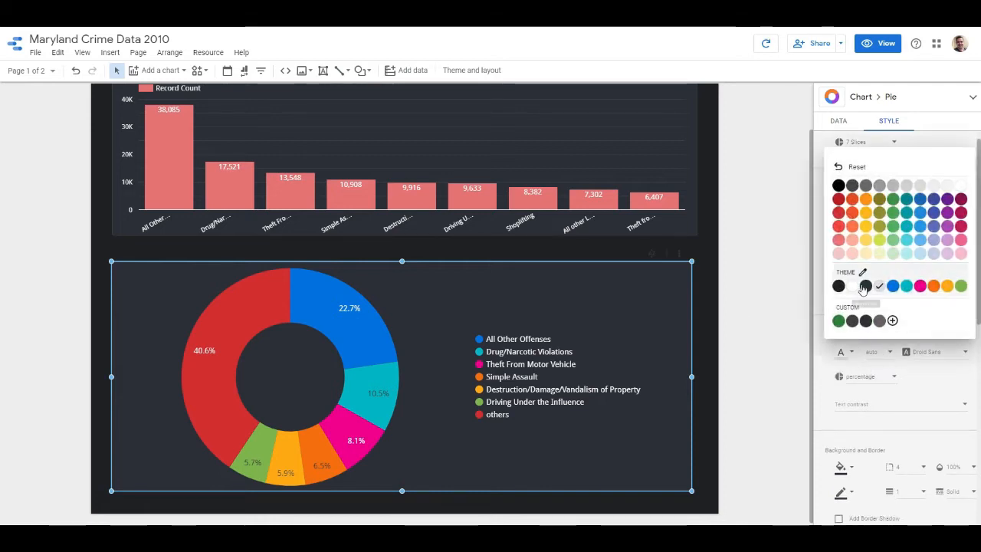
left_click(839, 286)
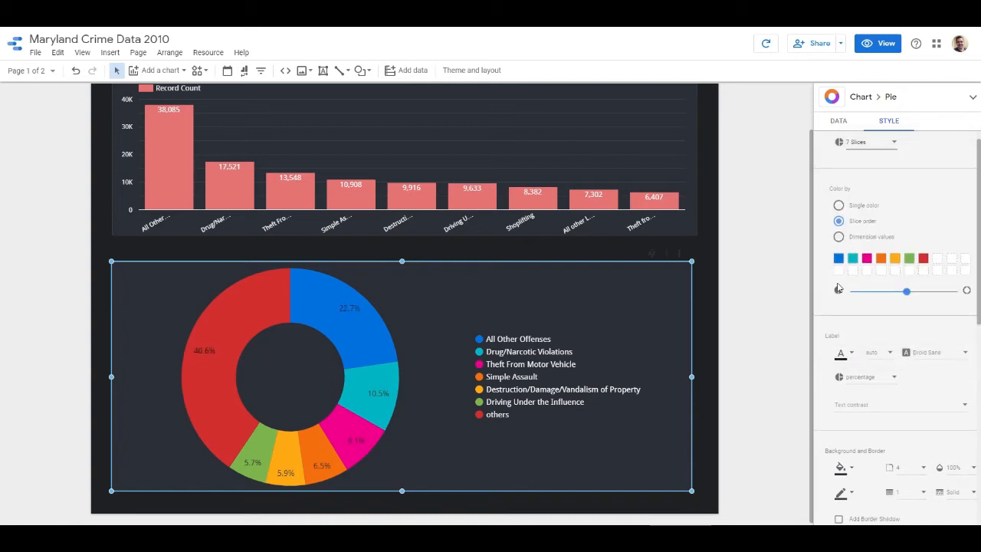
left_click(849, 355)
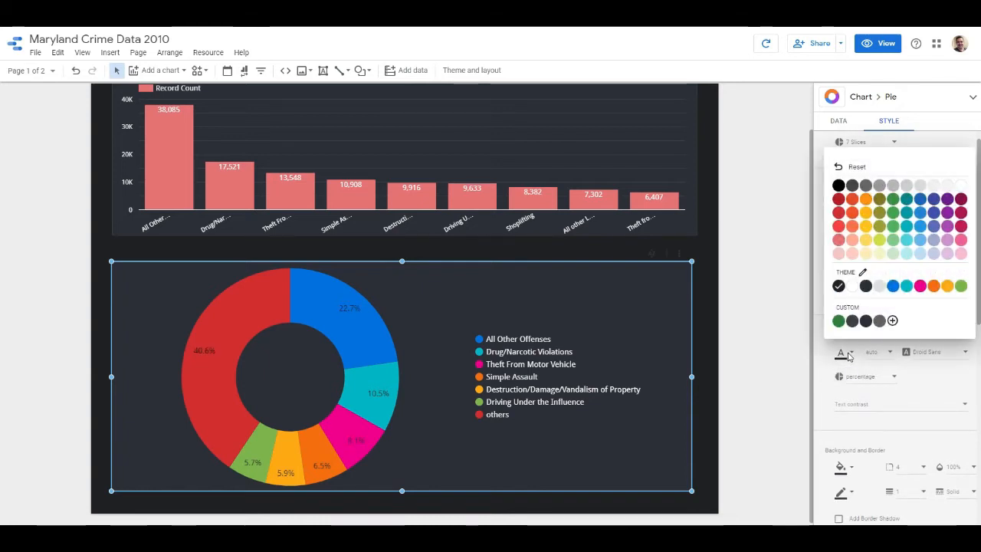
left_click(852, 286)
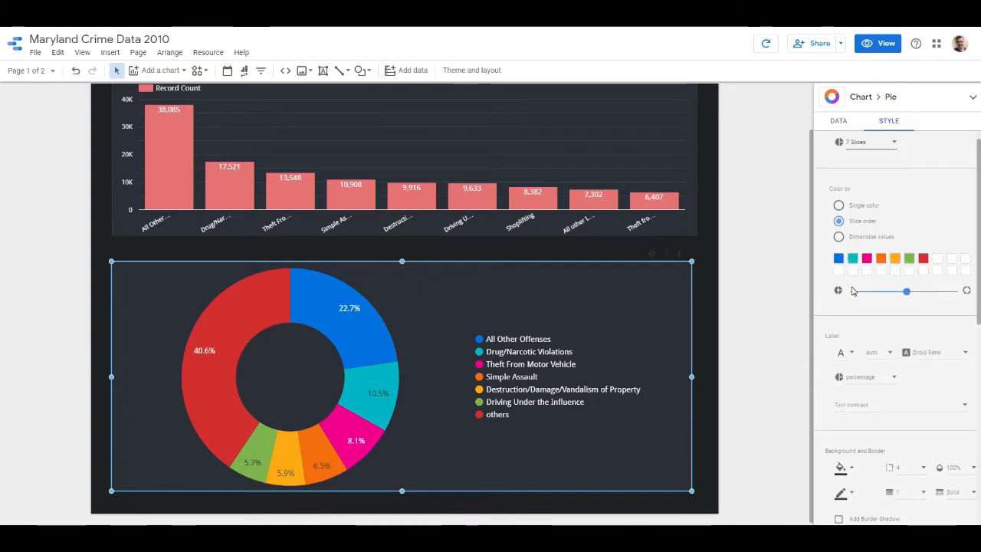
left_click(889, 353)
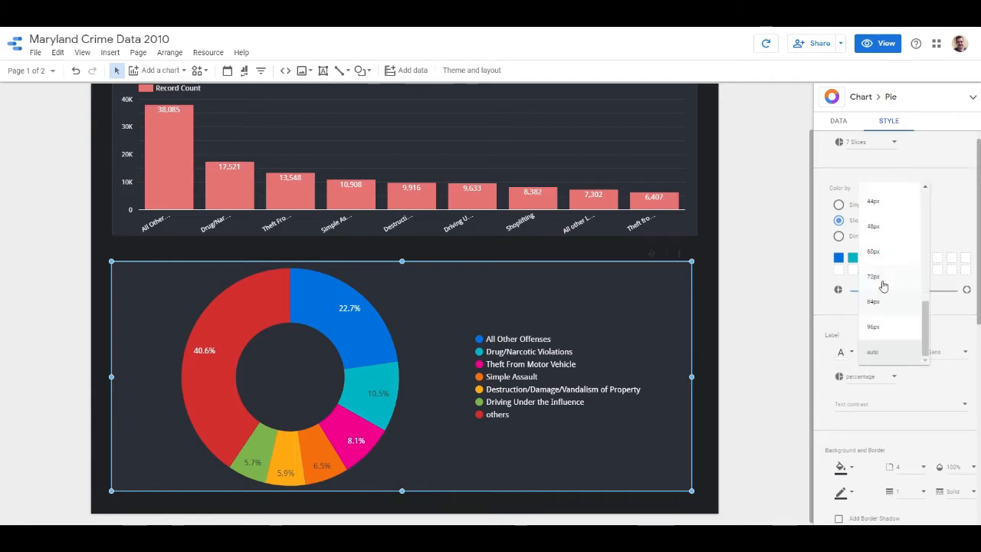
scroll(894, 325, "up", 2)
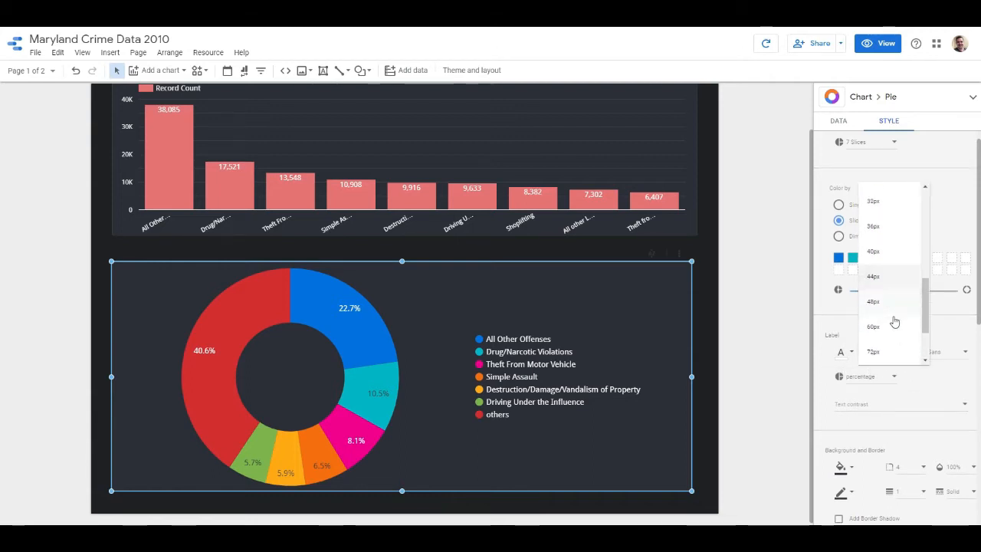
scroll(894, 322, "down", 2)
left_click(890, 351)
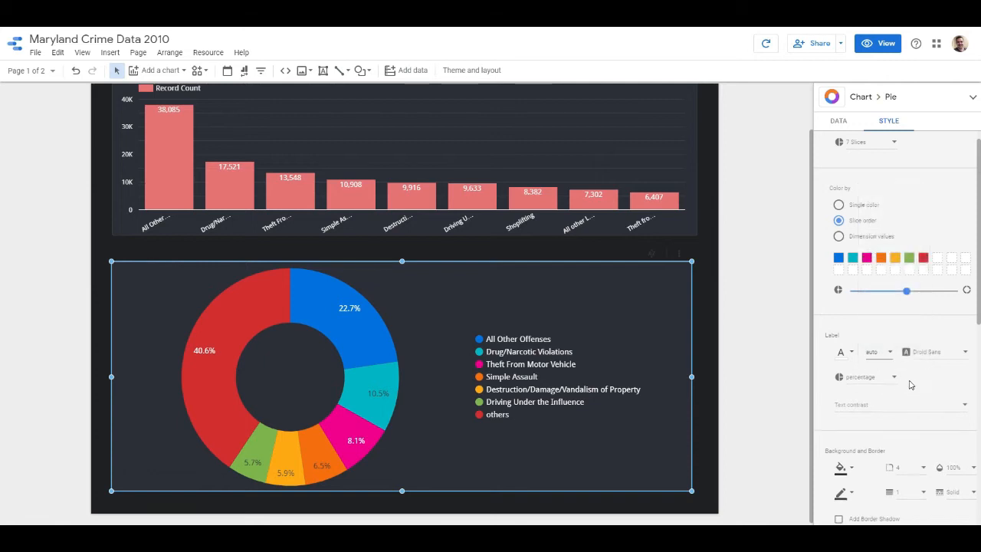
Try showing values as the donut chart's slice labels, then return the labels to percentage
left_click(893, 376)
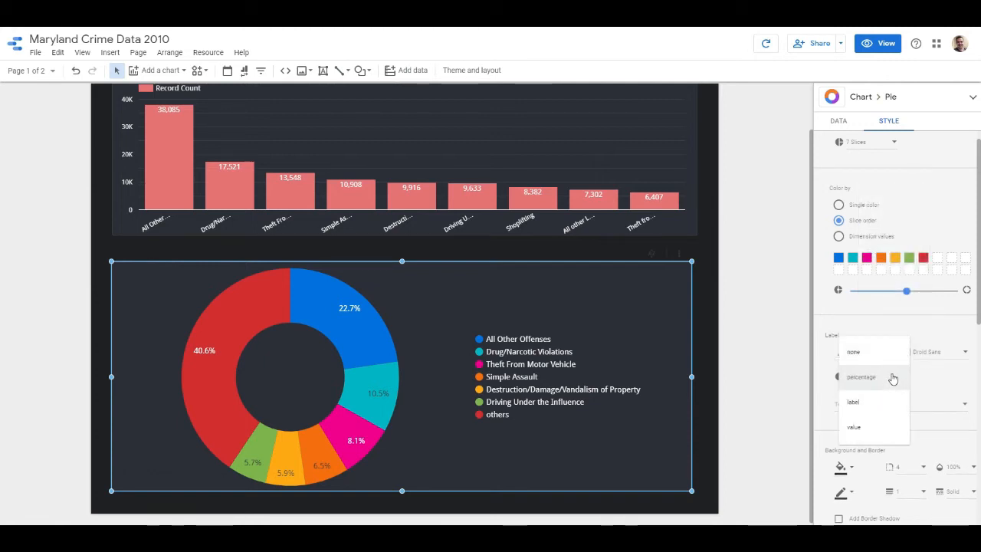
left_click(878, 430)
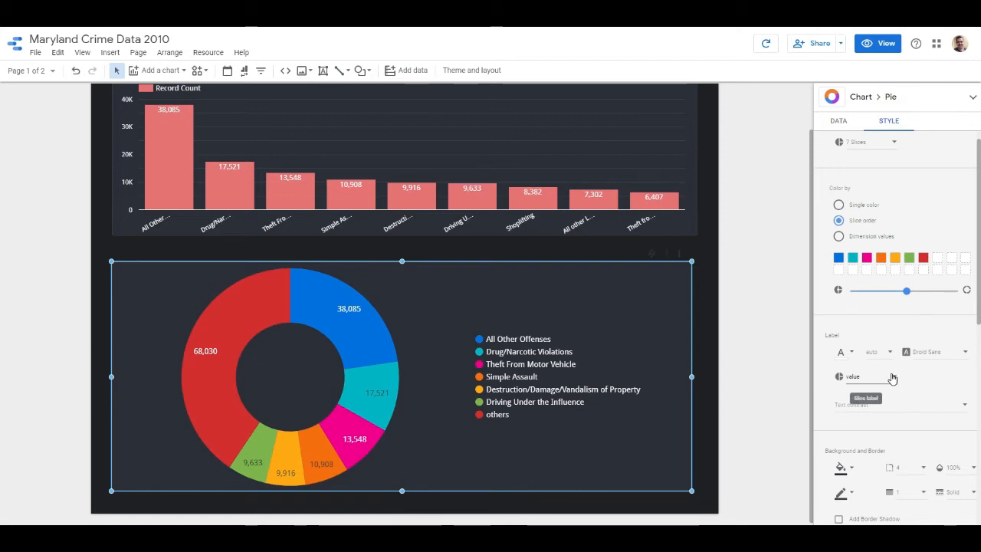
scroll(892, 377, "down", 1)
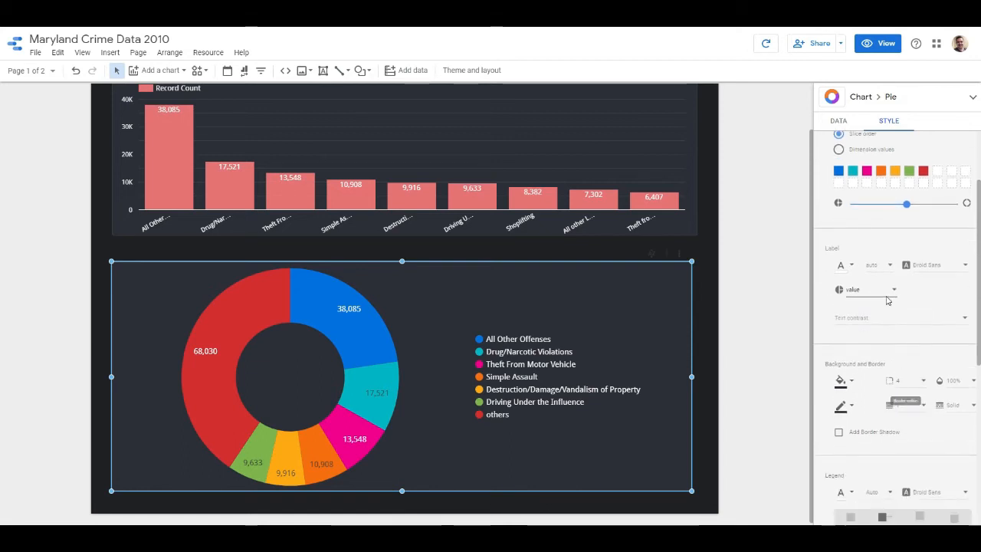
left_click(891, 293)
left_click(866, 240)
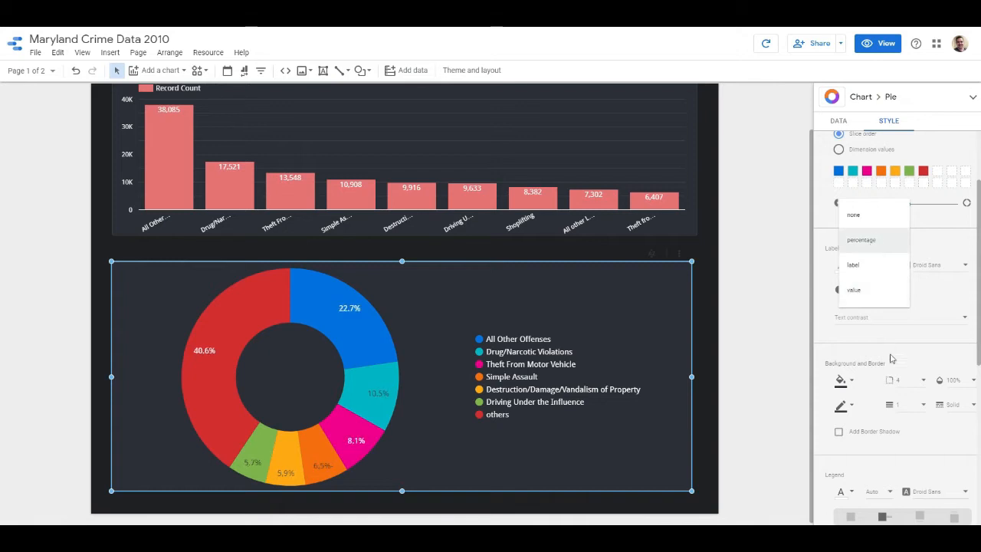
Try white, teal and medium grey as the donut chart's background color
scroll(938, 321, "down", 1)
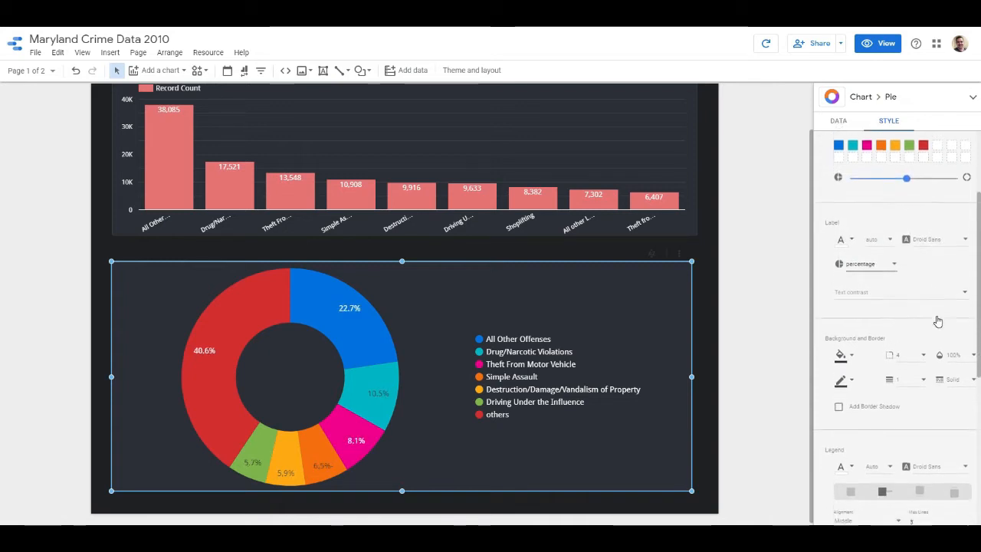
left_click(842, 346)
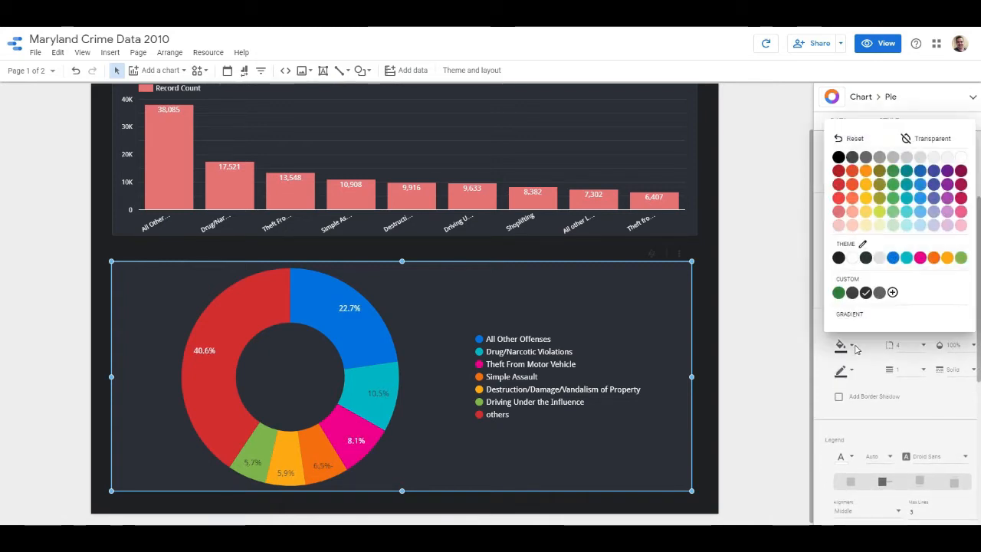
left_click(853, 257)
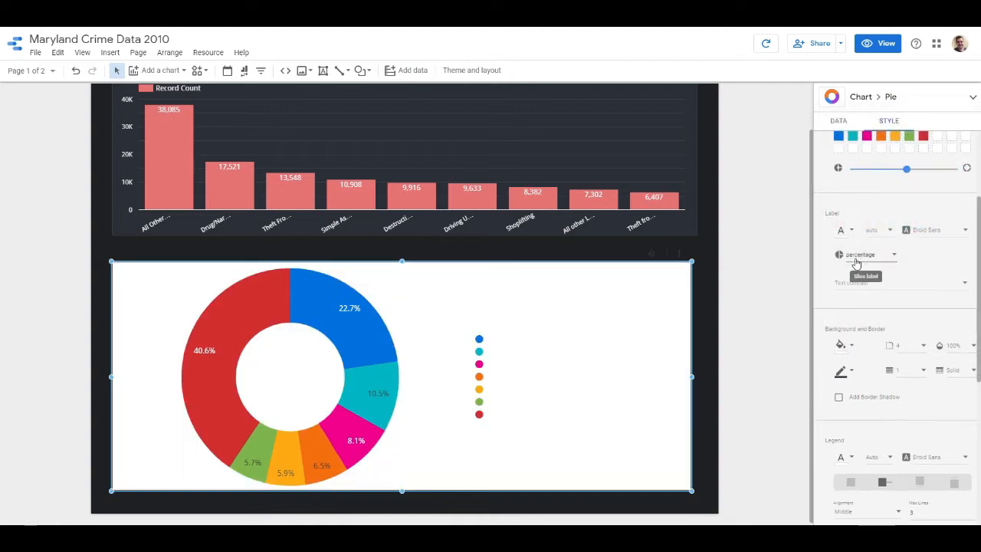
left_click(852, 346)
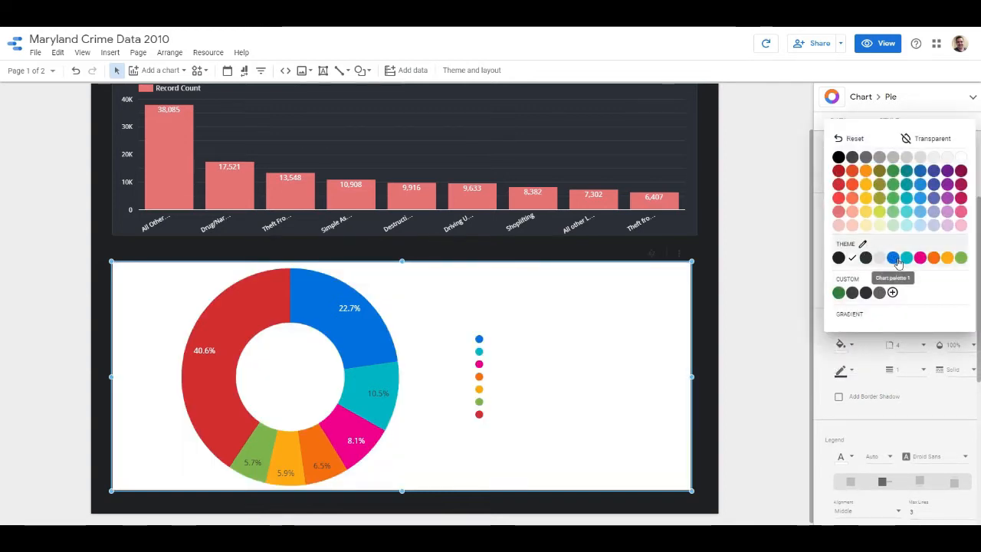
left_click(899, 257)
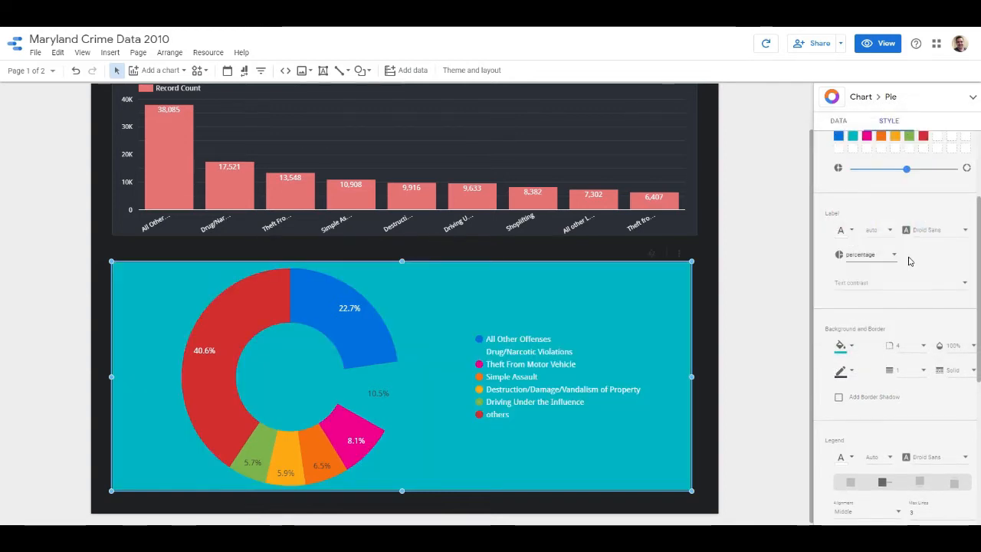
left_click(851, 345)
left_click(881, 159)
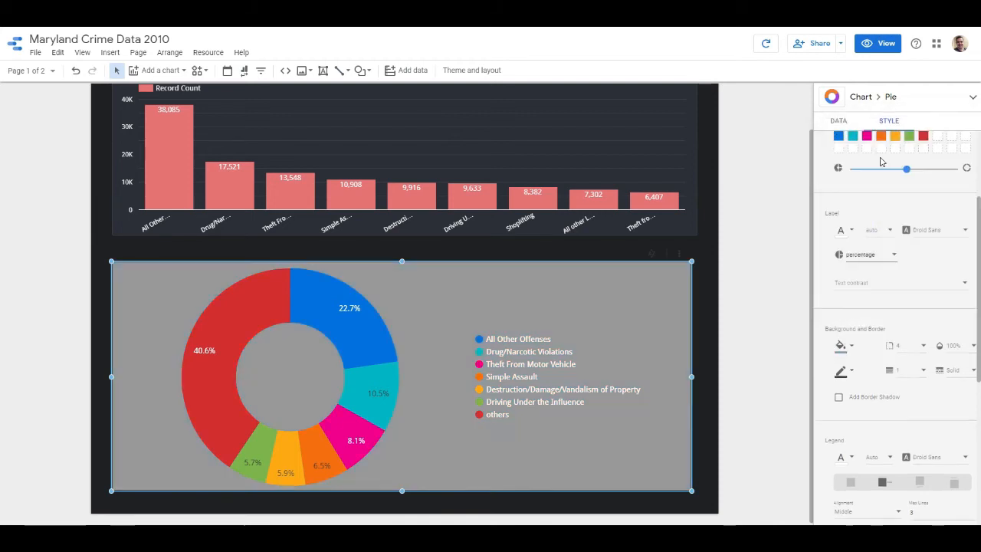
Try dark grey and black for the donut chart's background, then set it to the theme's near-black
left_click(850, 345)
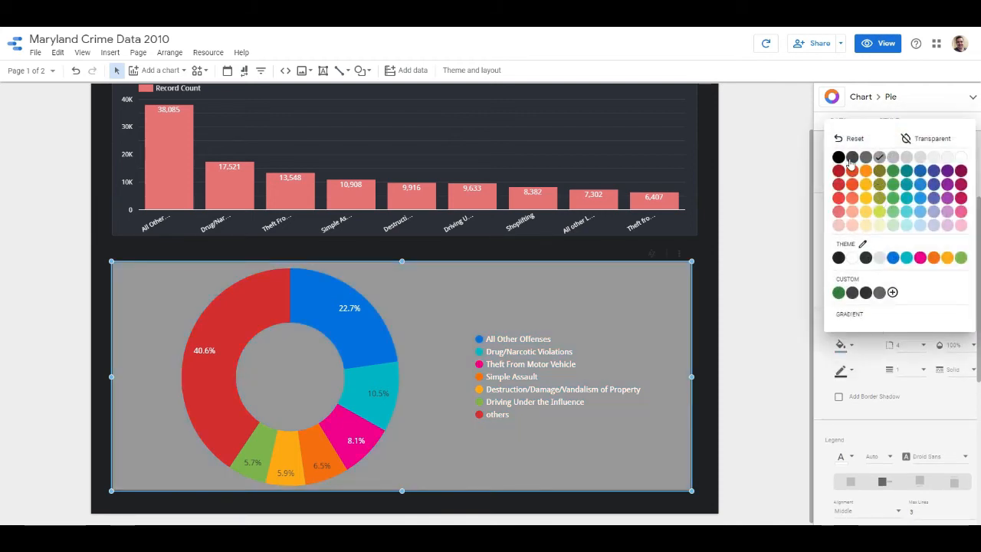
left_click(851, 157)
left_click(849, 345)
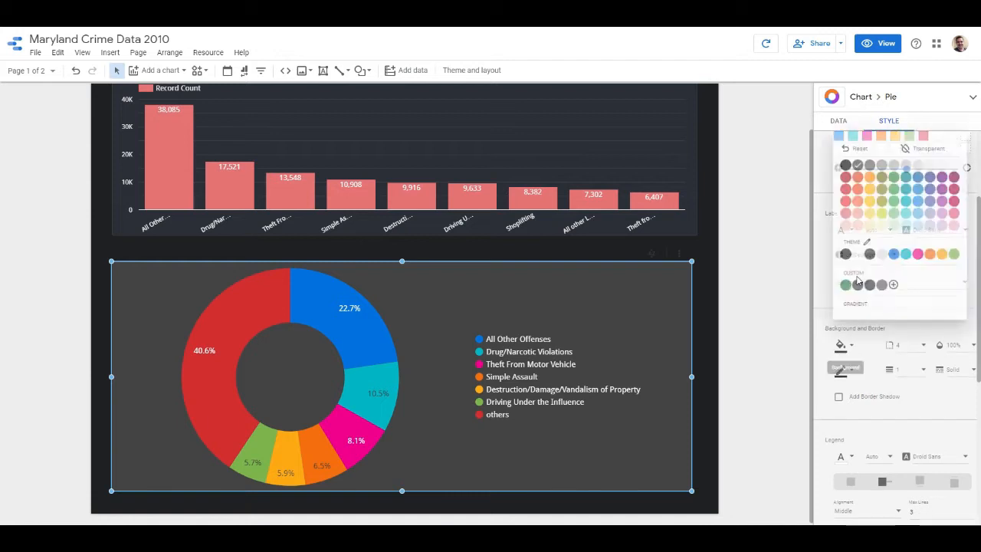
left_click(838, 166)
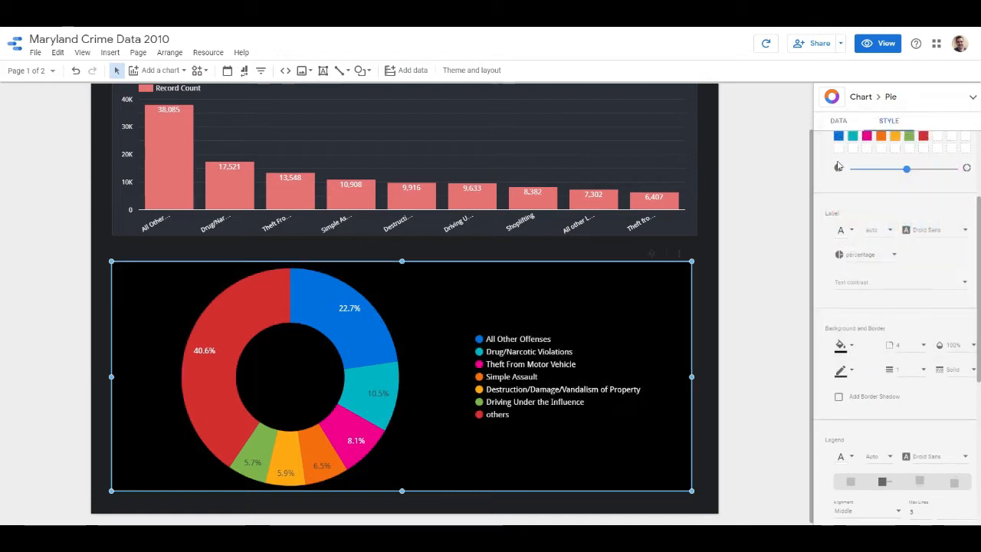
left_click(851, 345)
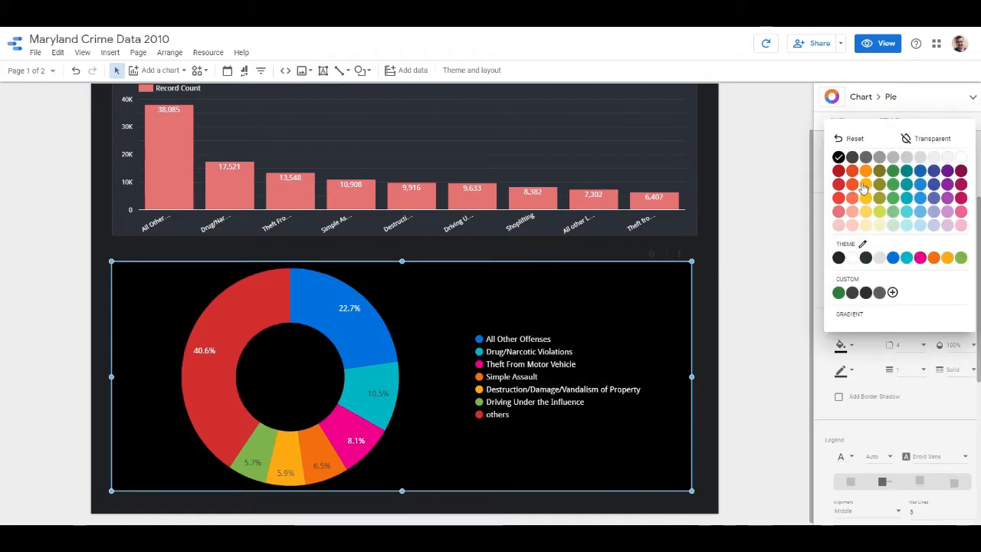
left_click(838, 258)
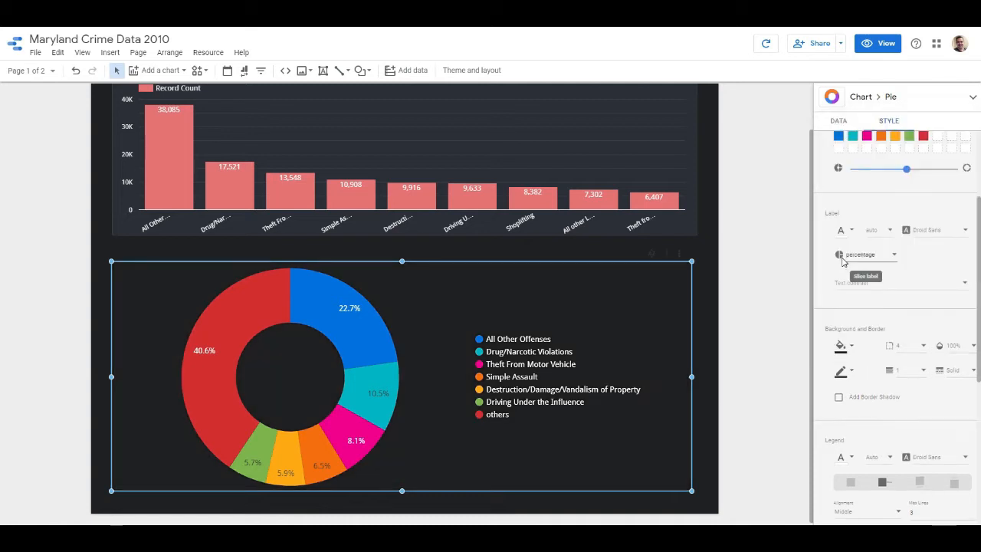
Try a dark theme color for the donut chart's legend text, then set the legend text to the theme's white
scroll(892, 319, "down", 1)
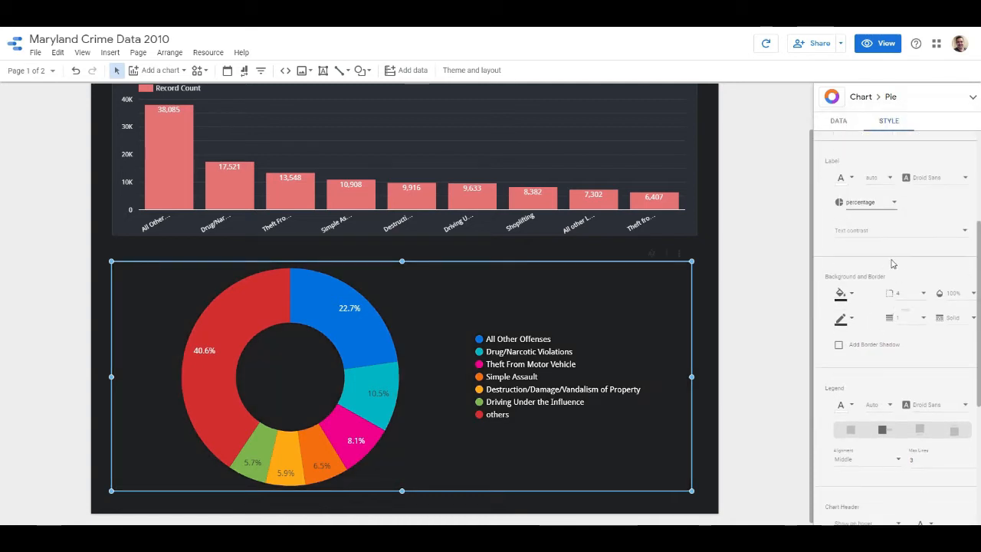
scroll(917, 371, "down", 1)
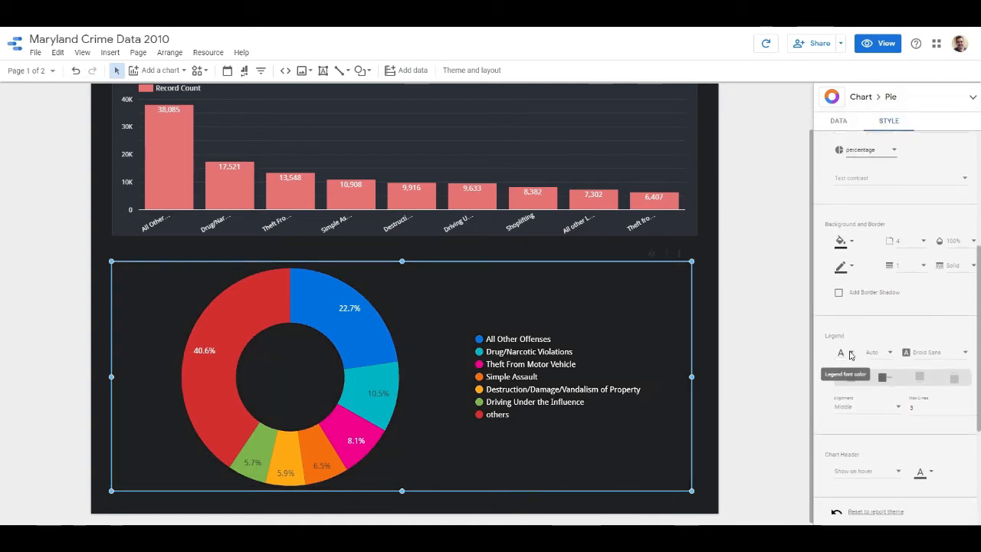
left_click(850, 355)
left_click(868, 289)
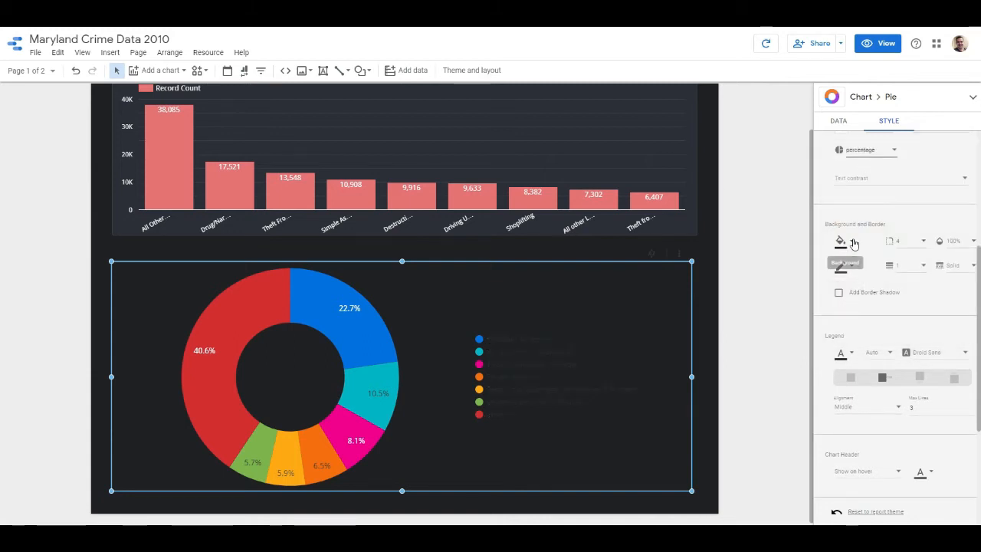
left_click(850, 353)
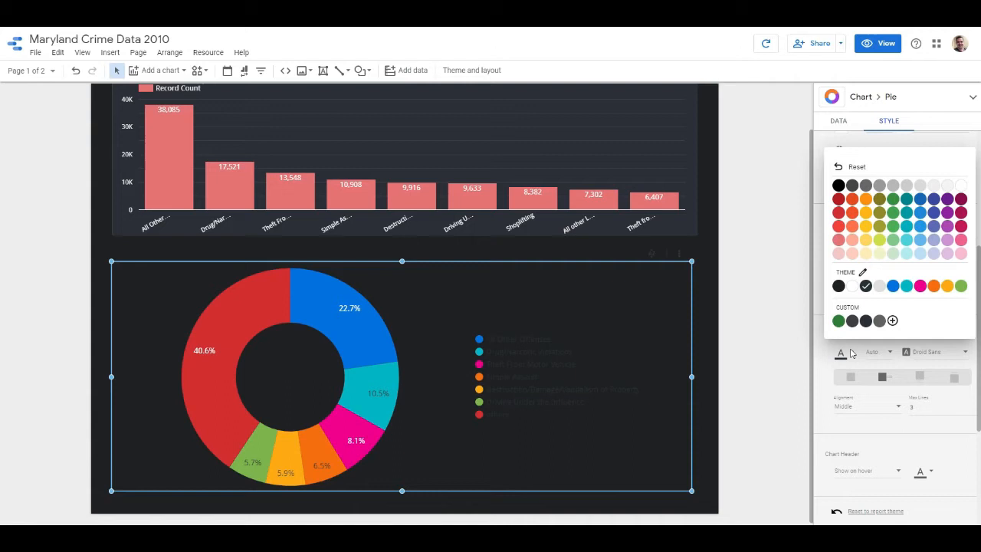
left_click(852, 286)
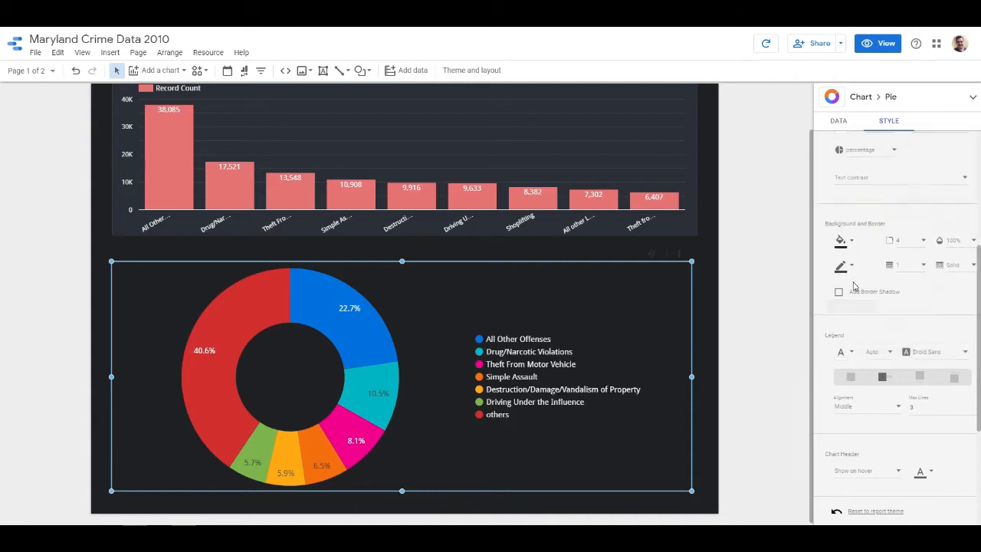
Try the donut chart with no legend and with the legend above the chart, then return the legend to the Right option
left_click(917, 378)
left_click(884, 378)
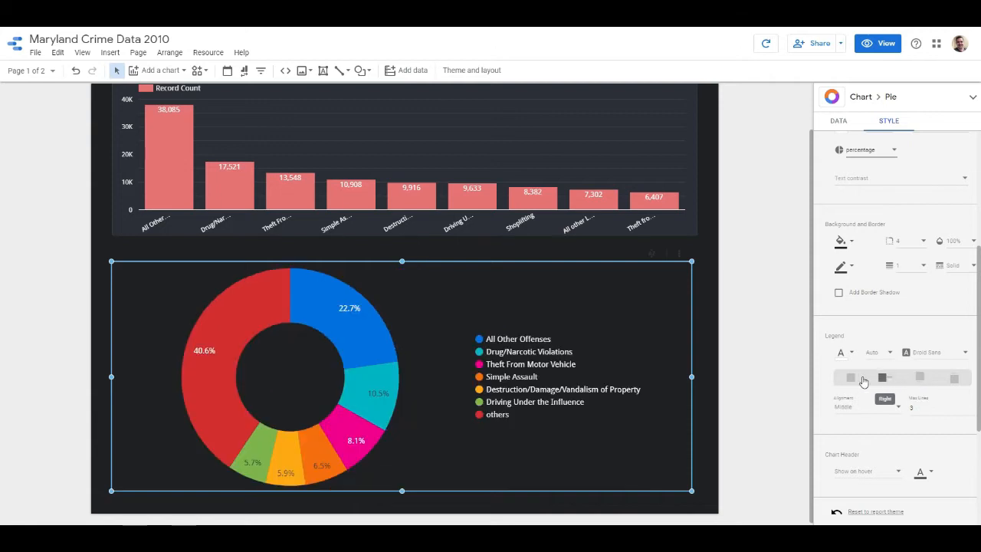
left_click(849, 379)
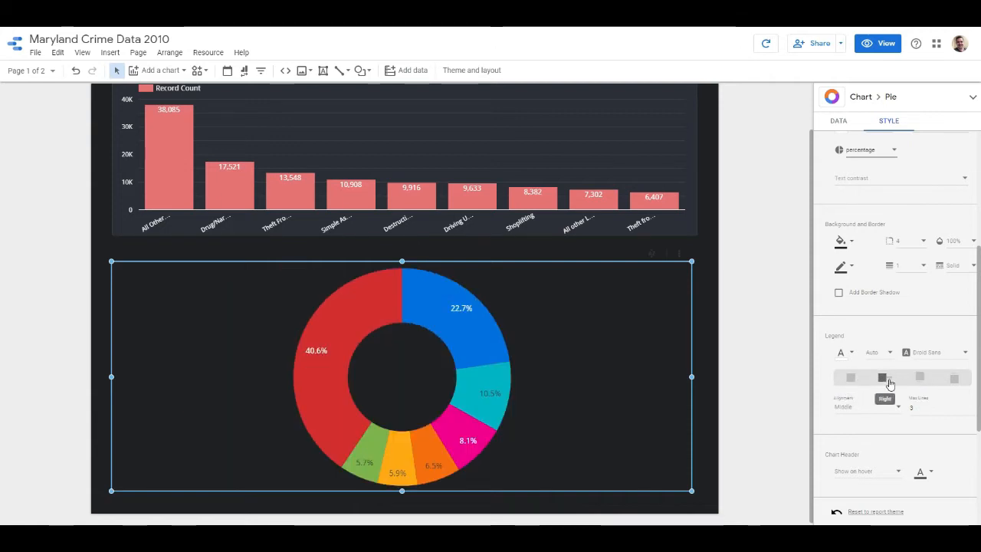
left_click(882, 378)
left_click(919, 378)
left_click(955, 378)
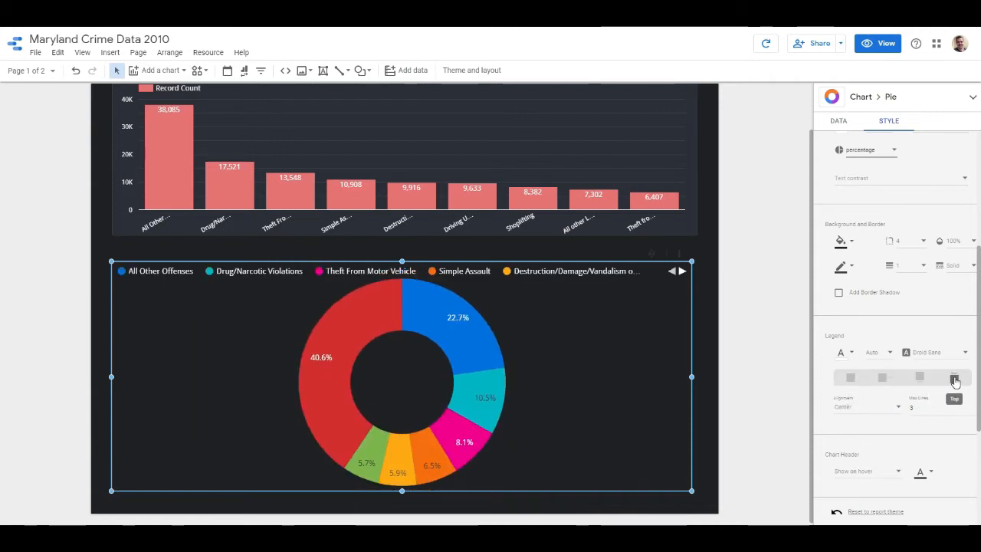
left_click(919, 377)
left_click(883, 378)
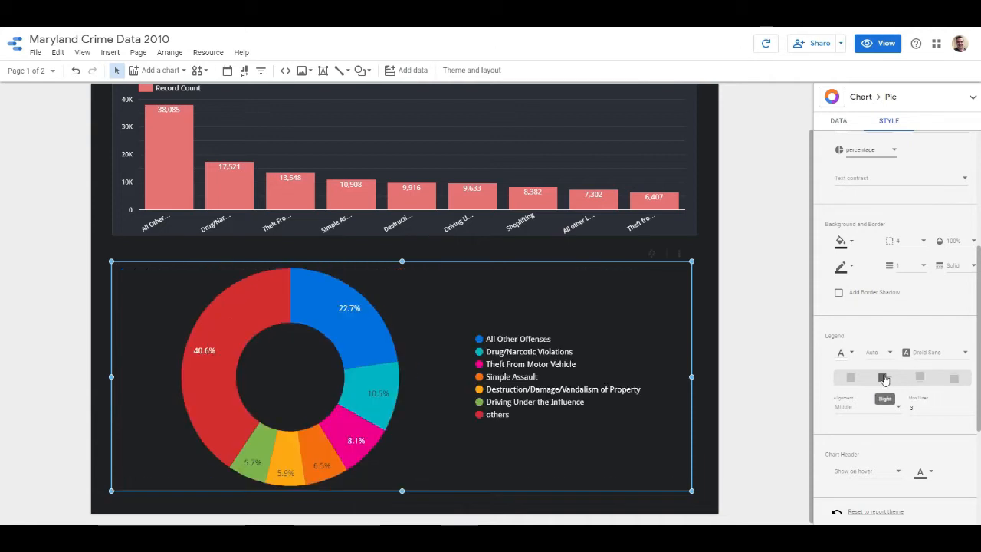
Set the donut chart's header to Always show
scroll(935, 460, "down", 2)
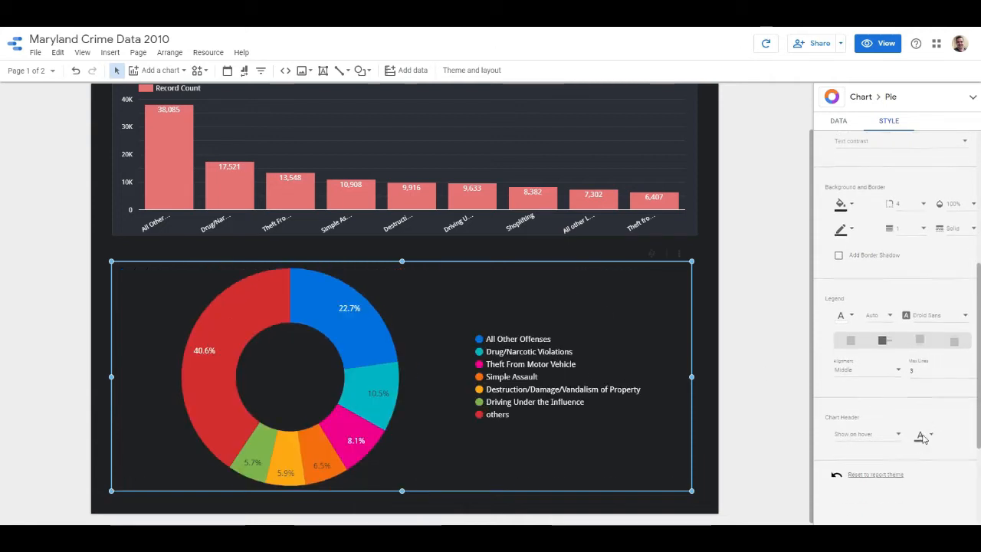
left_click(894, 421)
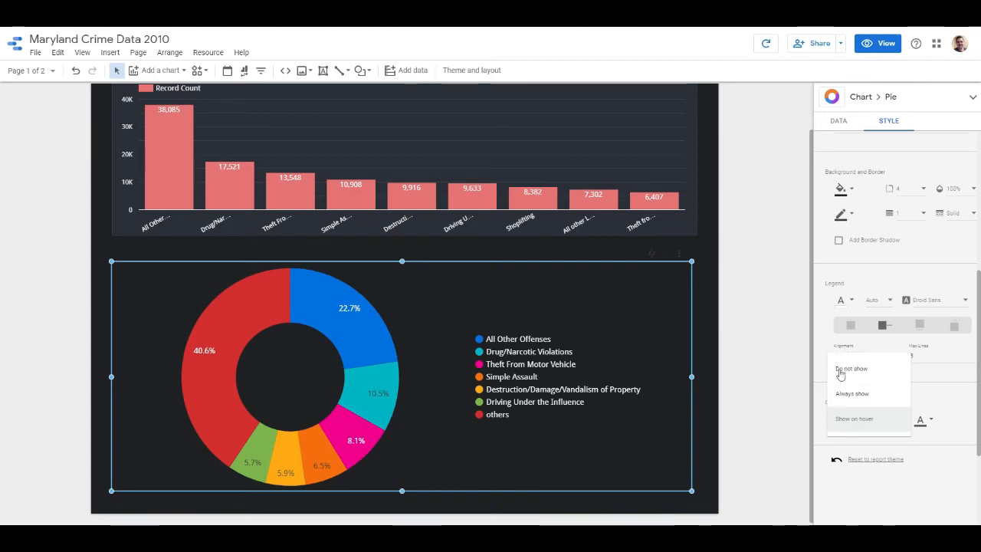
left_click(861, 400)
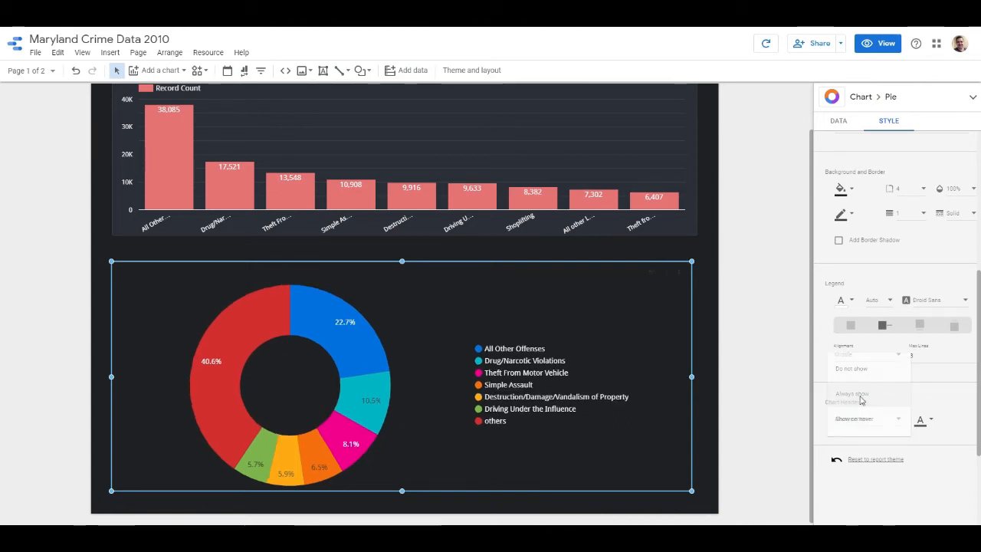
Preview the report and try sorting the donut chart by Crime Name2, then return its sorting to Record Count
left_click(877, 43)
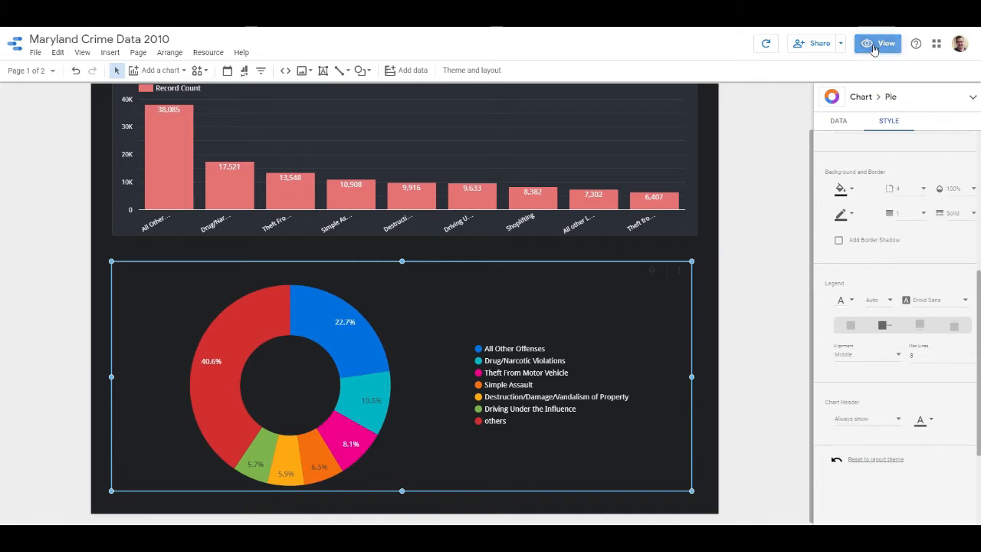
left_click(802, 266)
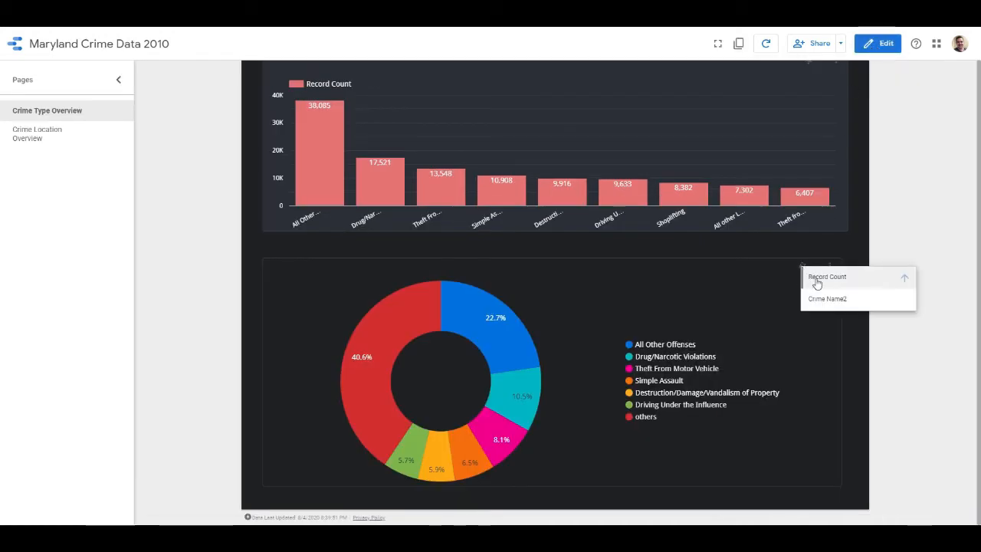
left_click(816, 298)
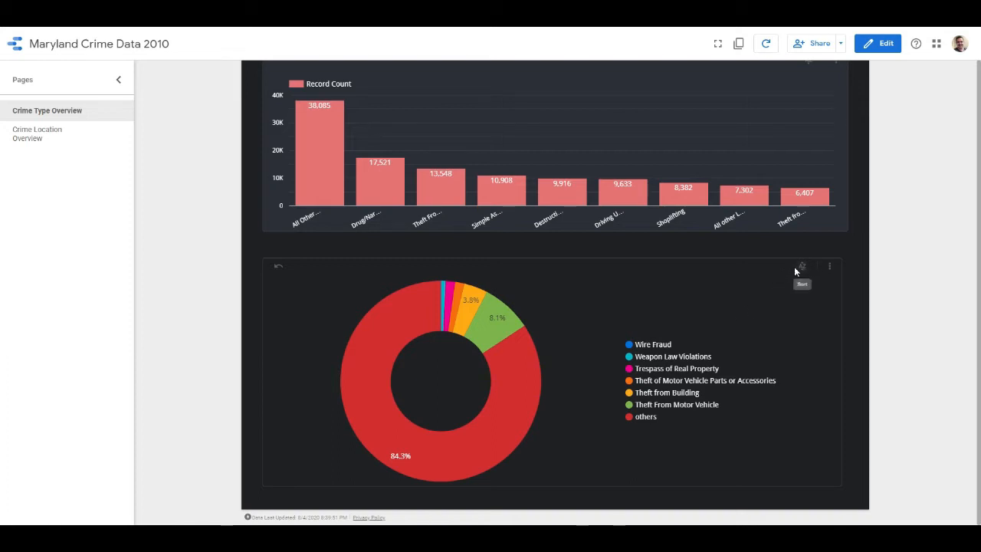
mouse_move(474, 312)
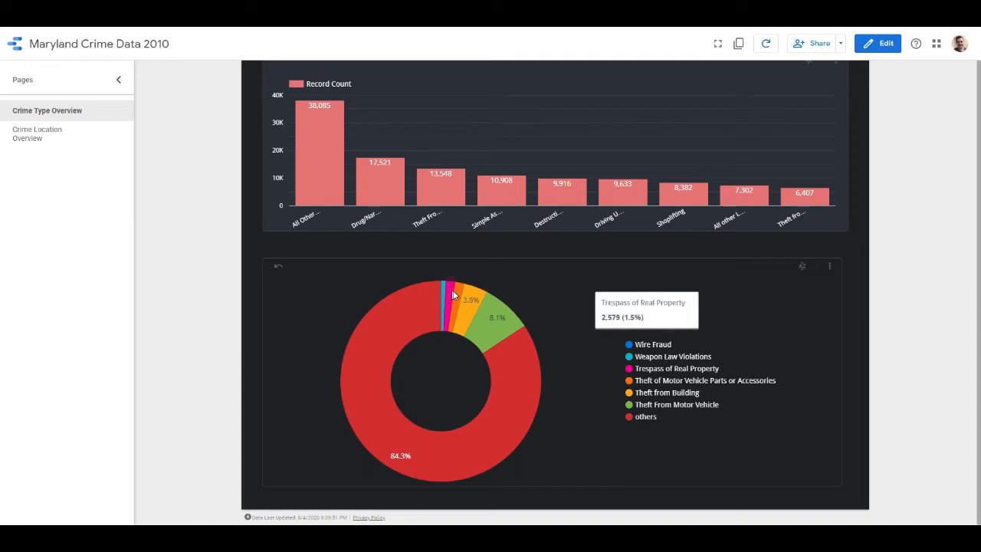
left_click(803, 270)
left_click(843, 282)
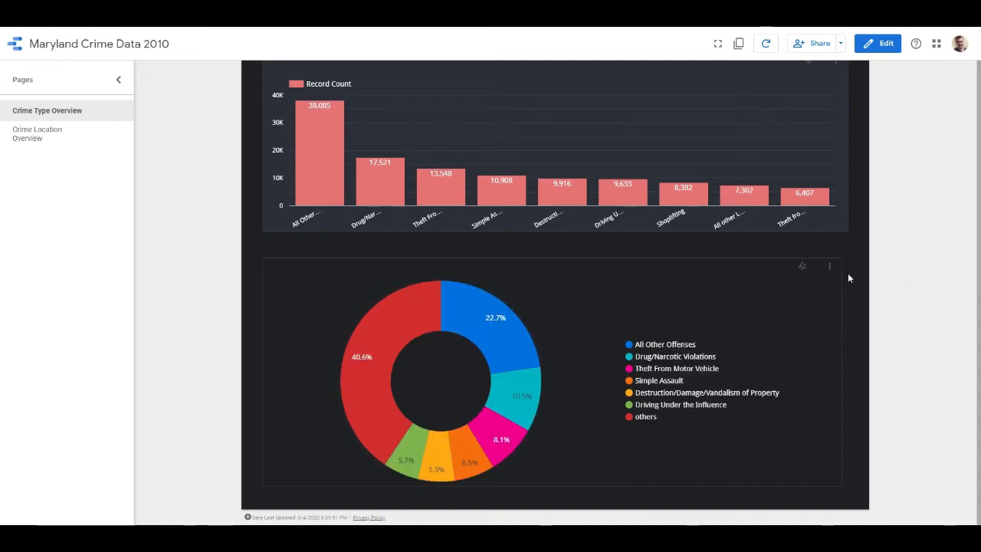
Look over the donut chart's sorting and export options in the preview, then return the report to edit mode
left_click(830, 268)
mouse_move(891, 281)
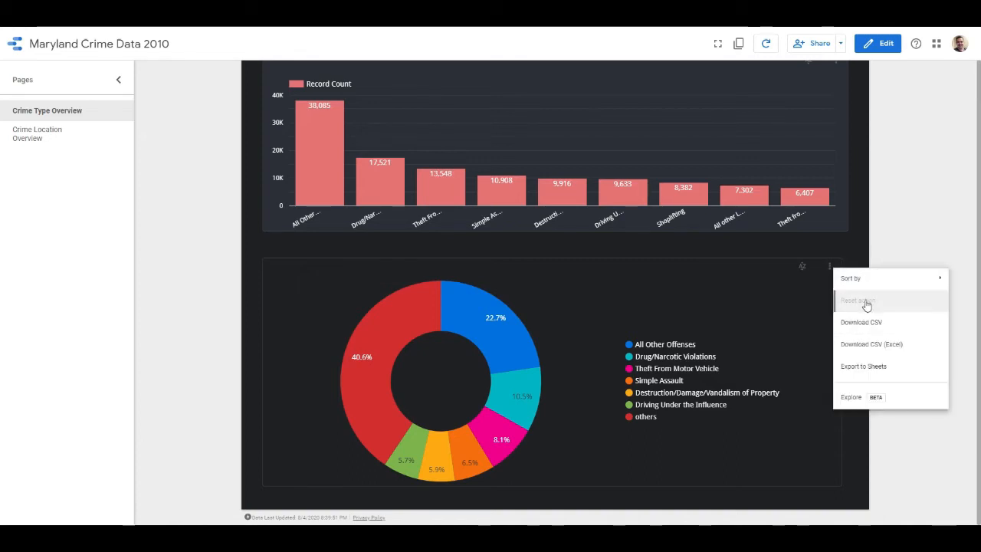
left_click(908, 175)
left_click(878, 43)
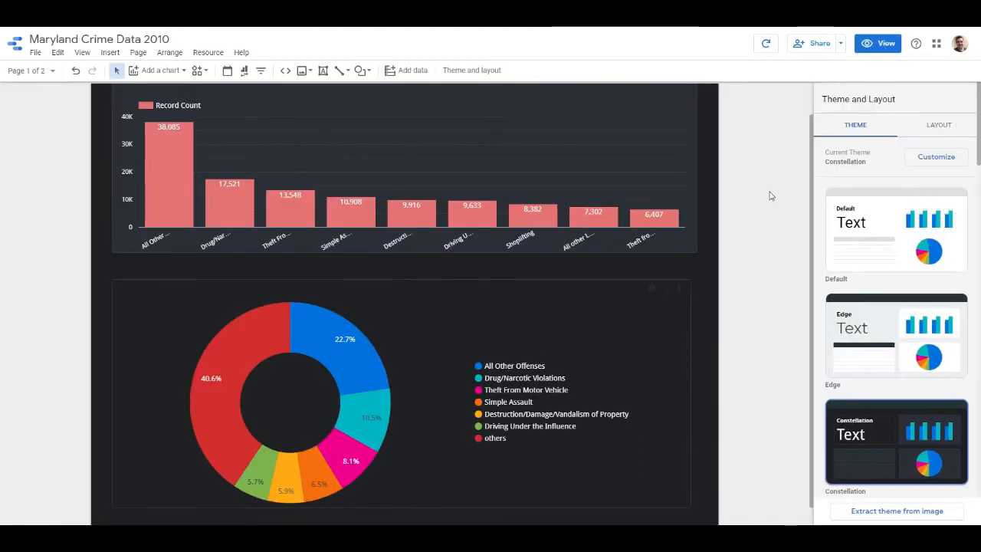
Add a new third page to the report after the Crime Location Overview page
left_click(536, 365)
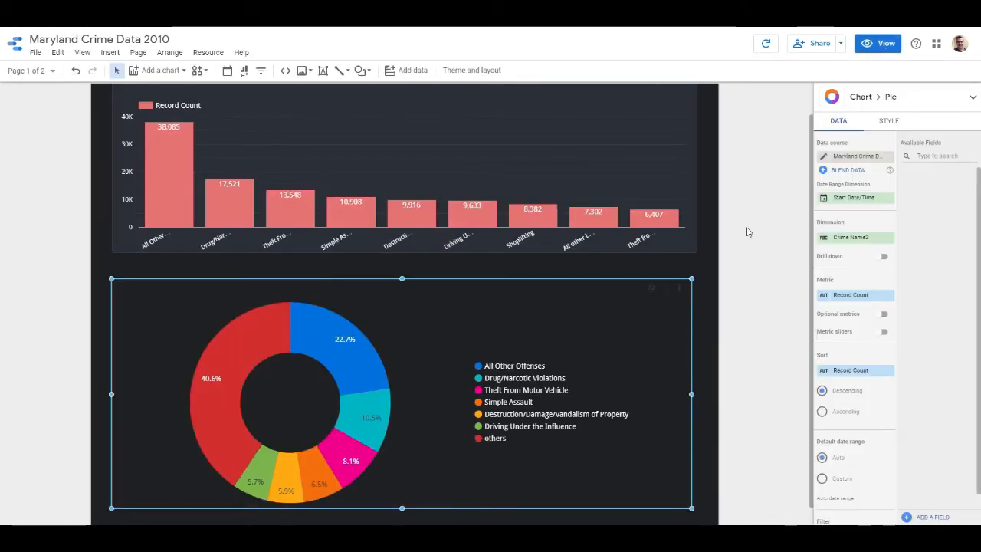
left_click(64, 107)
left_click(30, 71)
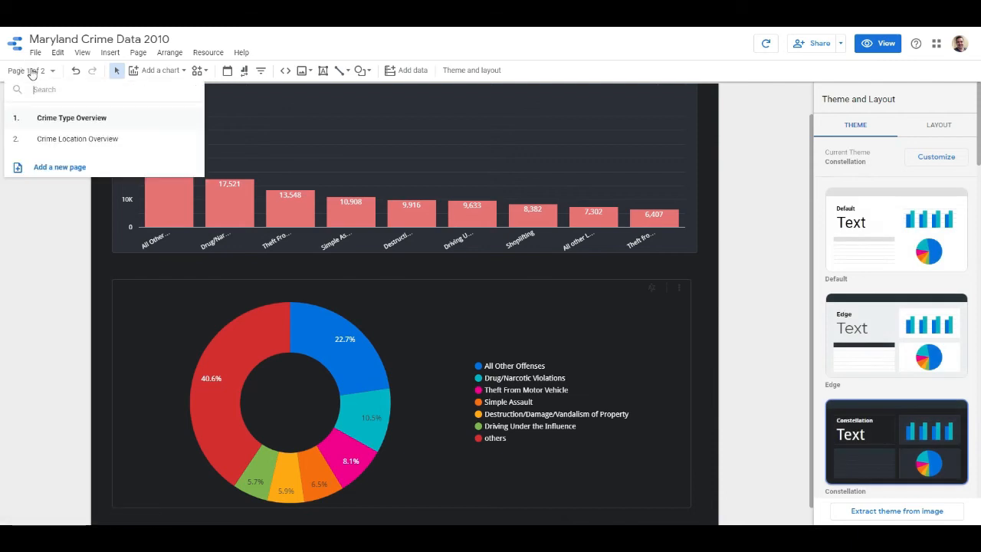
left_click(35, 168)
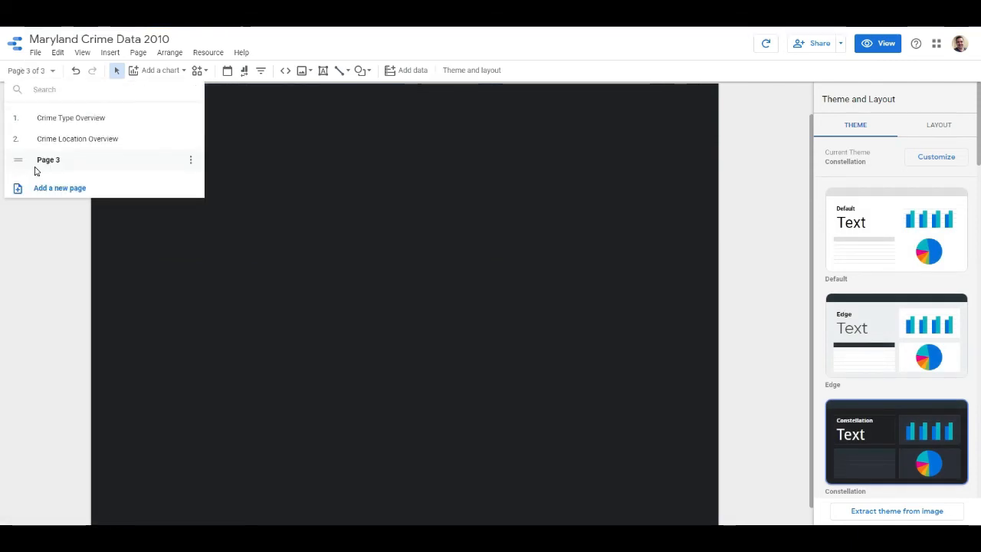
Rename the new third page as Crime Type Overview 2
left_click(193, 162)
left_click(210, 161)
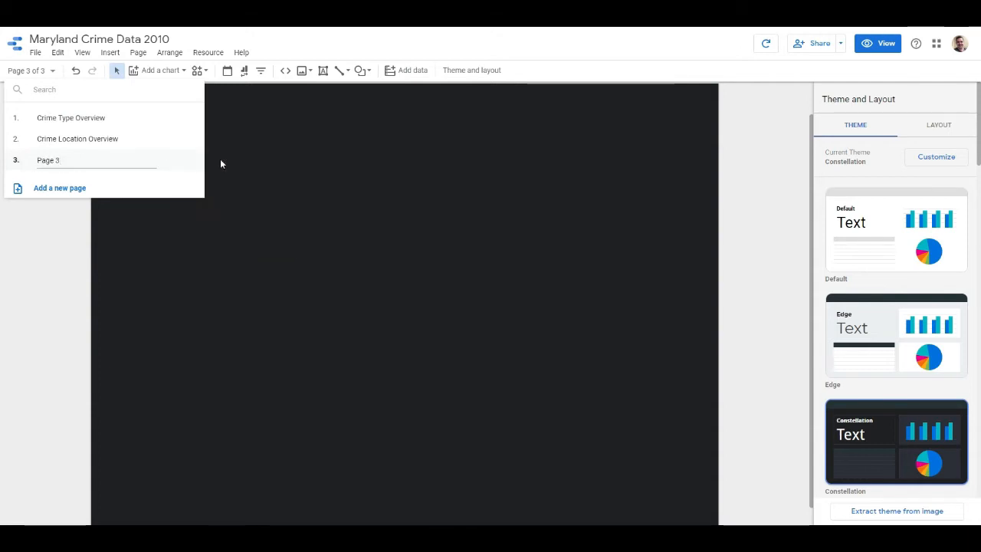
key("BackSpace")
key("BackSpace")
key("BackSpace")
key("BackSpace")
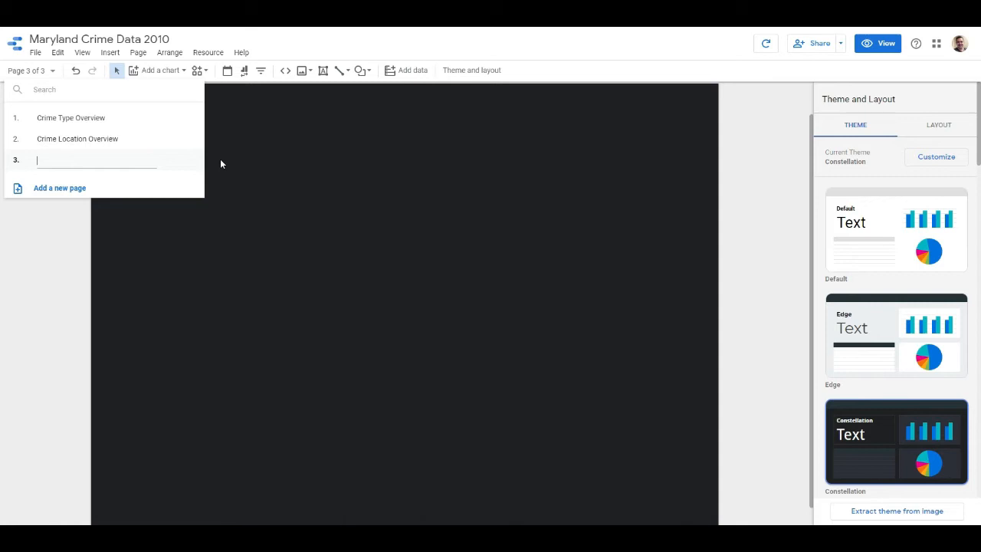
type("Crime Type Over")
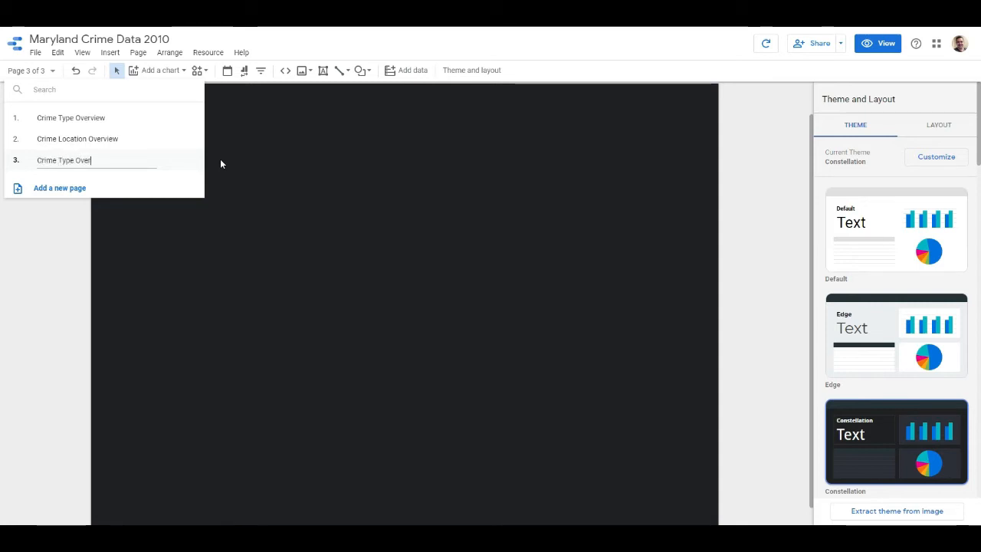
type("view 2")
key("Return")
left_click(164, 184)
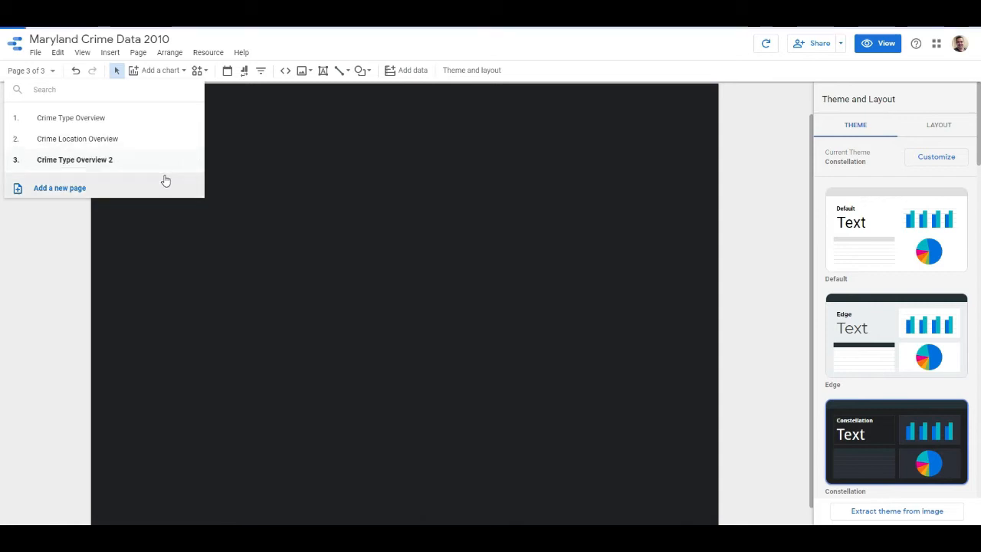
Move the Crime Type Overview 2 page to second place in the page order and delete the blank Page 4
left_click_drag(142, 161, 143, 155)
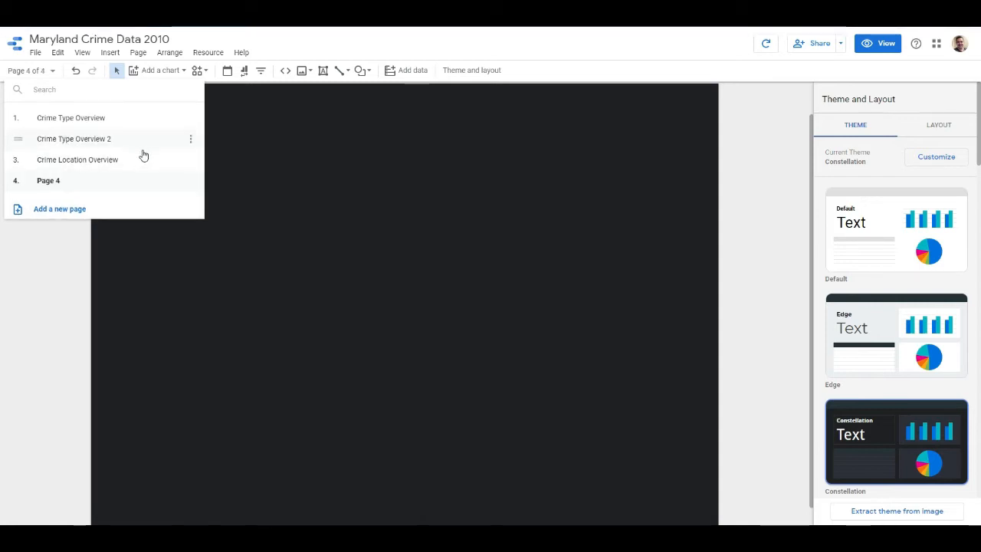
left_click_drag(20, 162, 34, 144)
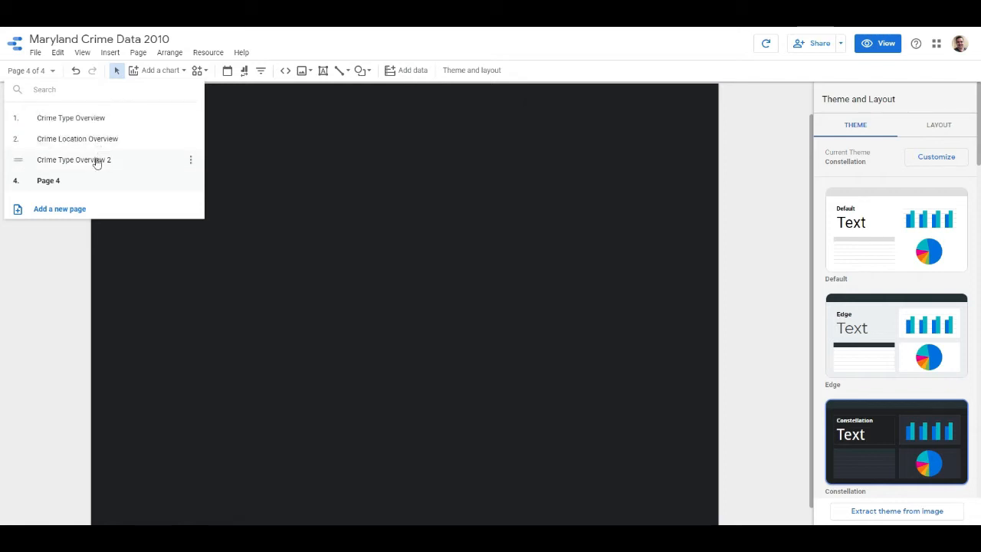
left_click_drag(96, 162, 80, 146)
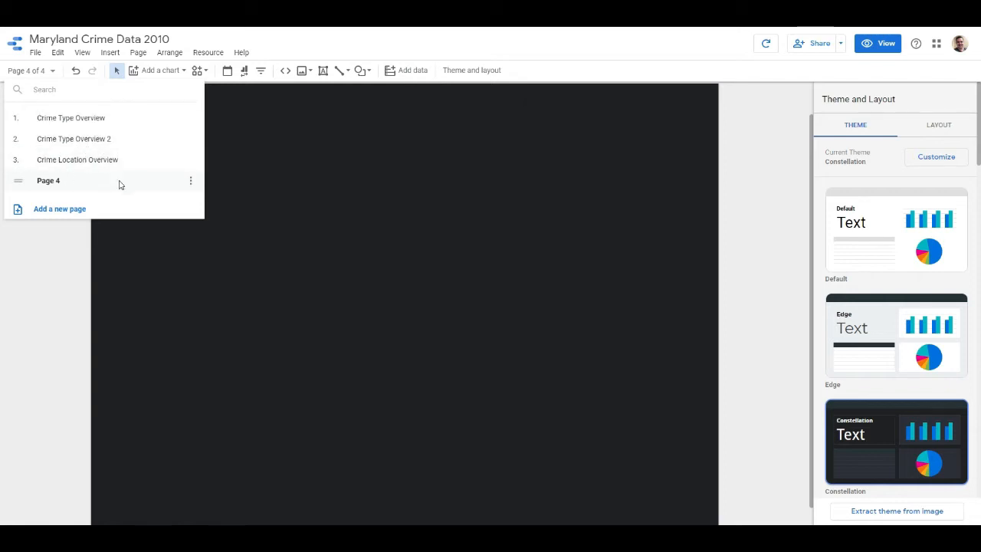
left_click(190, 183)
left_click(220, 259)
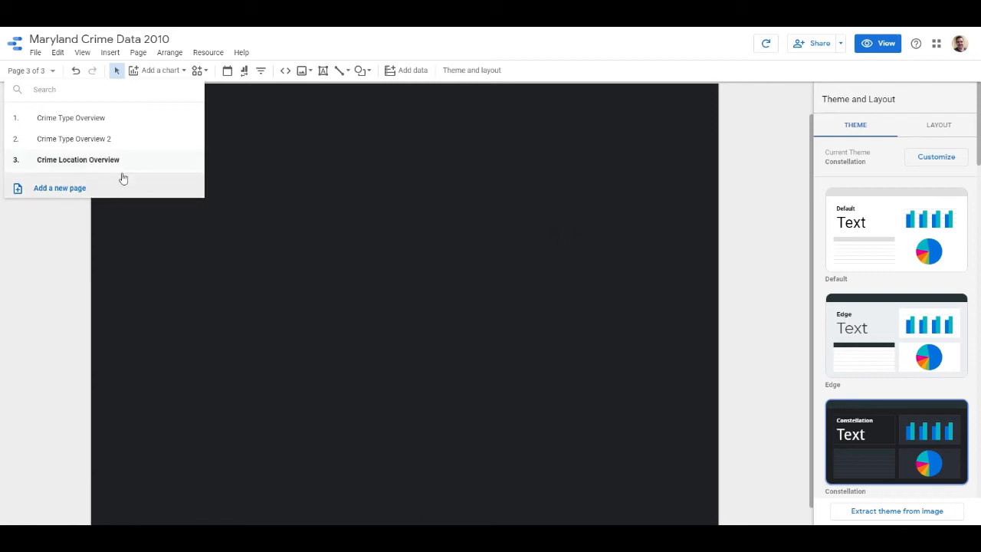
On the Crime Type Overview 2 page, insert a treemap and stretch it across the page width near the upper edge
left_click(107, 141)
left_click(760, 156)
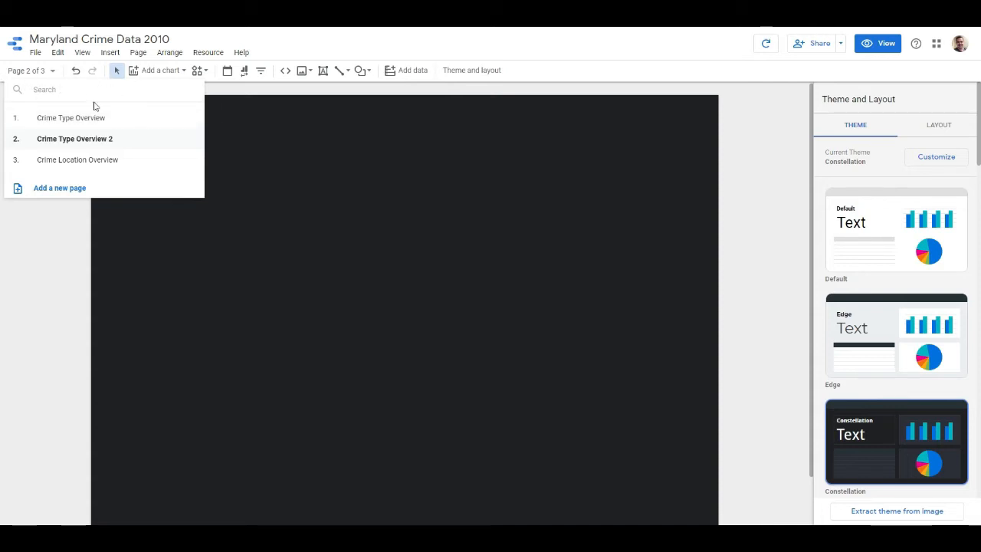
left_click(592, 80)
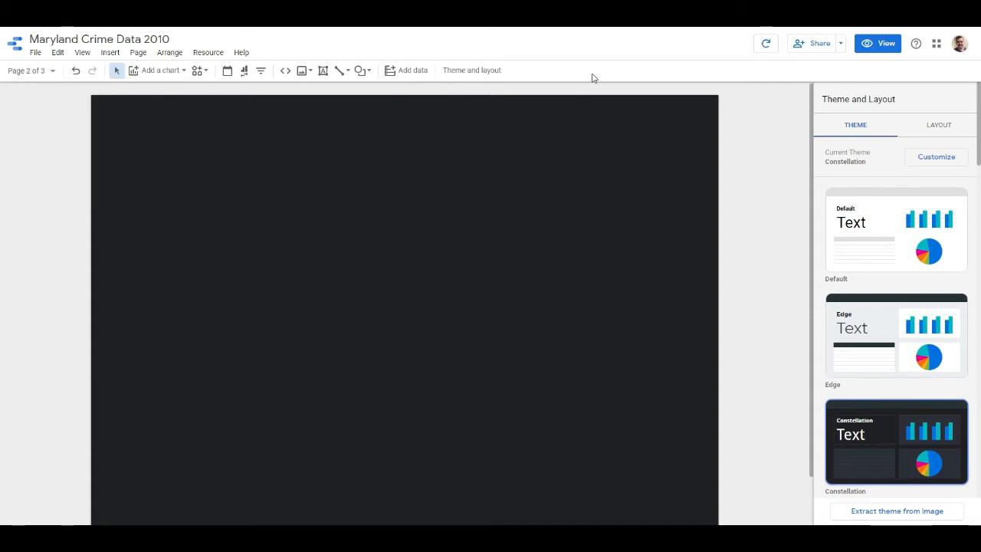
left_click(181, 72)
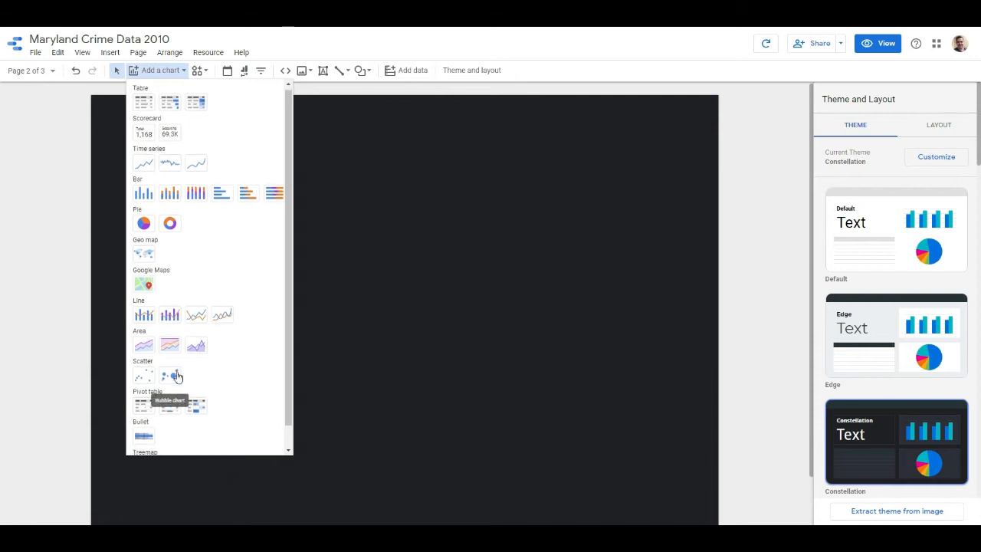
scroll(173, 372, "down", 2)
left_click(143, 444)
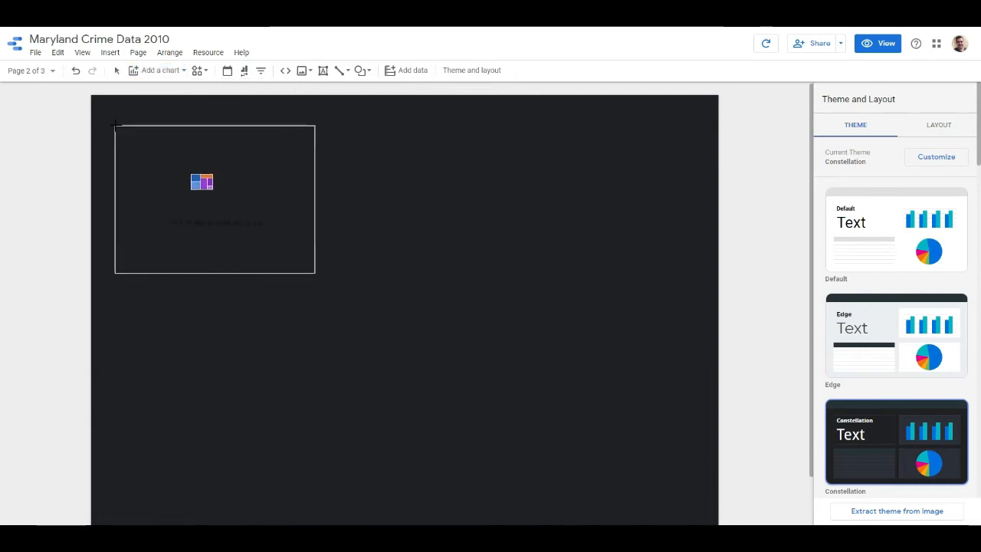
left_click(111, 114)
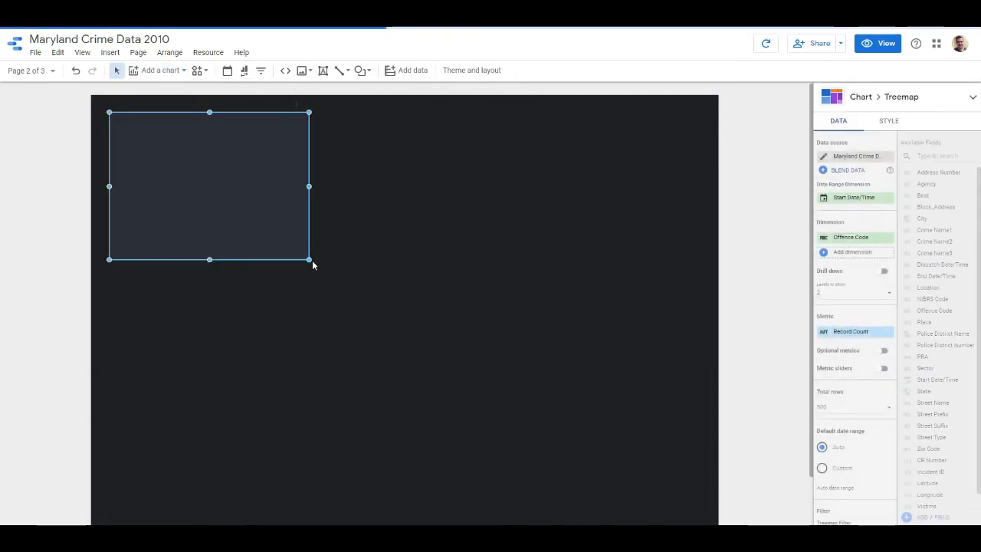
left_click_drag(312, 260, 704, 316)
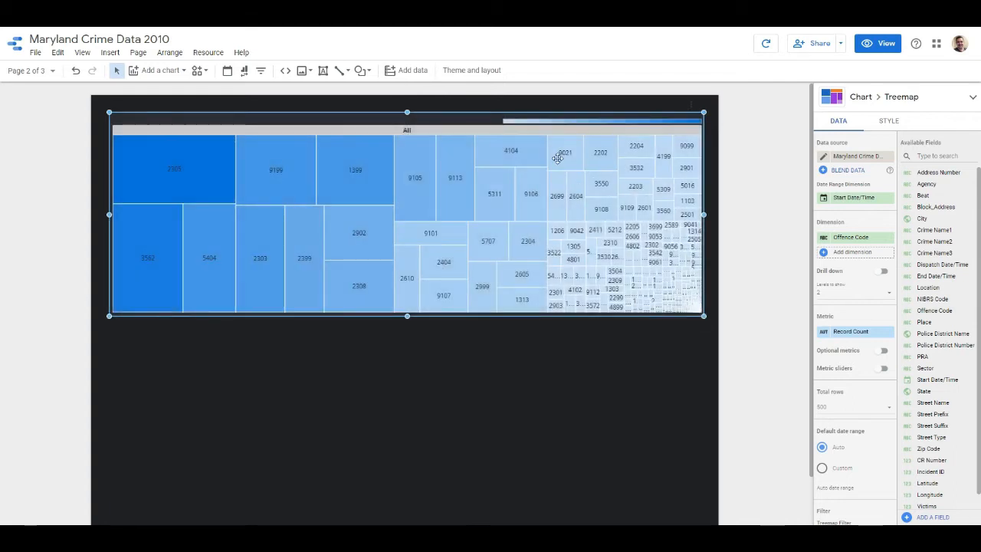
left_click_drag(471, 118, 459, 141)
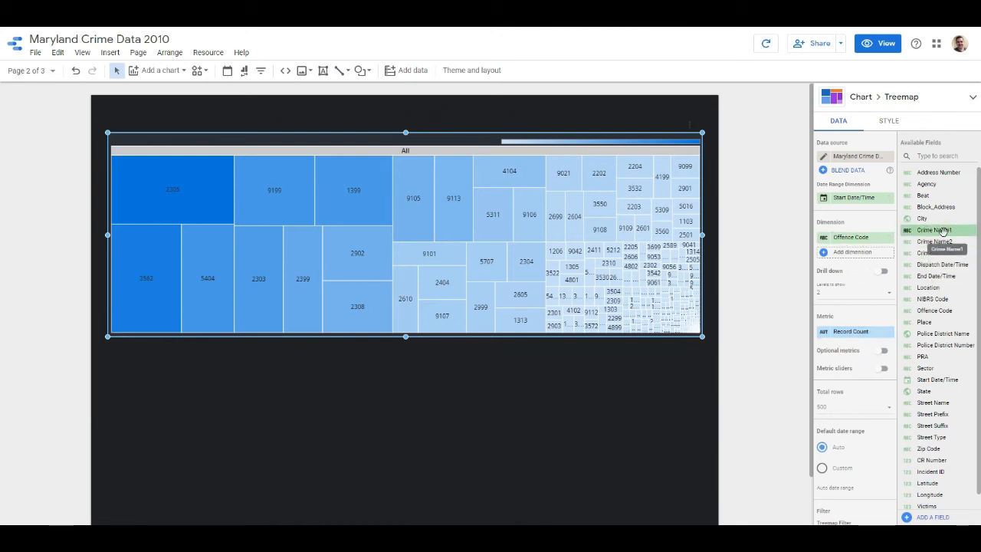
Set the treemap's dimensions to City followed by Crime Name1, trying Crime Name2 as a third dimension and removing it
left_click_drag(939, 230, 862, 240)
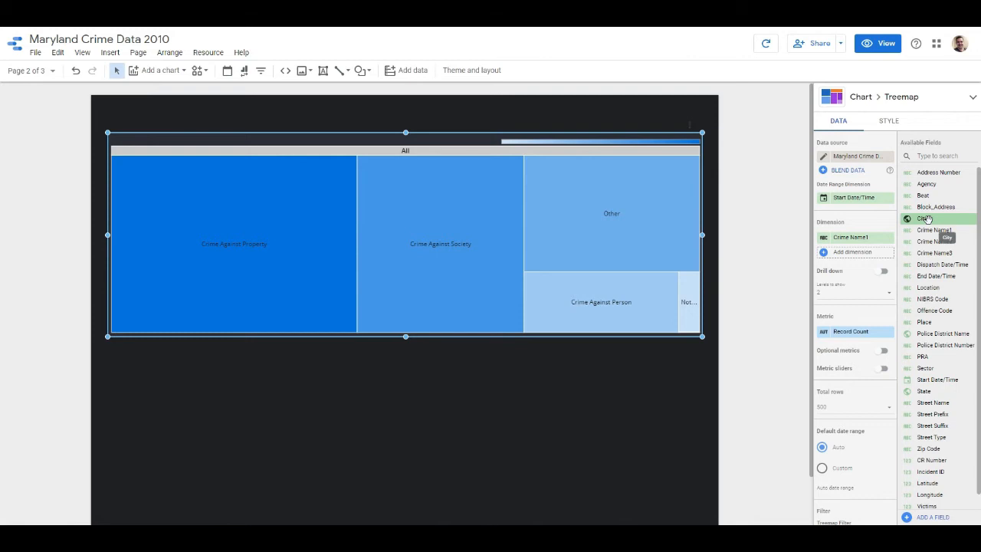
left_click_drag(925, 219, 846, 242)
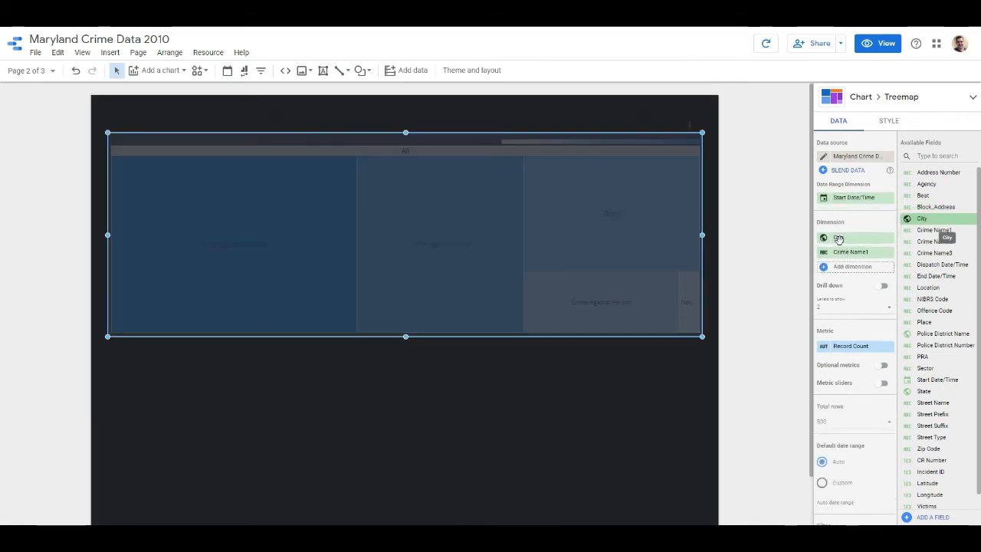
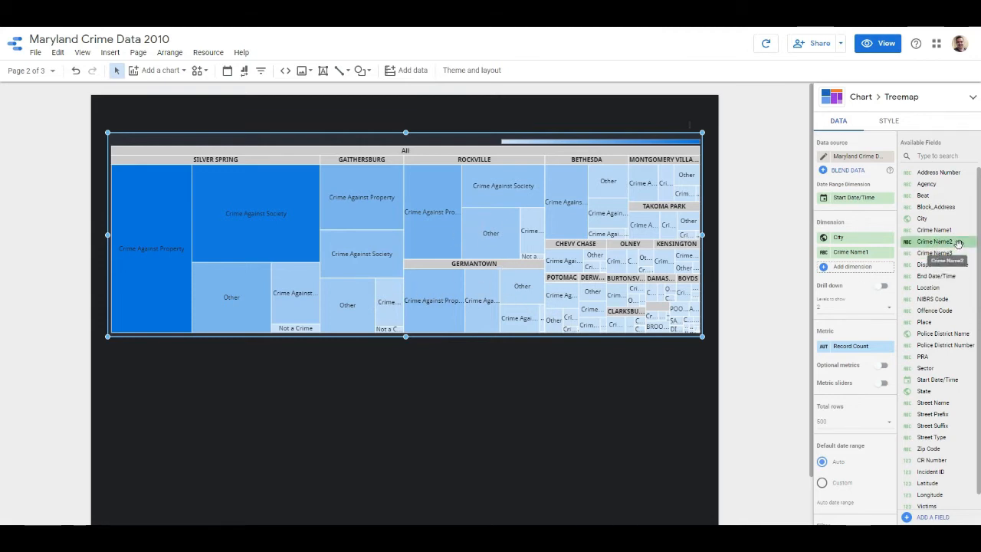
left_click_drag(954, 243, 871, 260)
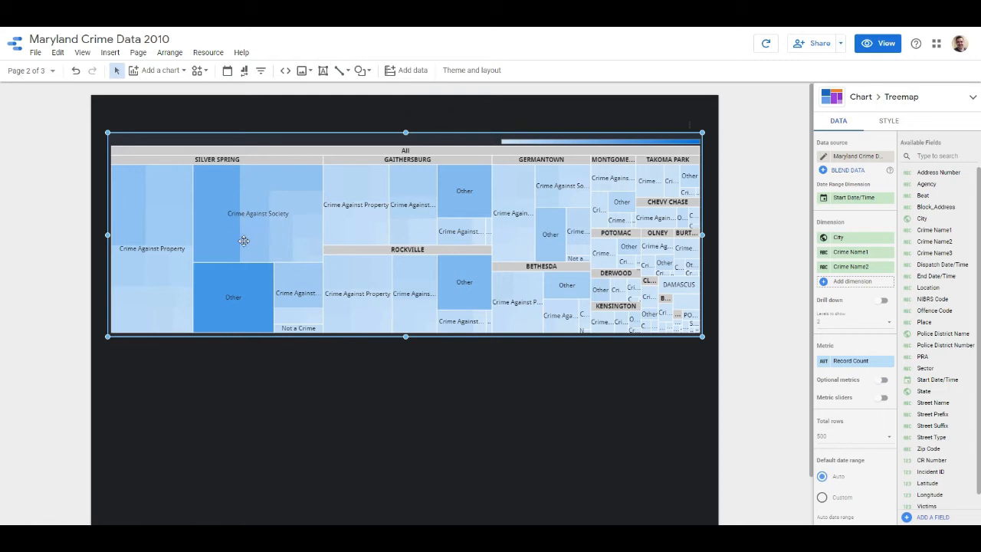
left_click(889, 267)
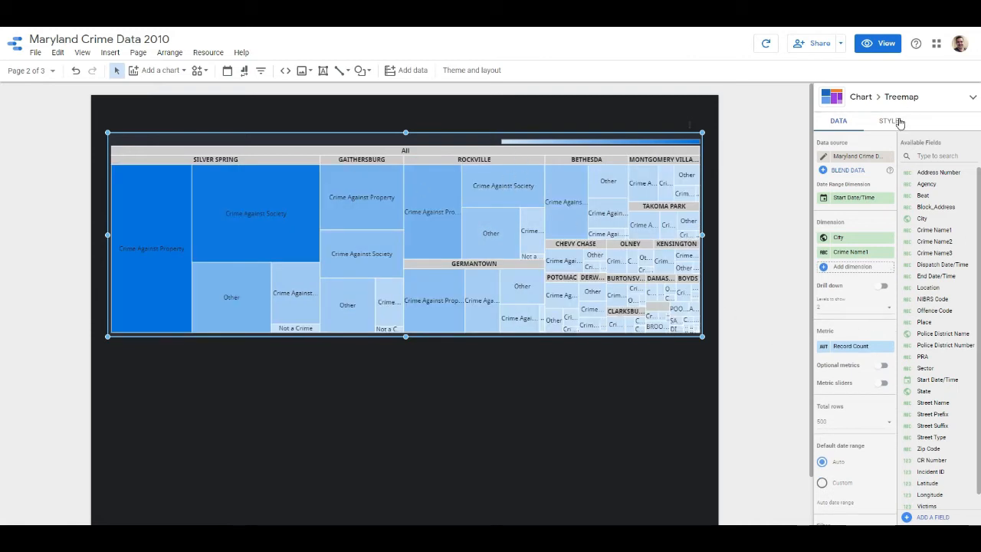
Set the treemap's maximum colour to dark red and its minimum colour to dark blue
scroll(865, 357, "down", 3)
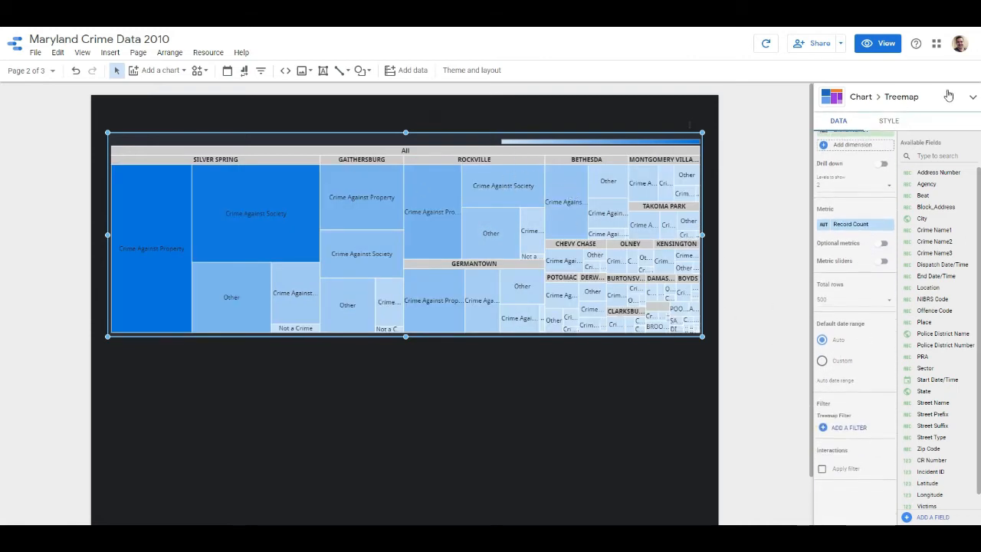
left_click(889, 121)
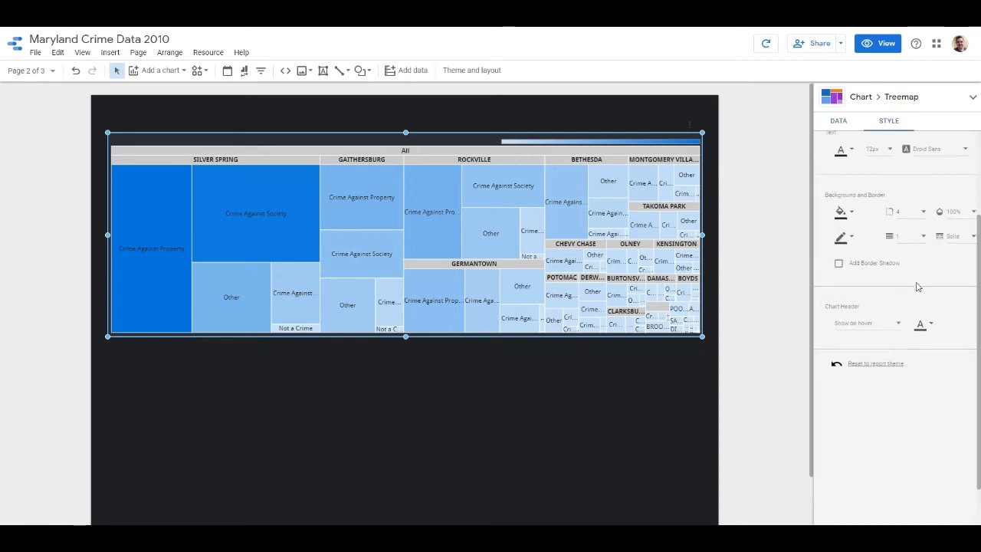
scroll(917, 286, "up", 3)
left_click(850, 161)
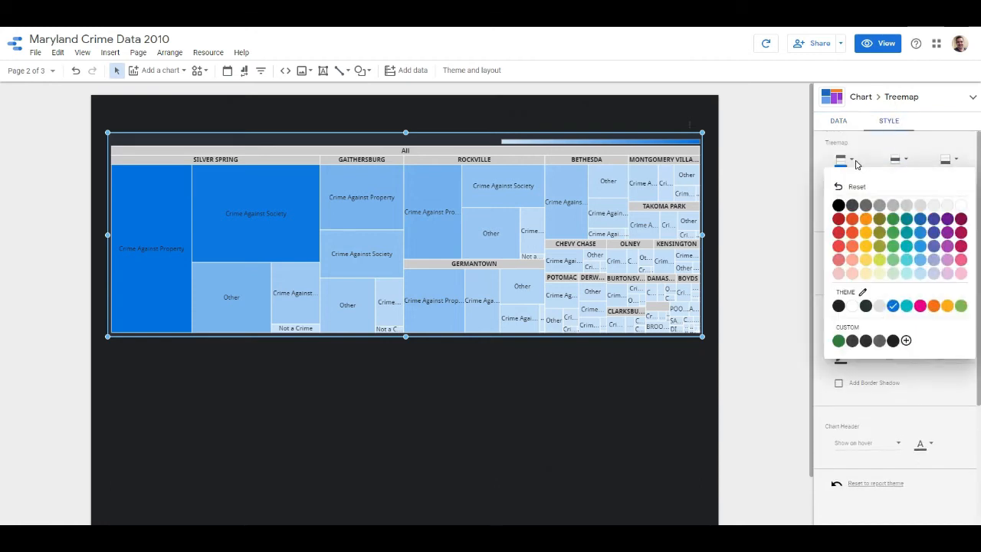
left_click(839, 220)
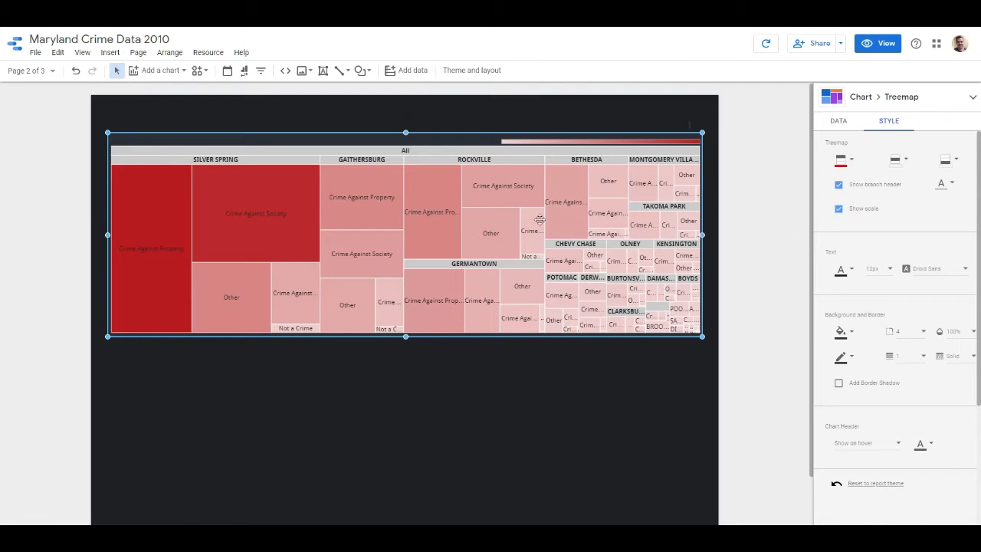
left_click(955, 160)
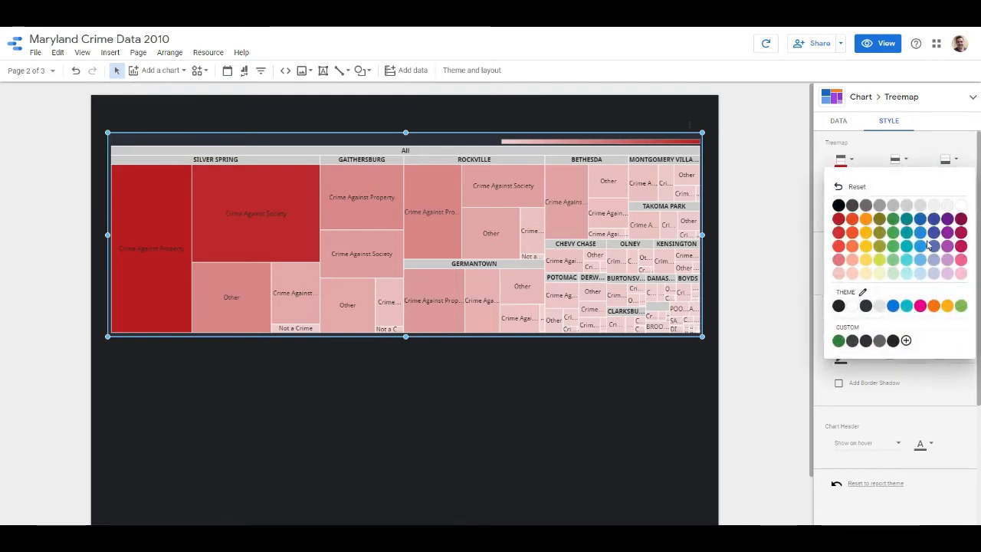
left_click(926, 222)
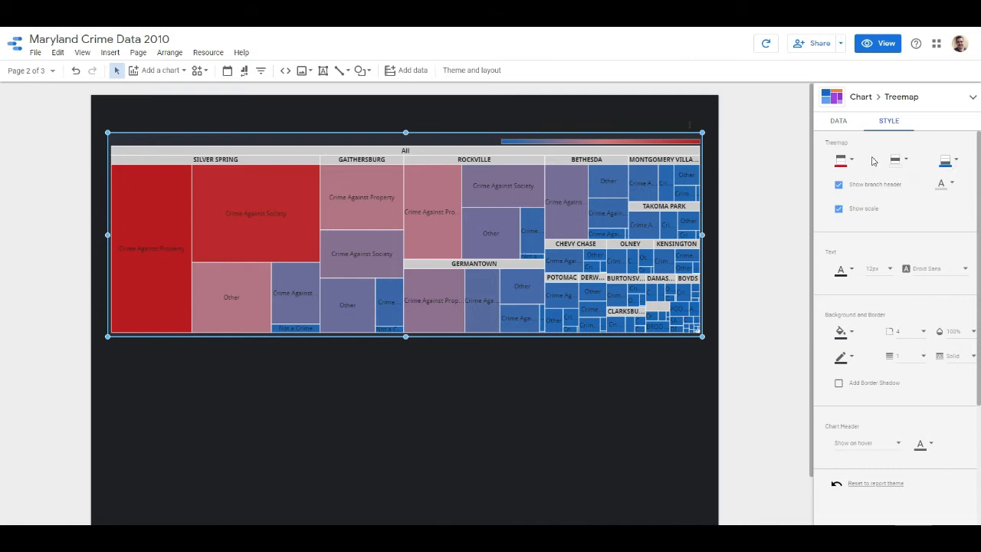
Set the treemap's middle colour to a soft yellow, after trying a paler yellow
left_click(899, 161)
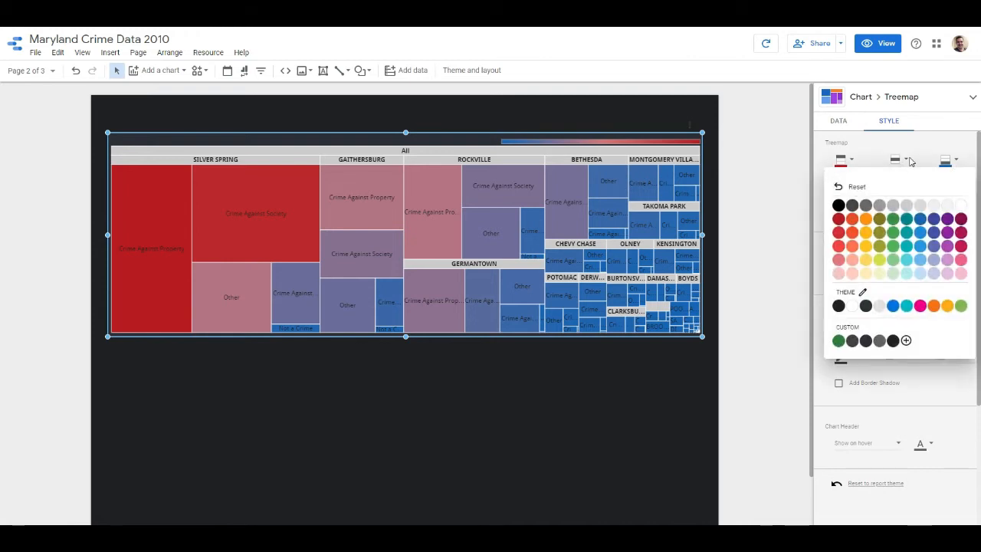
left_click(867, 274)
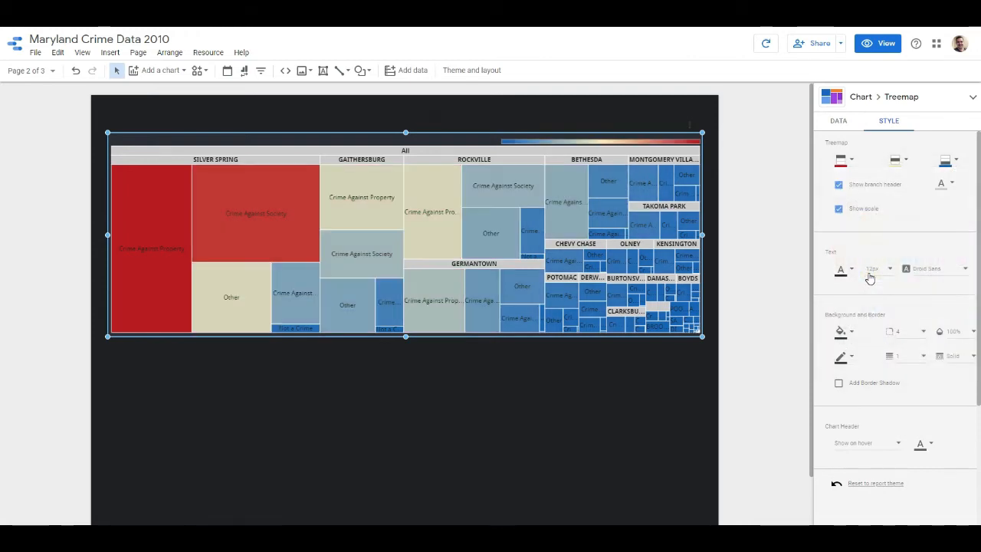
left_click(908, 161)
left_click(865, 261)
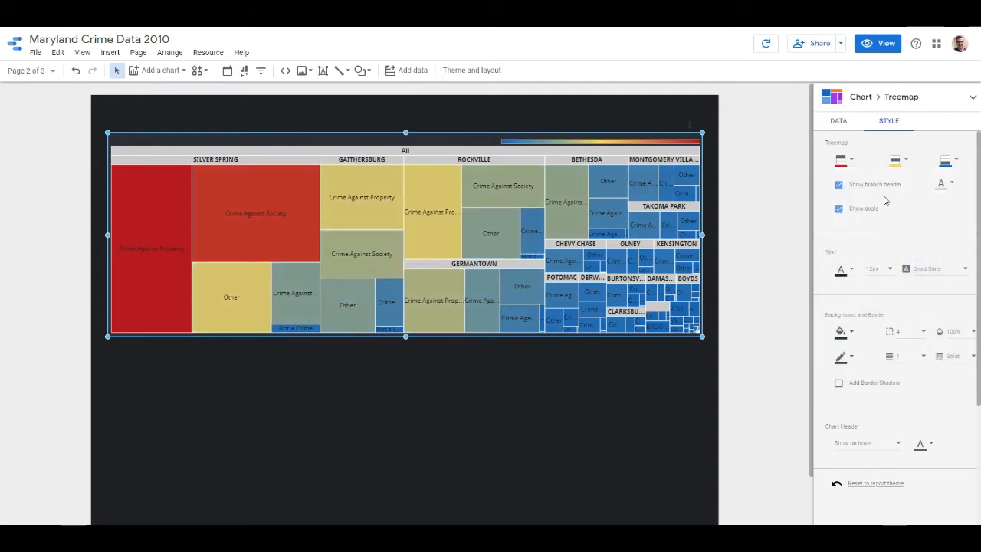
left_click(909, 162)
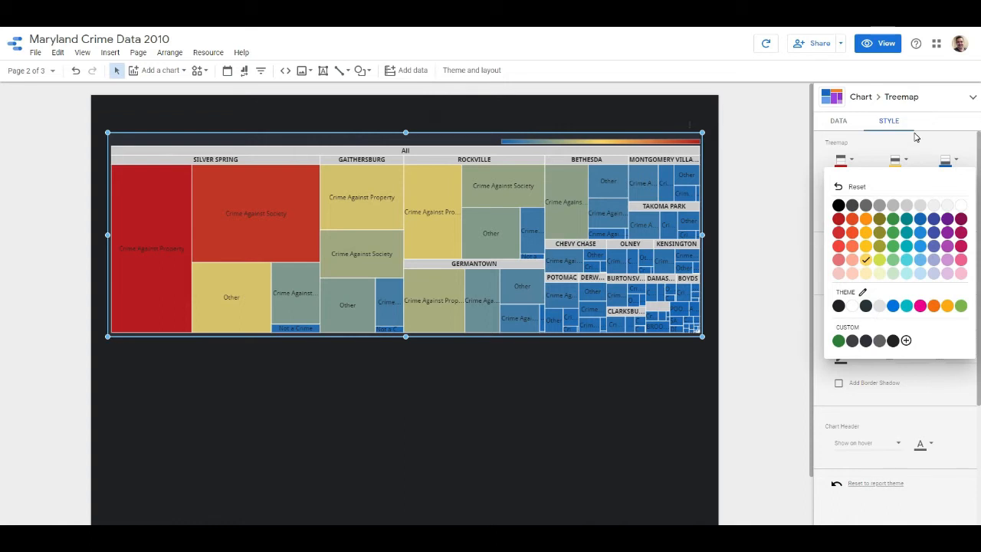
left_click(914, 136)
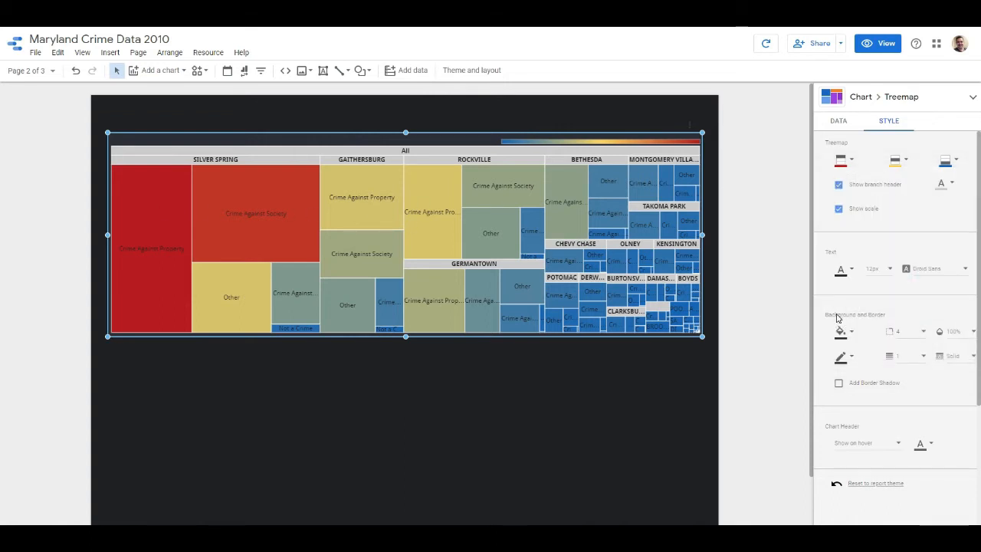
Try white as the treemap's text colour and restore the dark custom colour
left_click(843, 271)
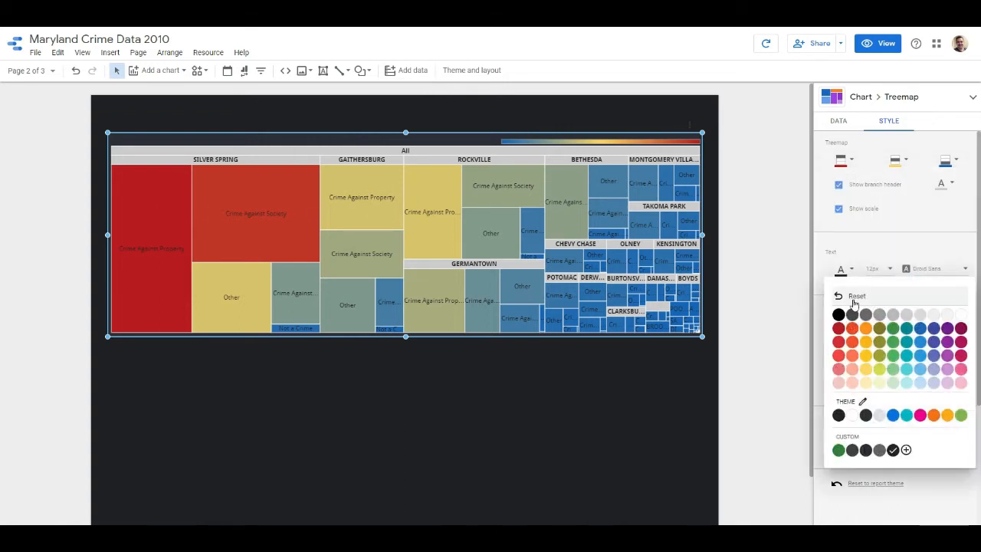
left_click(959, 315)
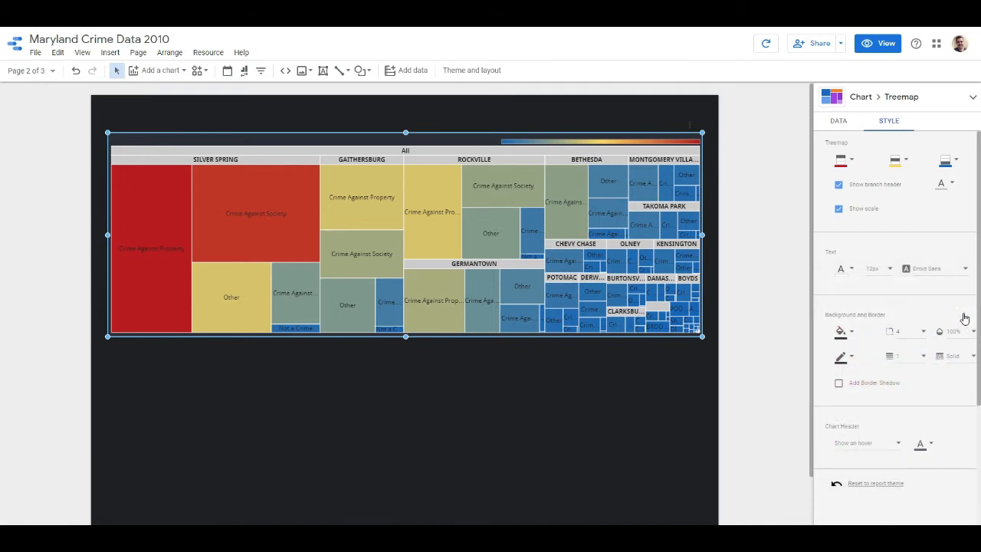
left_click(852, 270)
left_click(898, 449)
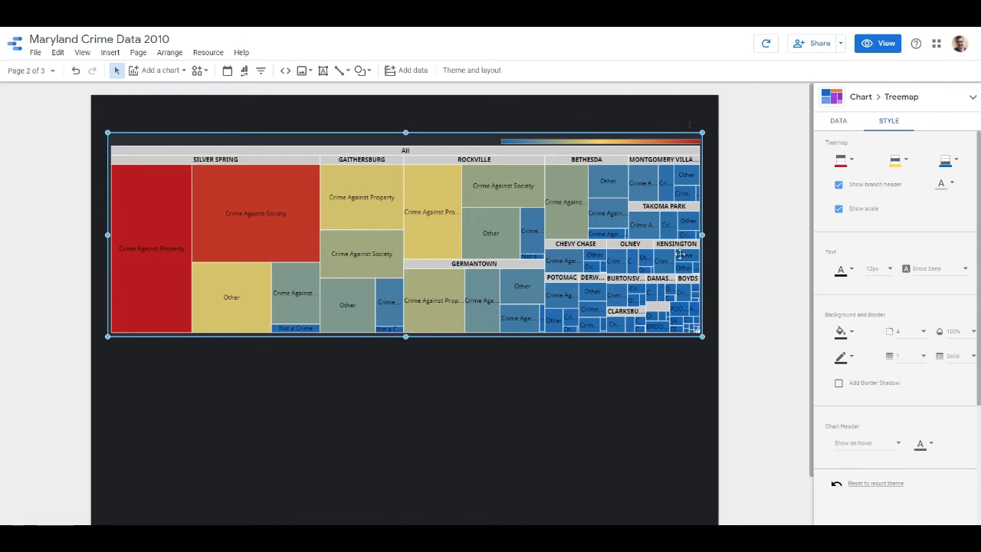
Make the treemap taller and set its chart header to Always show
left_click_drag(702, 336, 704, 366)
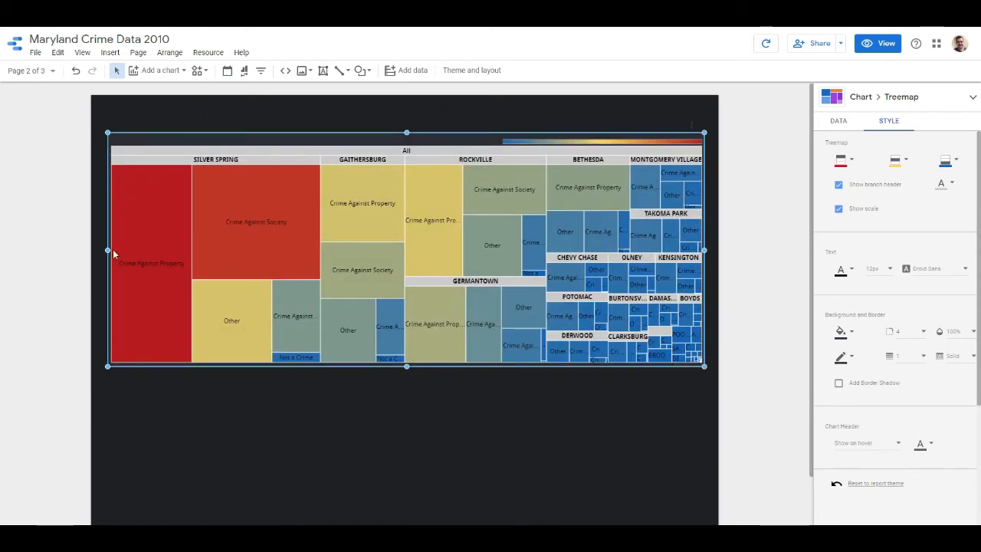
scroll(882, 431, "down", 1)
left_click(893, 427)
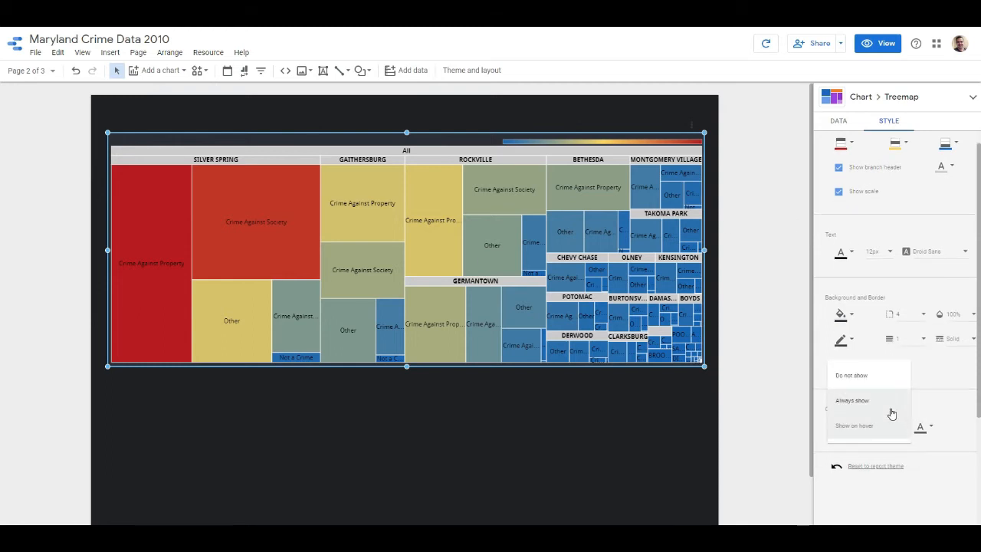
left_click(880, 399)
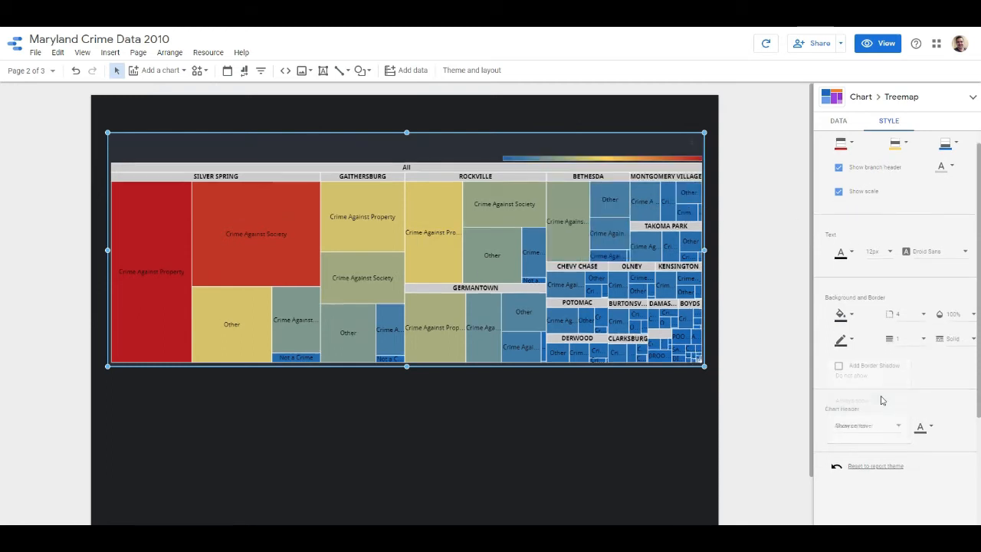
Set the chart header's font colour to white and move the treemap up closer to the page's upper edge
left_click(932, 427)
left_click(963, 263)
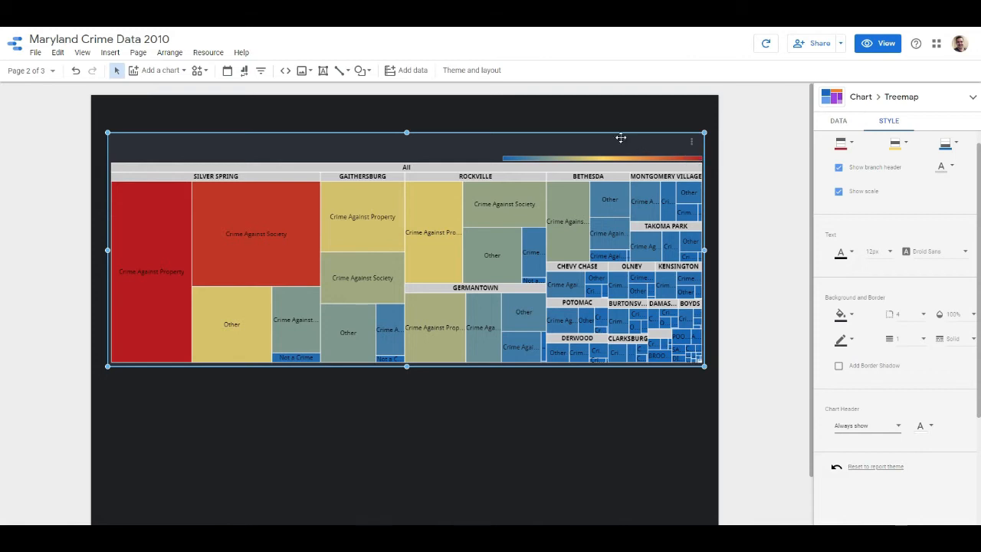
left_click_drag(619, 136, 616, 110)
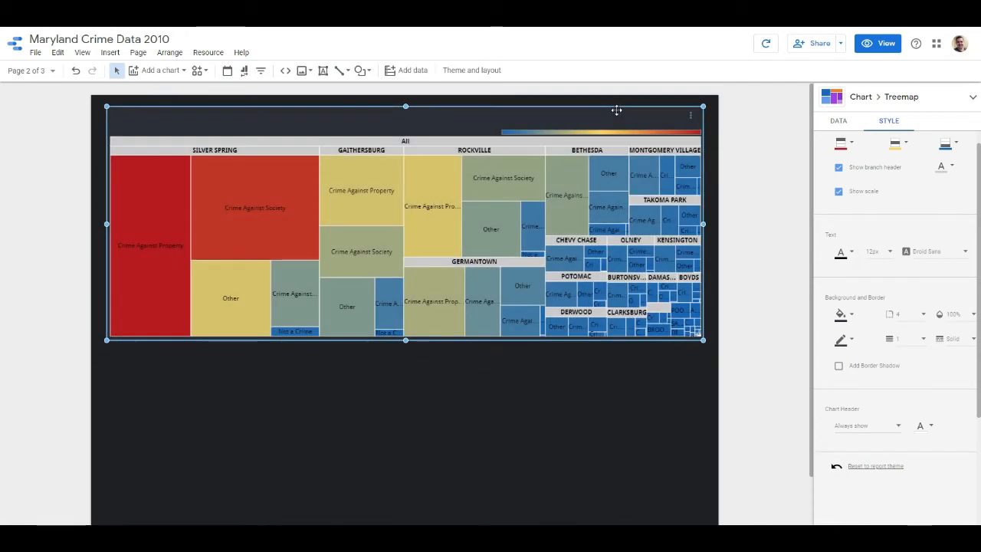
Insert a pivot table with bars below the treemap and enlarge it to roughly the treemap's width
left_click(734, 150)
scroll(732, 313, "down", 1)
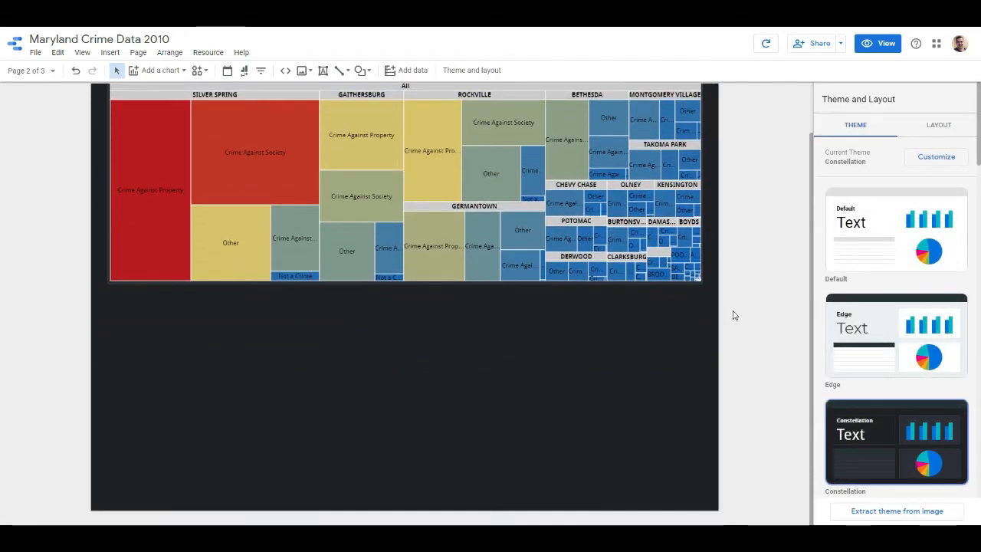
left_click(161, 71)
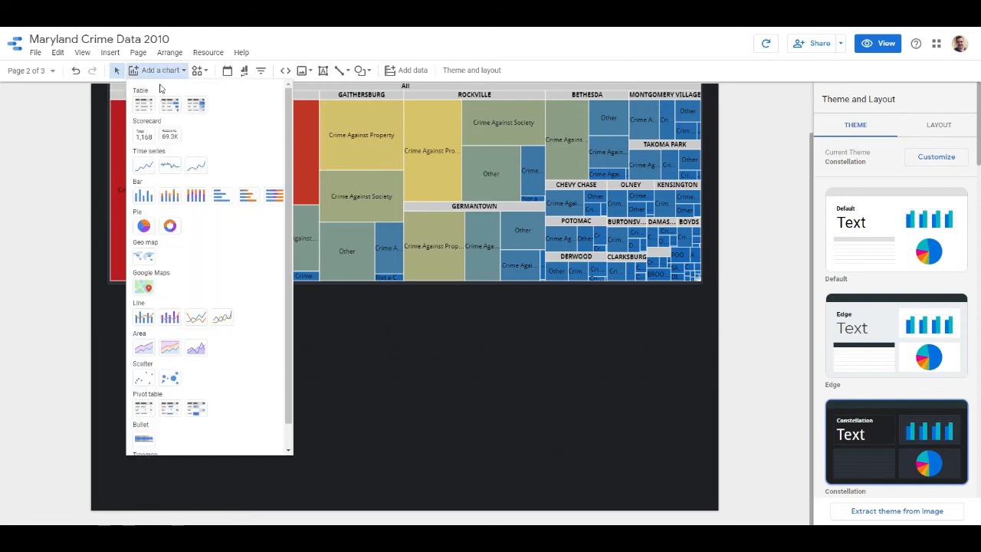
scroll(211, 320, "down", 1)
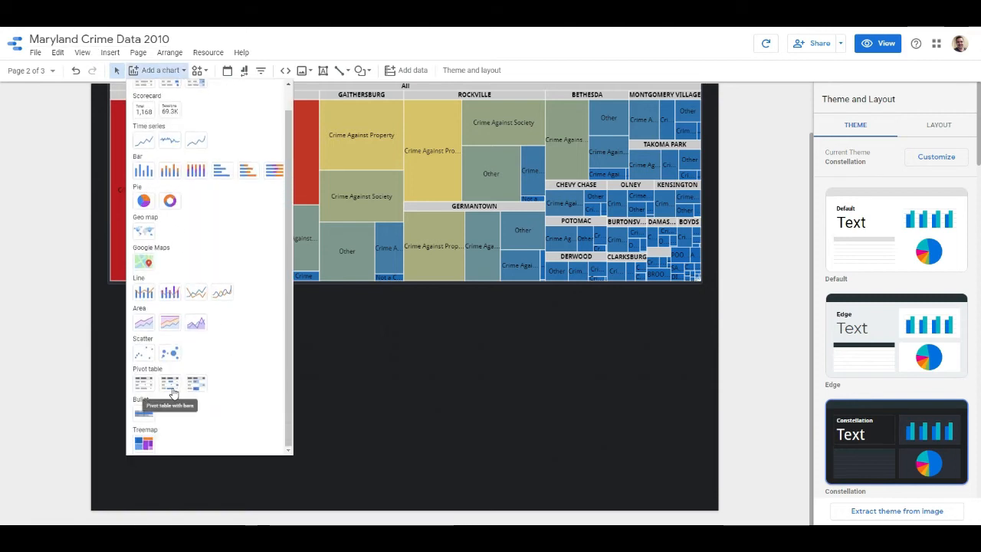
left_click(173, 386)
left_click(112, 300)
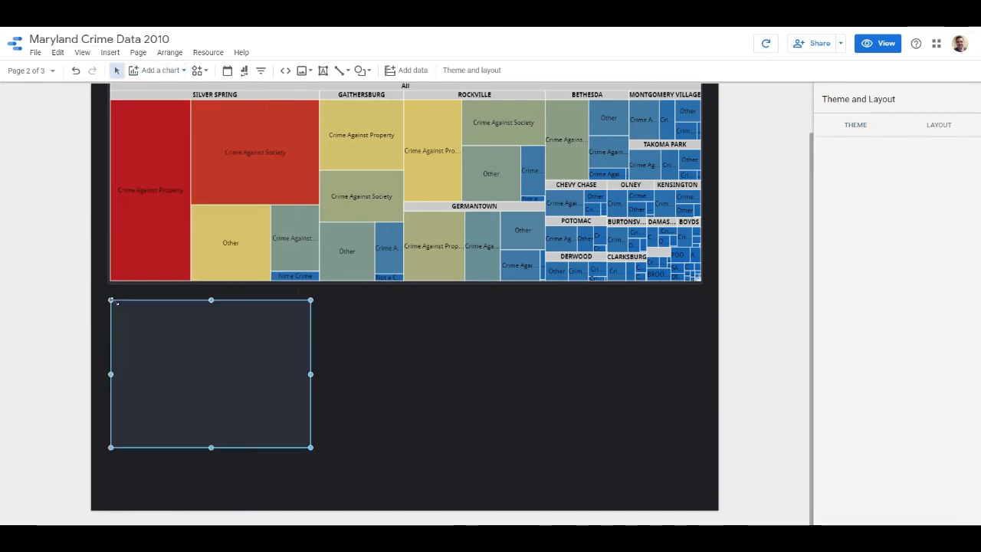
left_click_drag(311, 448, 696, 497)
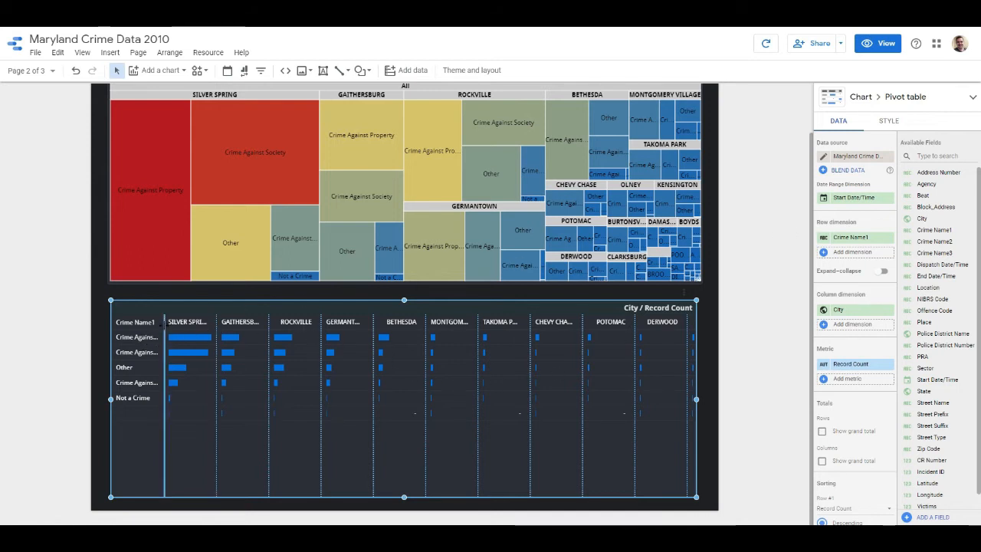
Replace the pivot table's row dimension with Crime Name2 and widen the first column to fit the full crime names
left_click_drag(144, 341, 183, 350)
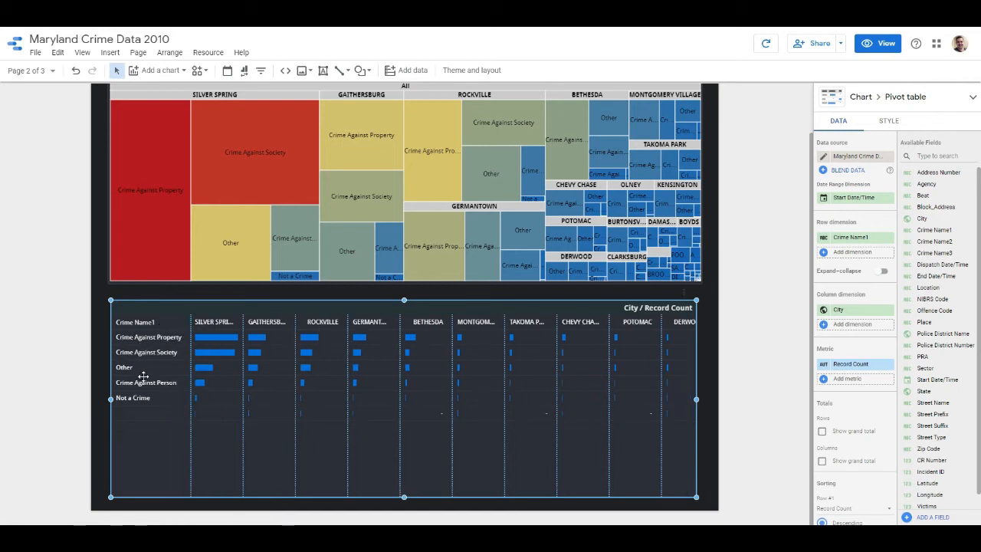
left_click_drag(934, 241, 866, 238)
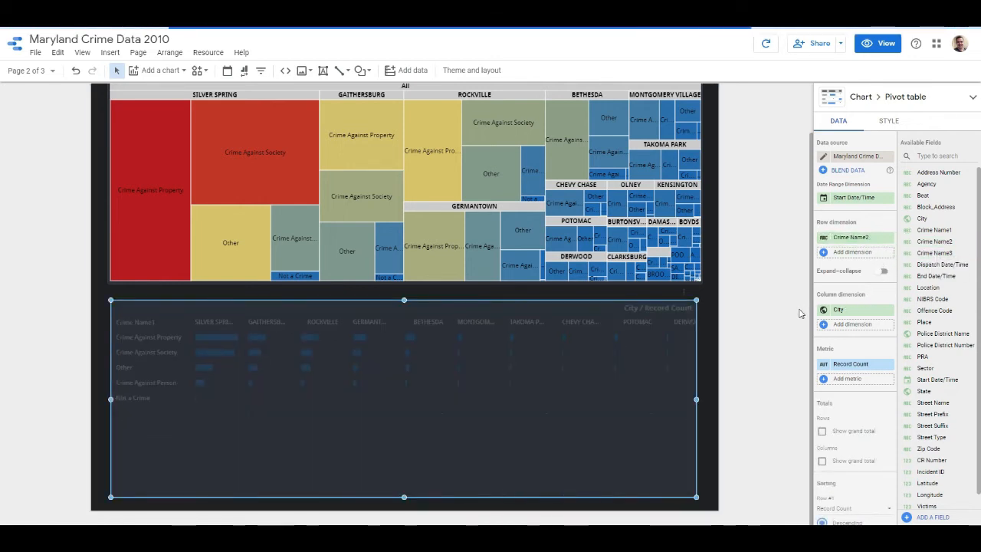
scroll(883, 440, "down", 2)
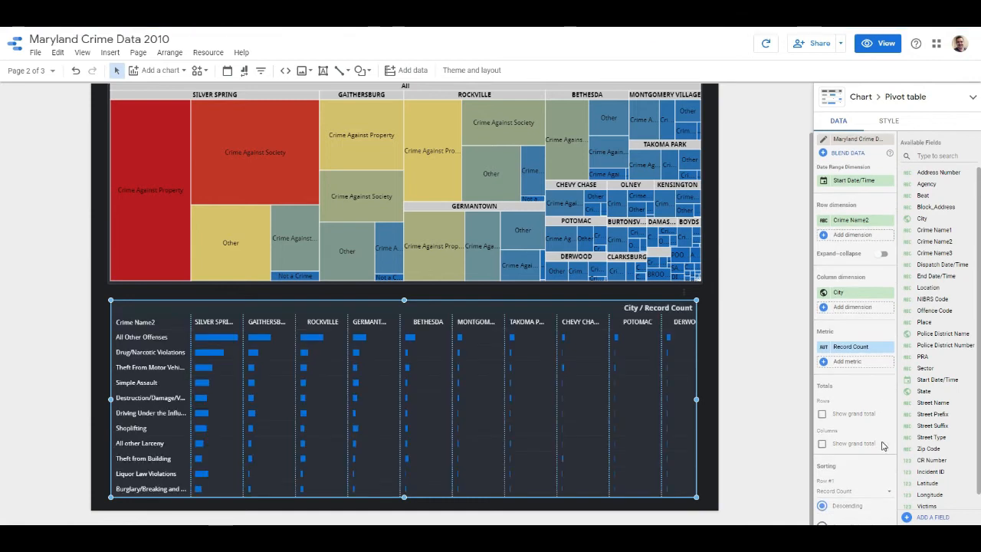
scroll(882, 442, "down", 3)
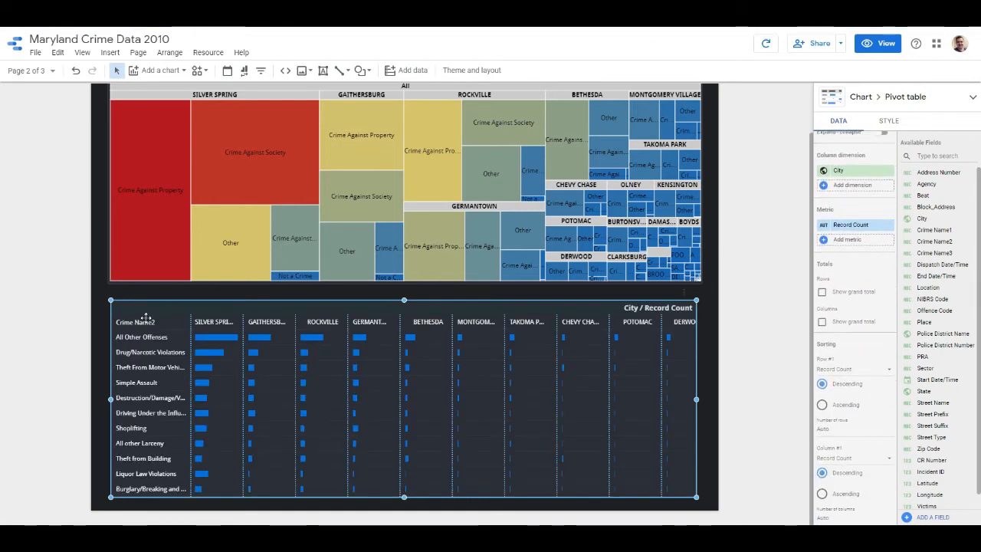
scroll(424, 184, "up", 1)
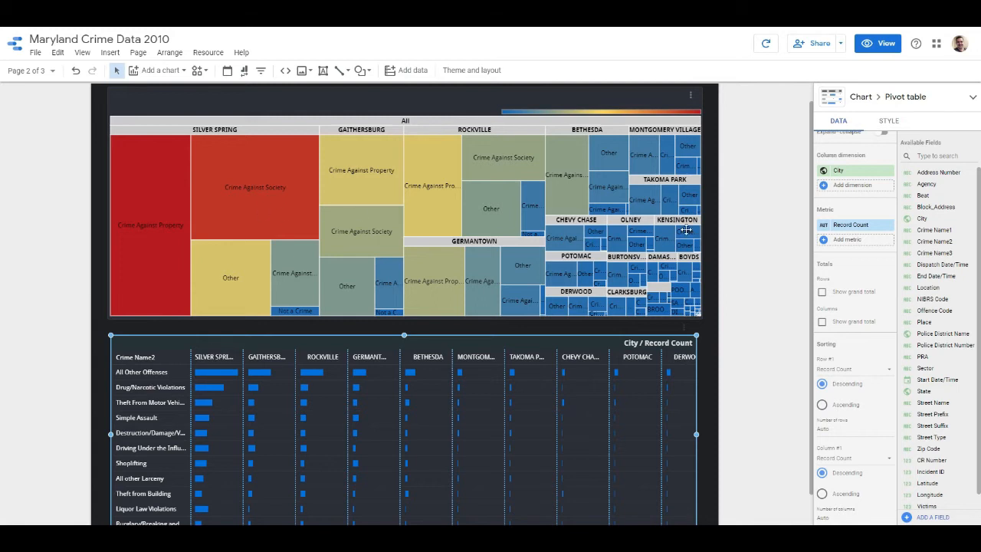
scroll(441, 335, "down", 1)
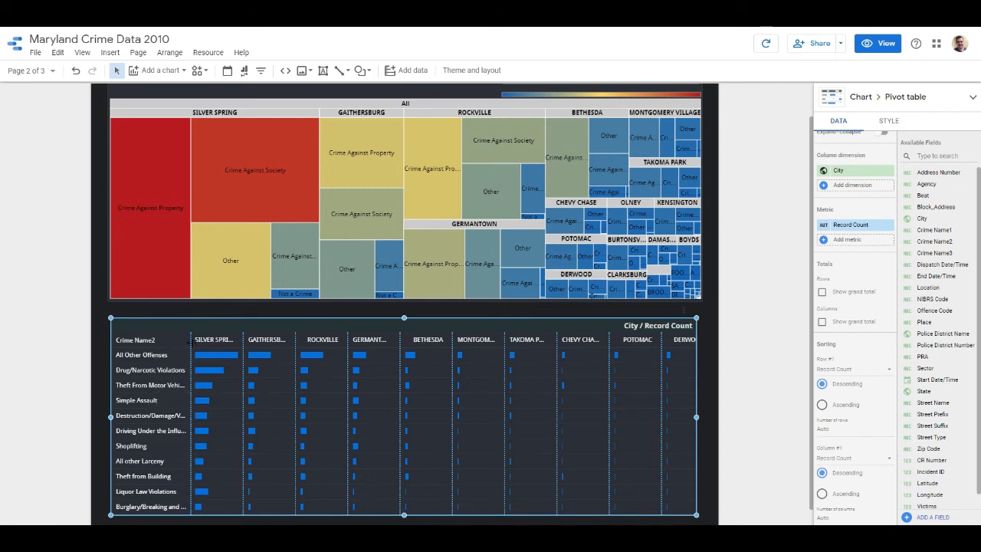
left_click_drag(192, 337, 253, 333)
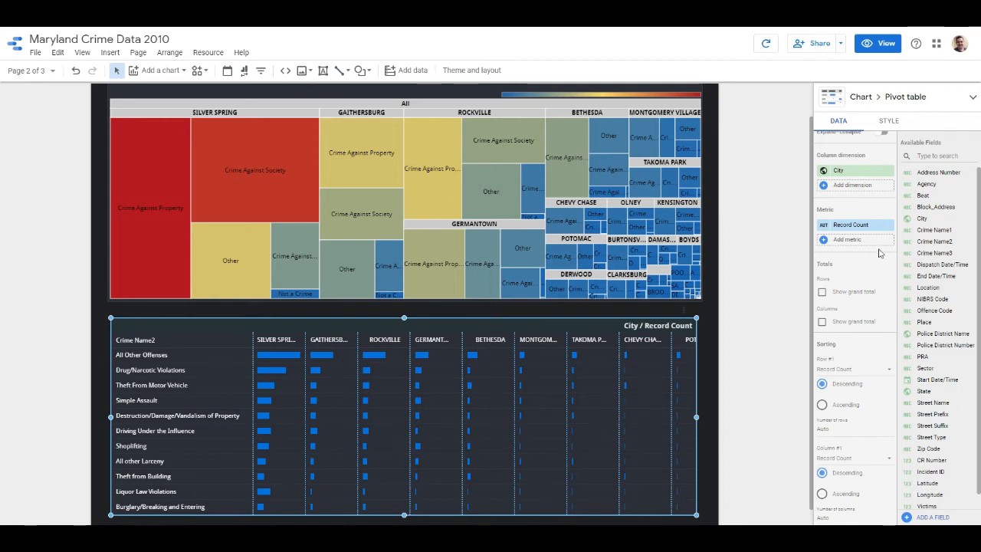
Keep the pivot table's labels white and show the Record Count numbers beside the bars as compact numbers
left_click(888, 123)
left_click(845, 168)
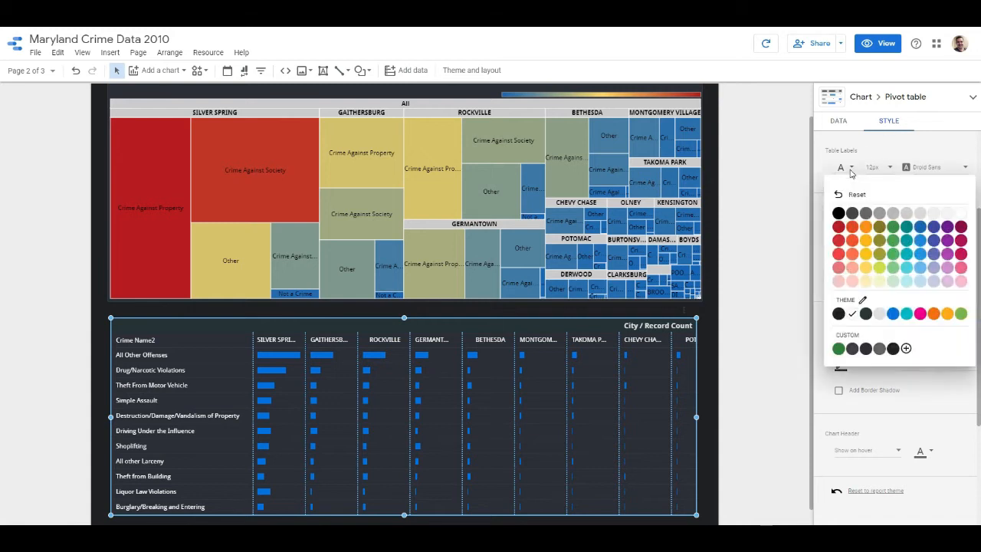
left_click(853, 314)
left_click(871, 144)
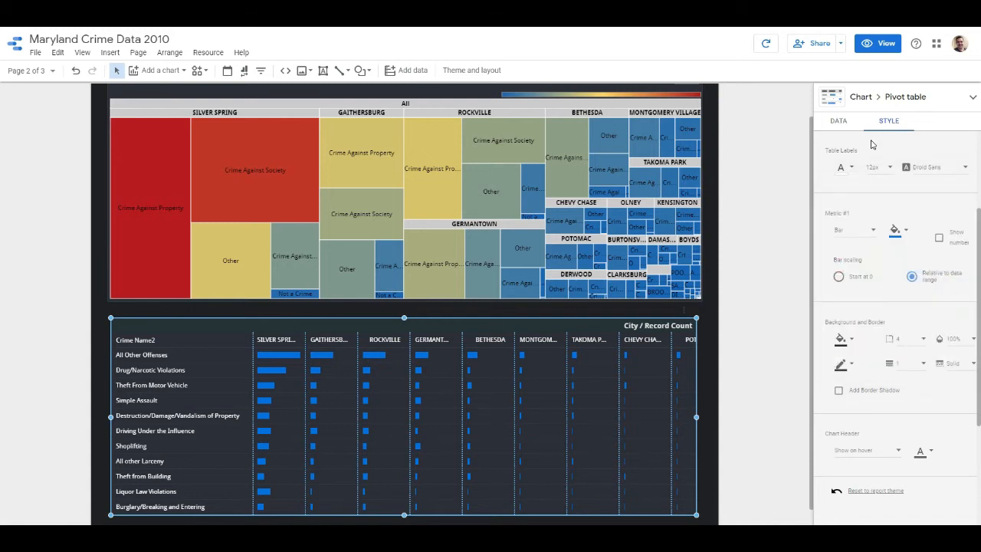
left_click(907, 233)
left_click(928, 219)
left_click(939, 238)
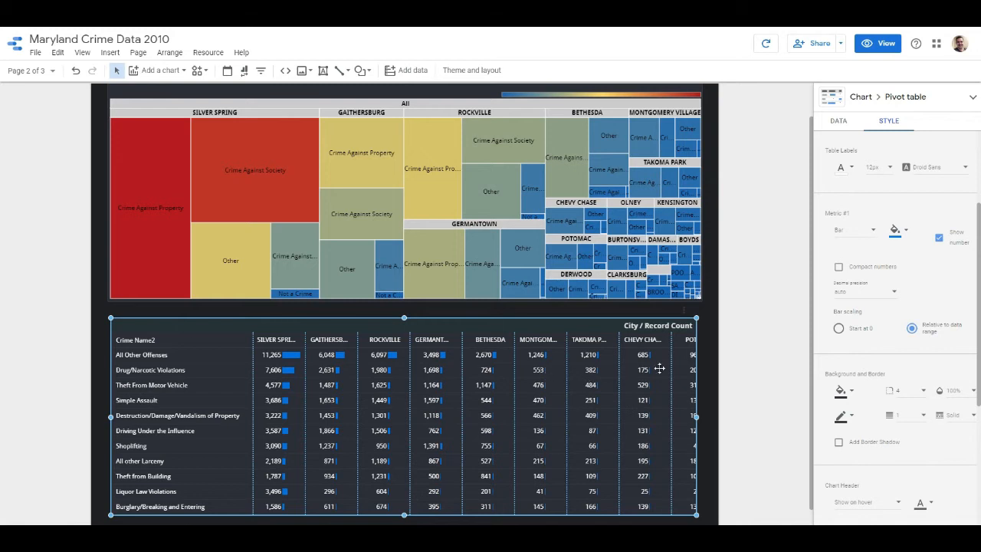
left_click(838, 268)
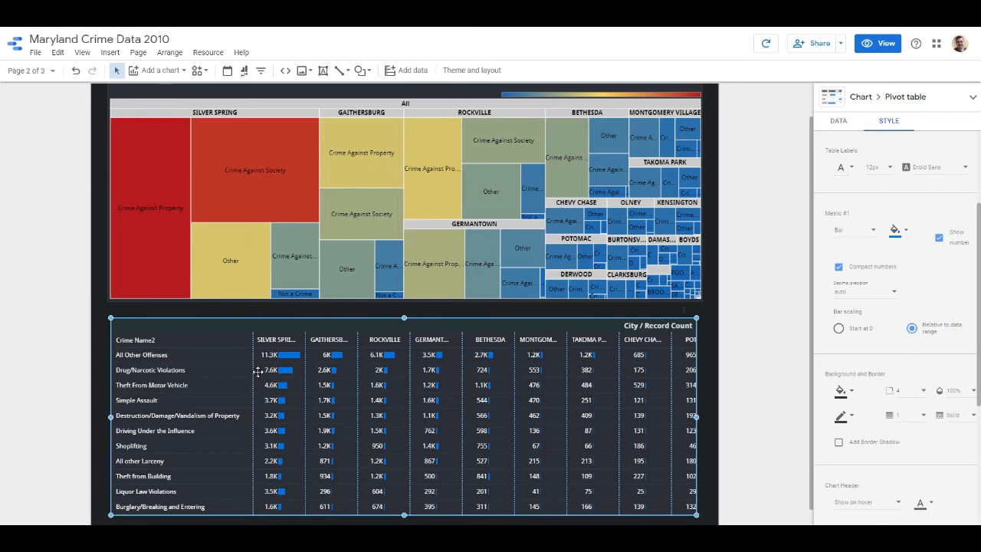
left_click(838, 268)
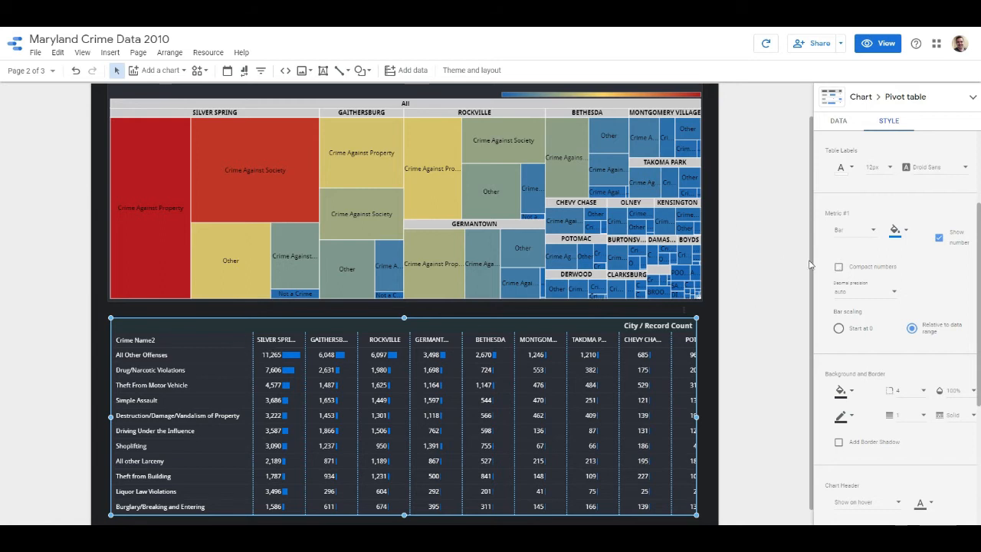
left_click(839, 268)
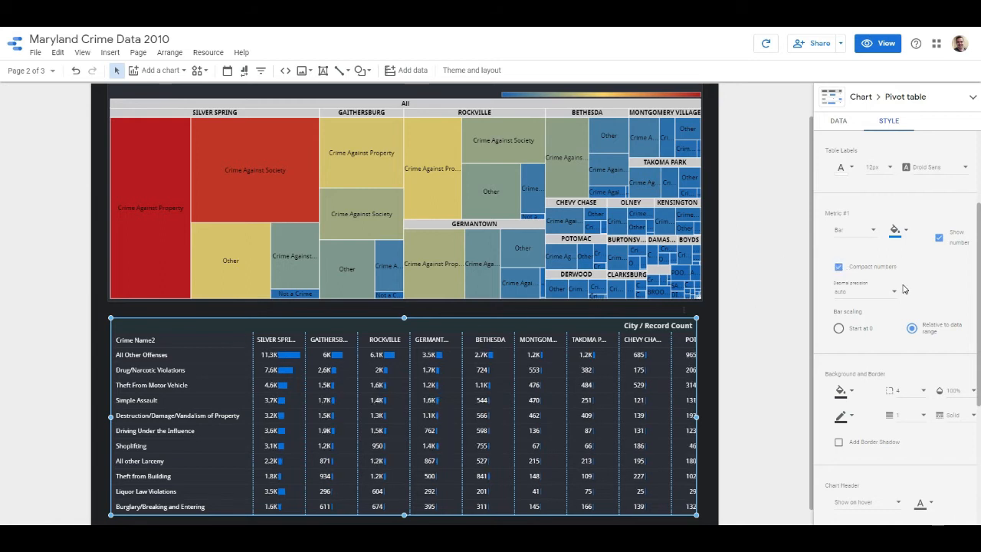
Set the pivot table's chart header to Always show and its font colour to white
scroll(903, 289, "down", 2)
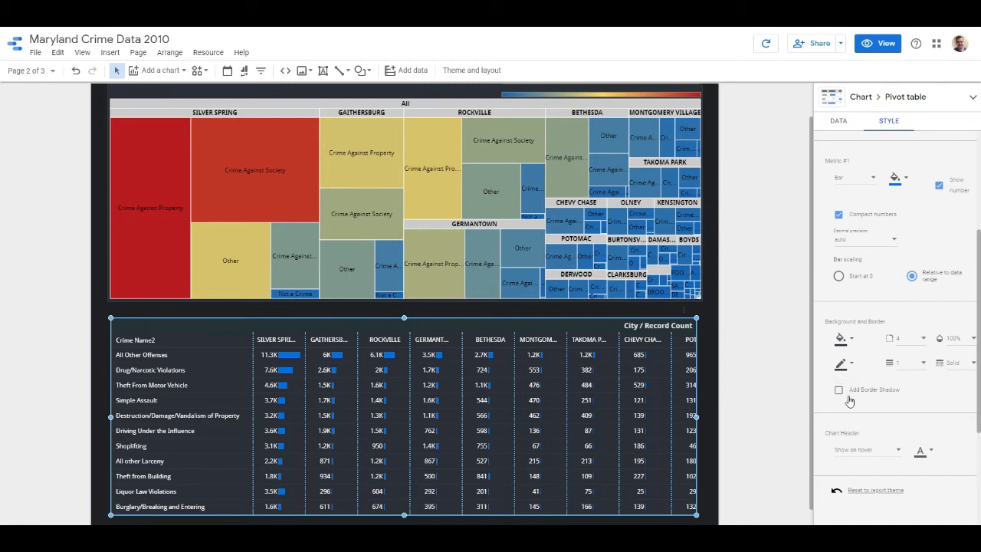
left_click(892, 452)
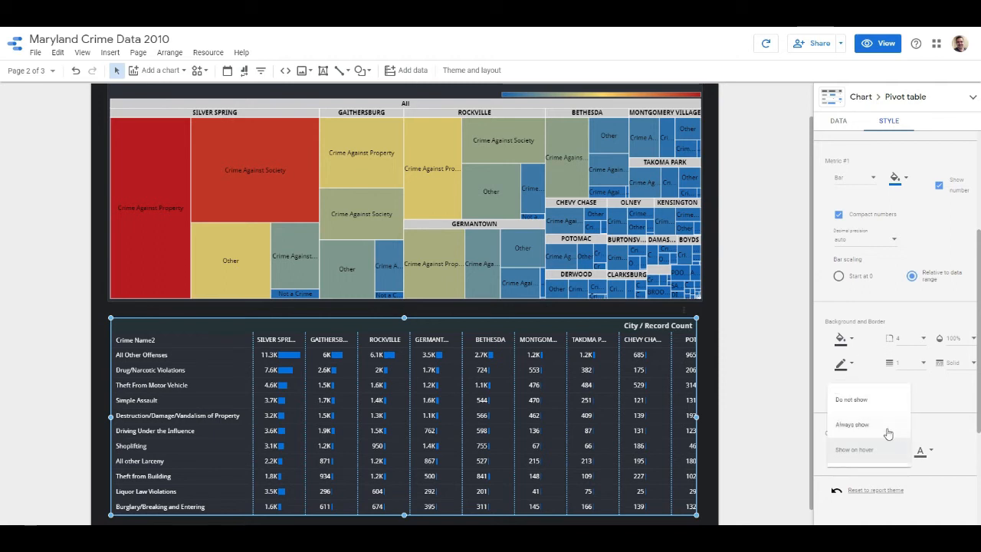
left_click(887, 432)
left_click(932, 453)
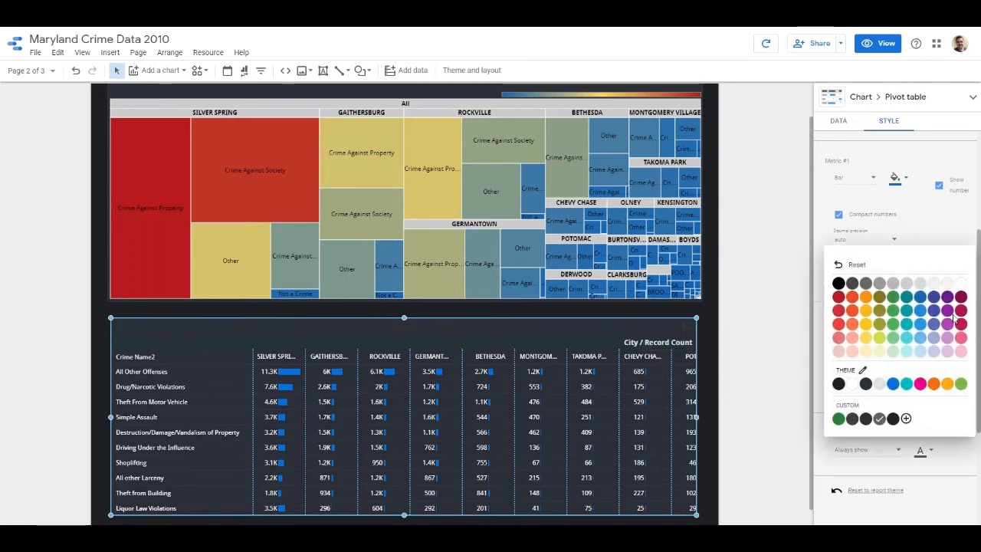
left_click(814, 308)
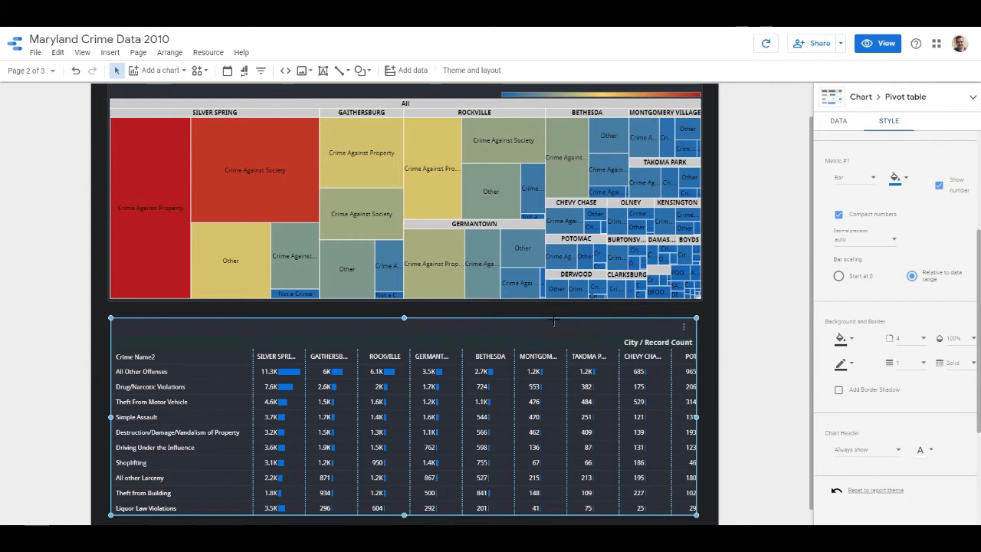
Preview the report in view mode and examine the pivot table's export options, crime rows and city columns
left_click(879, 42)
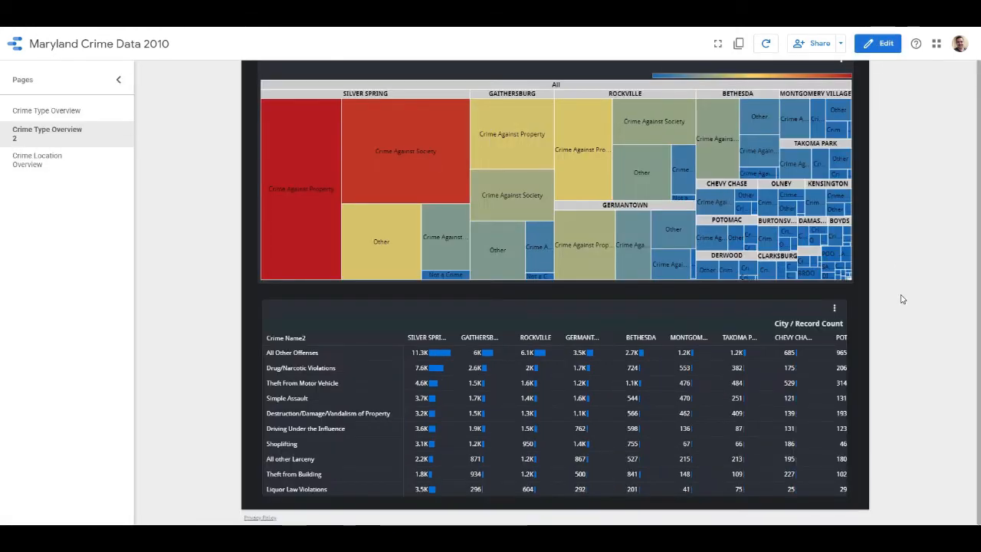
left_click(834, 308)
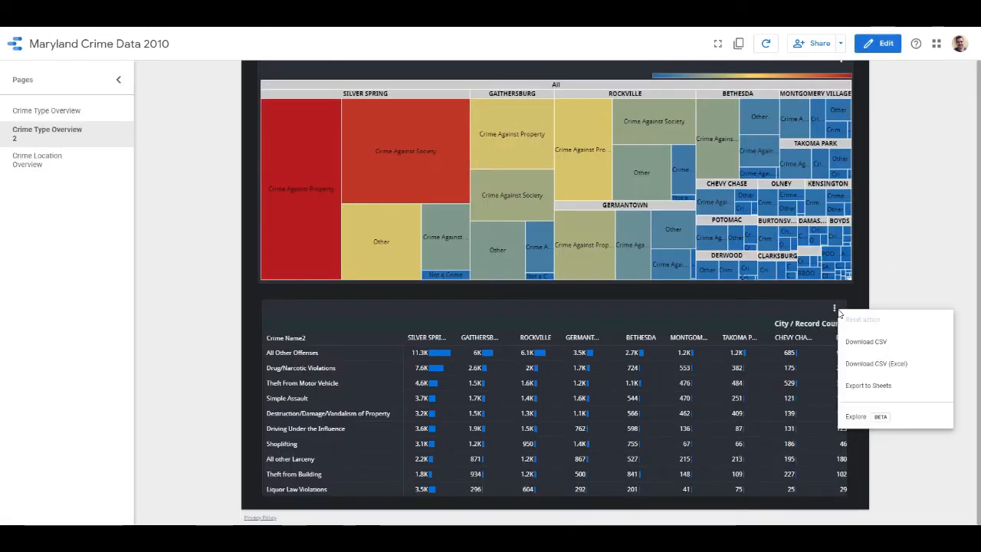
left_click(910, 284)
scroll(716, 442, "down", 4)
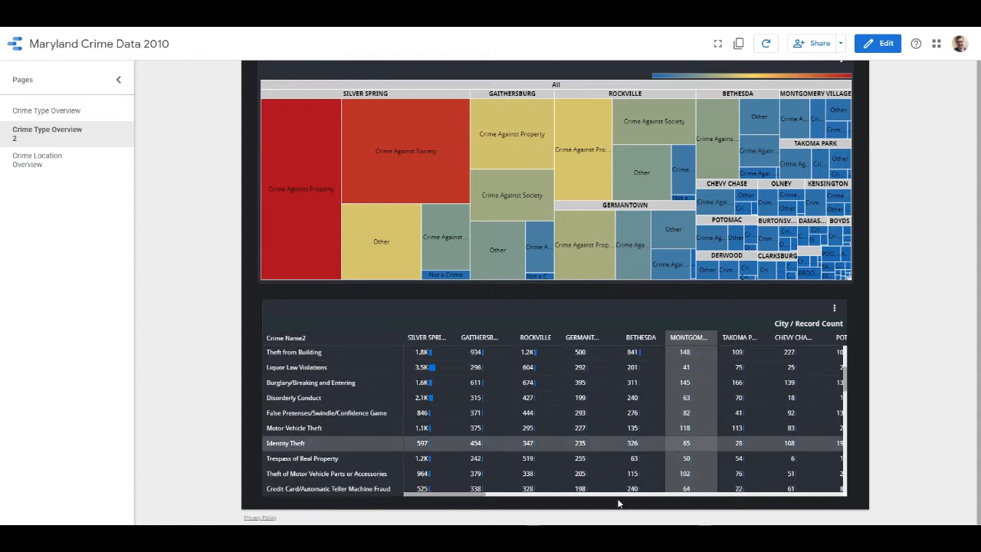
left_click_drag(473, 495, 597, 495)
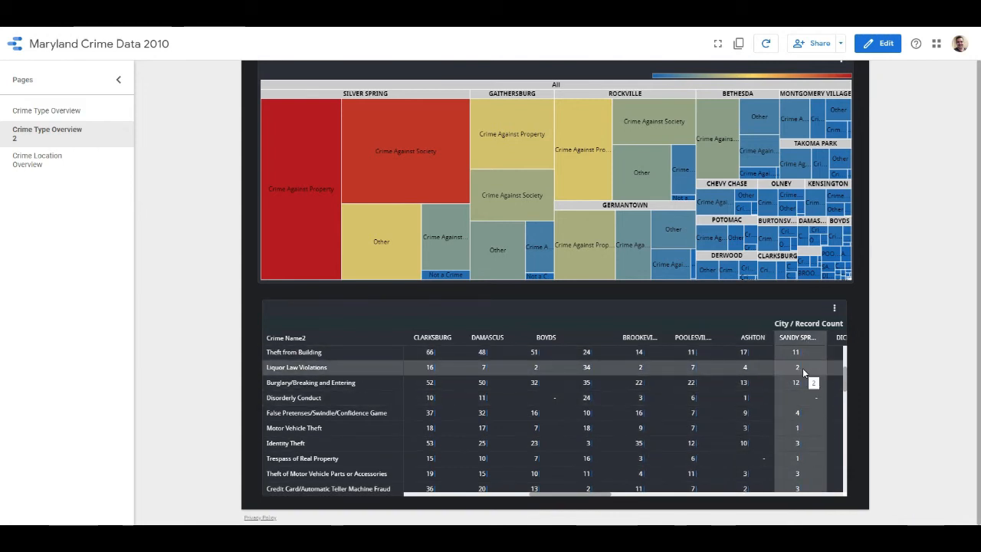
scroll(801, 368, "up", 1)
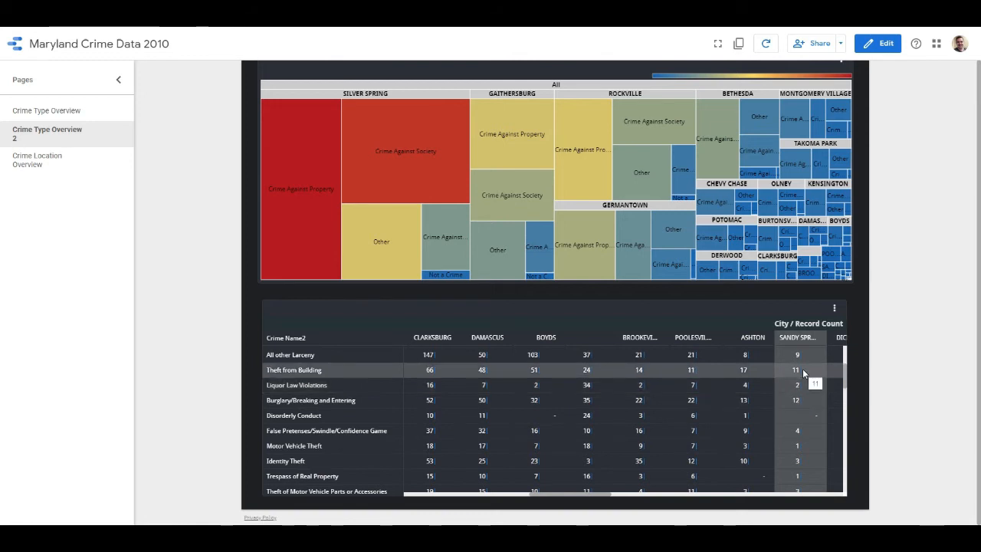
scroll(803, 369, "up", 1)
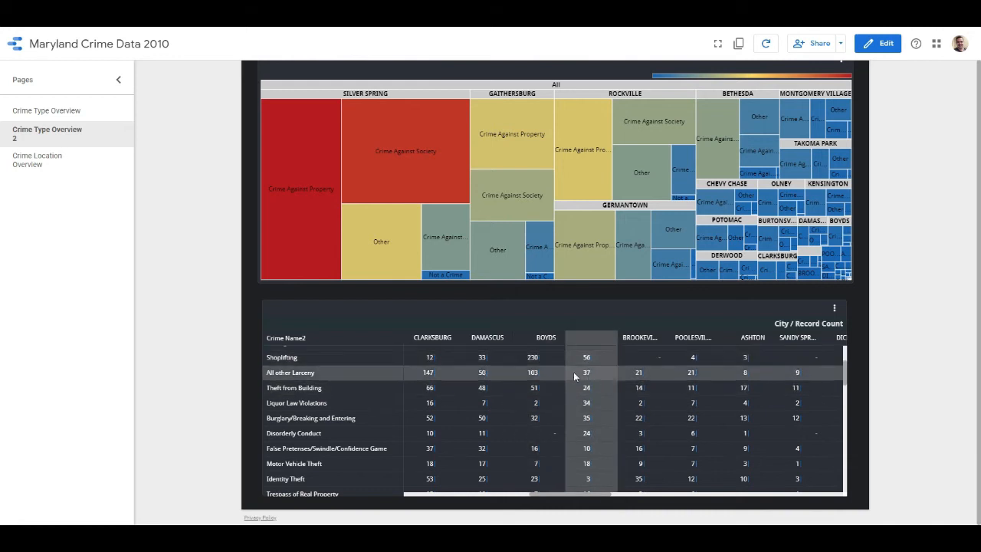
scroll(575, 383, "up", 3)
scroll(580, 443, "up", 1)
left_click_drag(580, 495, 429, 495)
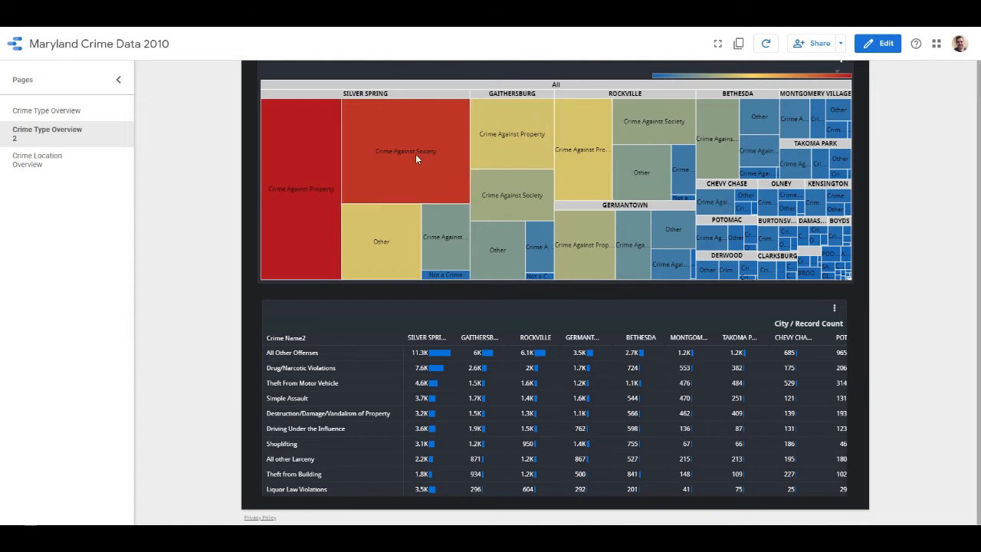
Return to edit mode, compare the Crime Type Overview and Crime Type Overview 2 pages, and select the pivot table
left_click(887, 56)
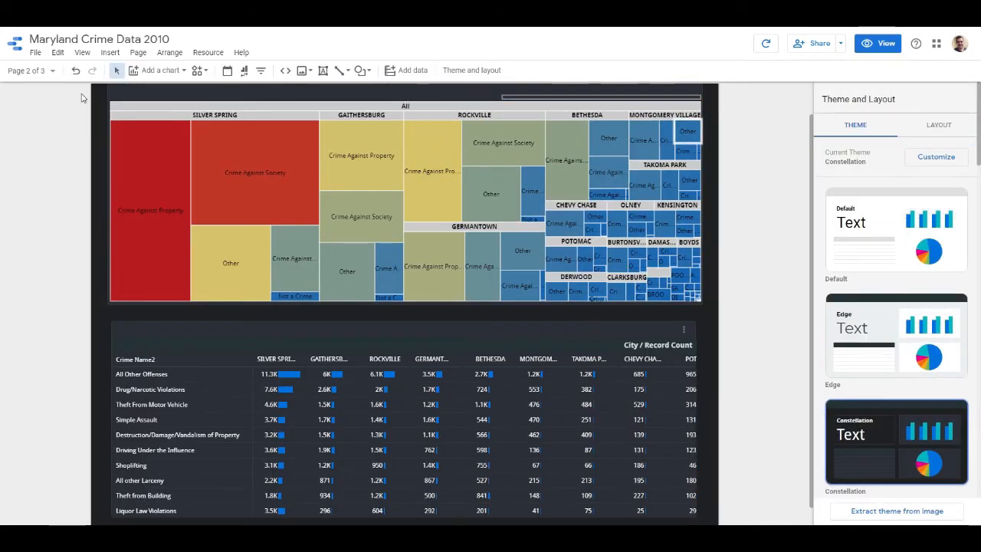
left_click(42, 68)
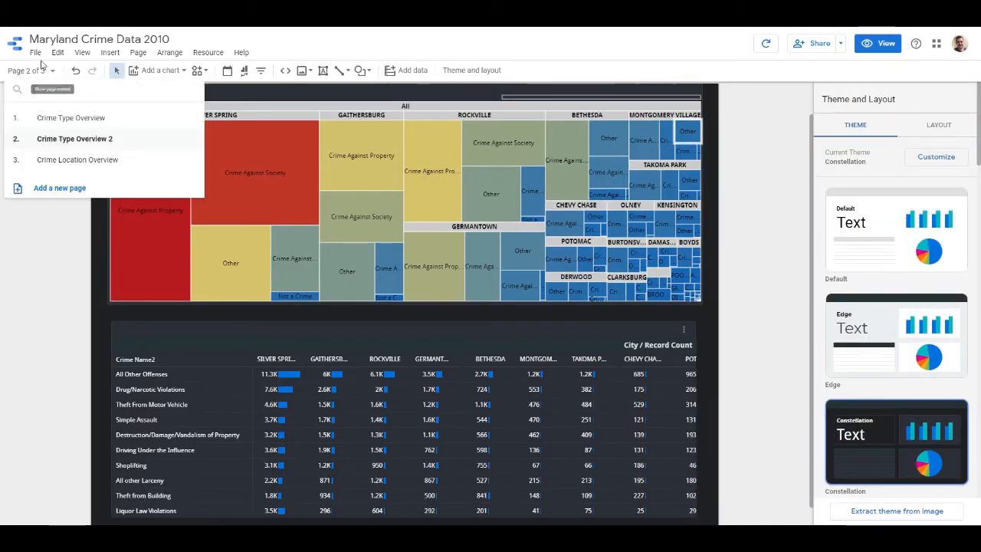
left_click(71, 119)
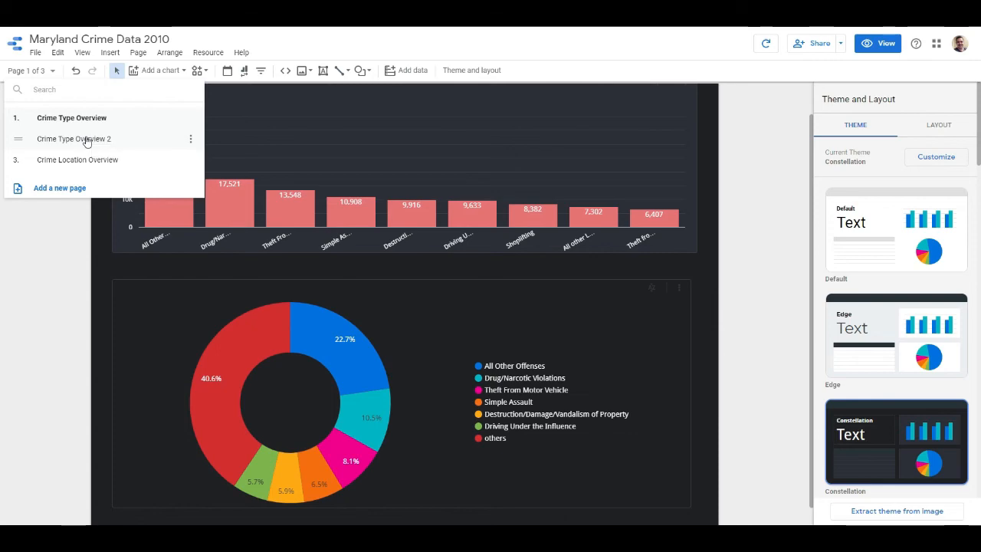
left_click(87, 140)
left_click(87, 119)
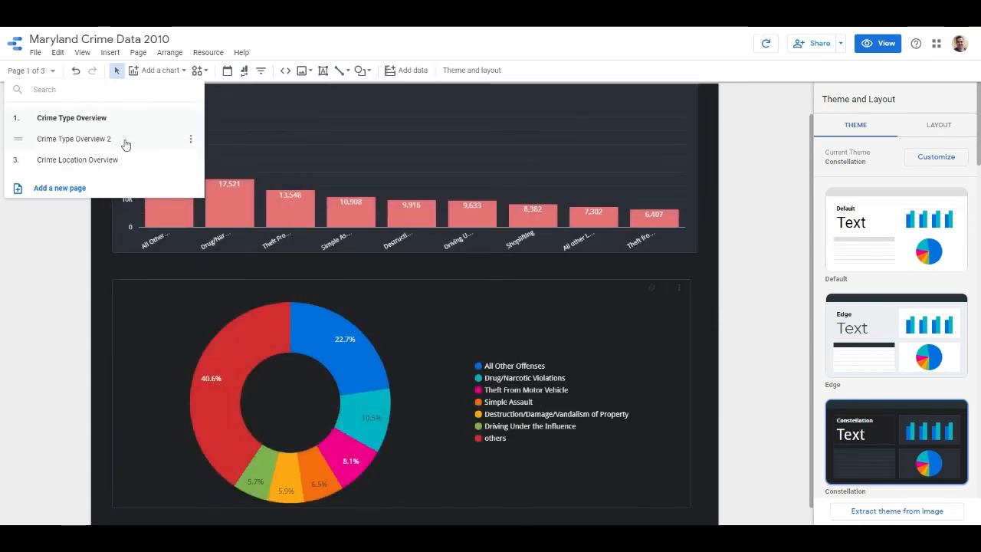
left_click(125, 144)
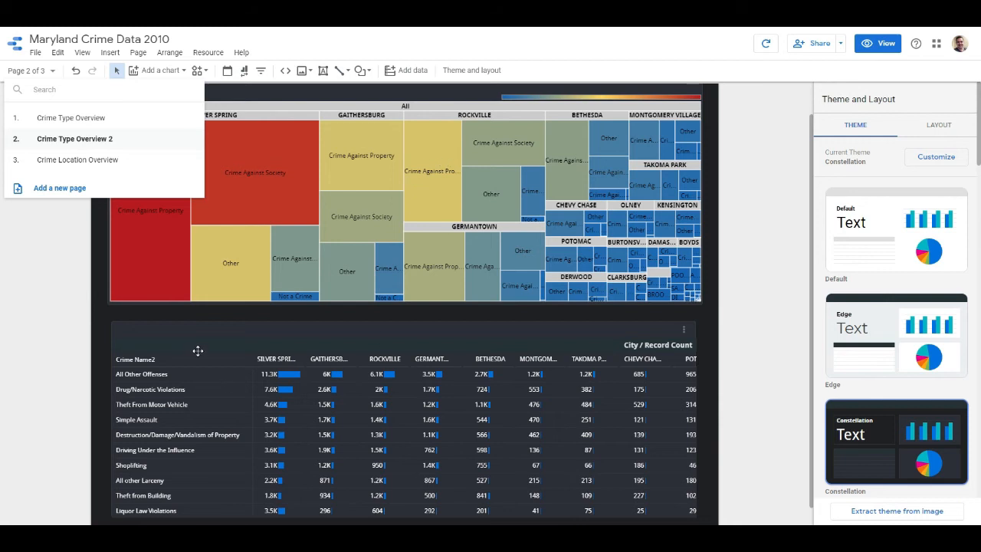
left_click(198, 350)
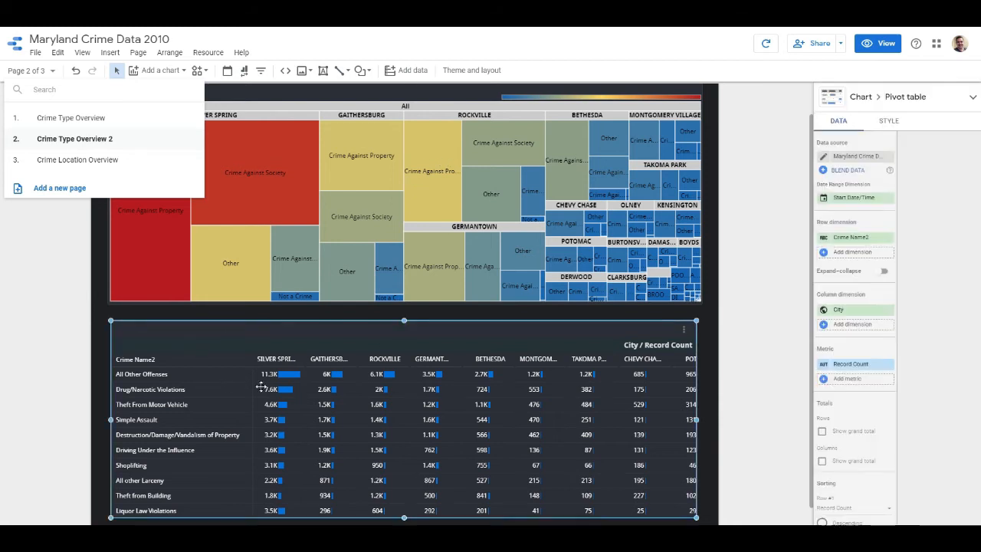
Preview the report in view mode and compare the charts on the Crime Type Overview and Crime Type Overview 2 pages
left_click(787, 266)
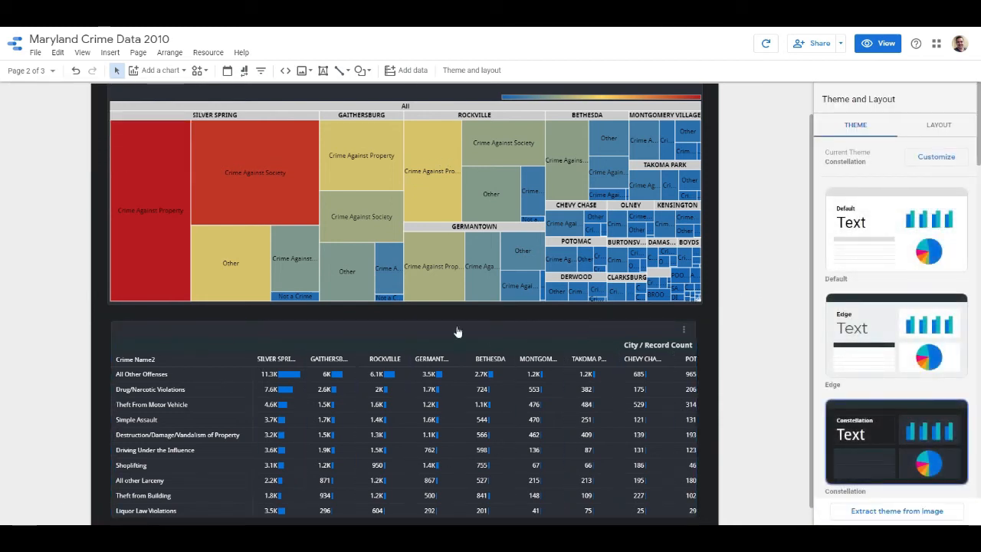
left_click(878, 43)
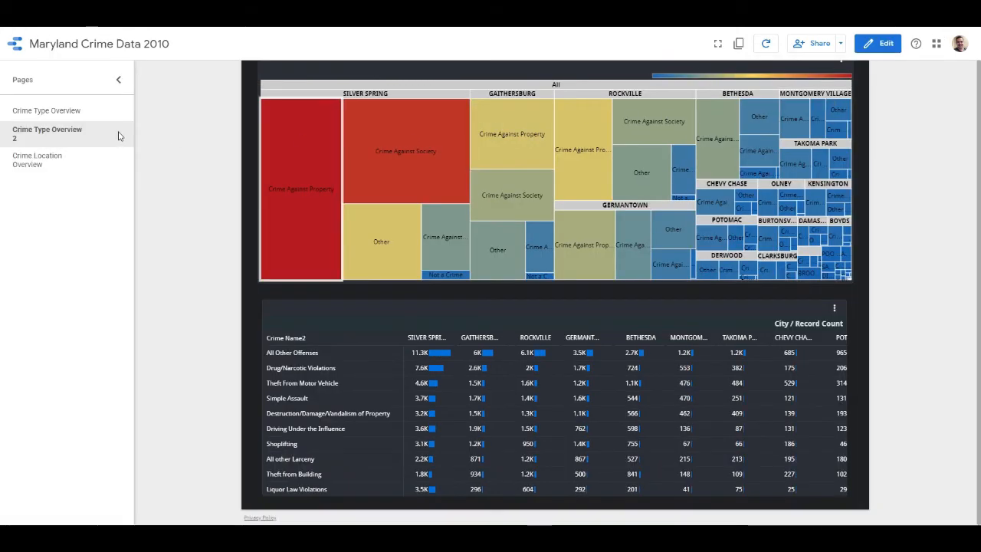
left_click(67, 110)
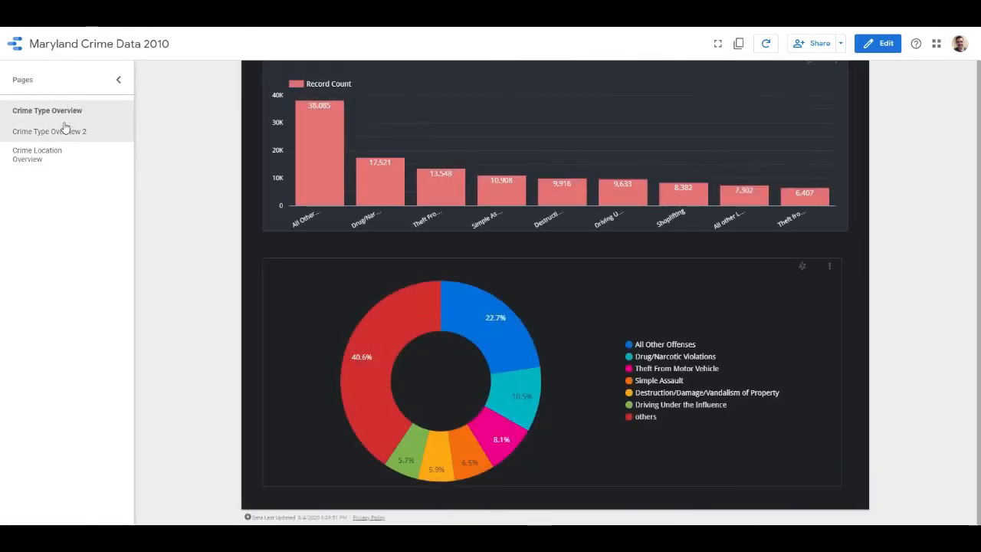
left_click(65, 129)
left_click(66, 113)
left_click(65, 133)
left_click(62, 113)
left_click(57, 132)
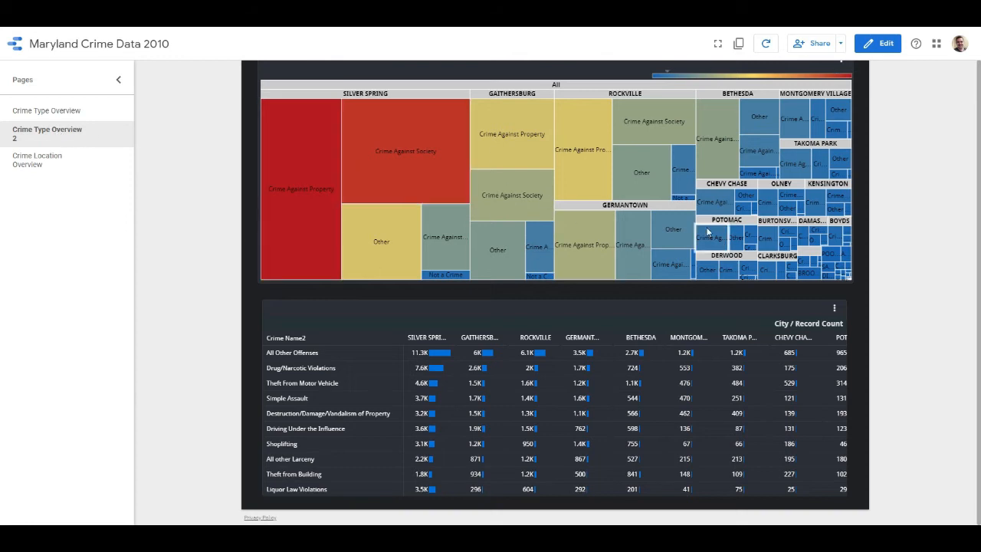
mouse_move(727, 239)
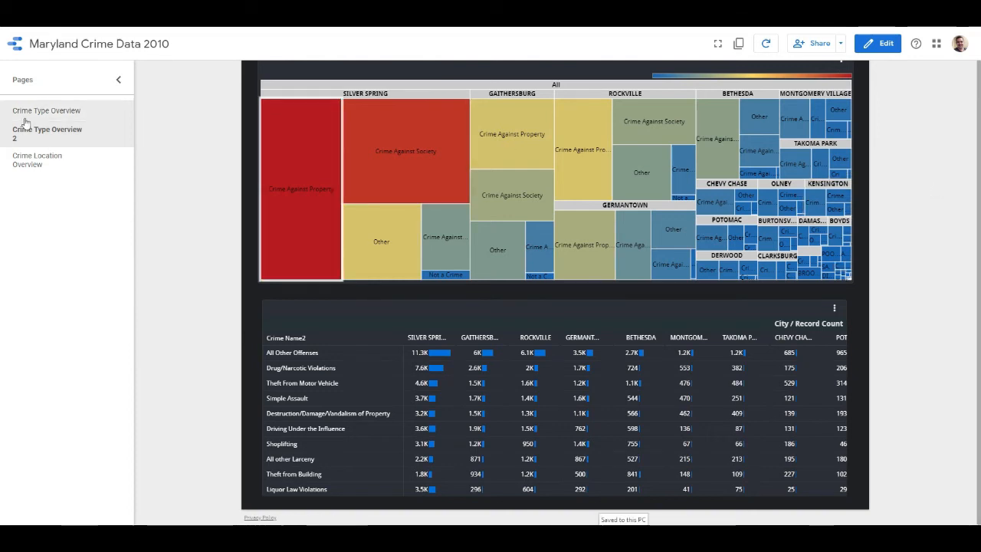
Add a Google Maps chart across the upper part of the Crime Location Overview page, with City as its bubble location
left_click(46, 158)
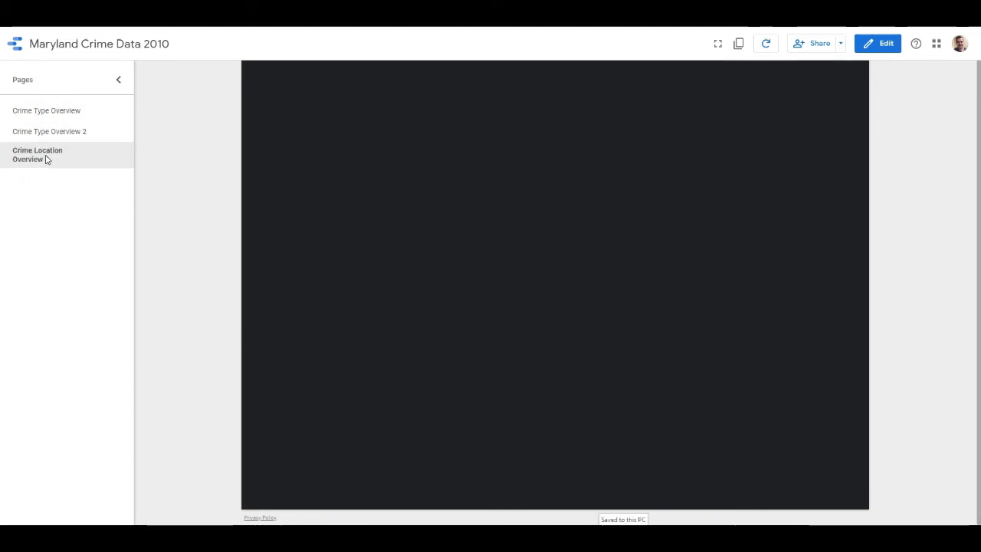
left_click(881, 46)
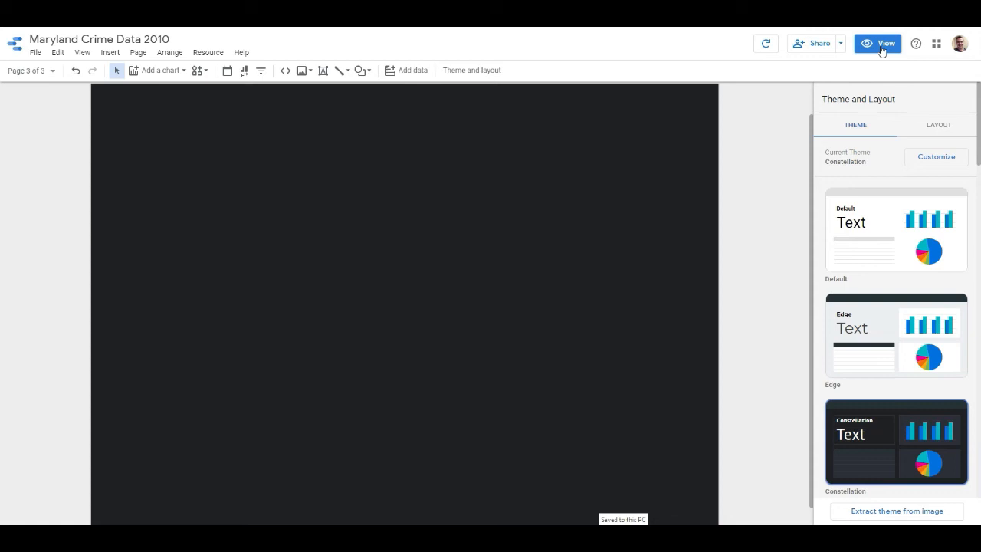
left_click(174, 76)
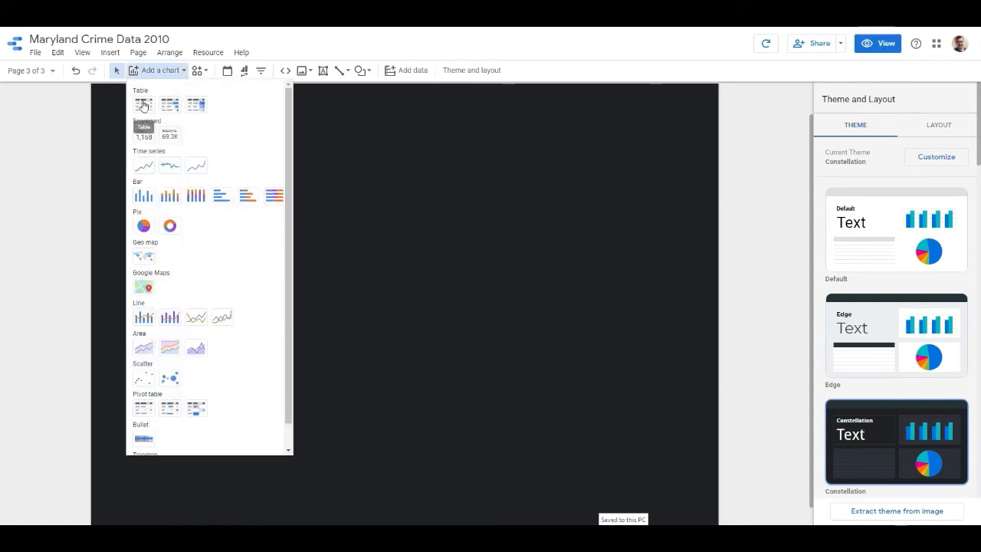
left_click(151, 286)
left_click(106, 109)
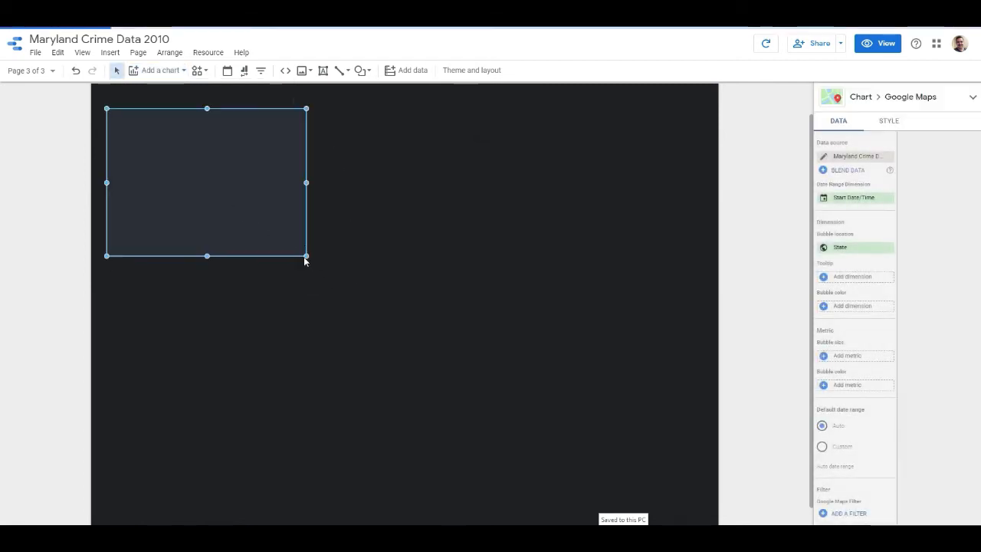
left_click_drag(307, 256, 705, 365)
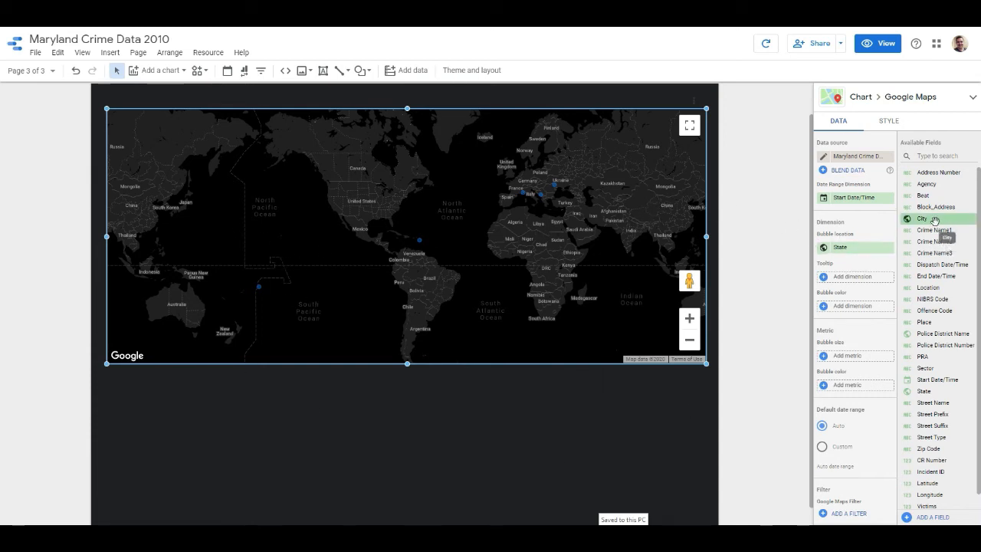
left_click_drag(929, 220, 855, 255)
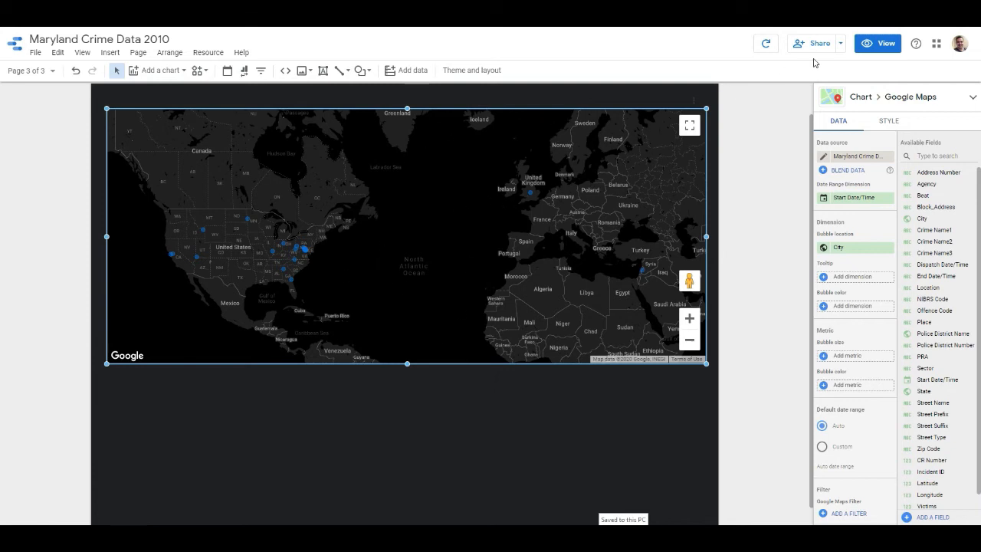
Preview the map in view mode and examine the city bubbles around Washington and Baltimore up close
left_click(878, 43)
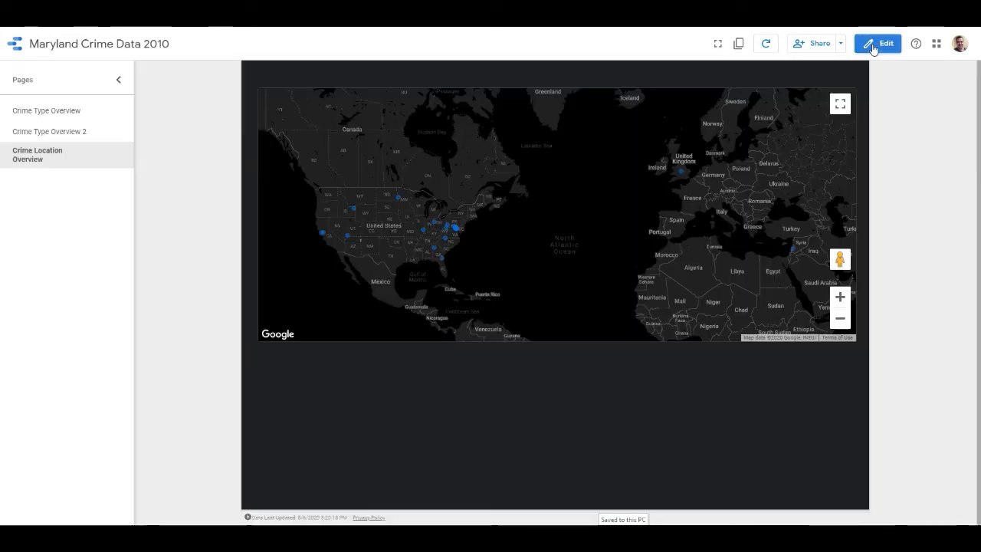
left_click(840, 297)
left_click(840, 296)
left_click_drag(384, 230, 732, 238)
left_click(840, 296)
left_click(840, 296)
left_click(840, 297)
left_click_drag(771, 291, 604, 266)
left_click(840, 297)
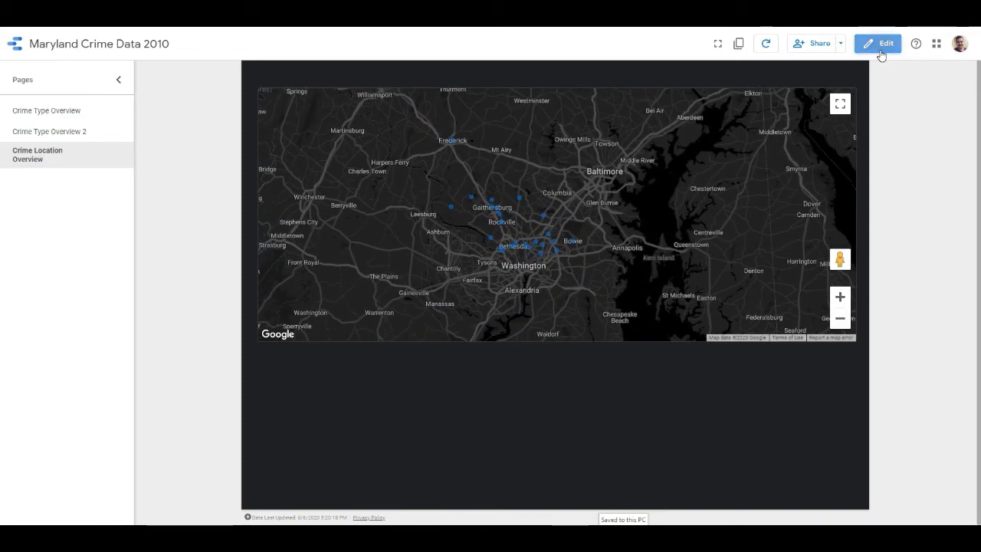
Return to edit mode, try Zip Code as the map's bubble location, and set it back to City
left_click(881, 44)
left_click(458, 237)
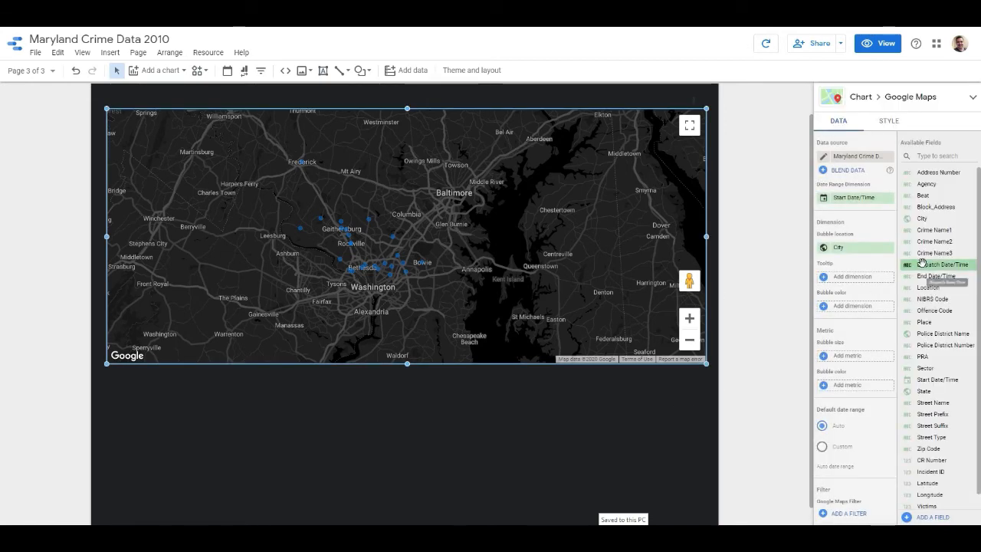
scroll(926, 330, "down", 1)
left_click_drag(929, 434, 860, 250)
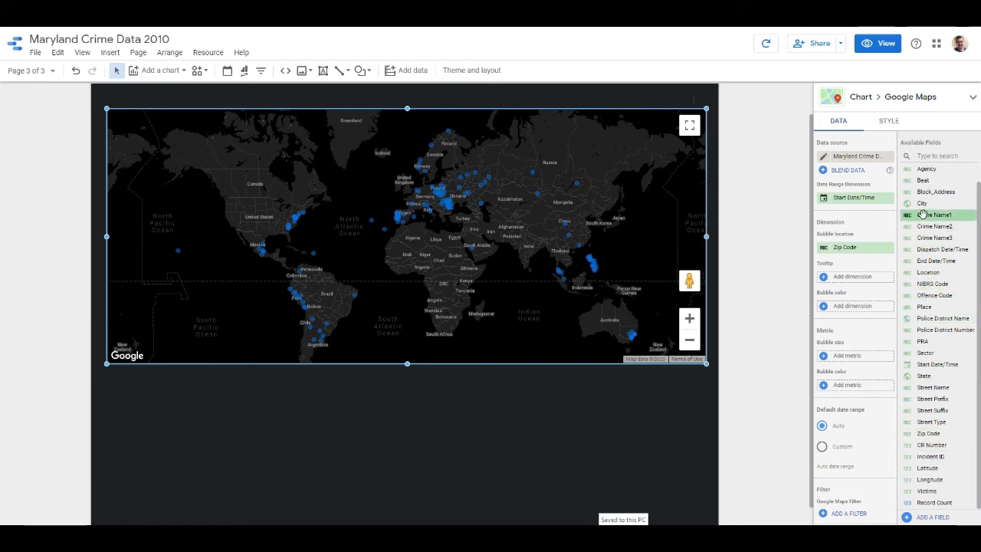
left_click_drag(929, 203, 847, 247)
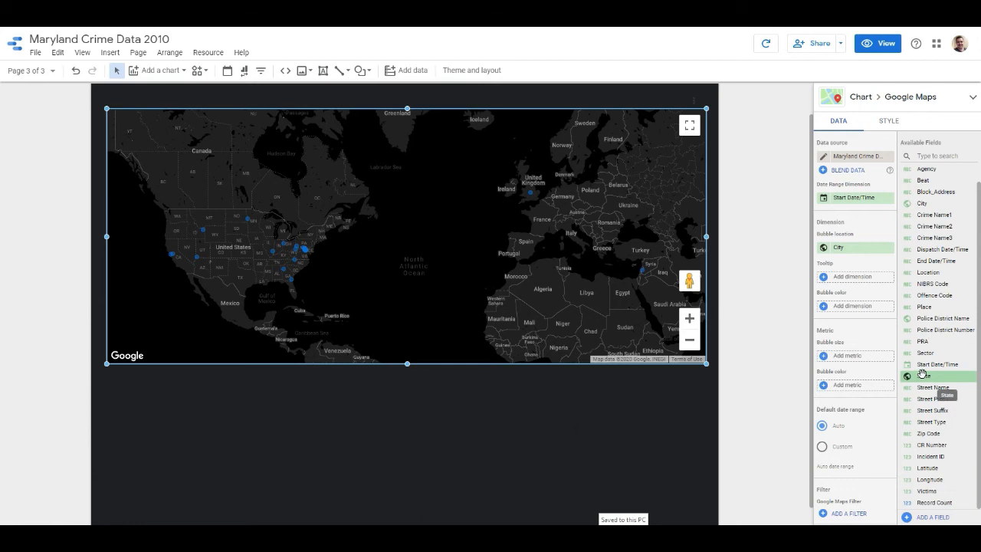
Size the map's bubbles by Record Count and check the city bubbles around Washington in view mode
left_click_drag(936, 502, 852, 358)
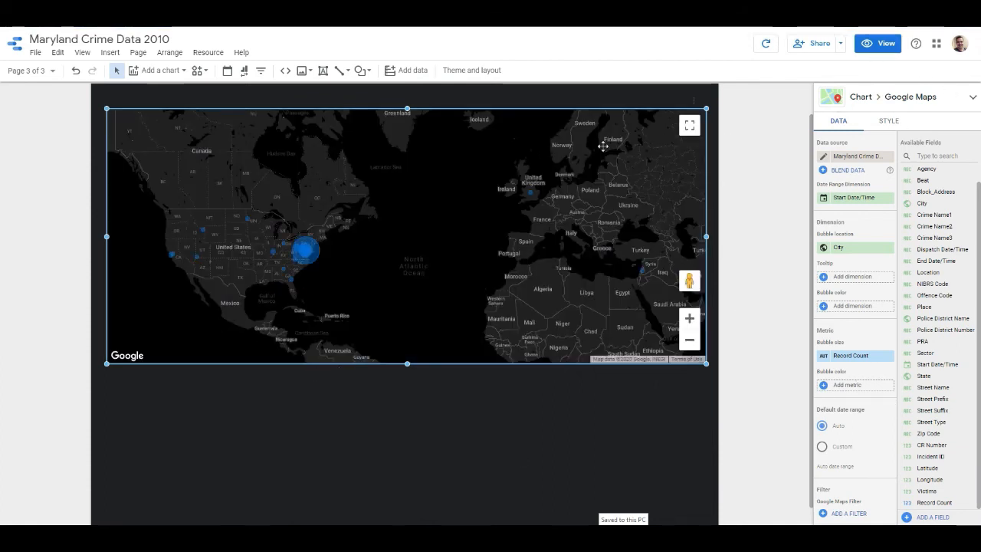
left_click(879, 43)
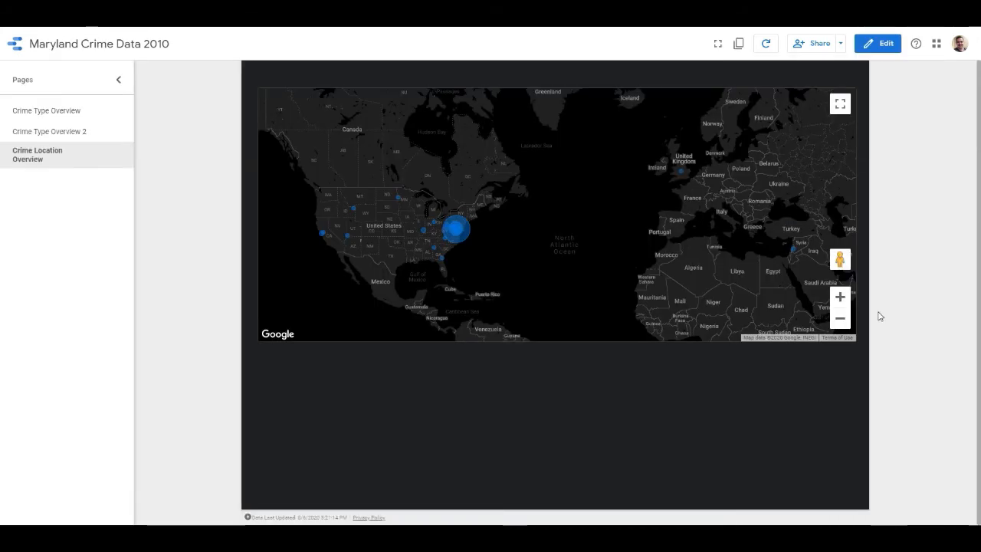
left_click(840, 296)
left_click_drag(484, 263, 582, 260)
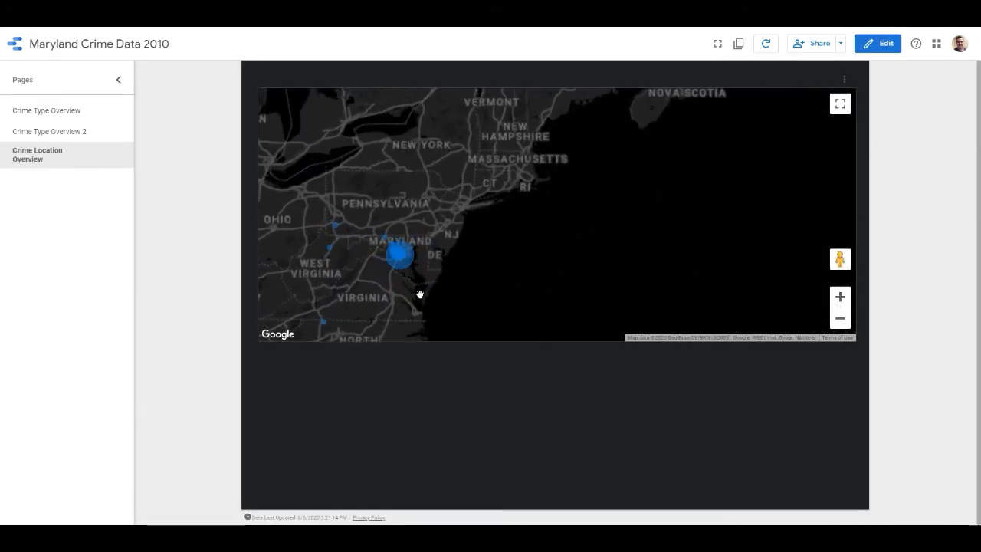
left_click_drag(419, 294, 583, 256)
scroll(572, 222, "up", 5)
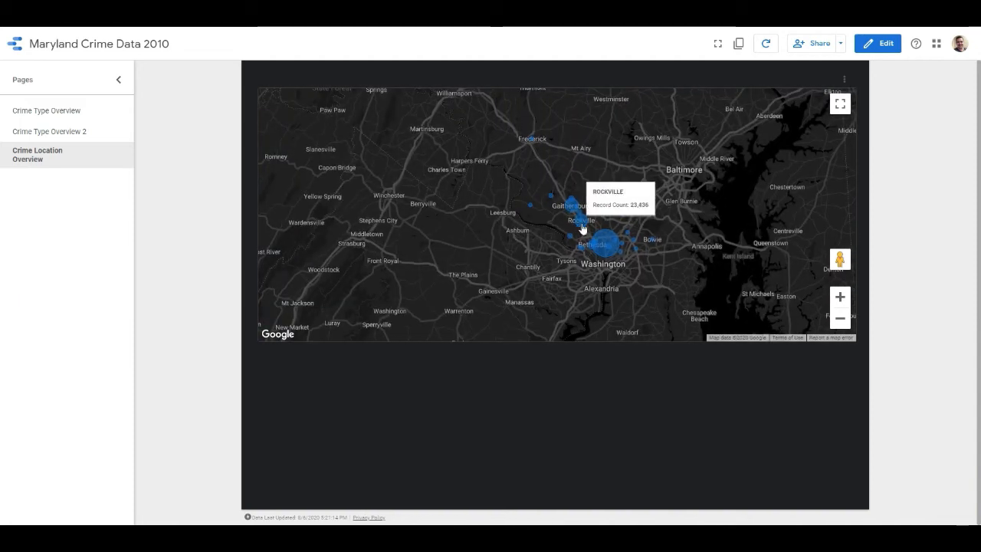
mouse_move(564, 197)
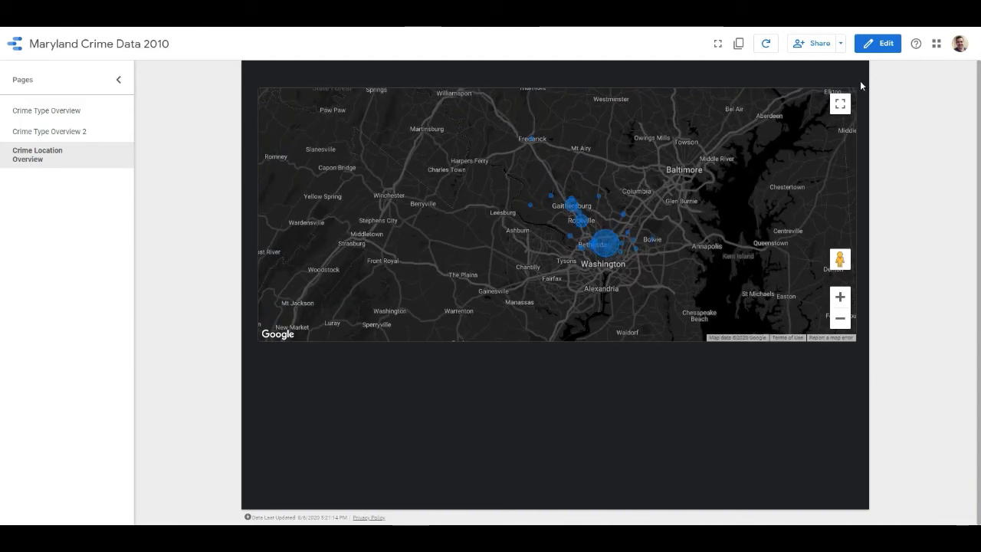
Return to edit mode, try the Satellite background on the map chart, and switch it back to Map
left_click(875, 46)
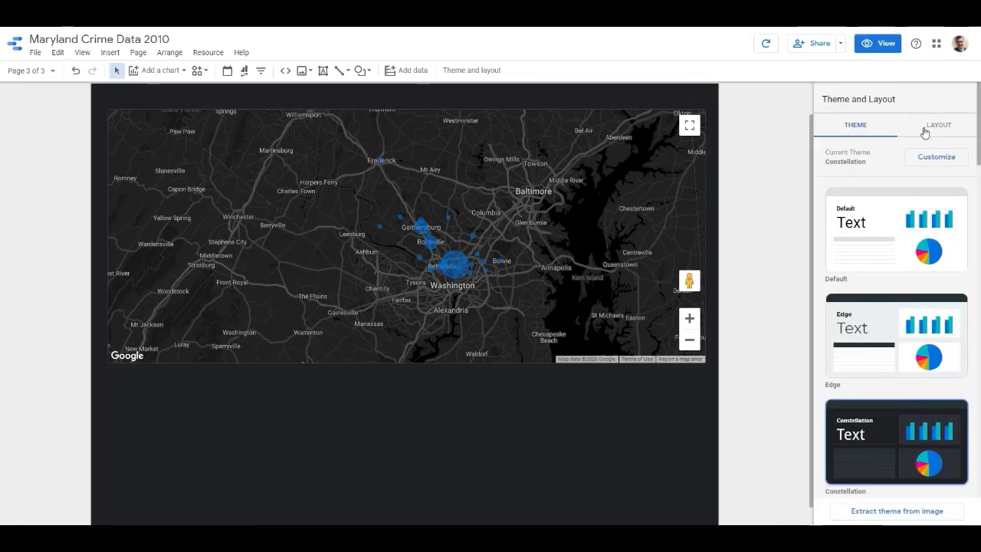
left_click(527, 204)
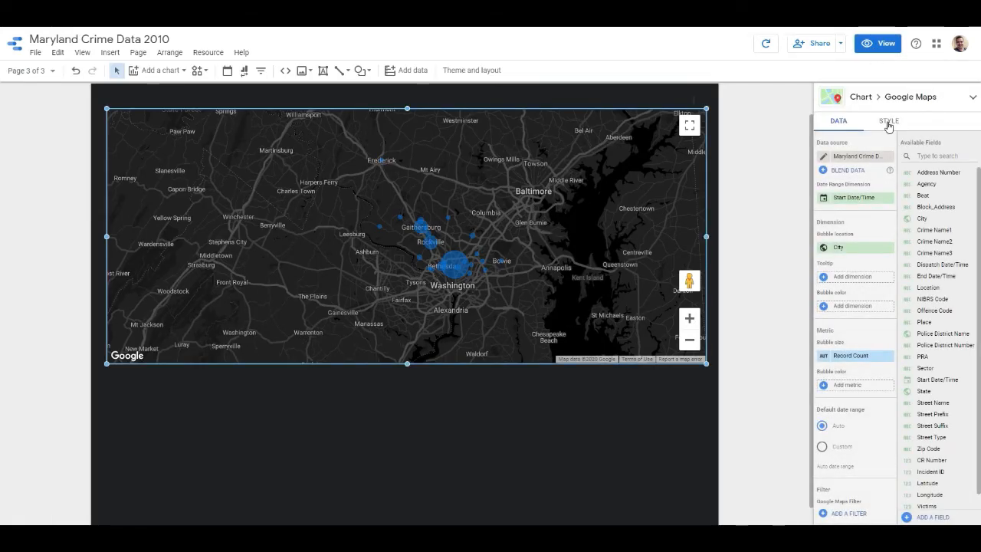
left_click(889, 122)
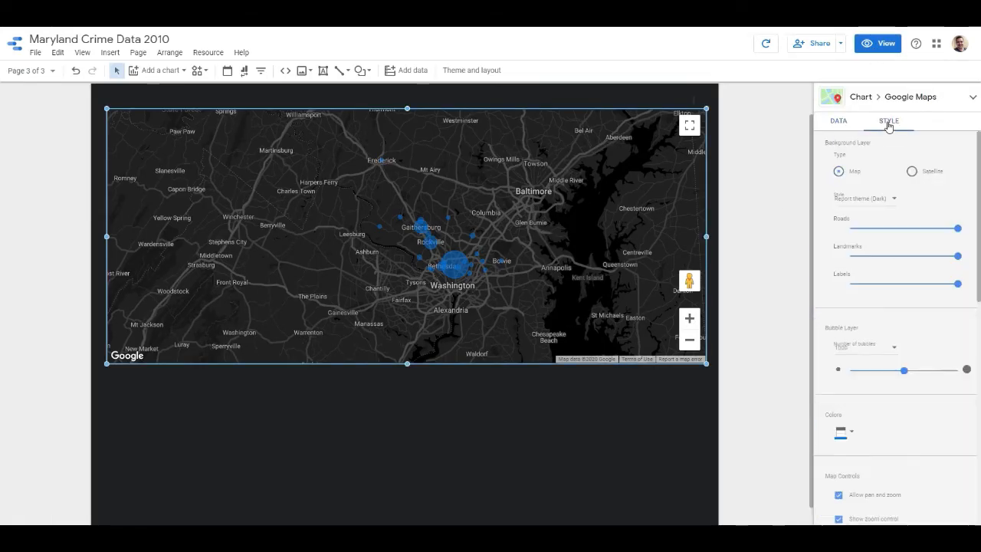
left_click(913, 172)
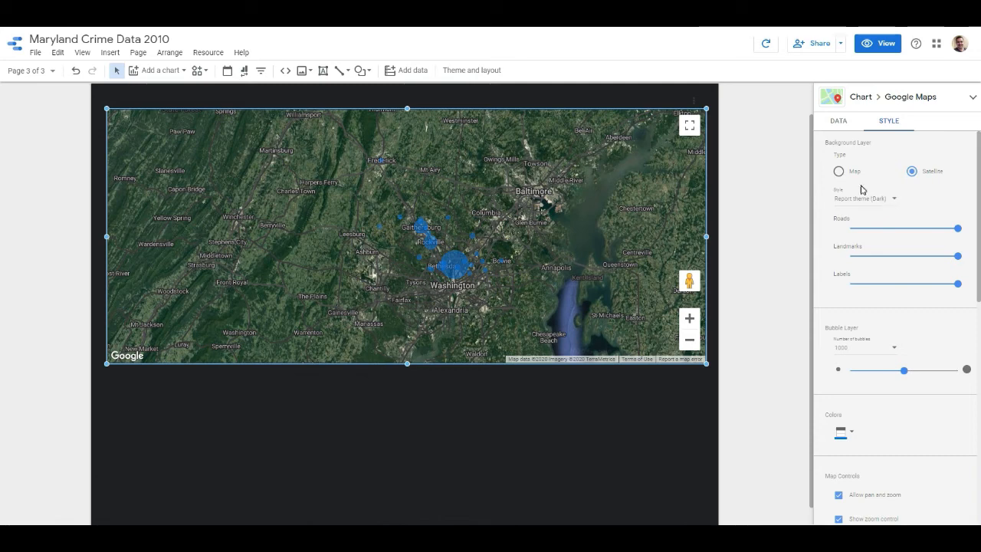
left_click(839, 172)
Move the map chart slightly upward on the page and colour its bubbles dark red after trying amber
mouse_move(547, 301)
left_mouse_down()
mouse_move(530, 281)
mouse_move(552, 291)
mouse_move(547, 285)
left_mouse_up()
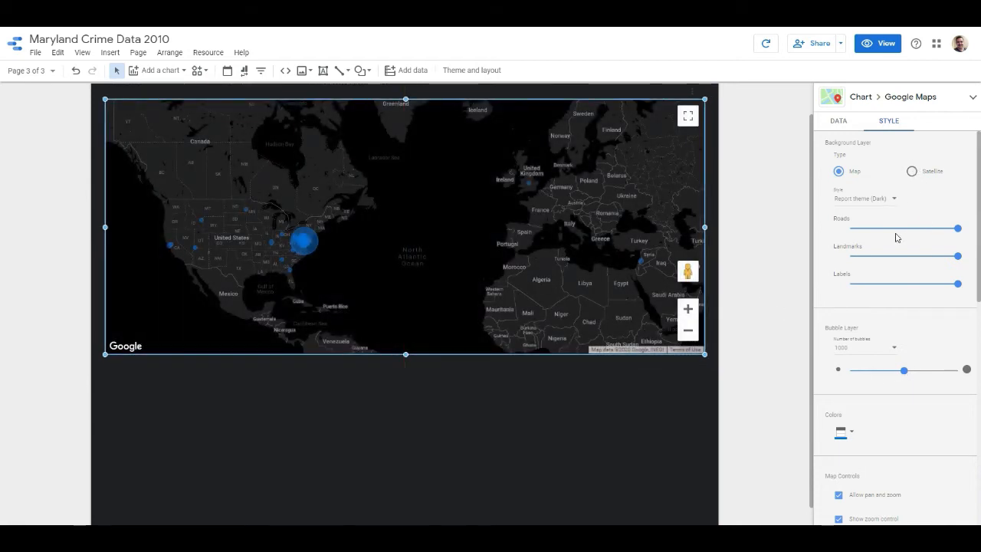
scroll(906, 307, "down", 2)
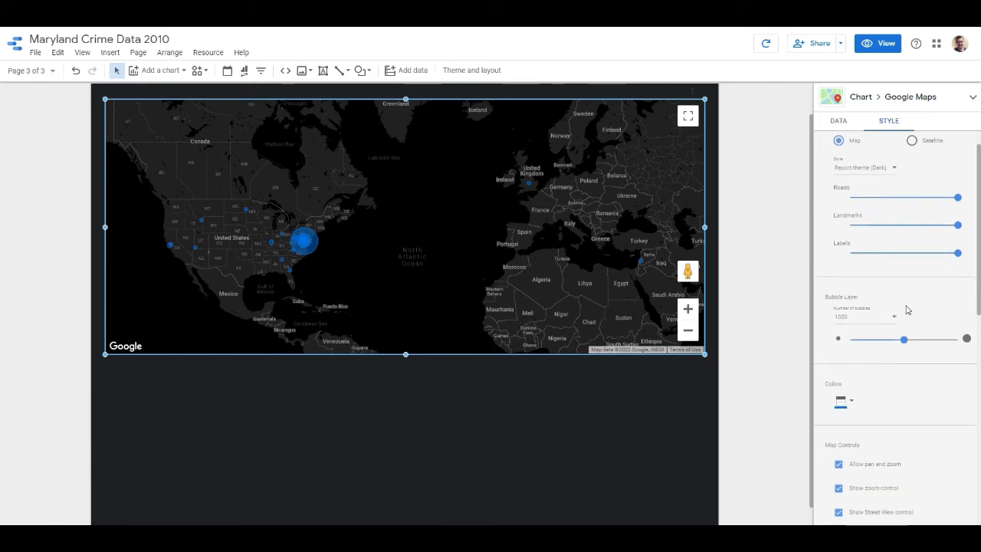
scroll(890, 383, "down", 1)
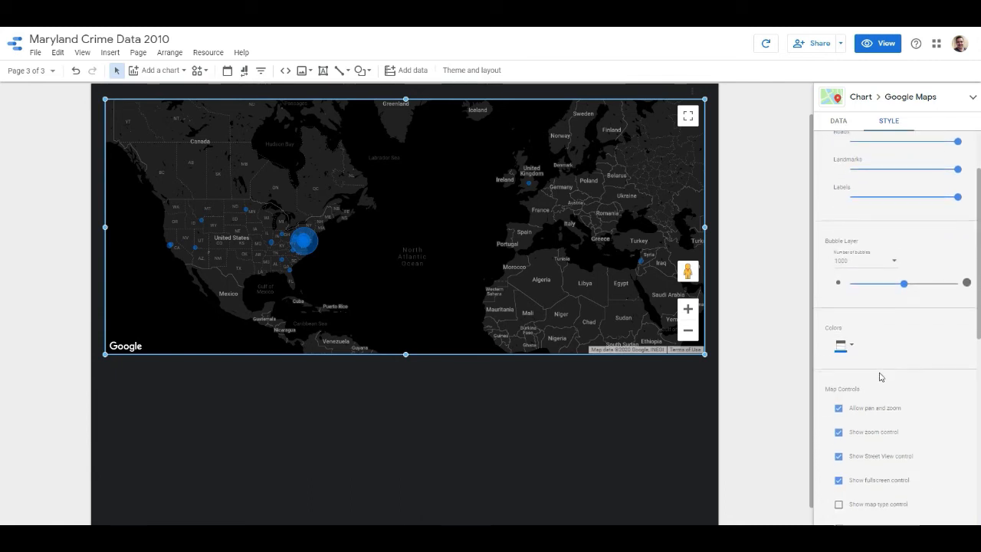
left_click(842, 347)
left_click(866, 206)
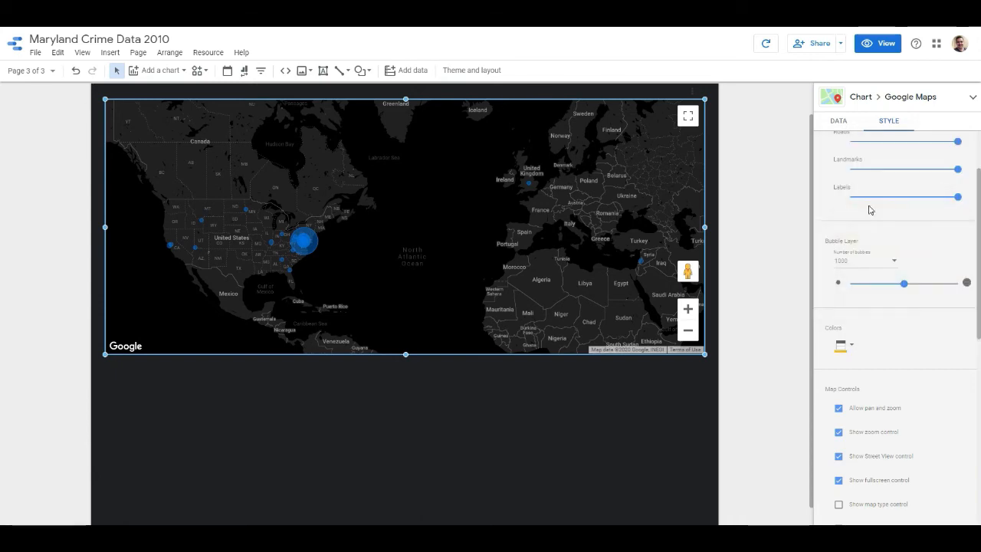
left_click(842, 345)
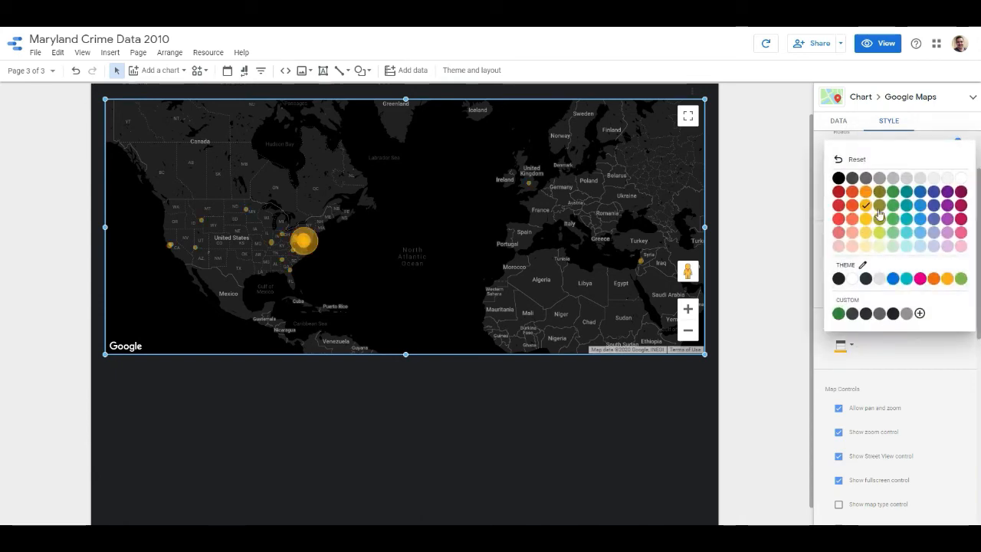
left_click(843, 193)
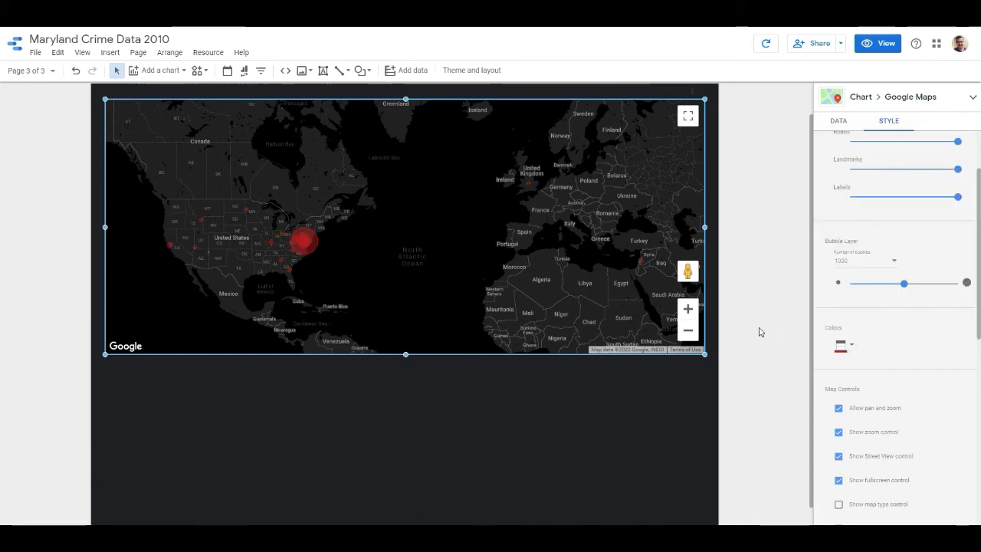
Set the map's chart header to Always show and deselect the map
scroll(880, 429, "down", 1)
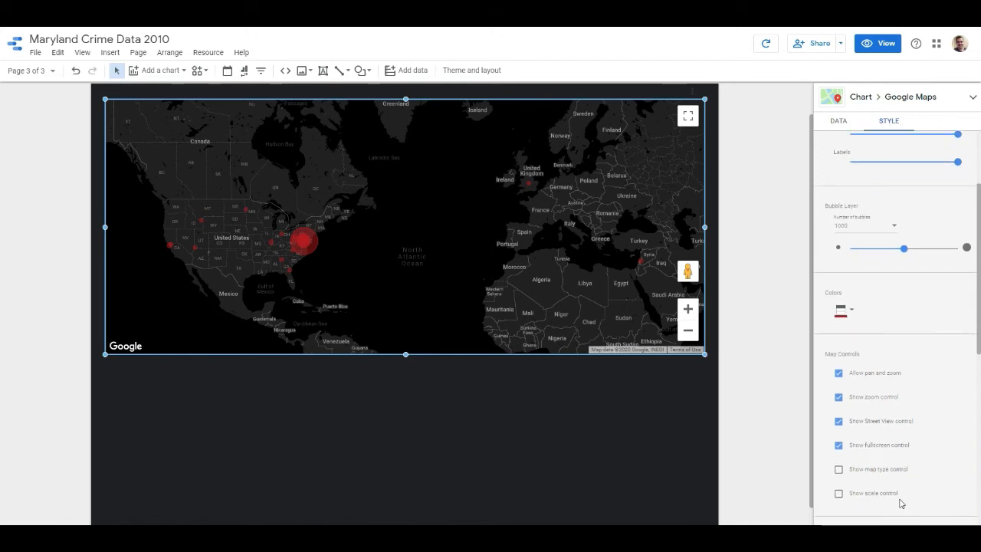
scroll(898, 491, "down", 2)
scroll(880, 450, "down", 2)
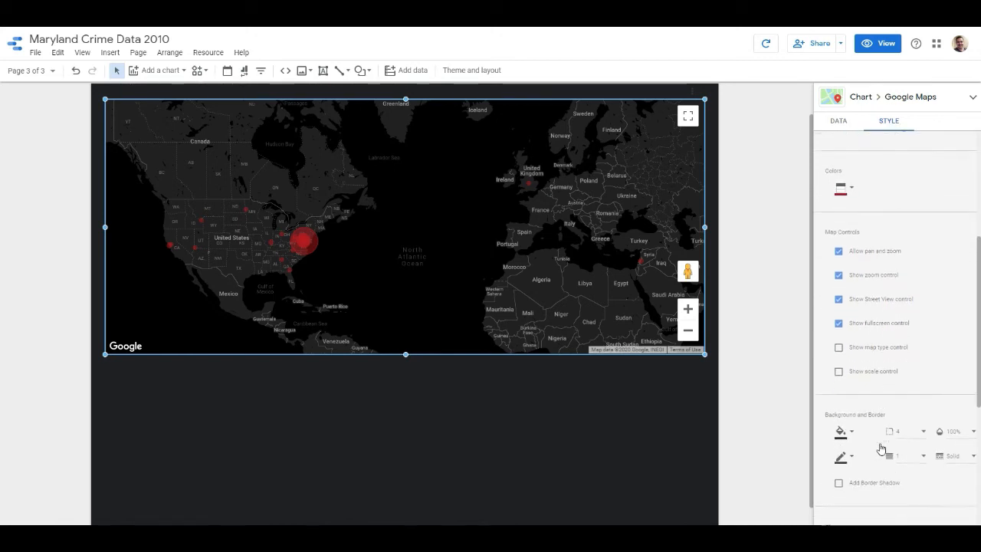
scroll(880, 450, "down", 3)
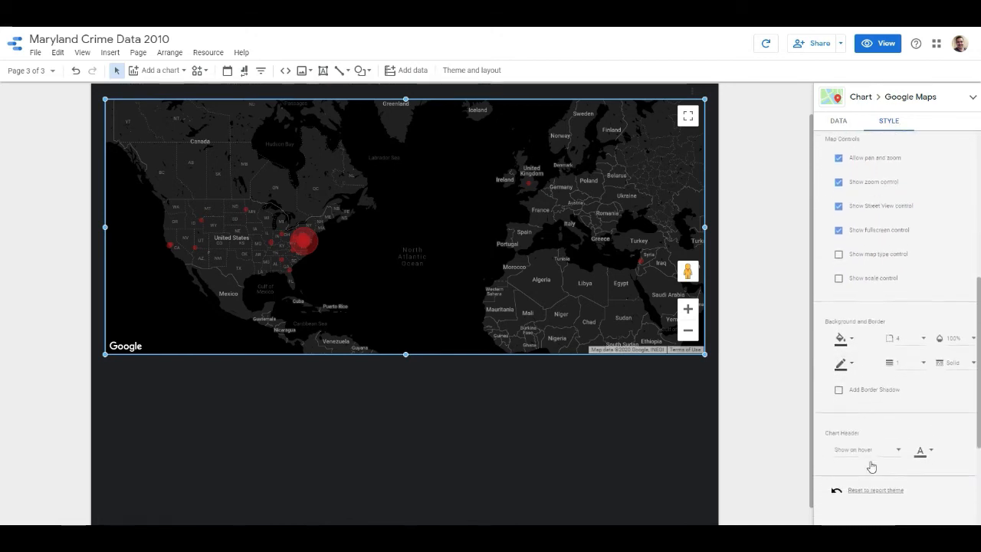
scroll(872, 467, "down", 1)
left_click(891, 423)
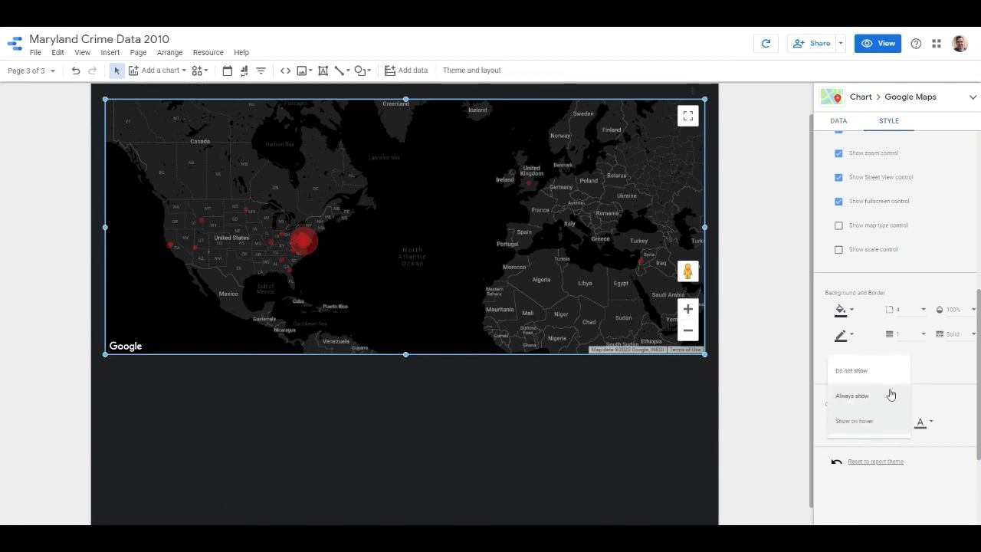
left_click(886, 398)
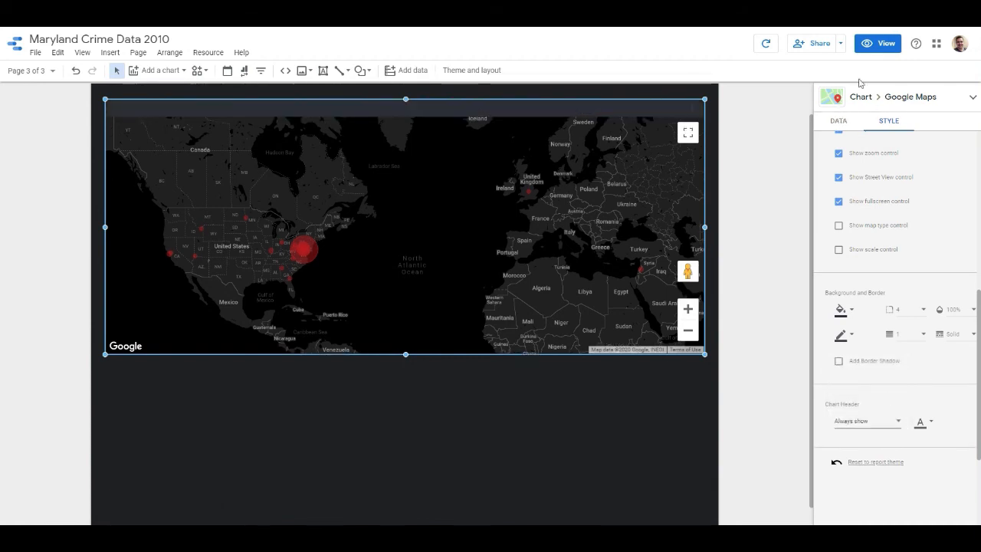
left_click(836, 124)
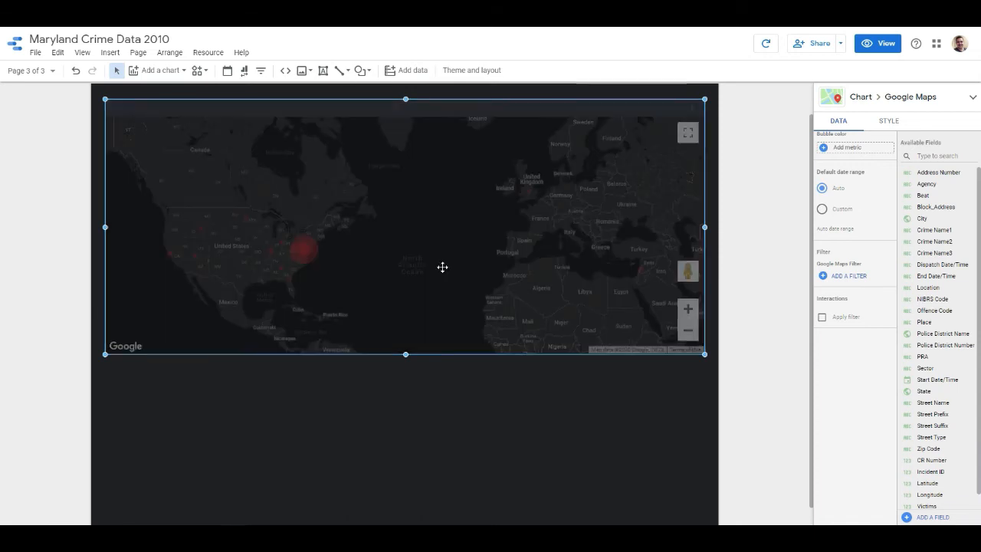
left_click(747, 254)
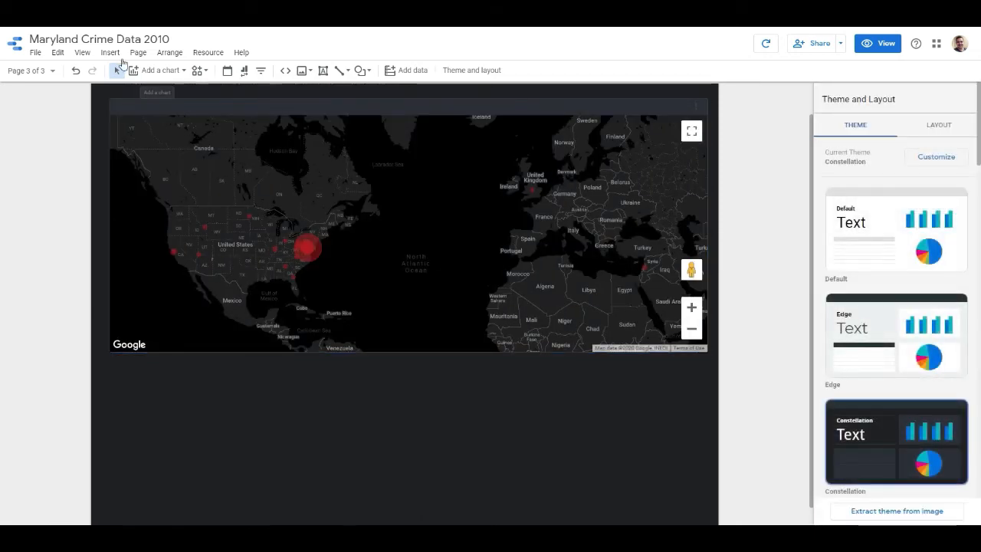
Add a table with heatmap below the map and widen it to match the map's width
left_click(109, 52)
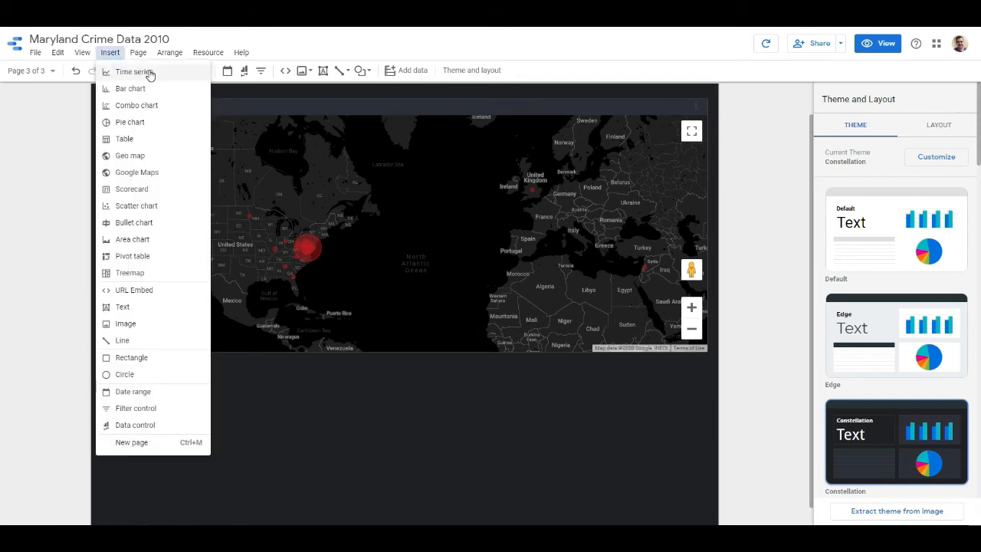
left_click(184, 75)
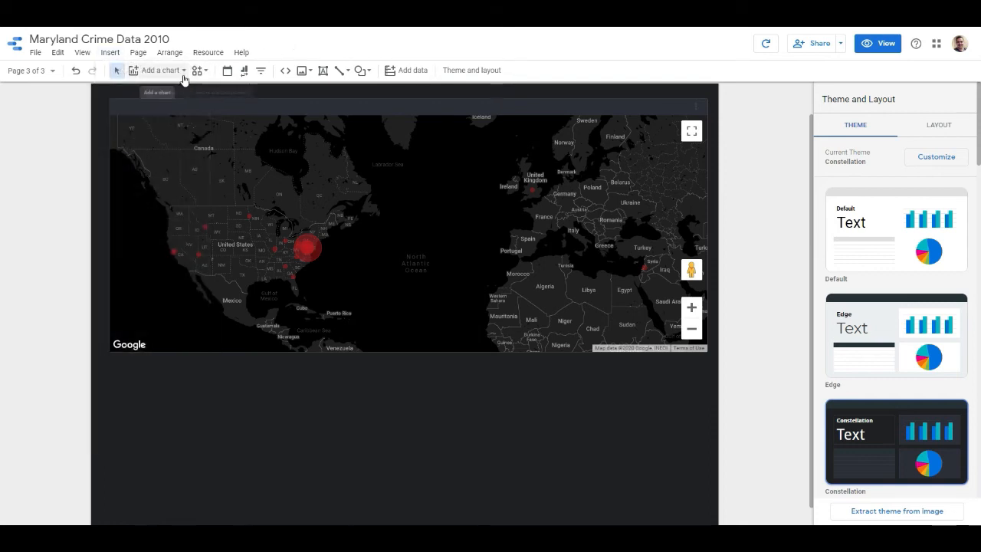
left_click(182, 73)
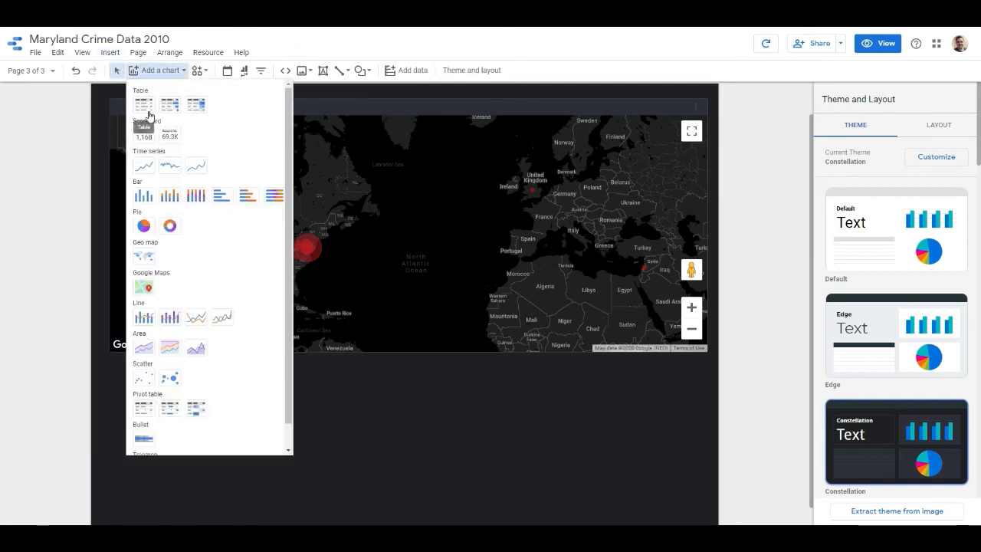
left_click(205, 107)
left_click(111, 373)
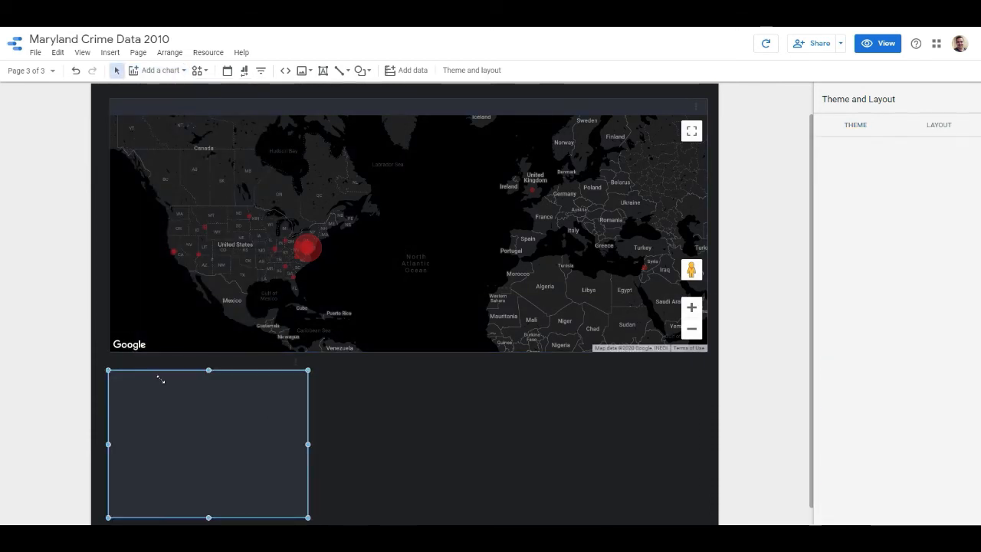
left_click_drag(307, 444, 707, 444)
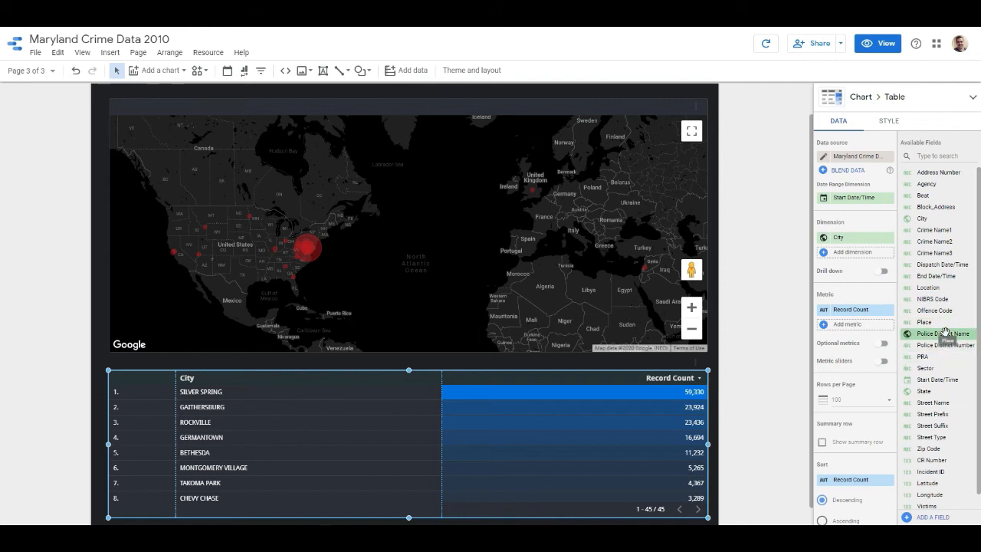
Add Police District Name and Crime Name2 as table dimensions and resize the columns so their text fits
left_click_drag(945, 332, 381, 399)
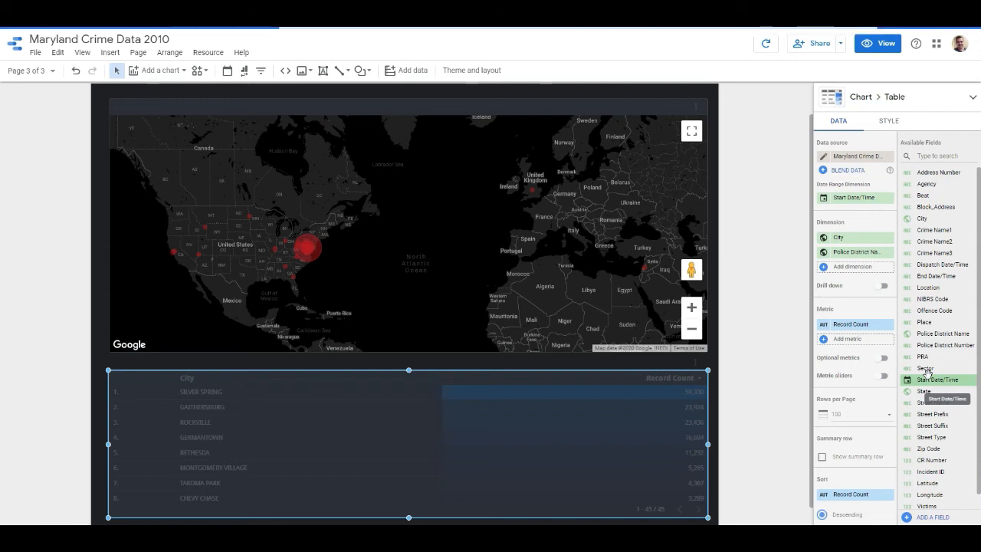
scroll(923, 375, "down", 1)
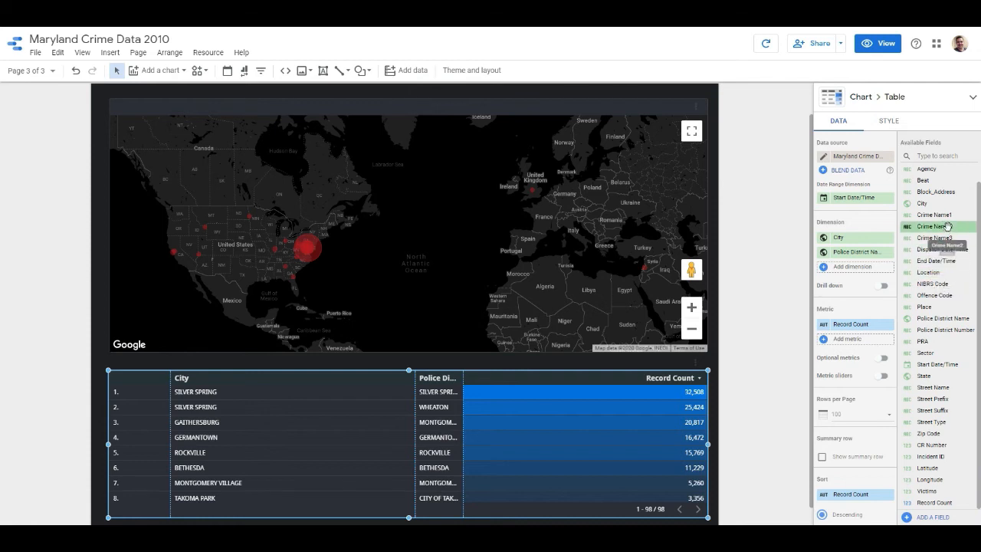
left_click_drag(935, 227, 403, 429)
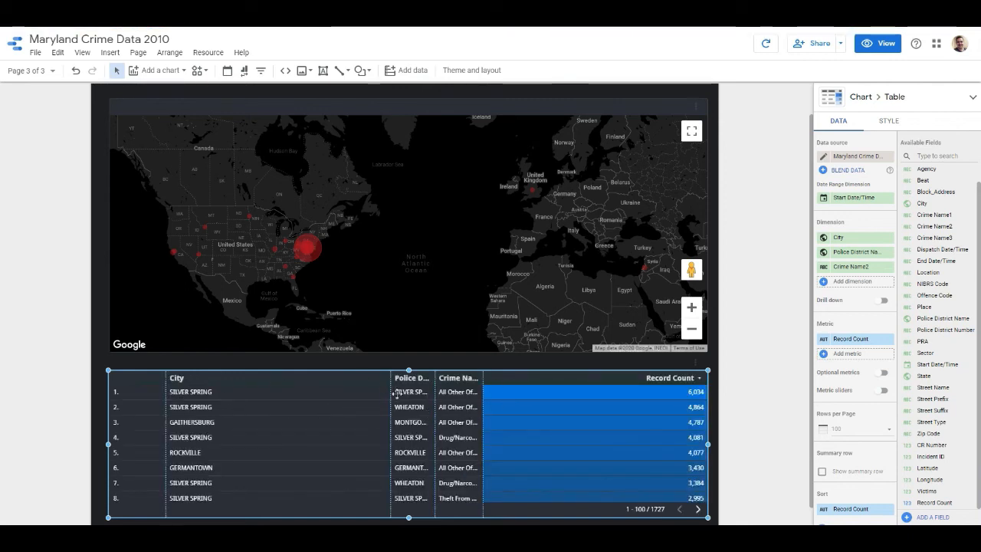
left_click_drag(436, 377, 243, 383)
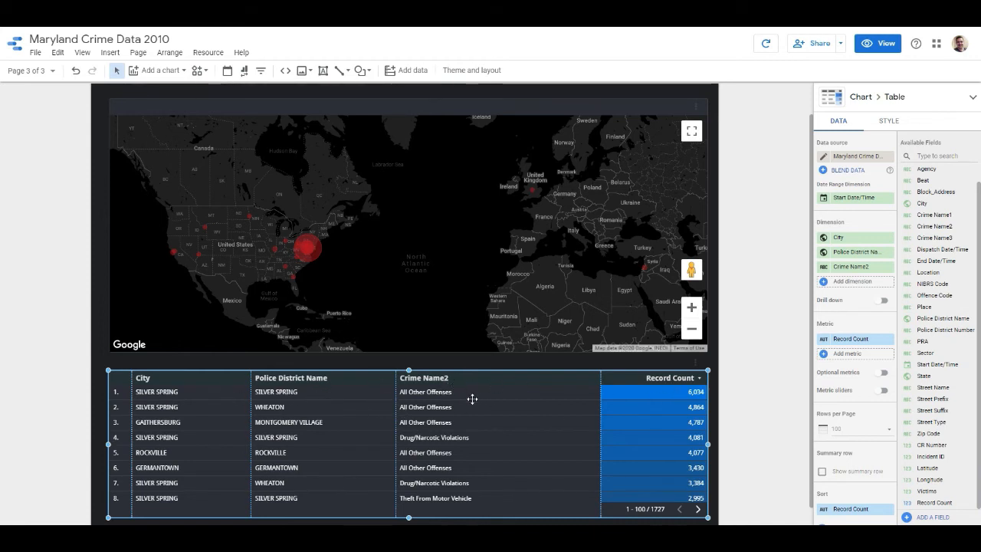
Turn off the row numbers in the table body
scroll(735, 386, "down", 1)
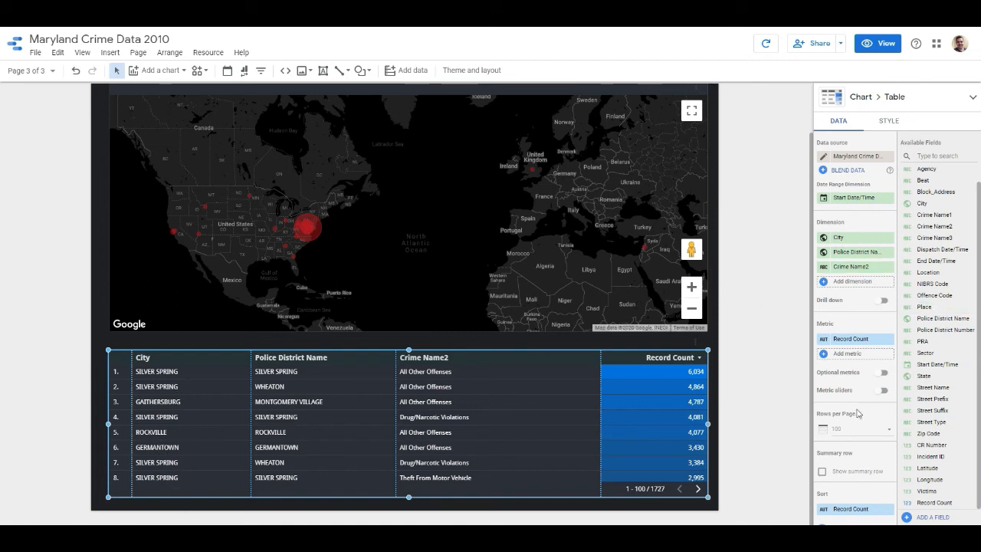
scroll(858, 465, "down", 1)
scroll(859, 465, "down", 2)
scroll(793, 436, "up", 1)
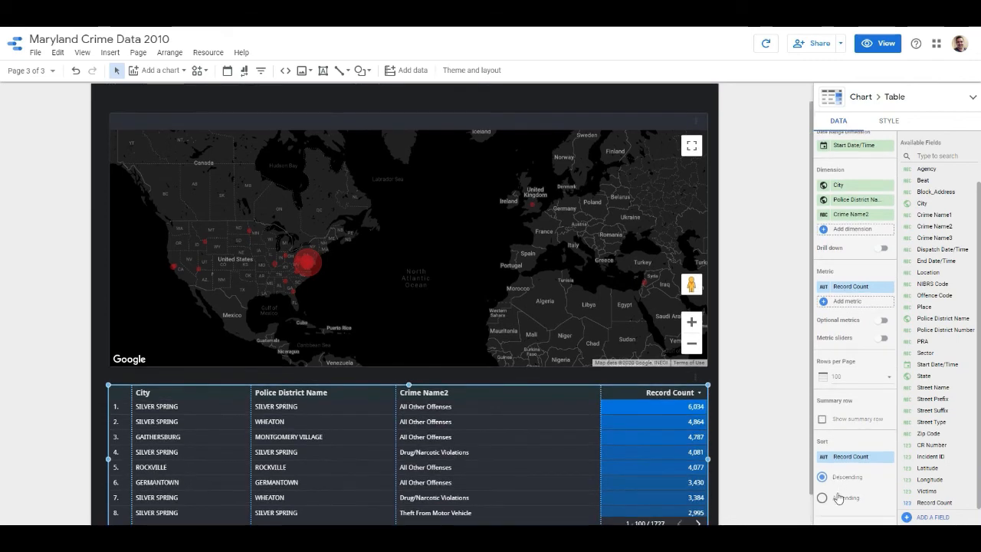
scroll(778, 438, "down", 1)
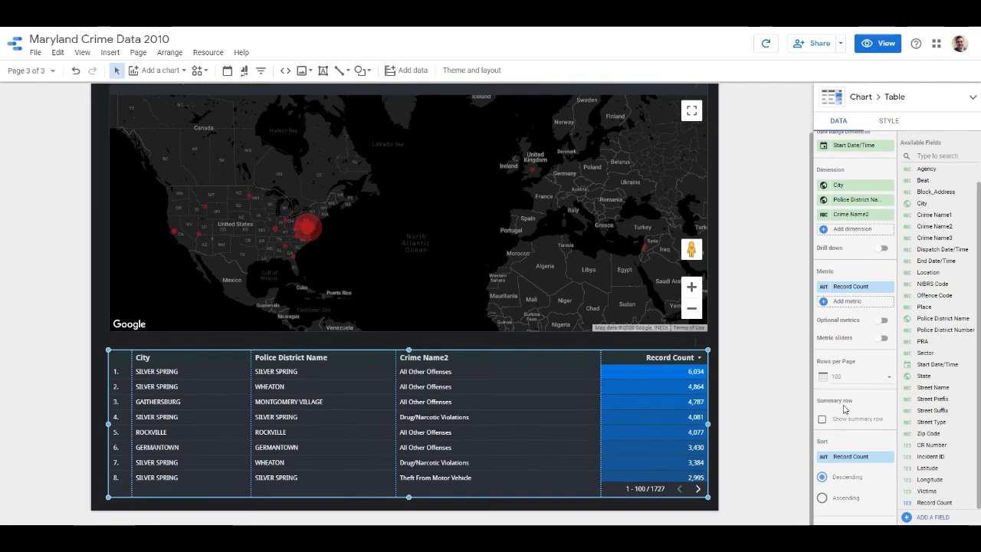
left_click(890, 120)
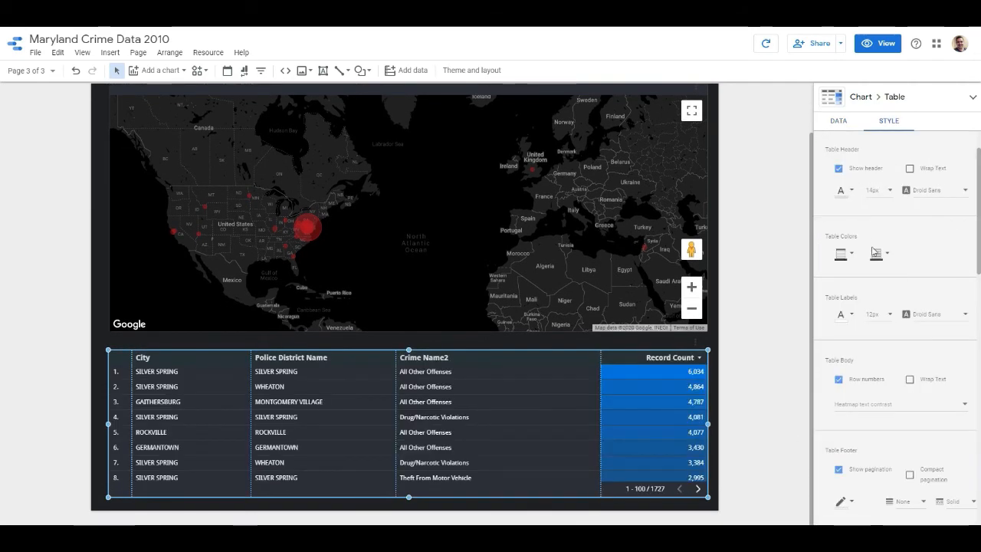
scroll(885, 312, "down", 1)
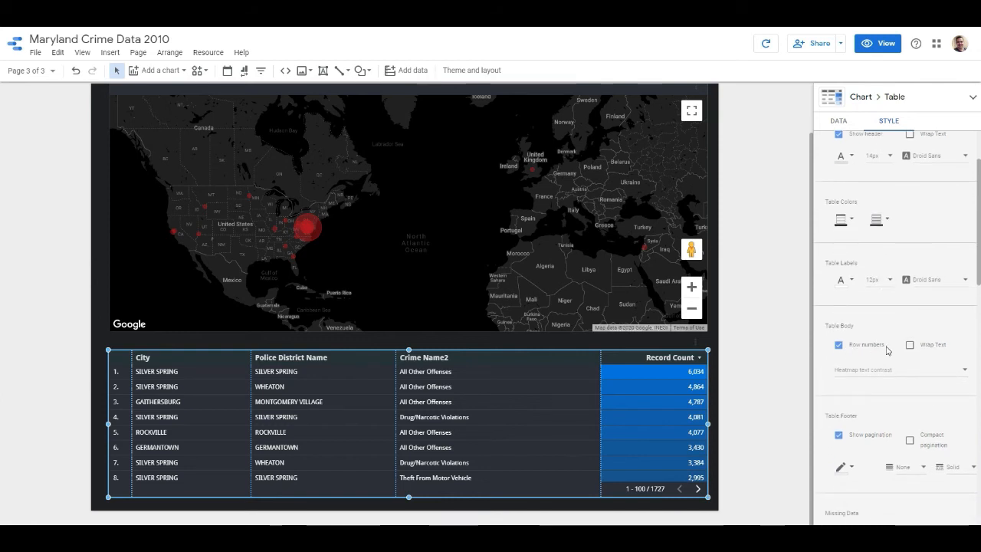
left_click(840, 345)
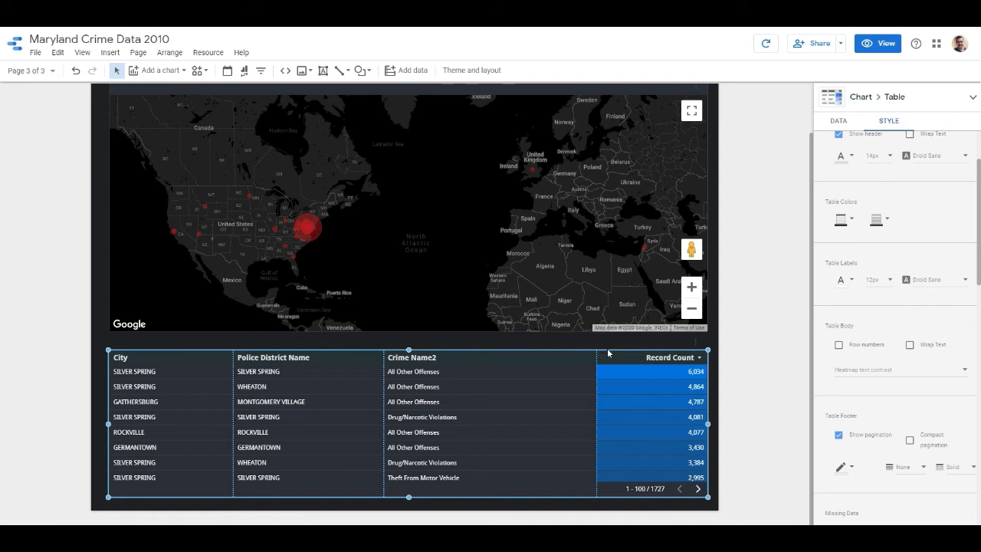
Try Location as a fourth table dimension, widen its column, and remove the dimension again
left_click(838, 120)
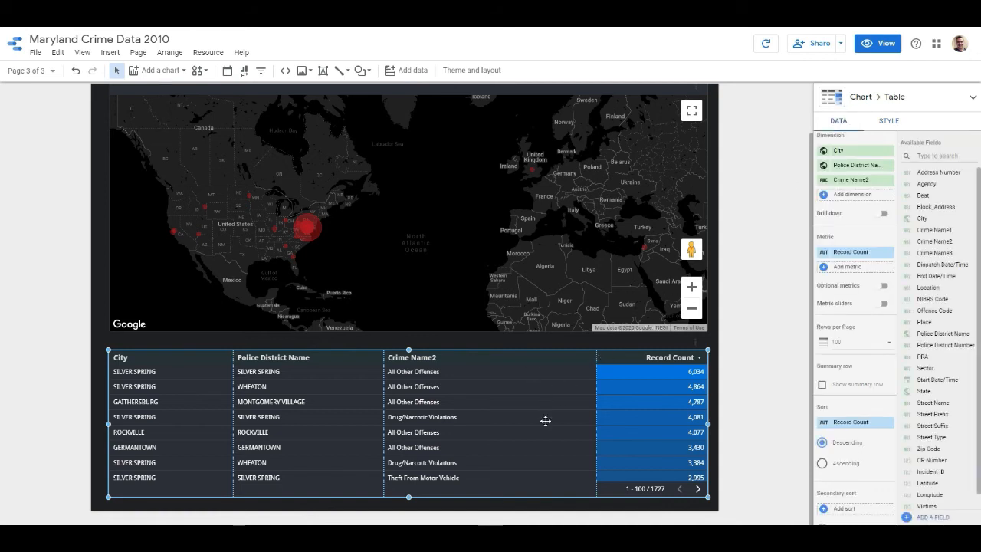
scroll(935, 361, "down", 1)
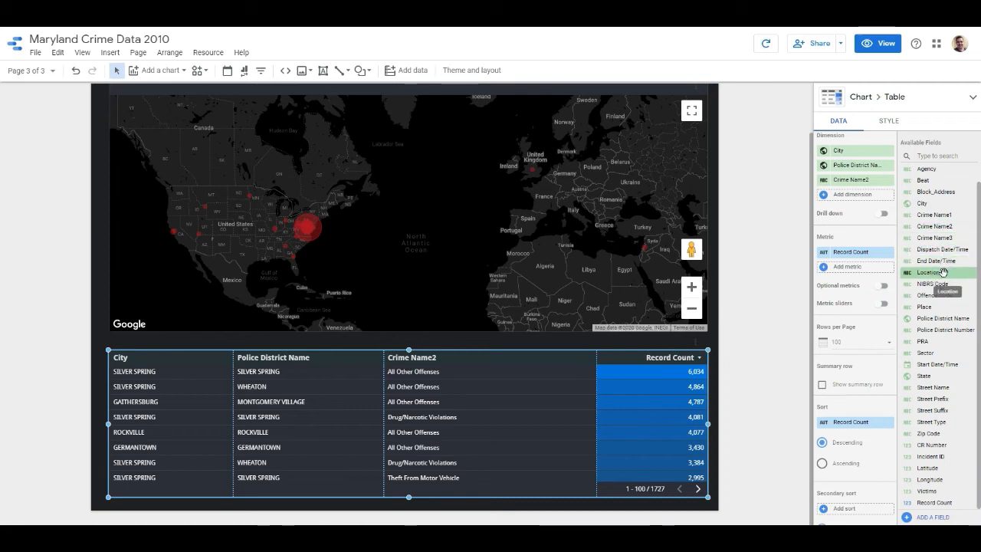
left_click_drag(943, 272, 512, 396)
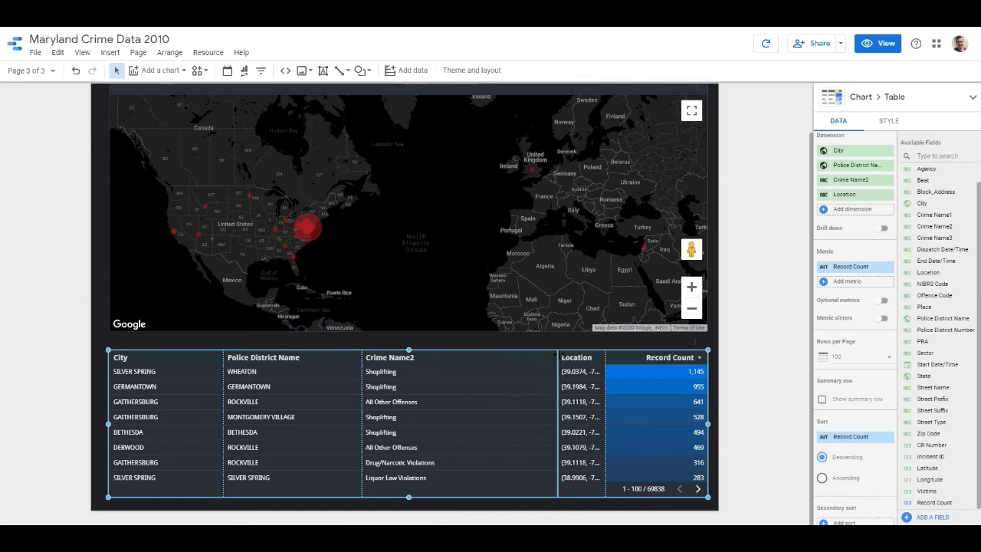
left_click_drag(556, 356, 528, 356)
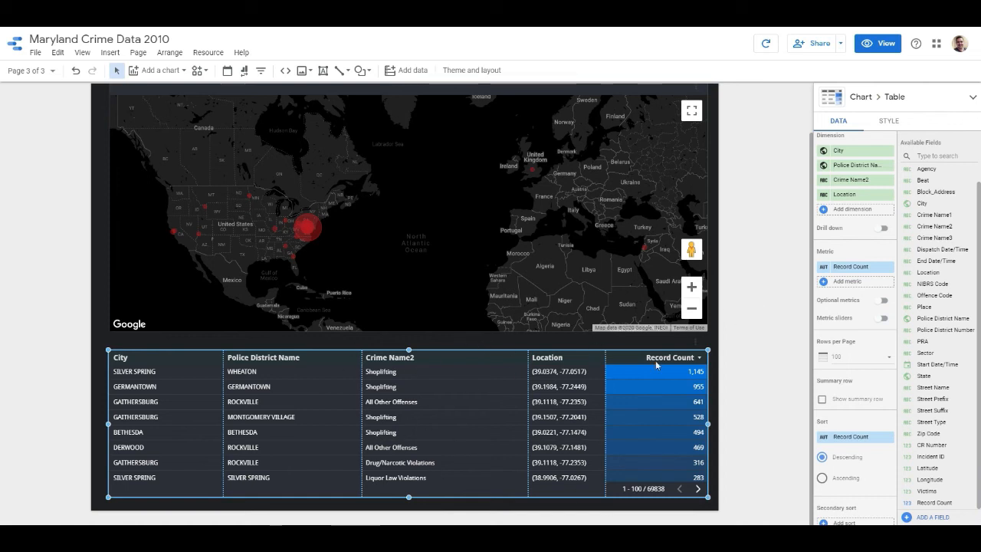
left_click(888, 194)
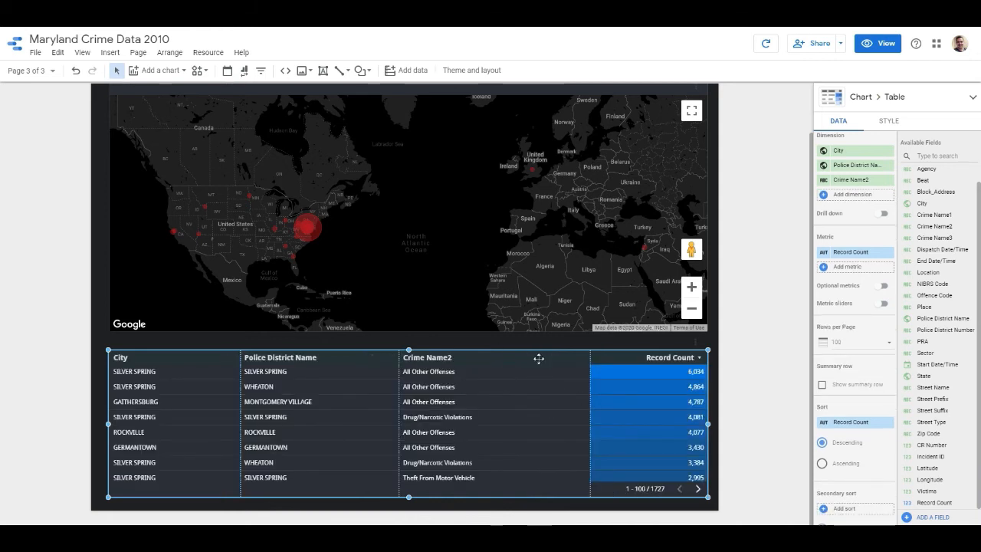
Try centre alignment on the table's three dimension columns and set them back to left
left_click(890, 120)
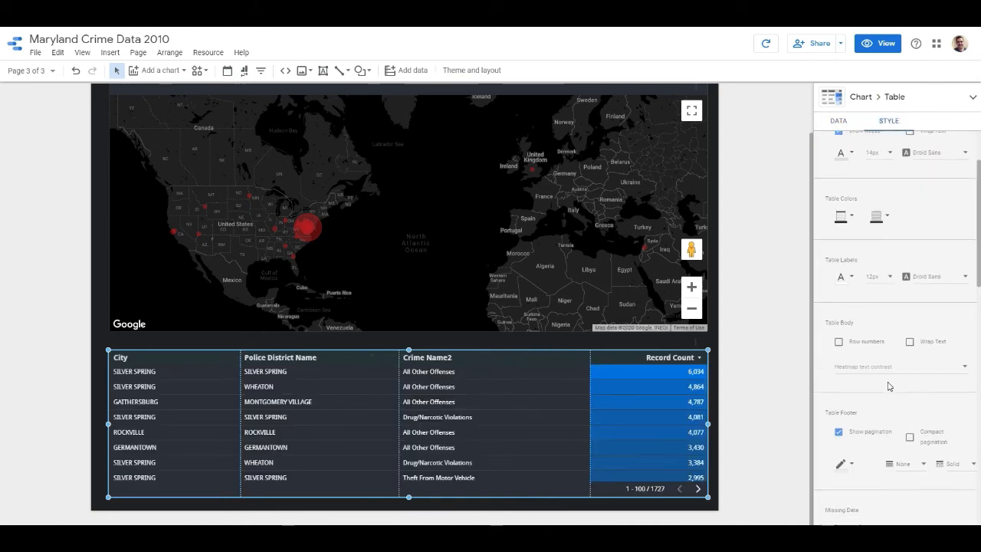
scroll(887, 384, "down", 2)
scroll(888, 385, "down", 3)
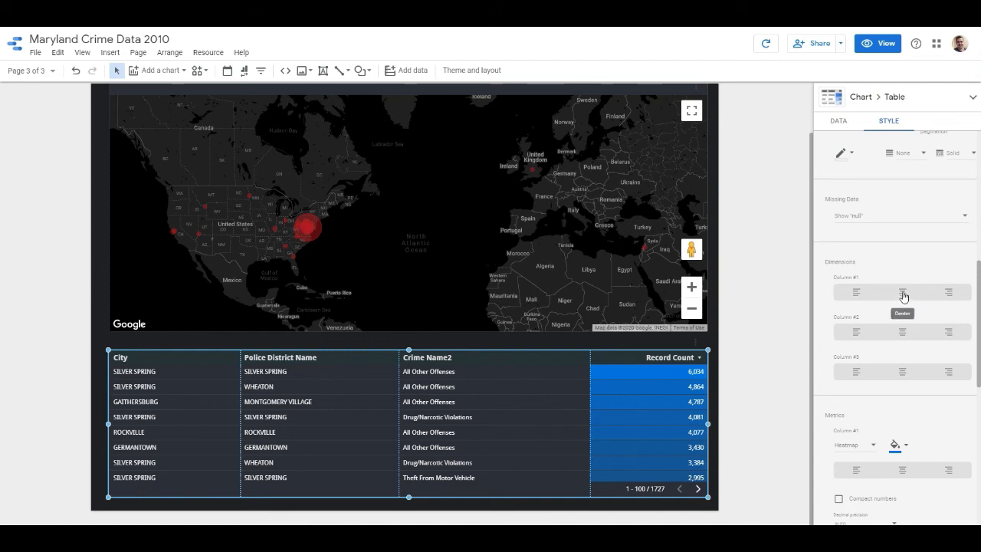
left_click(903, 292)
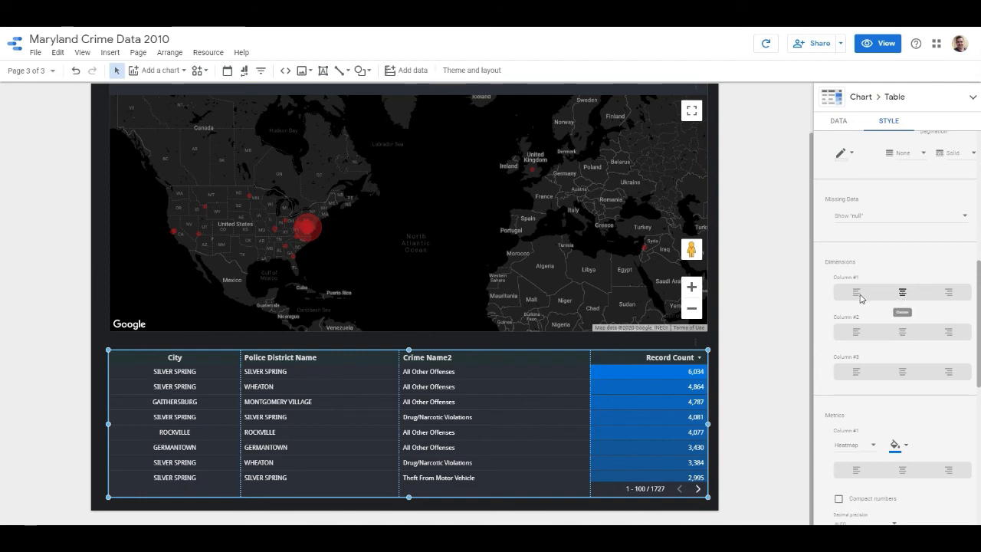
left_click(902, 331)
left_click(903, 371)
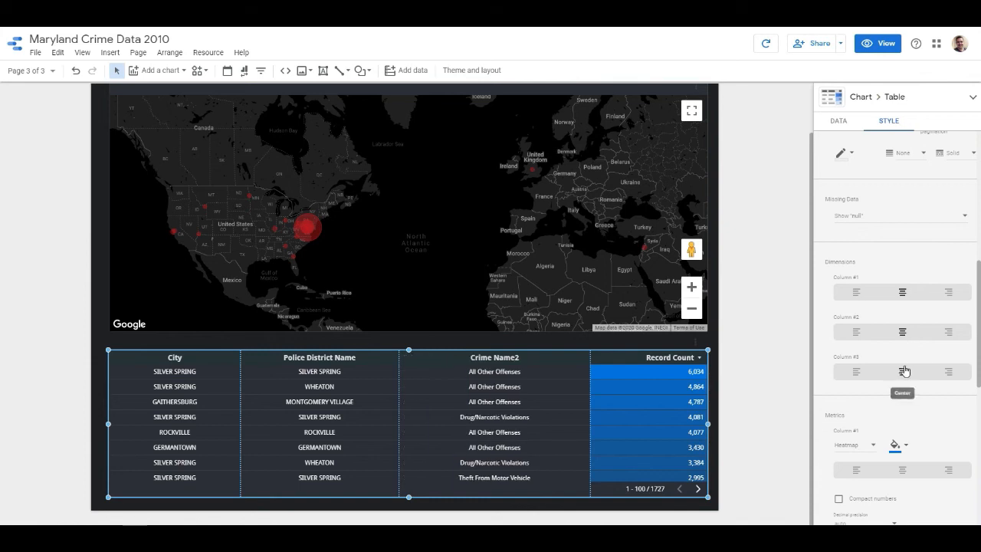
left_click(857, 293)
left_click(858, 332)
left_click(857, 371)
Change the heatmap colour of the table's Record Count column to dark red
scroll(890, 429, "down", 1)
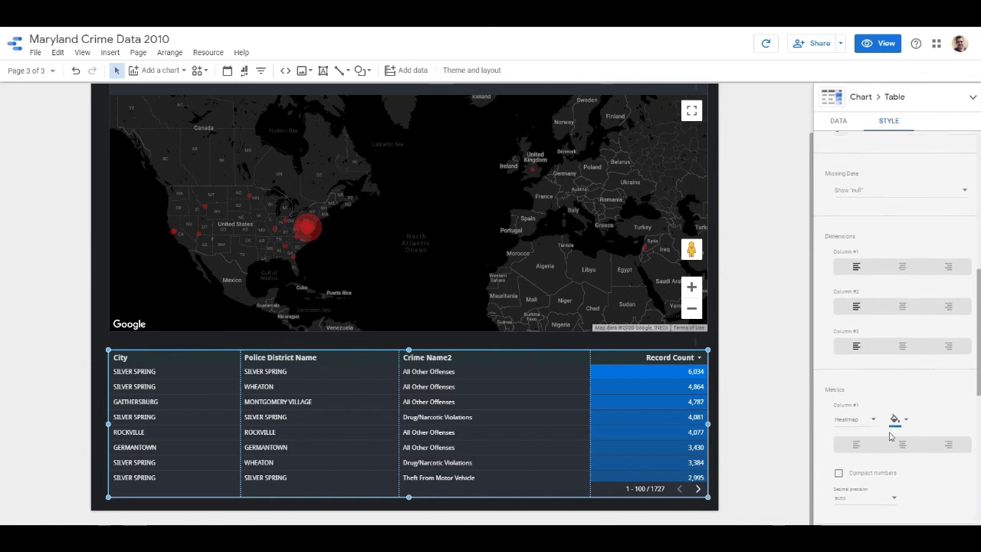
left_click(909, 412)
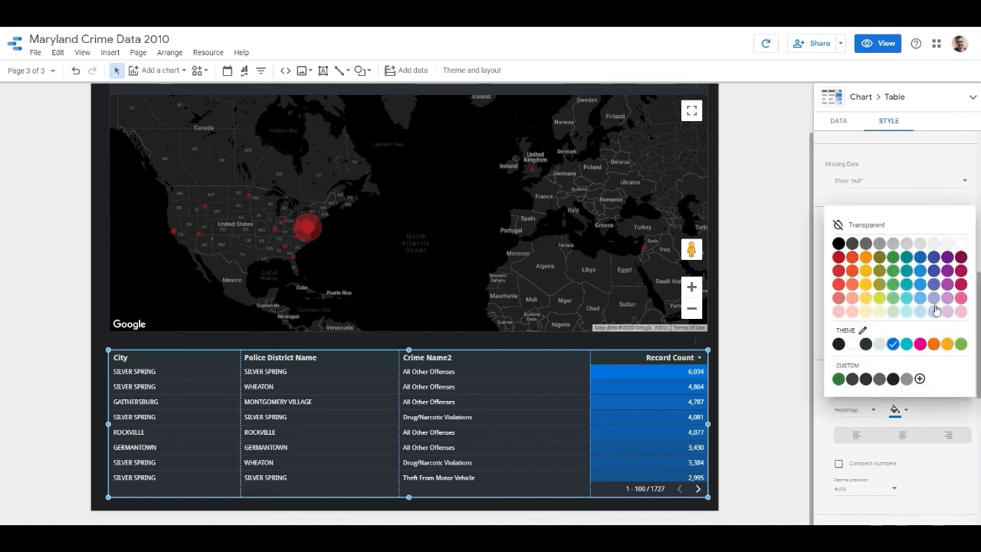
left_click(838, 258)
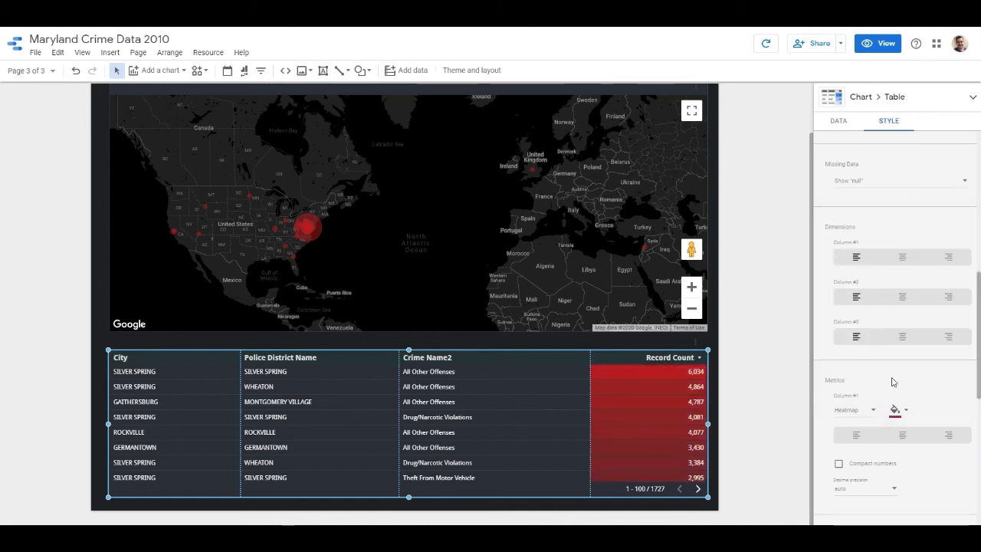
scroll(895, 391, "down", 1)
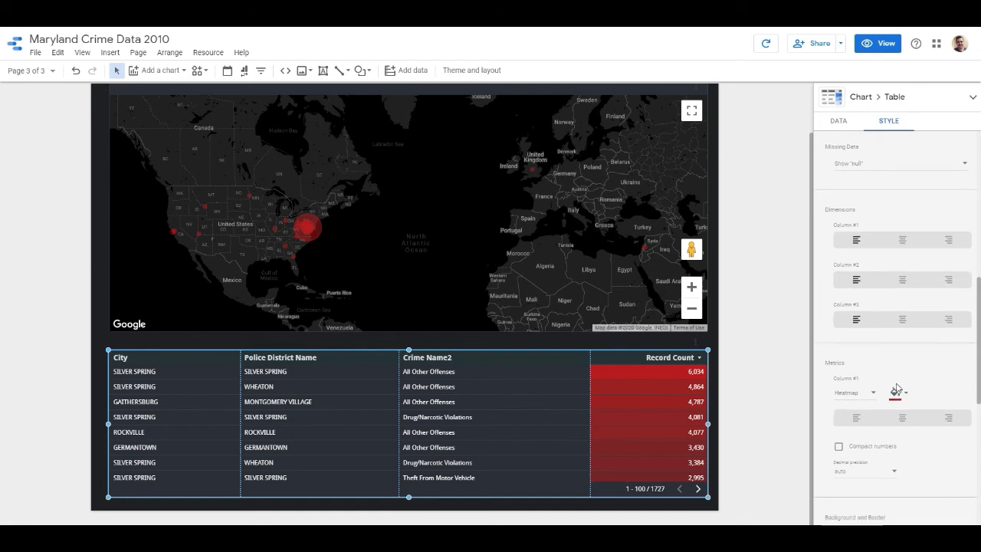
Show the table's Record Count values as compact numbers and switch the report to view mode
left_click(839, 448)
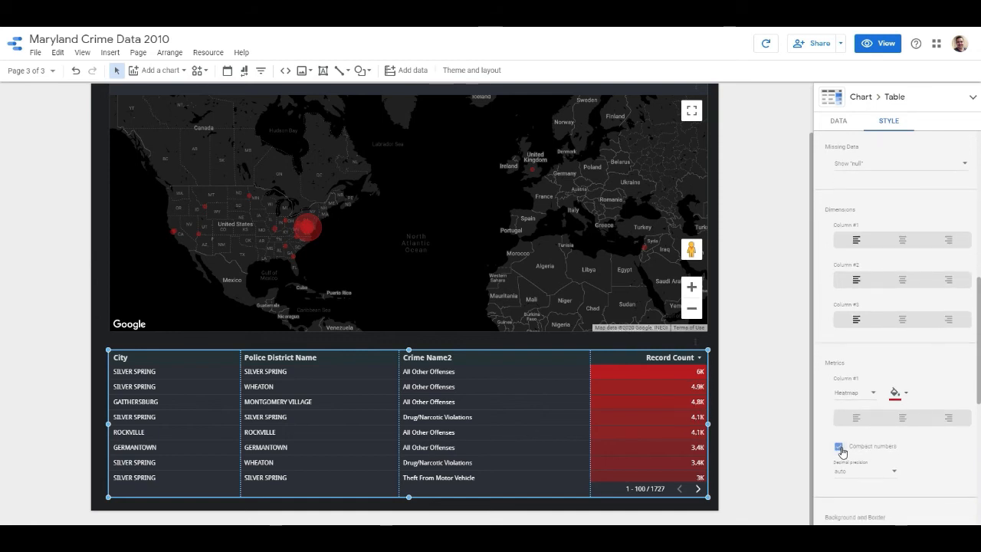
scroll(923, 464, "down", 3)
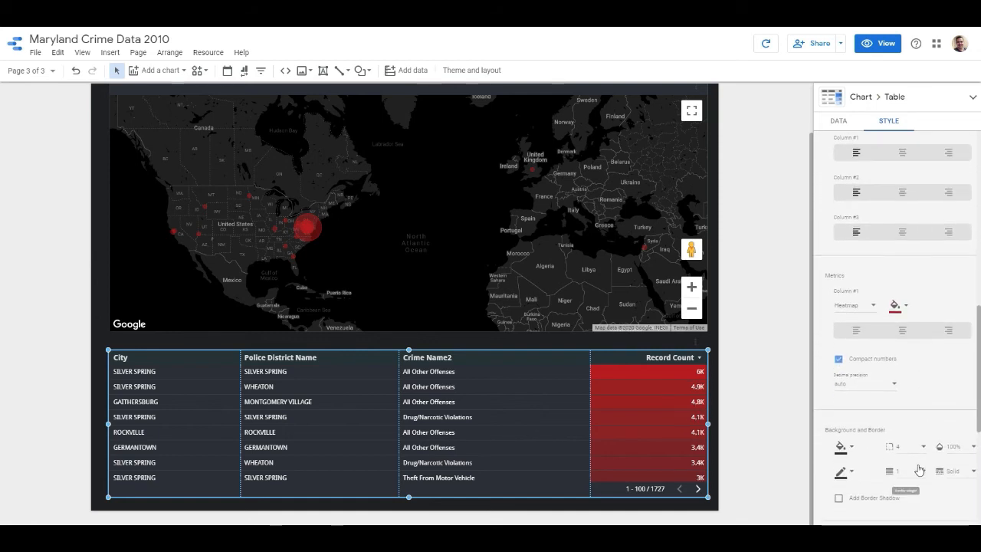
left_click(883, 44)
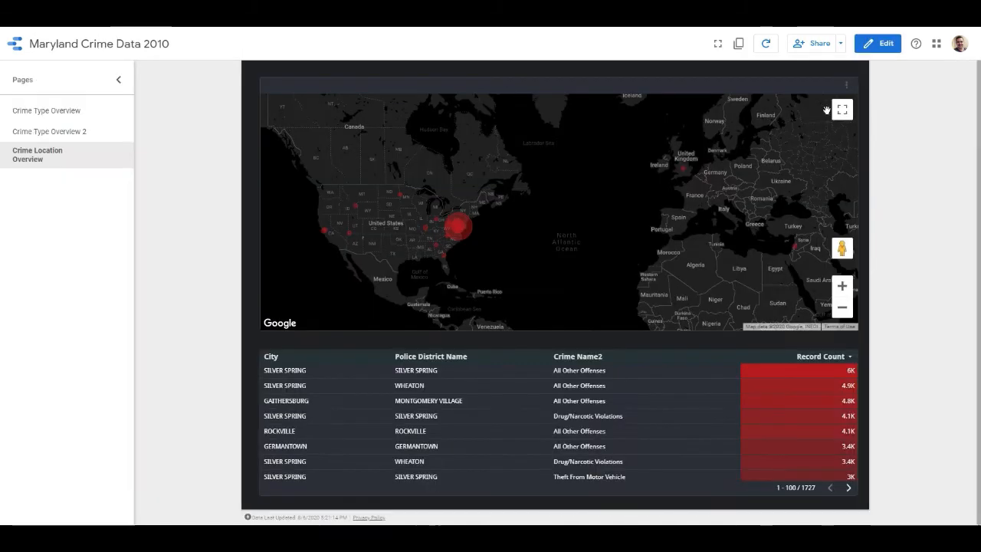
Sort the viewed table by Crime Name2, look through its rows, and check the available sort options
left_click(846, 342)
mouse_move(897, 355)
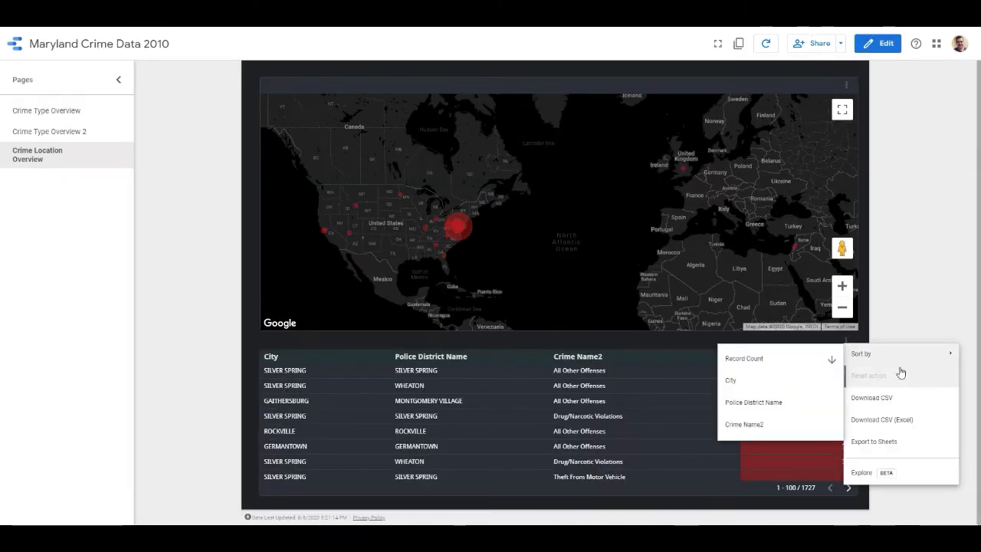
left_click(782, 424)
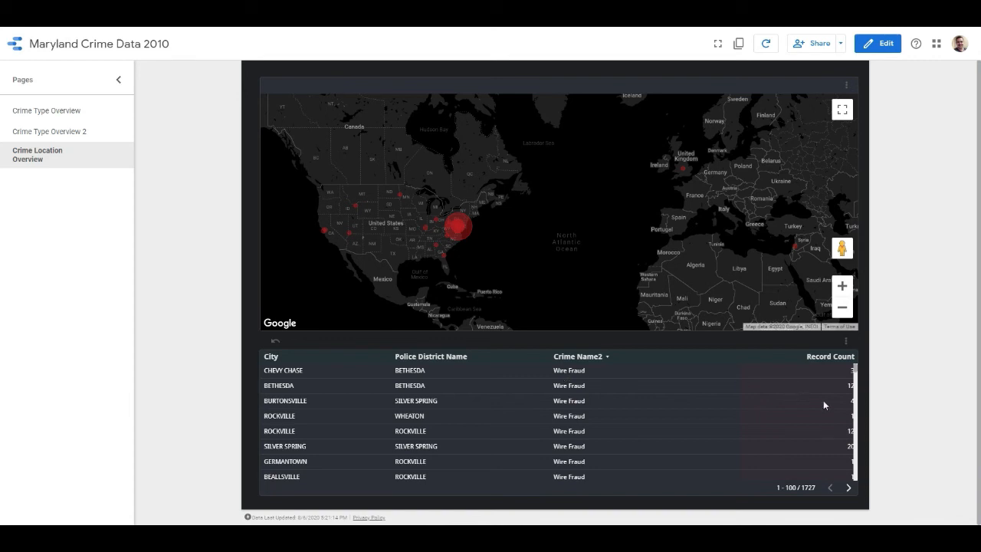
scroll(824, 401, "down", 5)
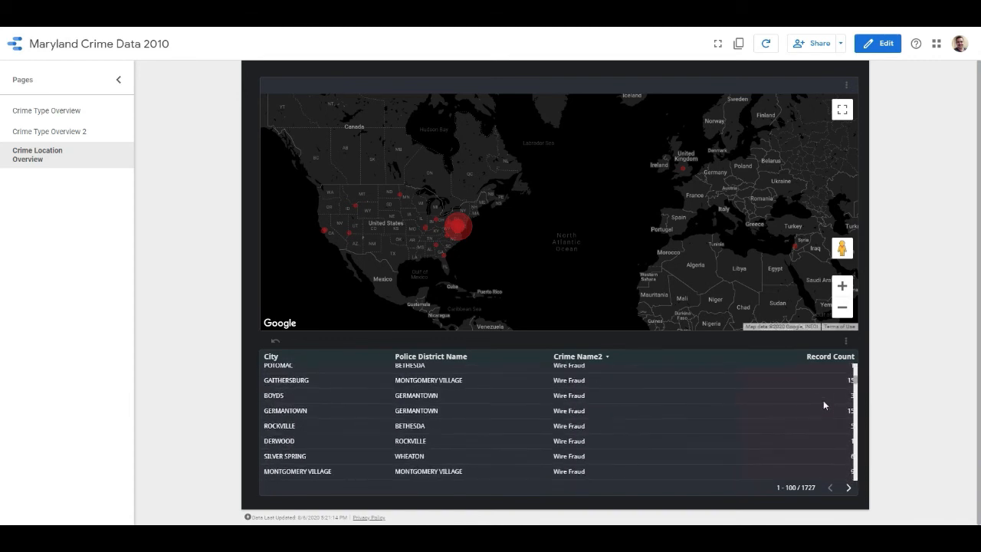
scroll(820, 454, "down", 2)
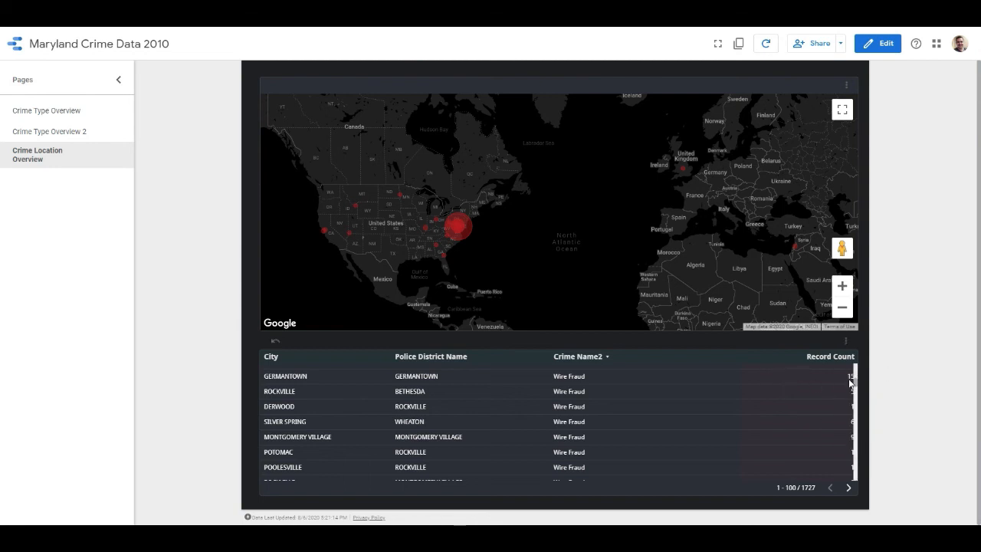
scroll(857, 390, "down", 1)
scroll(838, 420, "down", 1)
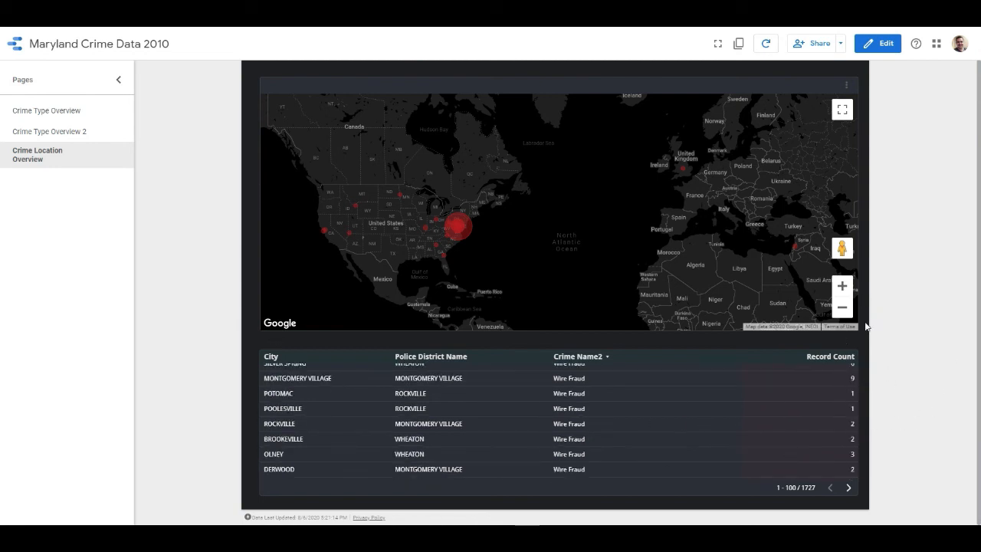
left_click(846, 347)
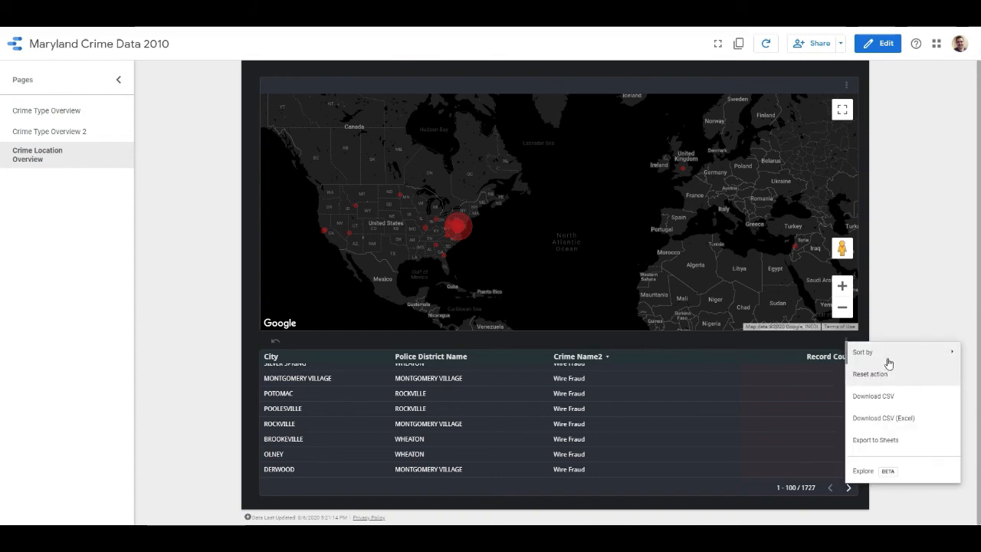
mouse_move(892, 362)
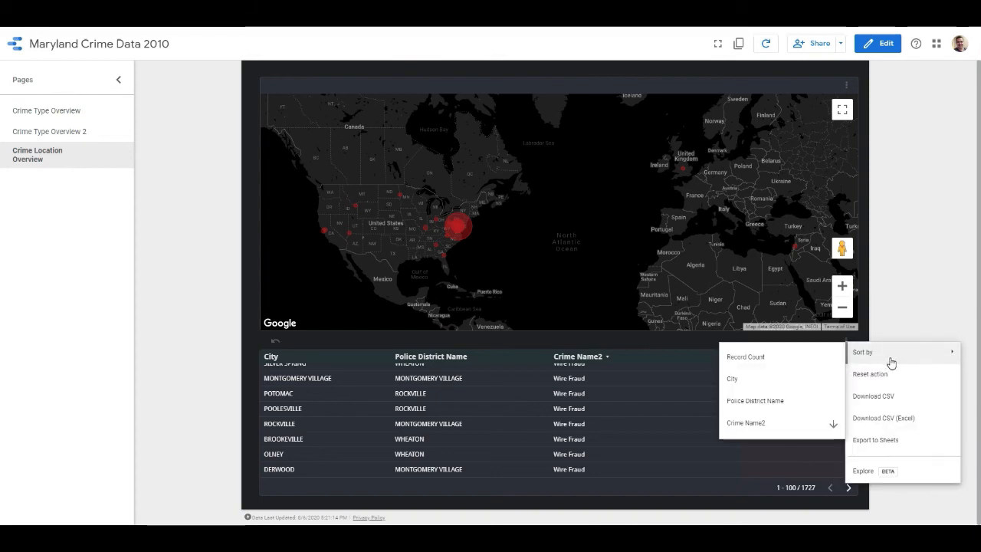
Return to editing and try right and centre alignment on the table's Crime Name2 column, setting it back to left
left_click(883, 44)
left_click(650, 401)
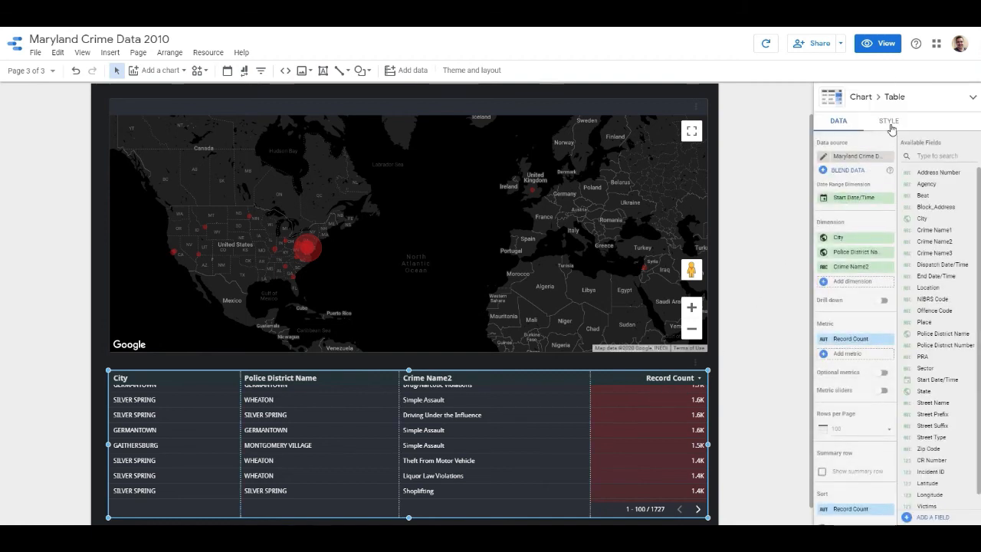
left_click(890, 123)
scroll(927, 381, "down", 5)
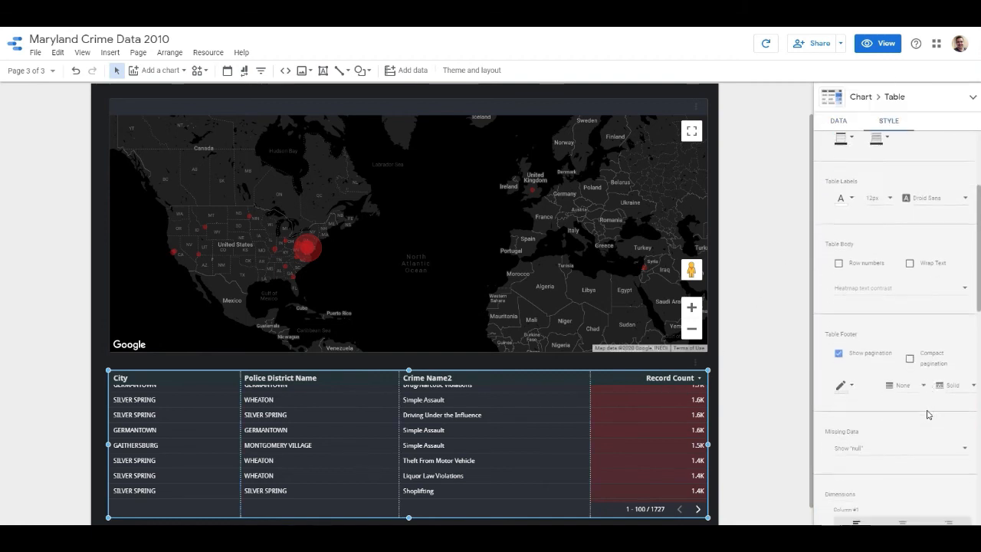
left_click(948, 442)
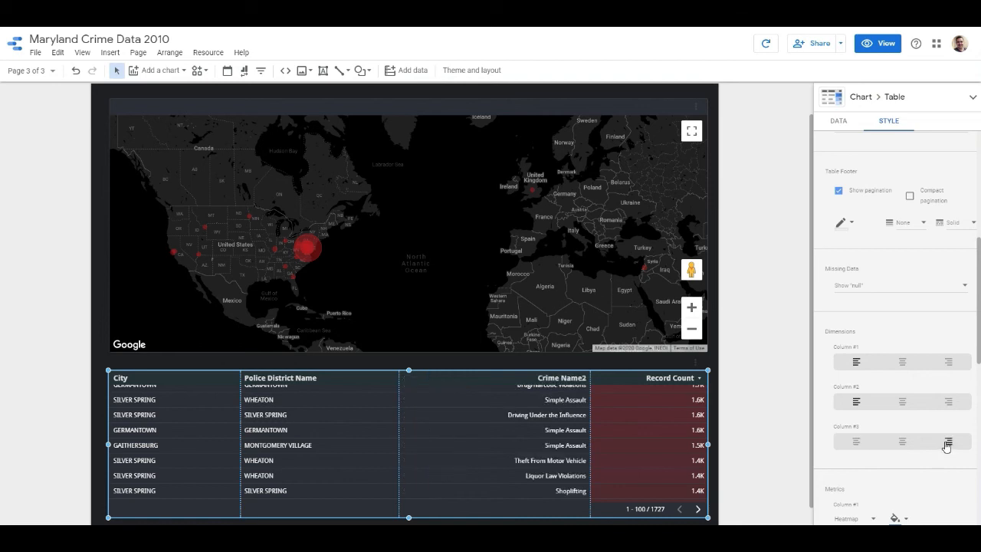
left_click(904, 449)
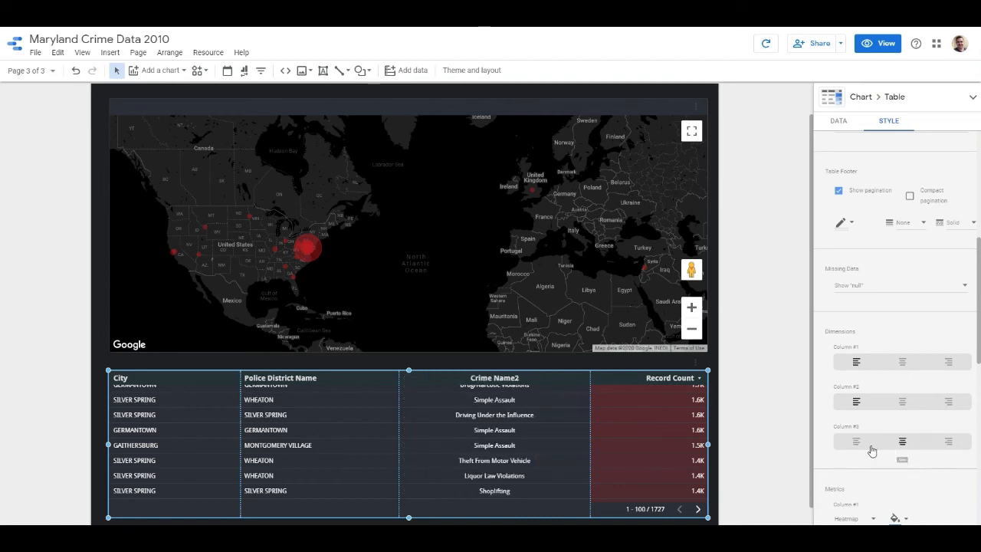
left_click(856, 443)
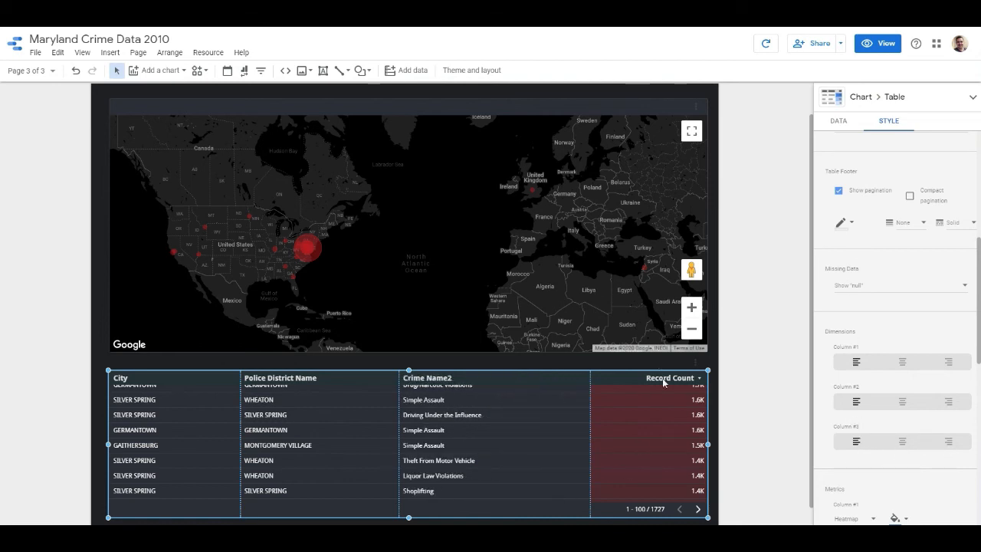
Centre-align the table's Record Count metric column
scroll(839, 433, "down", 3)
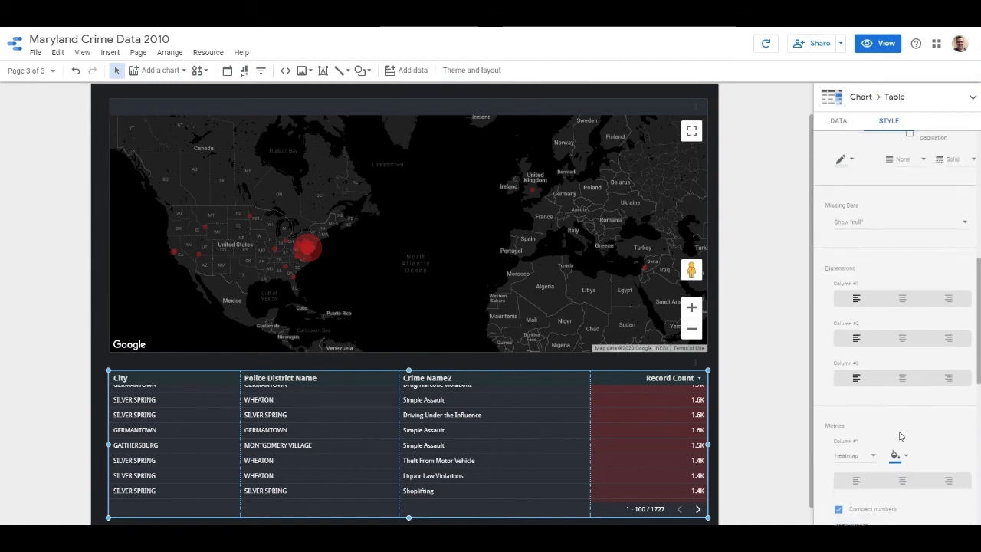
left_click(902, 423)
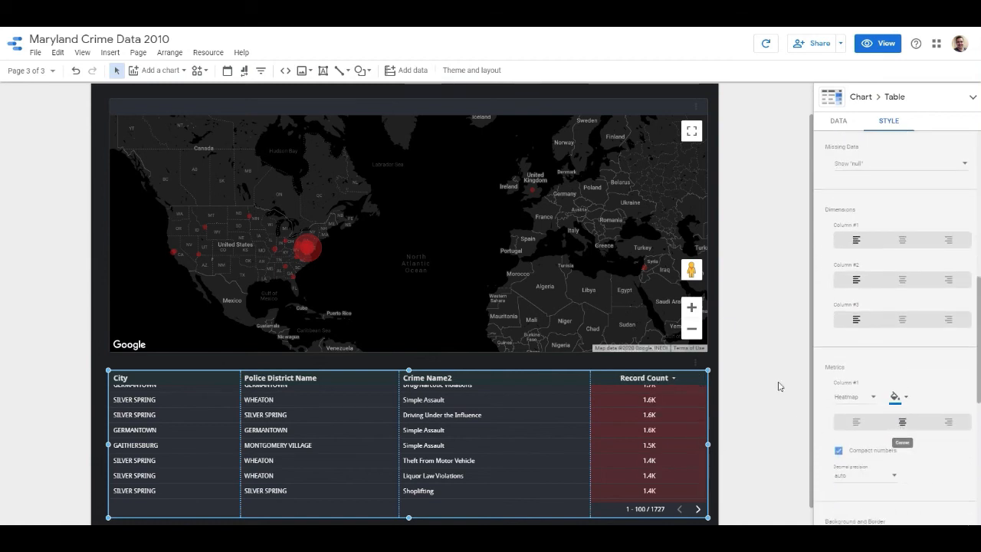
View the report and look through the Record Count heatmap down the table and back to its first rows
left_click(879, 43)
scroll(853, 390, "down", 5)
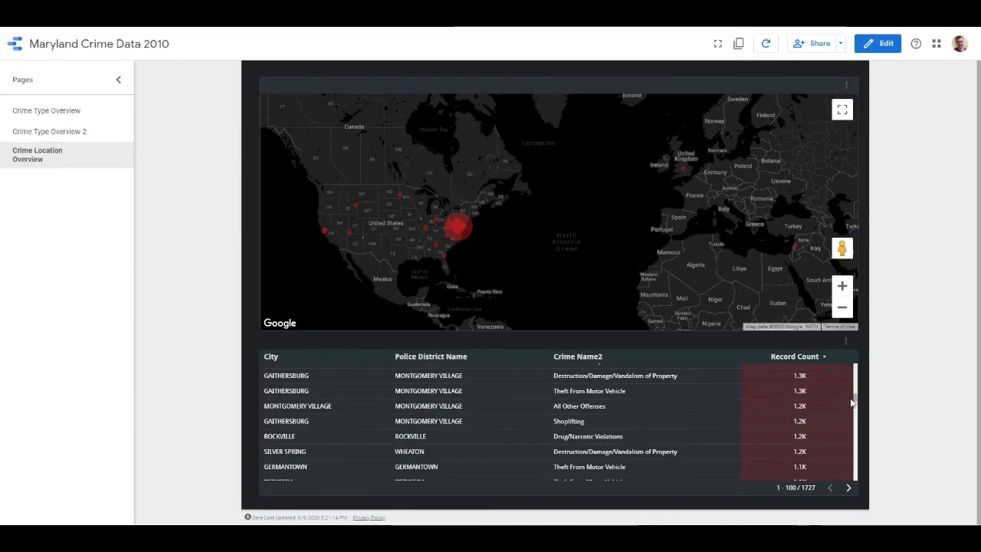
mouse_move(855, 399)
left_mouse_down()
mouse_move(852, 432)
mouse_move(850, 386)
left_mouse_up()
scroll(814, 389, "up", 1)
scroll(813, 384, "up", 5)
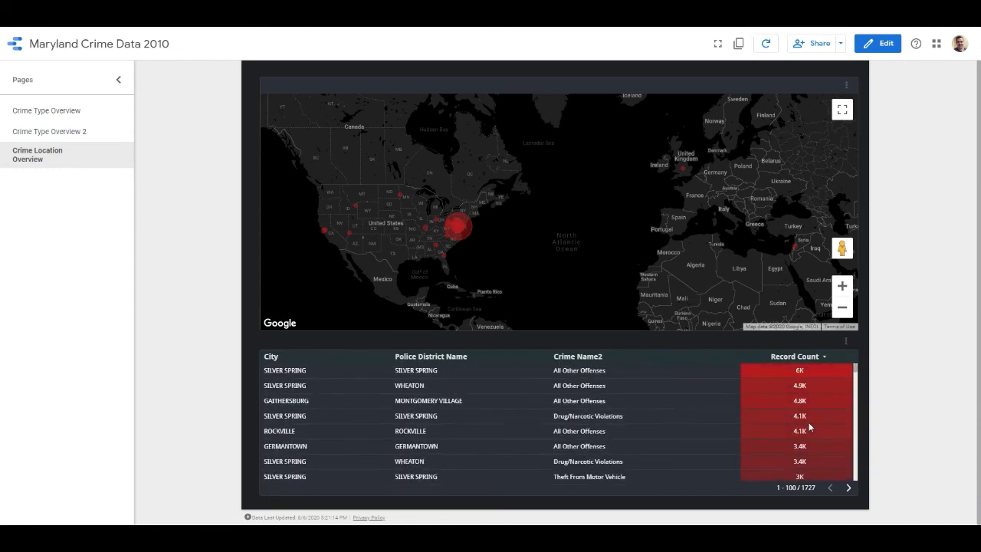
On the report's first page in edit mode, move the bar chart down and add the image crime-scene.jpg above it
left_click(885, 43)
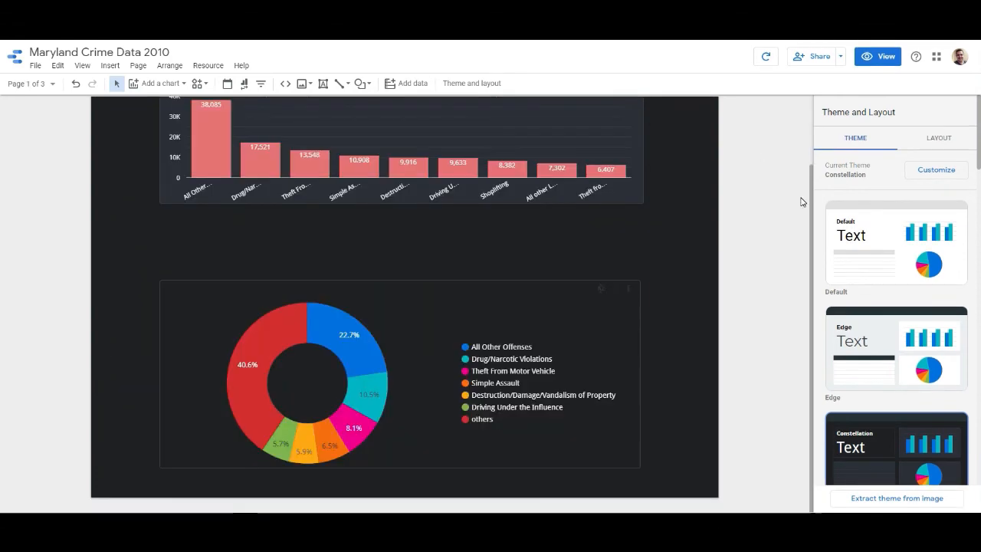
scroll(801, 201, "up", 3)
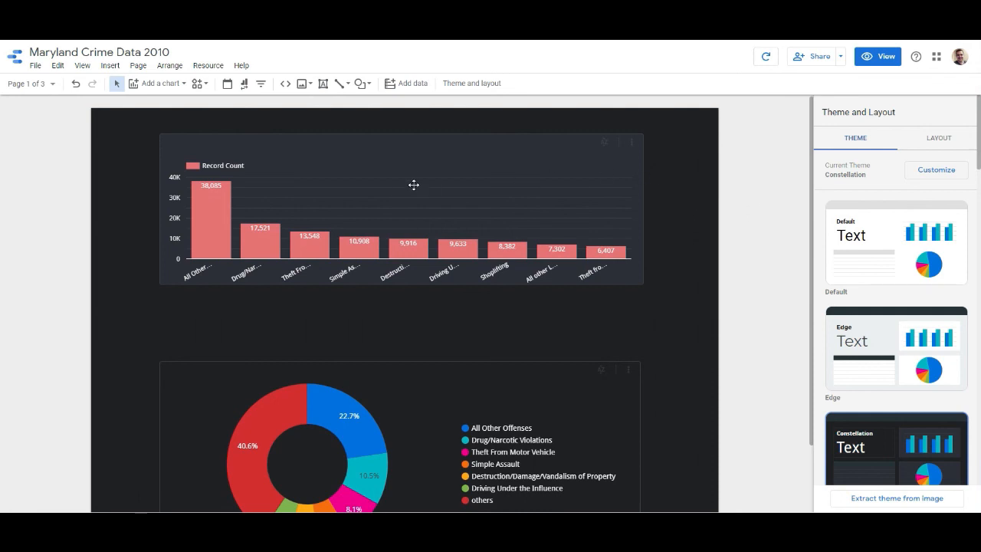
left_click_drag(414, 185, 415, 205)
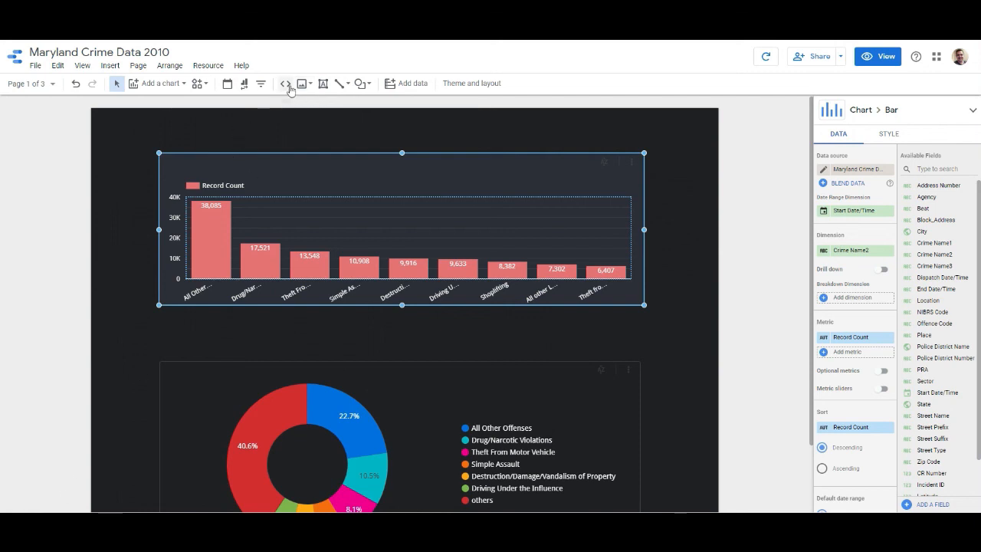
left_click(143, 183)
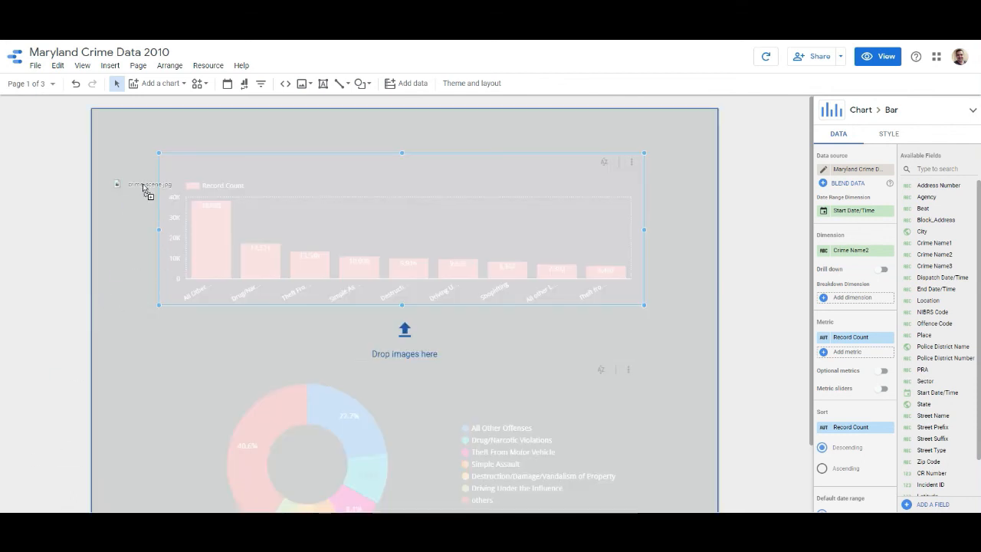
left_click_drag(170, 178, 245, 165)
Place the bar chart directly beneath the crime scene image with their left edges aligned, and adjust the image's position at the page top
left_click_drag(380, 247, 335, 288)
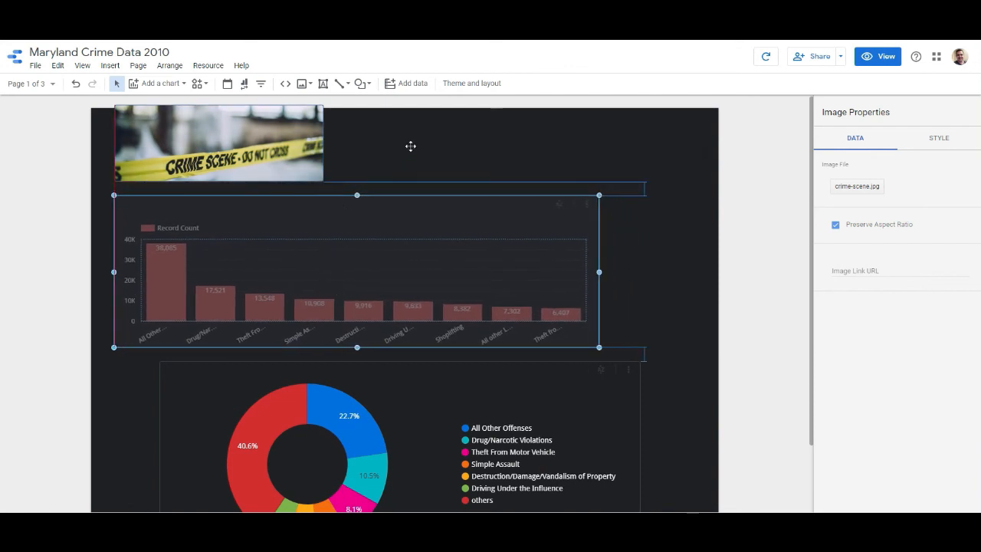
left_click_drag(411, 146, 410, 147)
left_click_drag(275, 158, 275, 153)
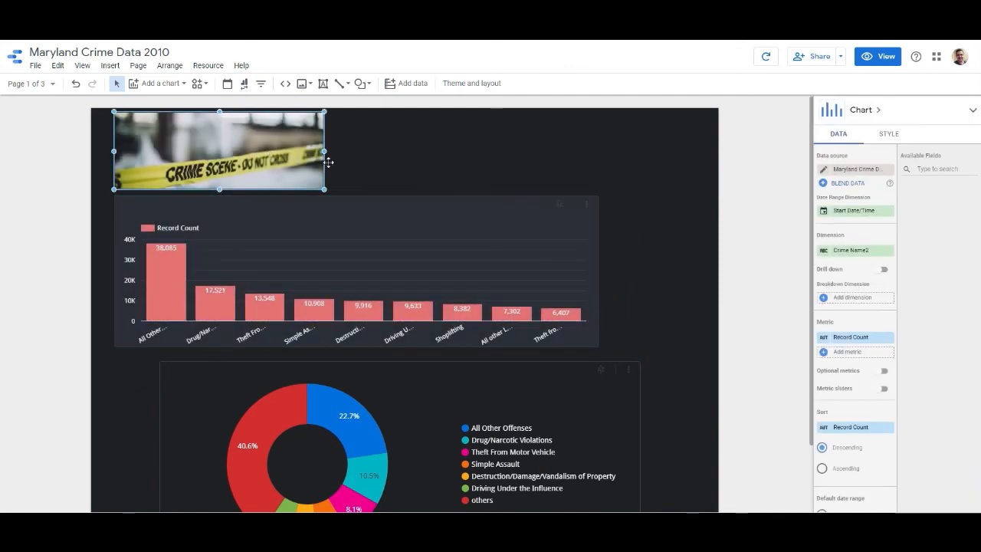
left_click(387, 156)
Add a text box beside the crime scene image reading "Crime data for Maryland"
left_click(323, 82)
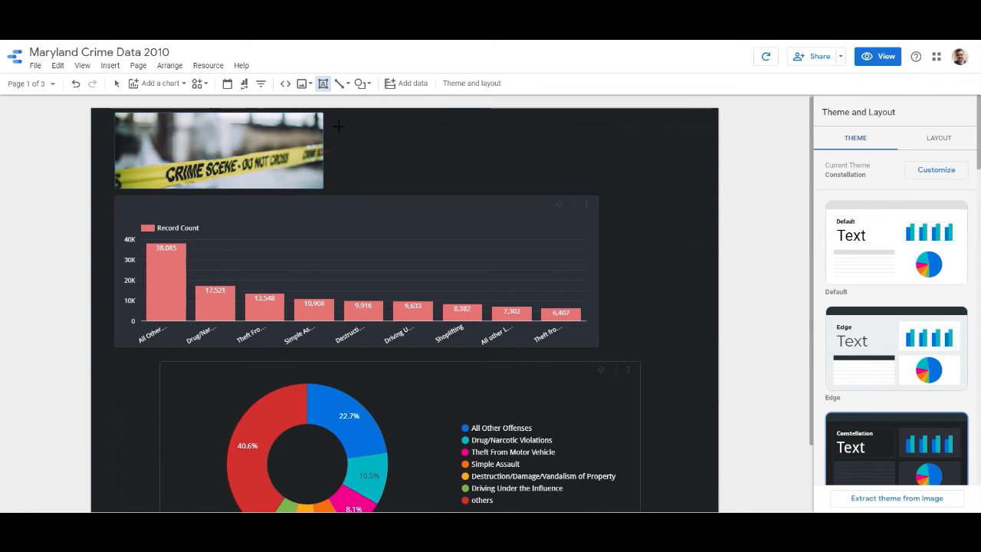
left_click_drag(337, 120, 576, 151)
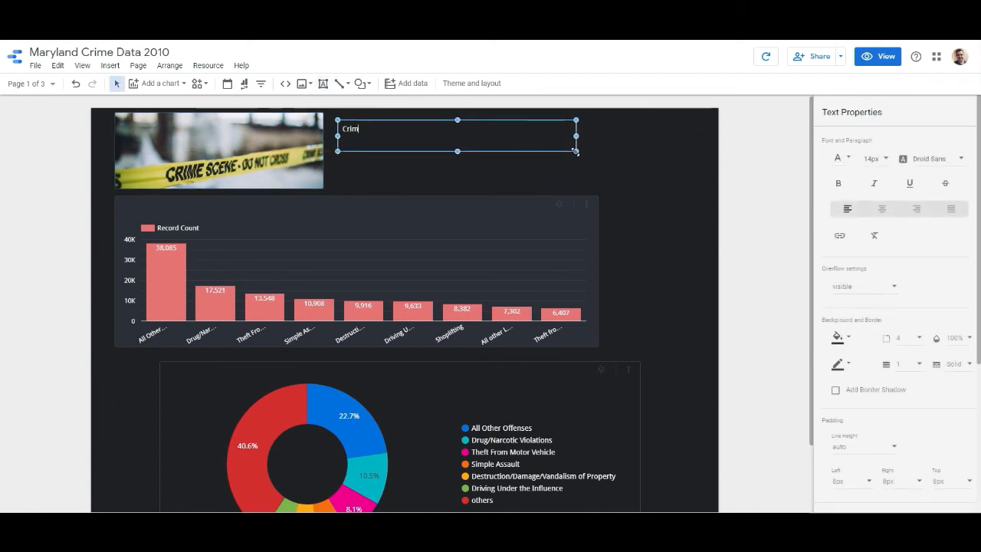
type("Crime data for Maryland")
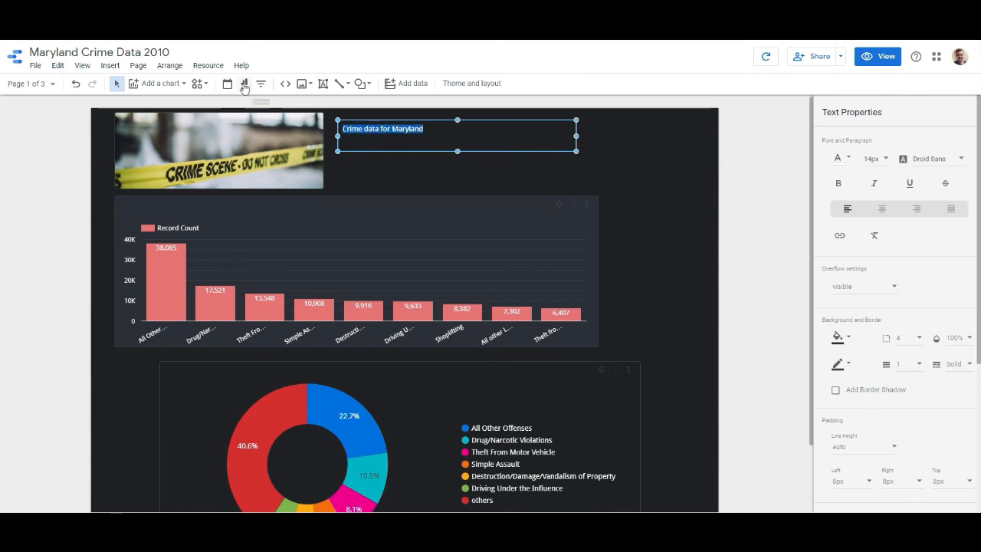
Set the heading text to 28px and centre it in its box
left_click(882, 159)
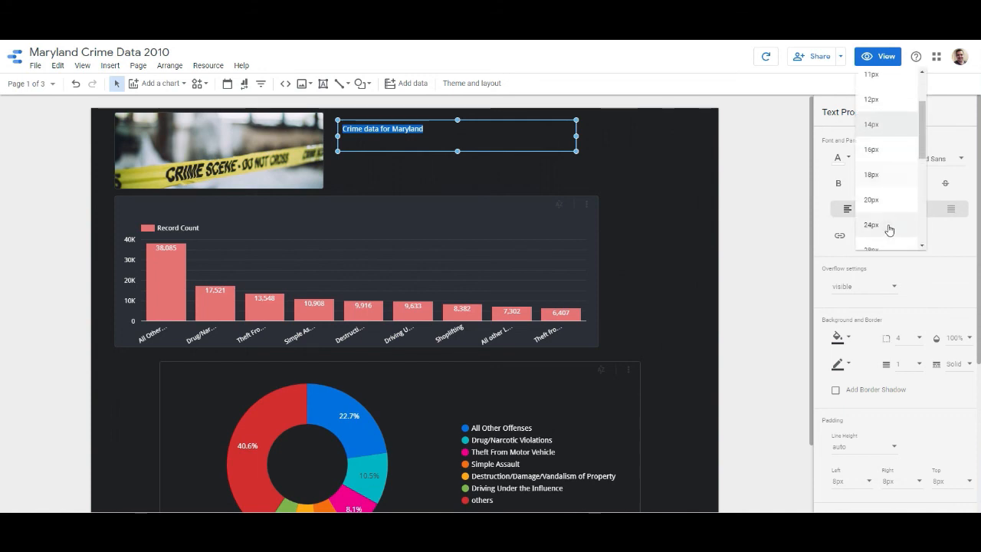
scroll(889, 230, "down", 1)
left_click(883, 223)
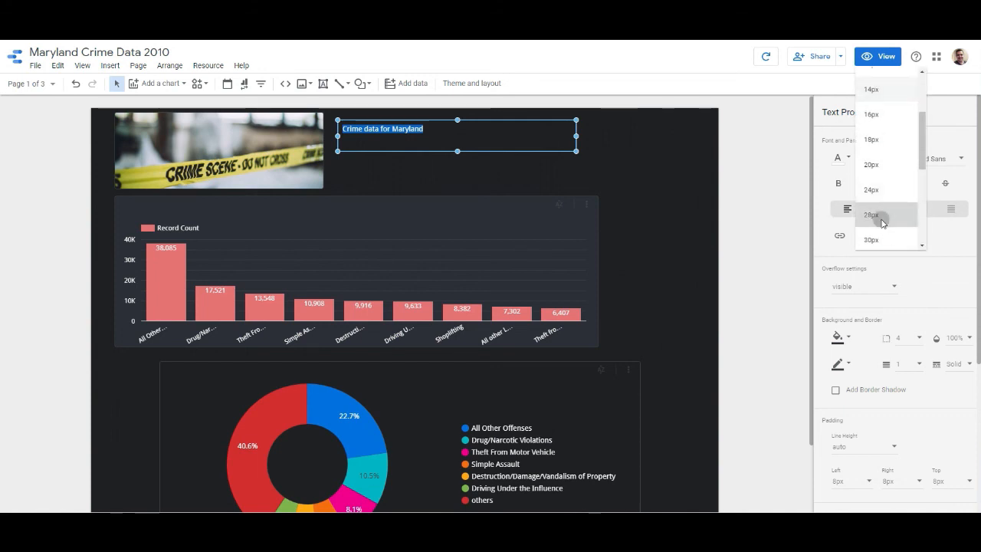
left_click(957, 160)
key("Escape")
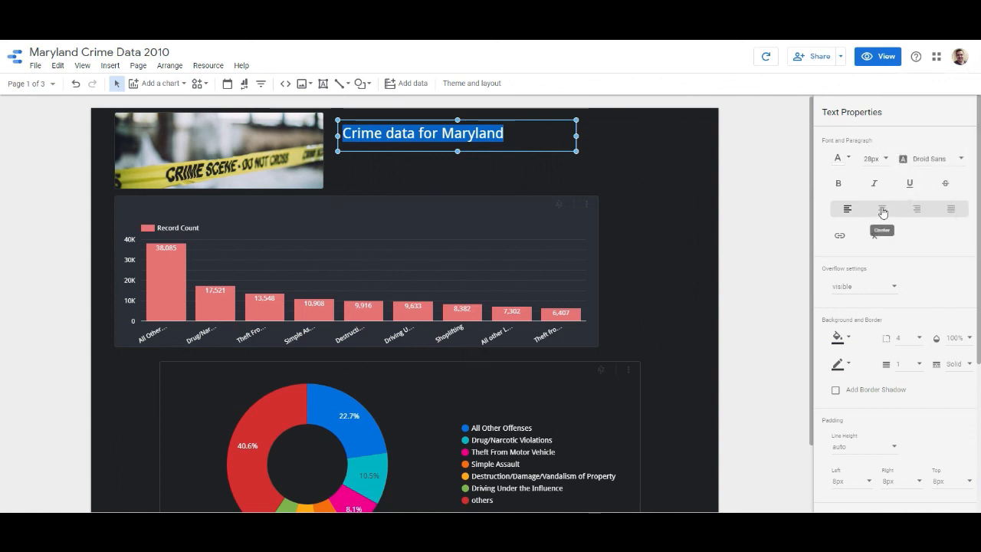
left_click(882, 210)
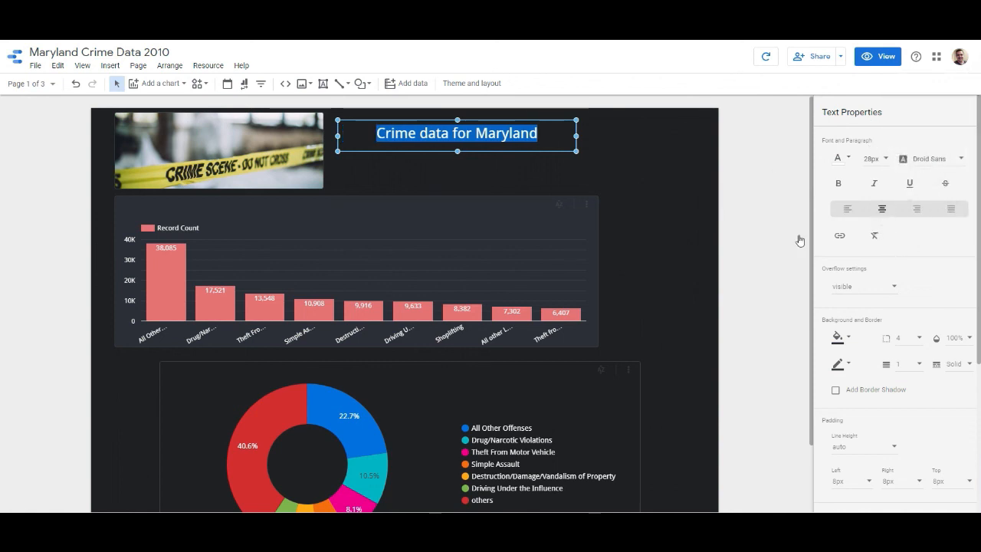
left_click(606, 177)
Give the "Crime data for Maryland" text box an orange background
left_click(477, 132)
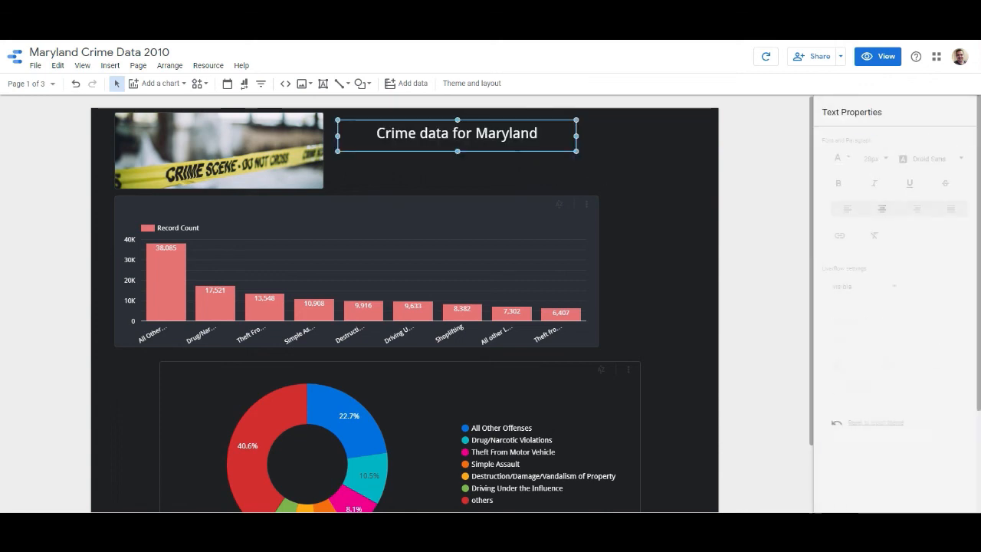
scroll(925, 323, "down", 1)
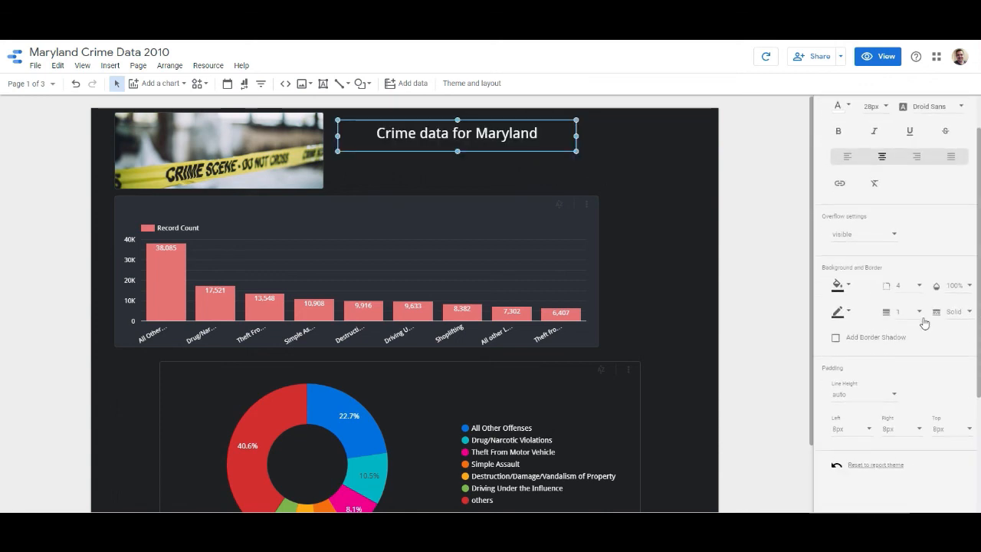
left_click(839, 285)
left_click(867, 345)
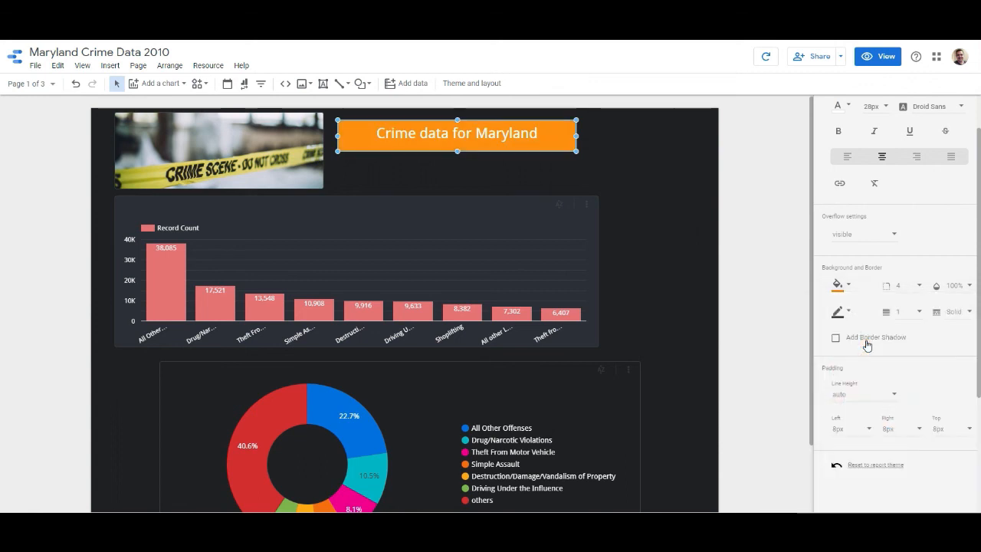
Change the "Crime data for Maryland" text box background to a grey from the custom colours
left_click(839, 285)
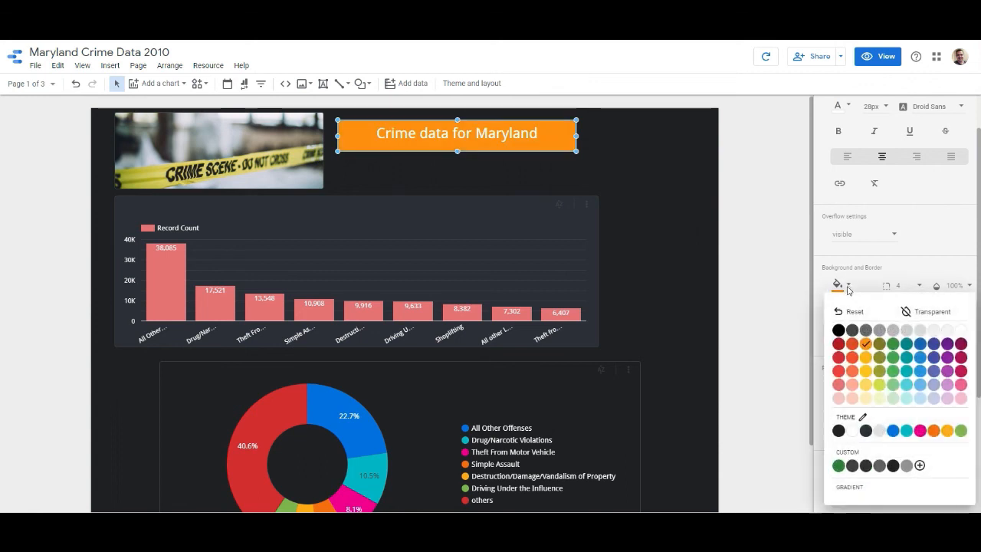
left_click(863, 417)
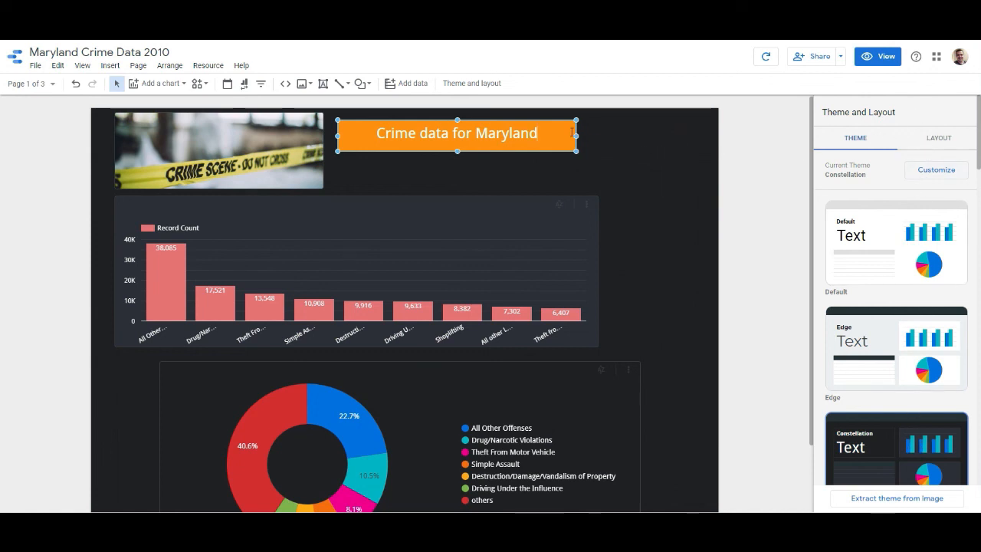
left_click(547, 135)
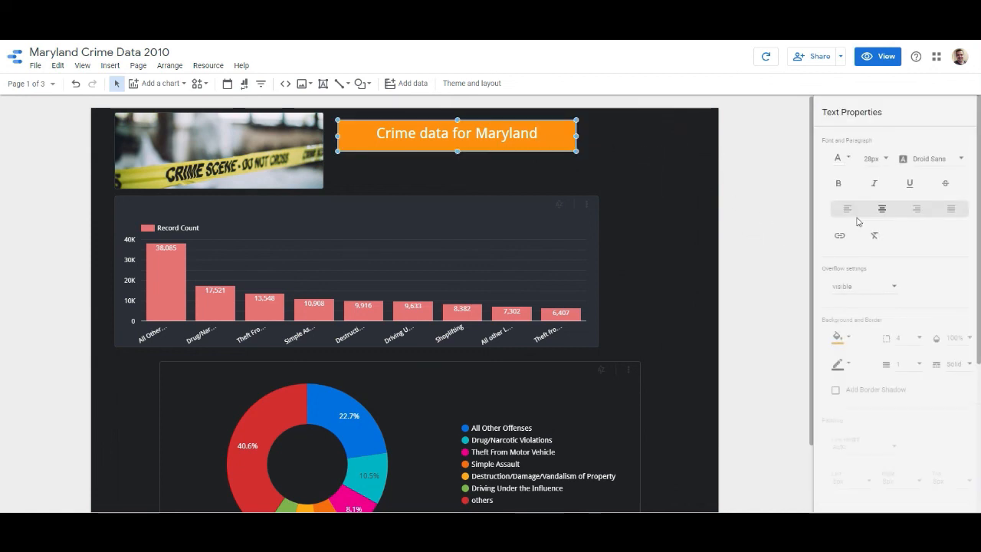
left_click(843, 335)
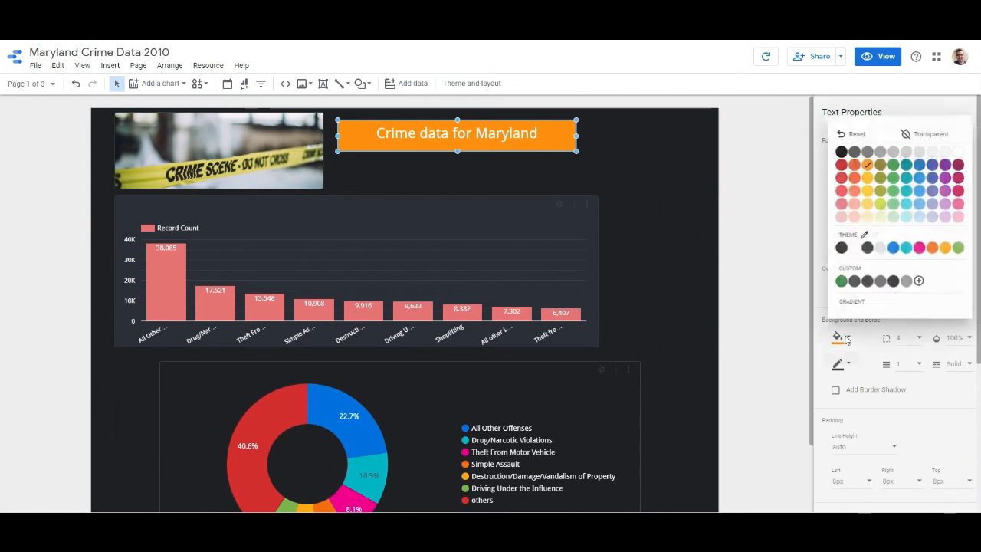
left_click(879, 285)
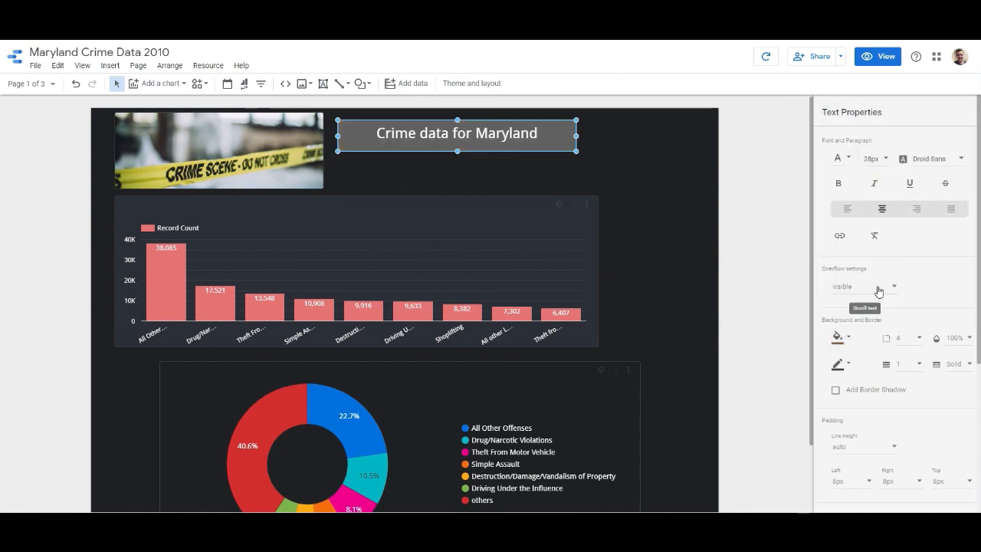
left_click(732, 178)
Make the "Crime data for Maryland" box wider and shorter, aligning it with the image's upper edge and the bar chart's right edge
left_click(566, 149)
left_click_drag(577, 151, 600, 134)
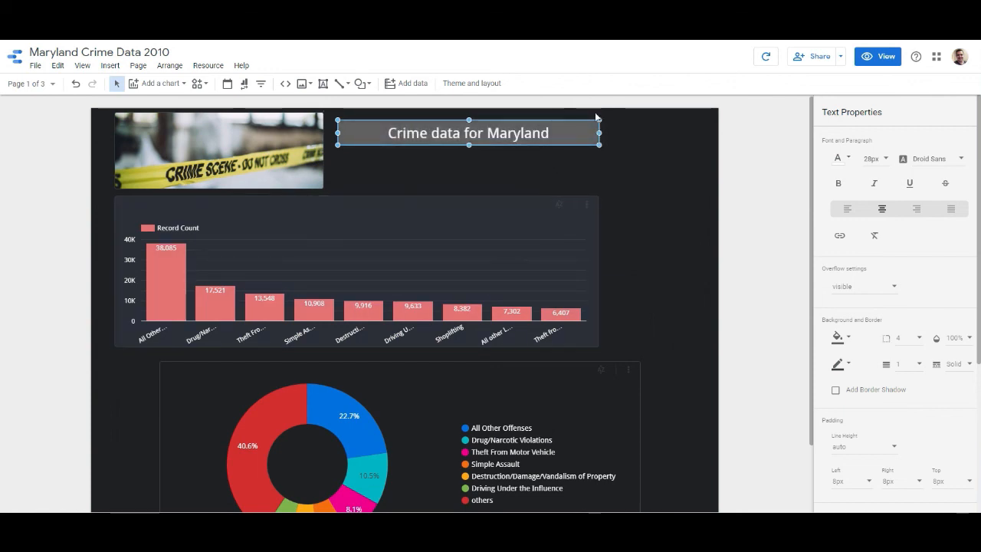
left_click(614, 170)
left_click(573, 138)
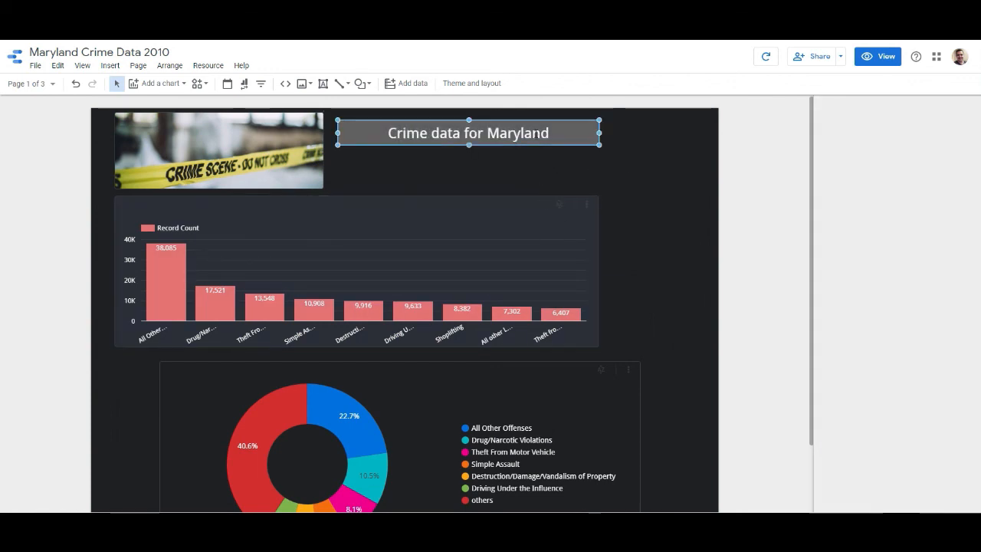
mouse_move(573, 143)
left_mouse_down()
mouse_move(576, 193)
mouse_move(576, 126)
left_mouse_up()
left_click(674, 187)
left_click(589, 121)
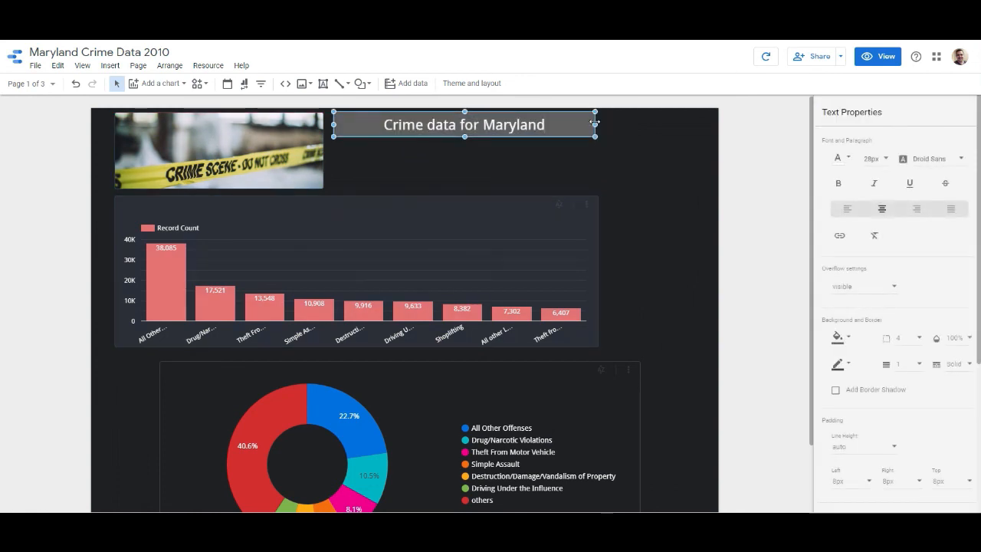
left_click_drag(593, 116, 597, 117)
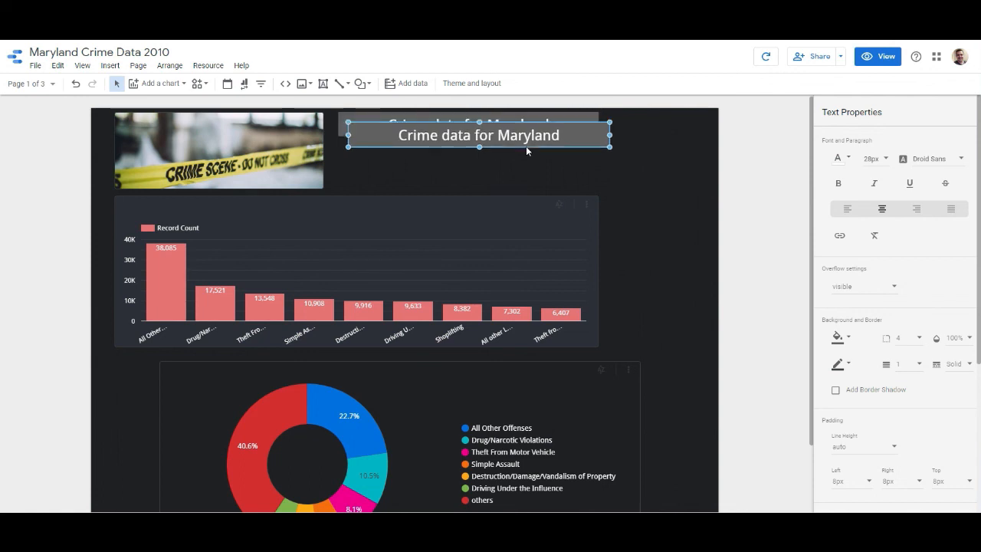
Duplicate the title box, place the copy below it just above the bar chart, and change its text to "Crime by Category"
key("ctrl+d")
left_click_drag(533, 168, 540, 184)
double_click(527, 174)
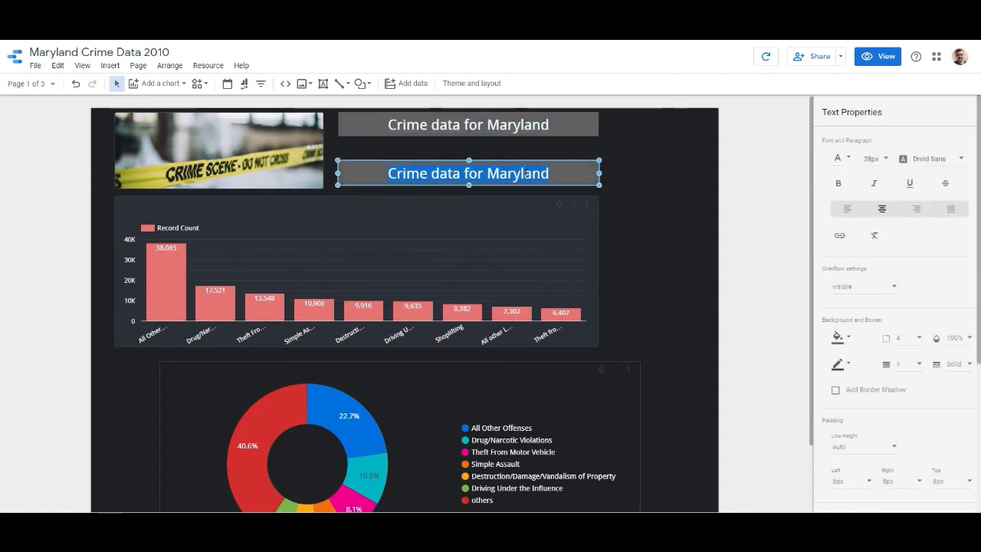
type("Crime by Ca")
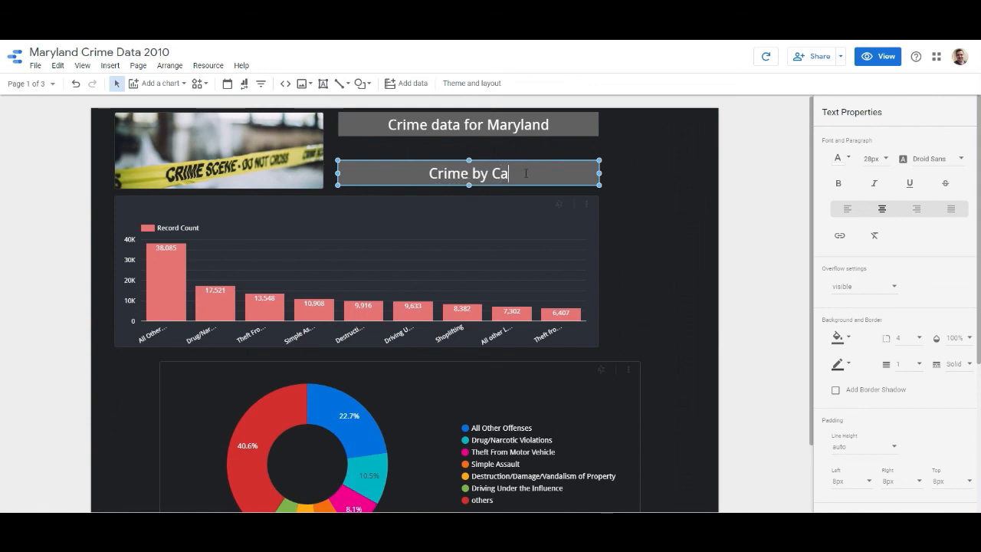
type("tegor")
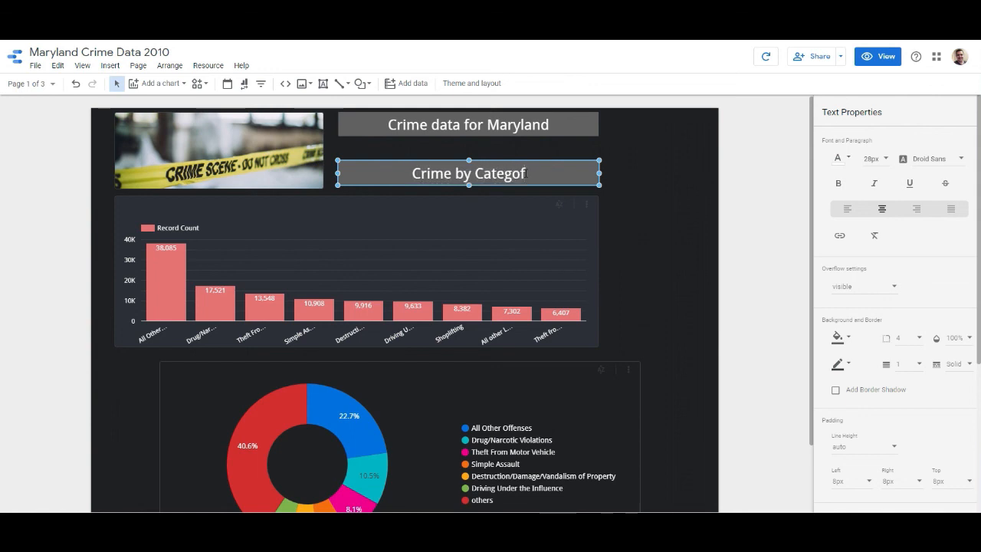
key("BackSpace")
key("BackSpace")
type("ory")
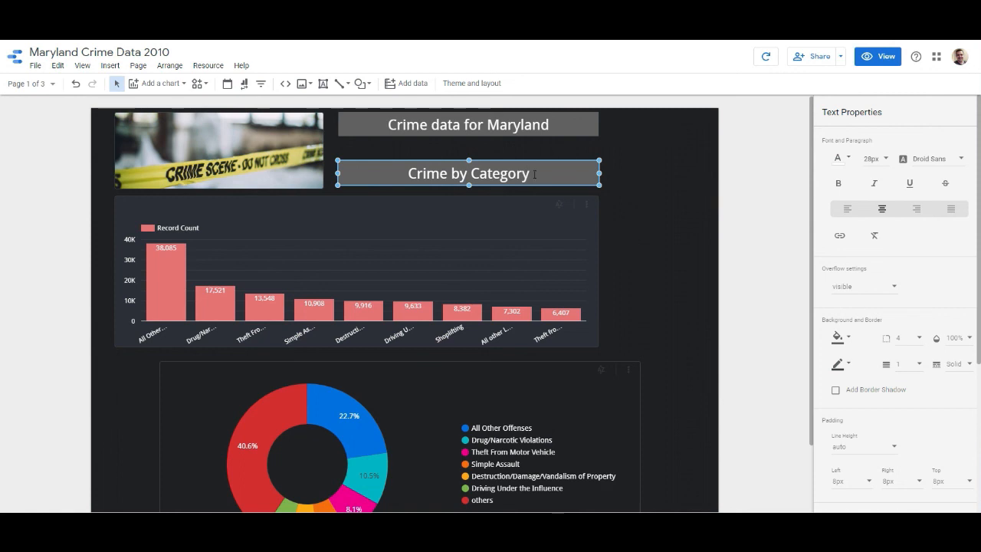
left_click(771, 198)
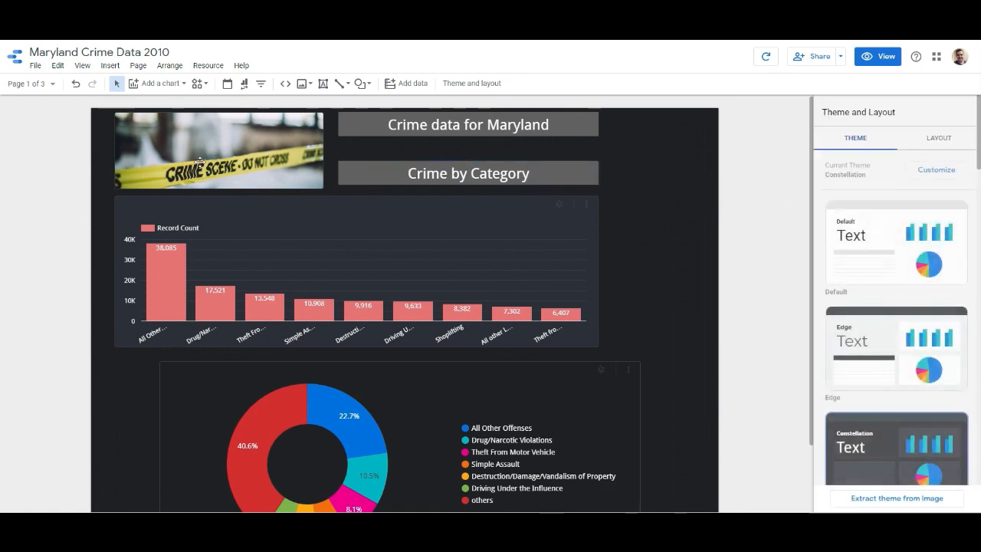
Copy the "Crime by Category" box to the Crime Type Overview 2 page and place it above the treemap
left_click_drag(578, 172, 335, 190)
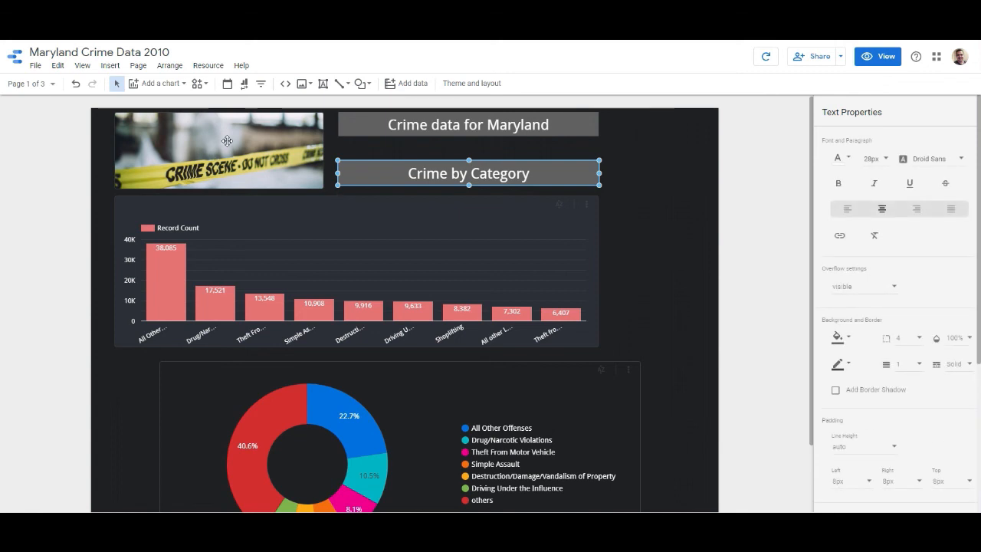
left_click(38, 84)
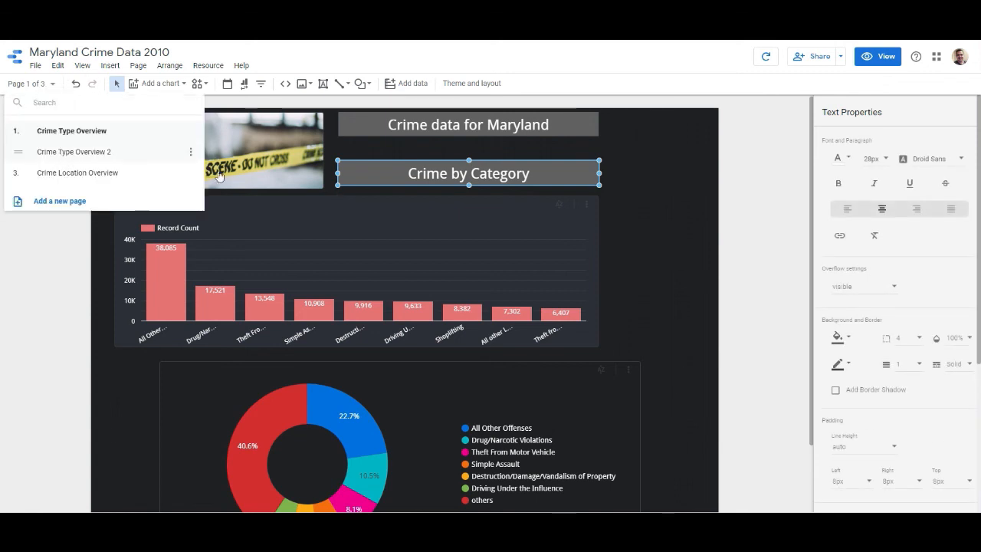
left_click(73, 152)
left_click(430, 128)
key("ctrl+v")
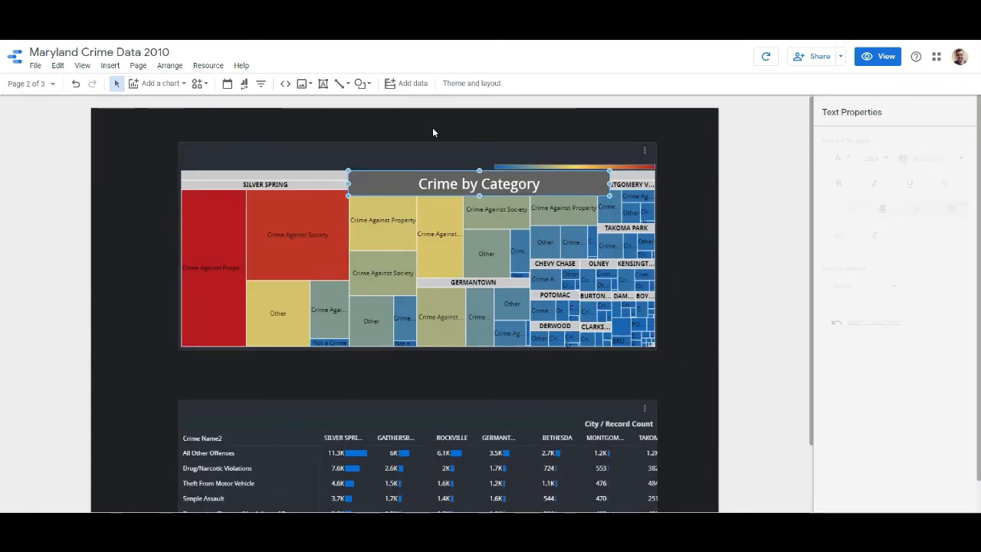
left_click_drag(495, 170, 434, 113)
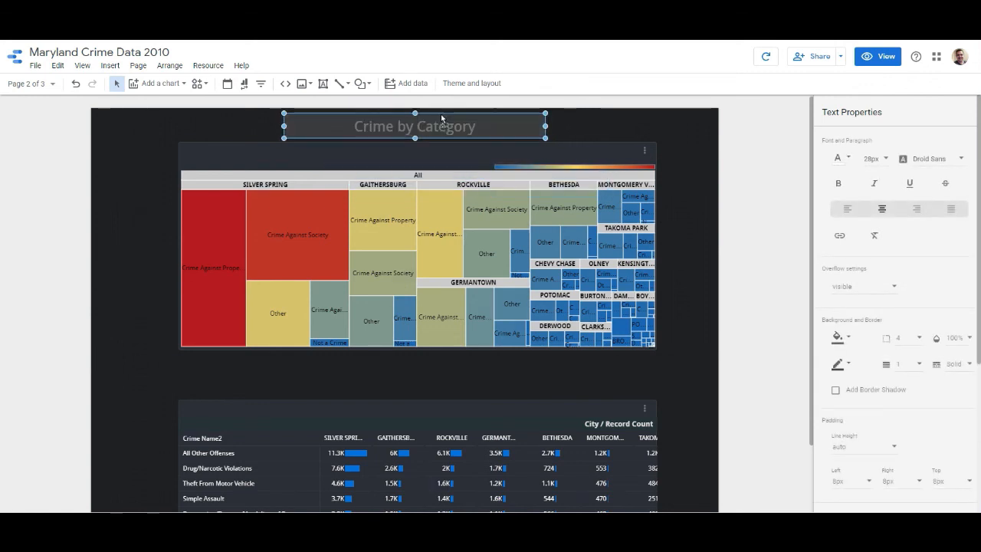
Stretch the copied heading to the treemap's full width and change its text to "Crime by Treemap"
left_click_drag(545, 126, 657, 125)
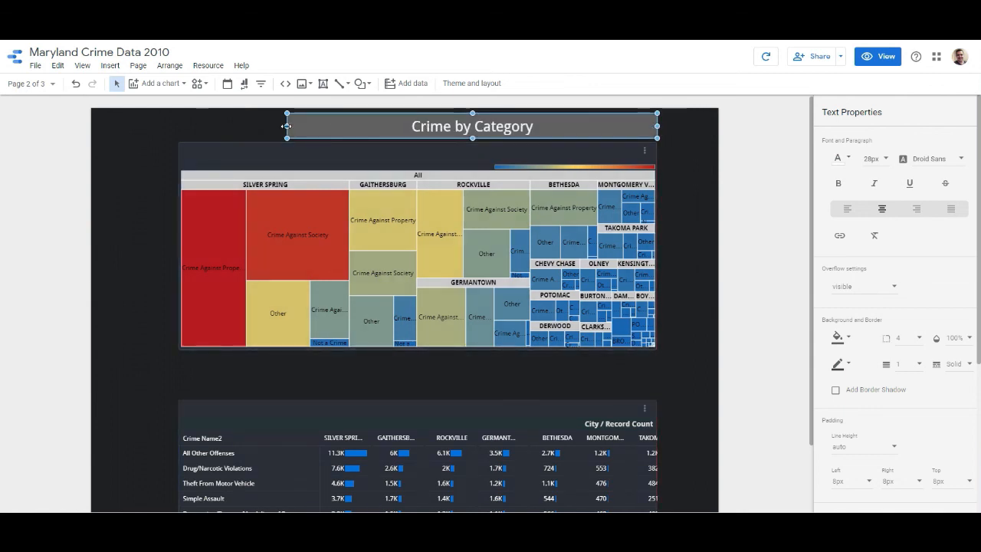
left_click_drag(286, 126, 178, 126)
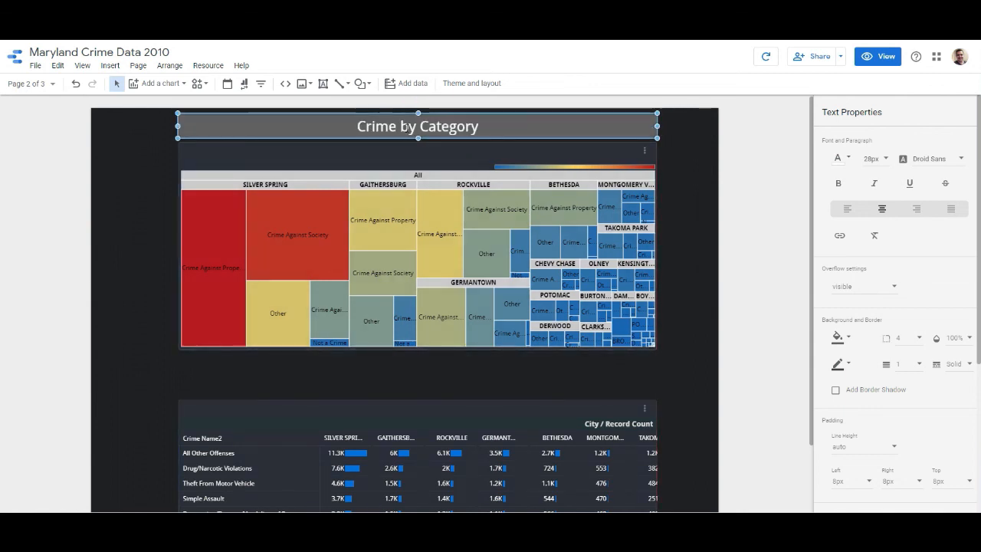
type("Treemap")
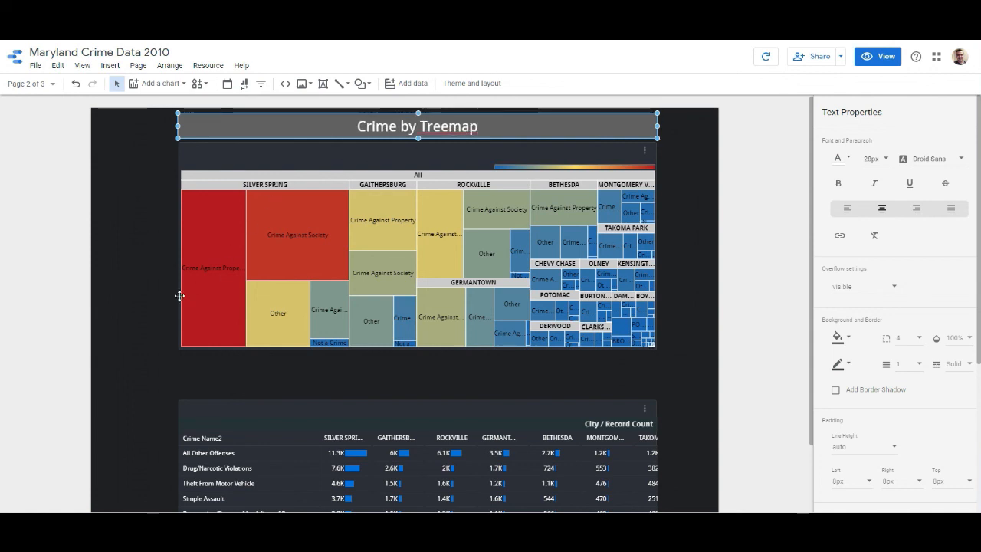
left_click(124, 312)
Paste the "Crime by Category" box onto the Crime Location Overview page and move it just above the map
left_click(53, 84)
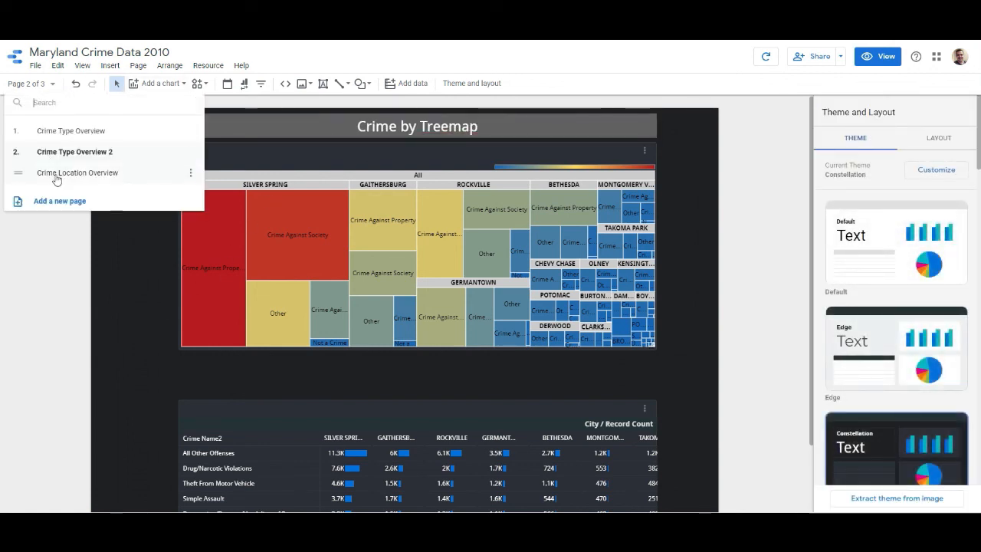
left_click(55, 174)
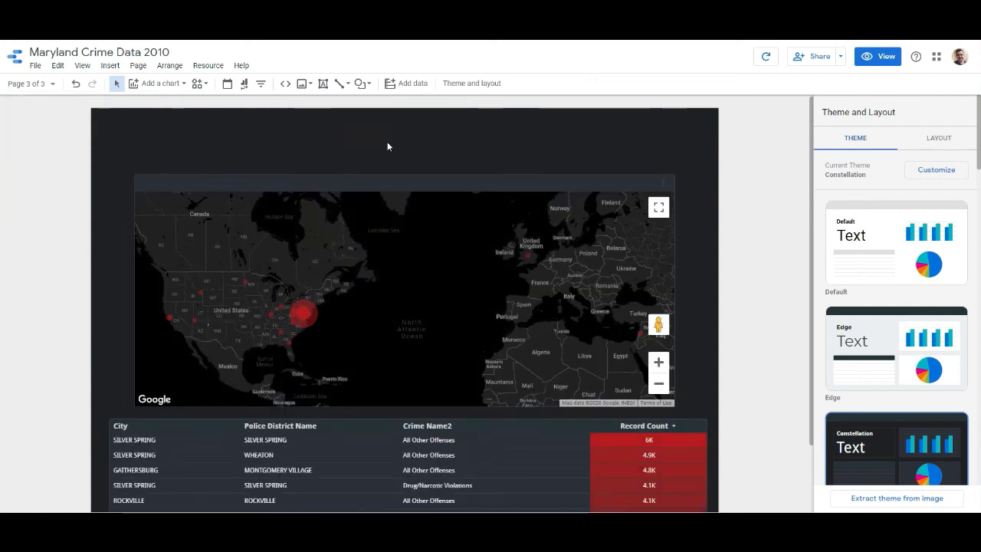
key("ctrl+v")
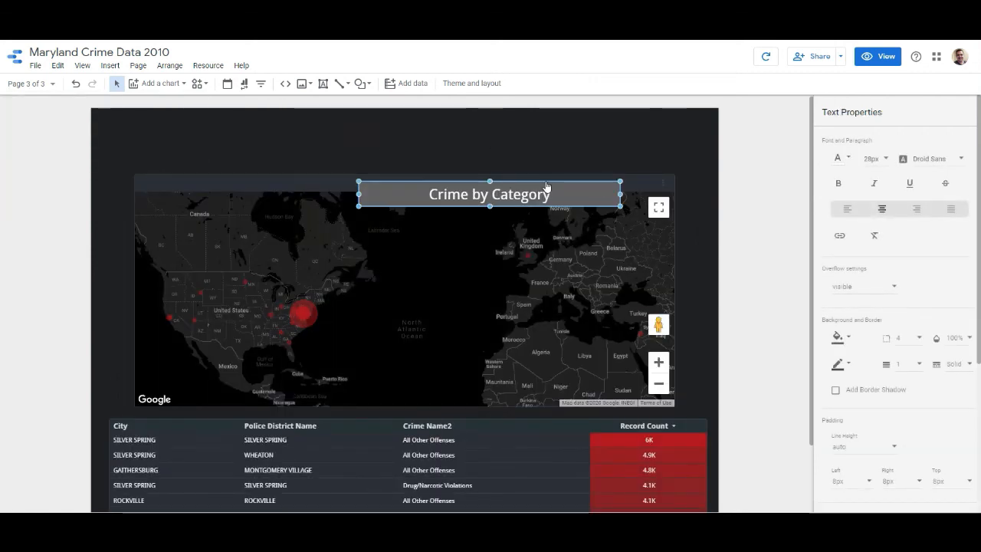
left_click_drag(611, 206, 585, 207)
left_click(587, 203)
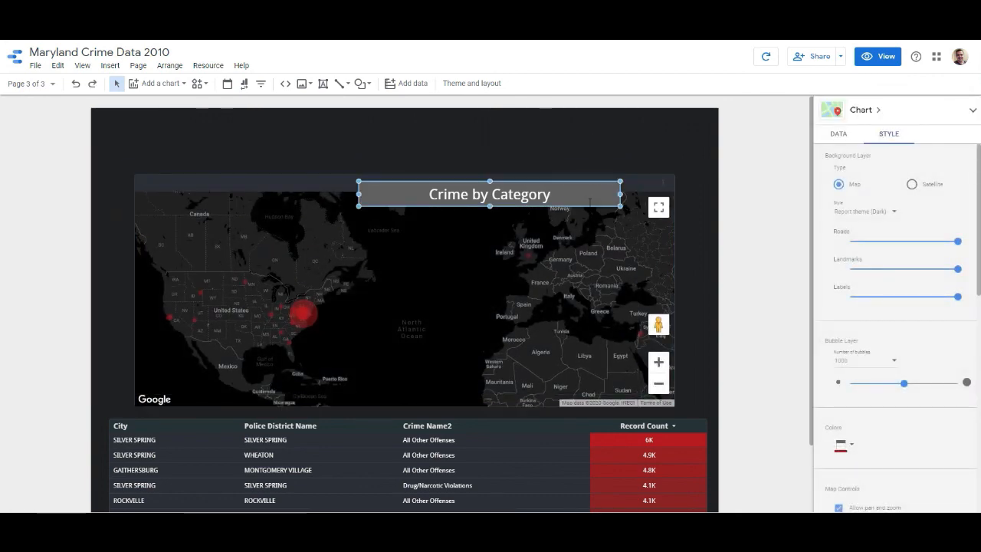
key("shift+Up")
key("shift+Up")
key("shift+Up")
key("shift+Up")
key("shift+Up")
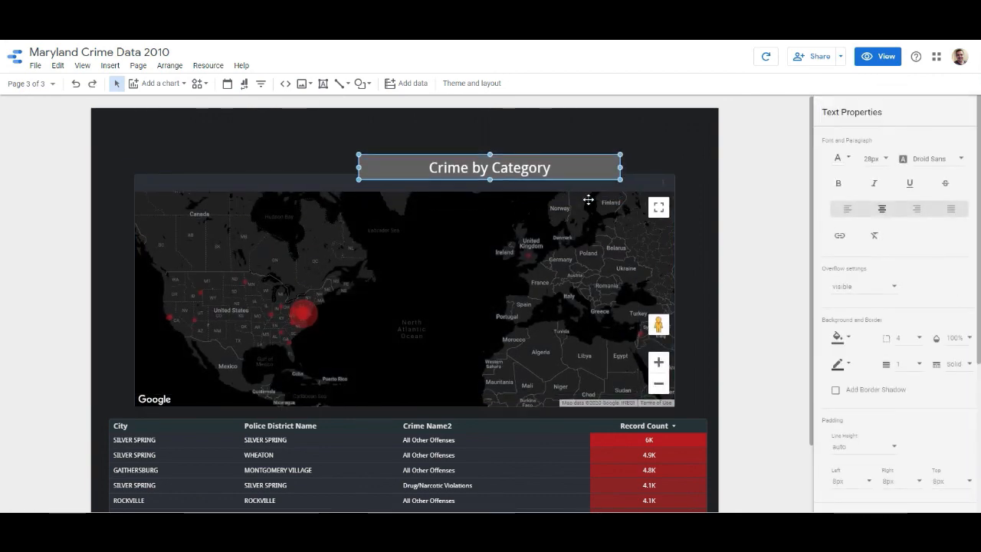
key("shift+Left")
key("shift+Left")
key("shift+Left")
key("shift+Left")
key("shift+Left")
key("shift+Left")
key("shift+Left")
key("shift+Left")
key("shift+Left")
key("shift+Left")
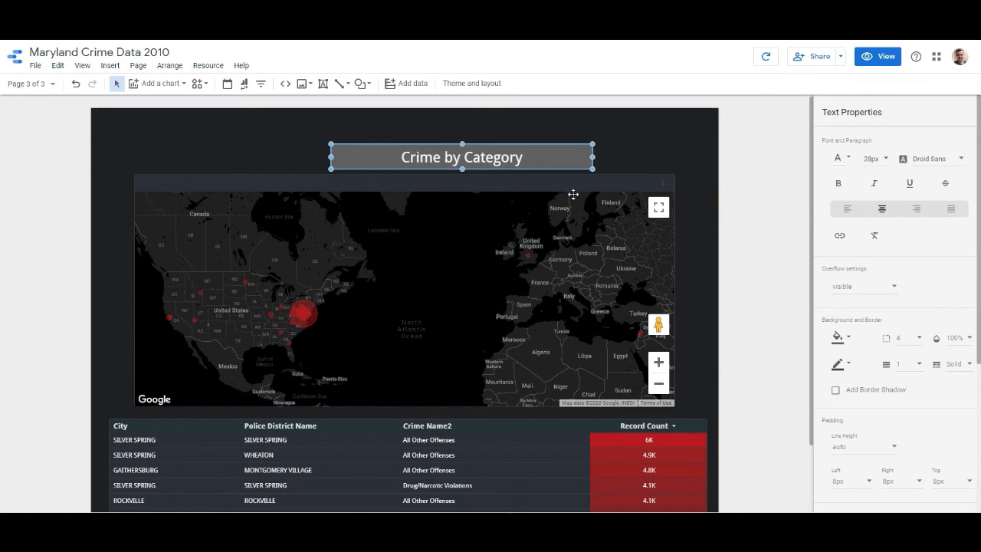
Stretch the location page heading to the map's full width and change its text to "Crime by City Distribution"
left_click_drag(560, 156, 675, 156)
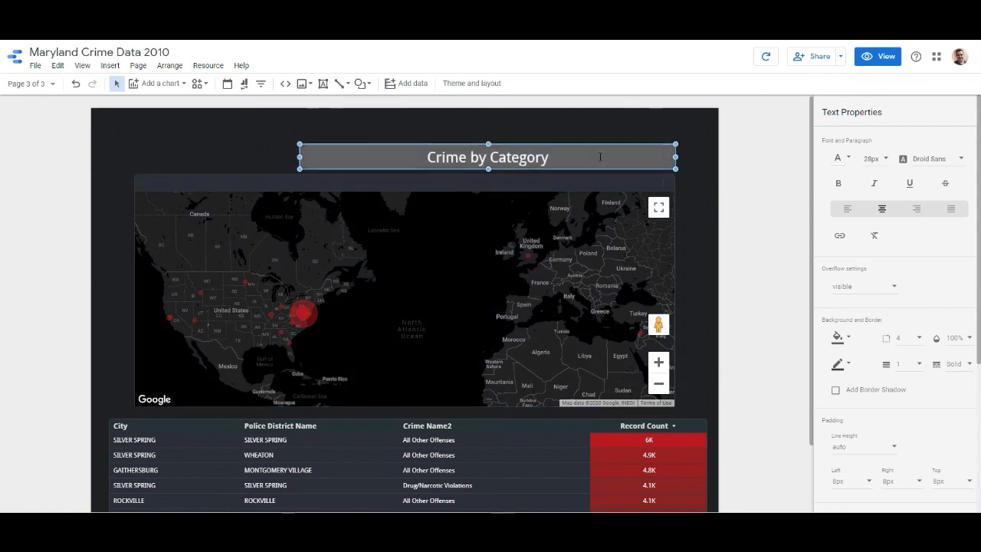
left_click_drag(294, 157, 134, 157)
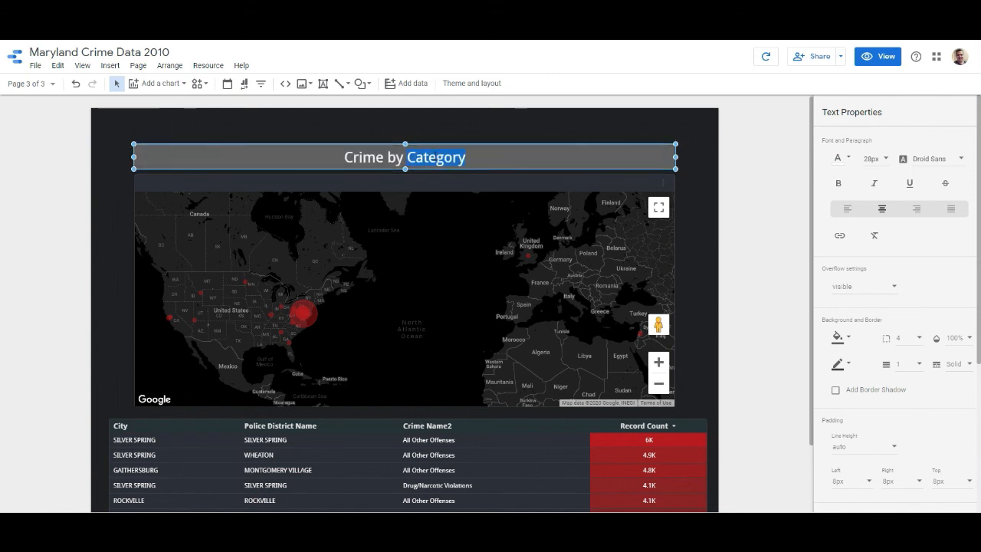
type("City Ds")
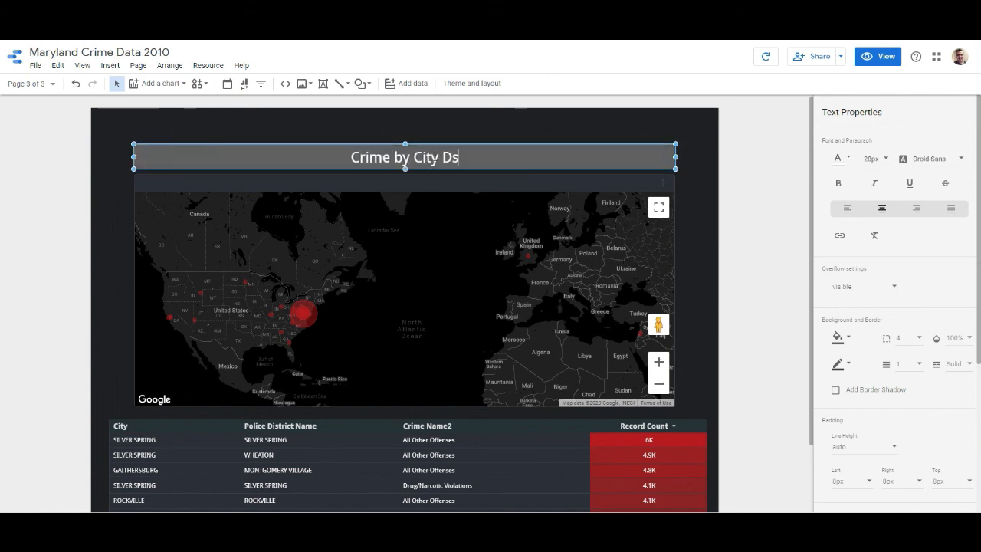
key("BackSpace")
type("istribution")
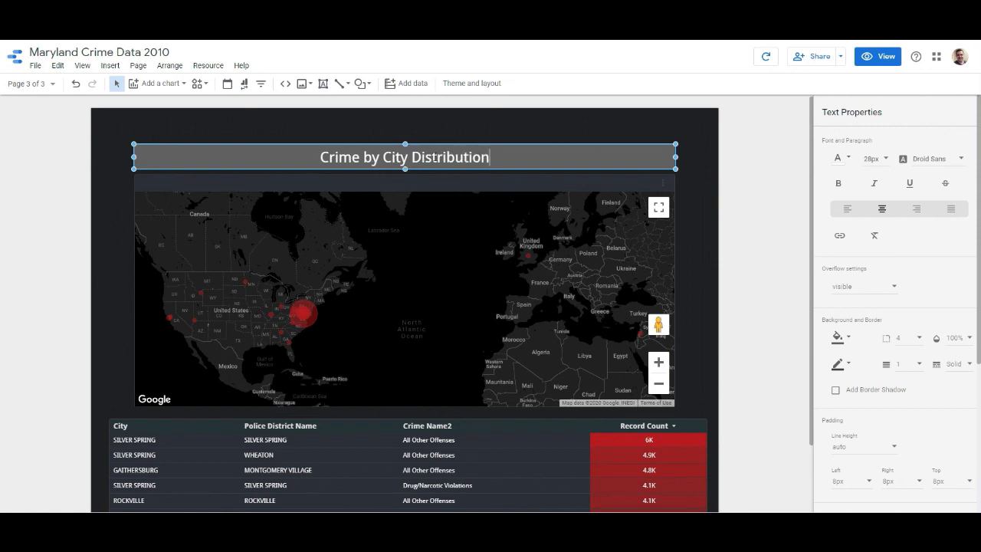
left_click(796, 213)
Look over the location page, switch the report to view mode, and show the Crime Type Overview page
scroll(794, 213, "down", 2)
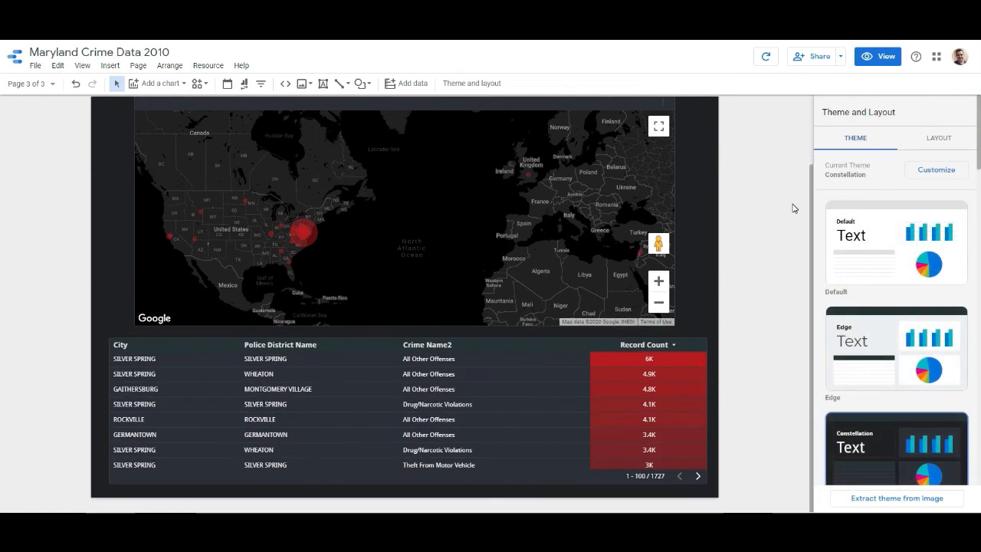
scroll(794, 212, "up", 2)
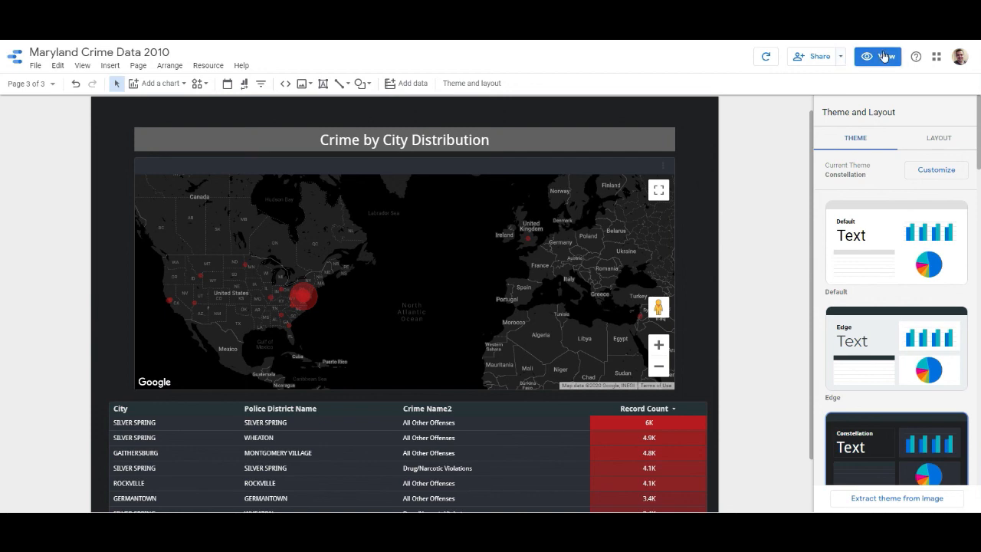
left_click(879, 56)
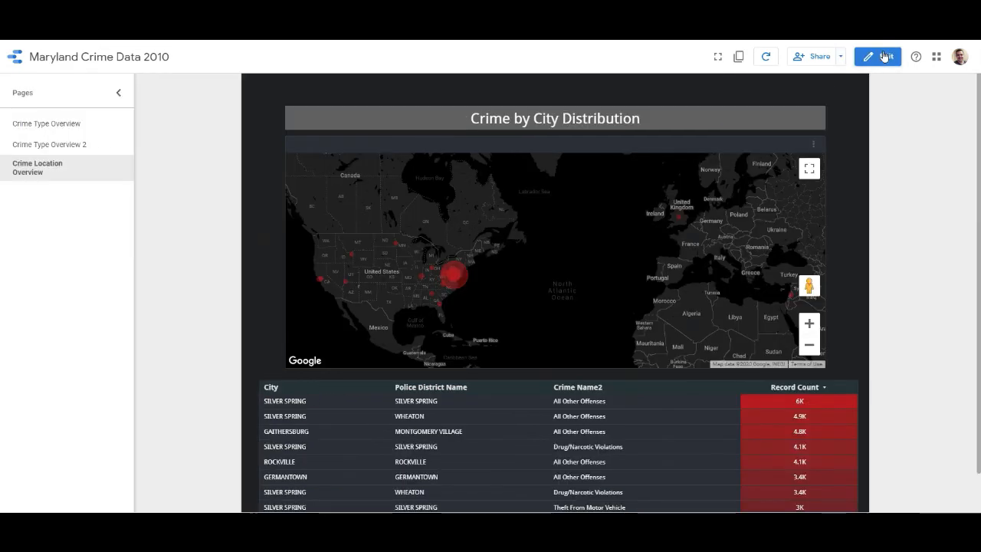
left_click(99, 133)
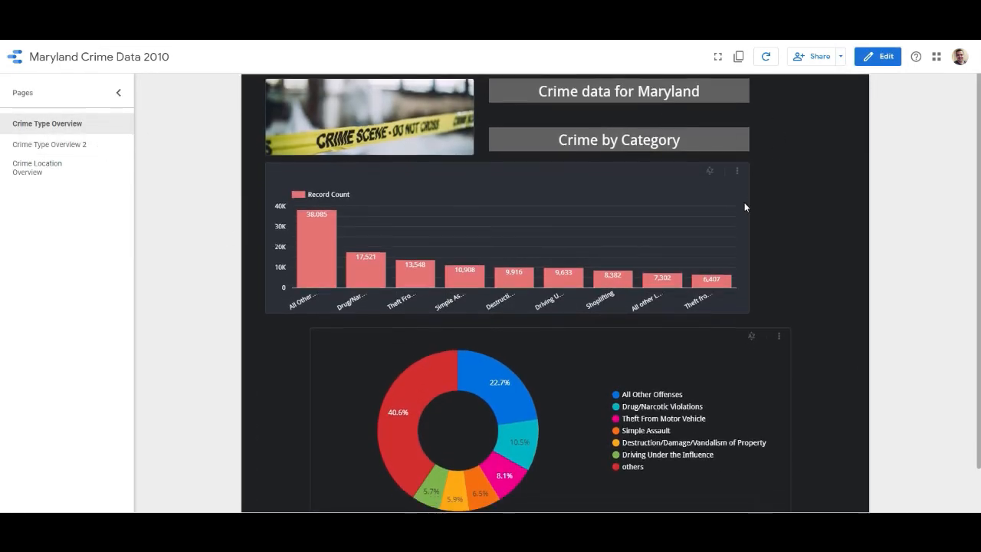
Look over all three report pages in view mode, ending on the Crime Type Overview 2 page
scroll(531, 350, "down", 1)
scroll(534, 323, "up", 1)
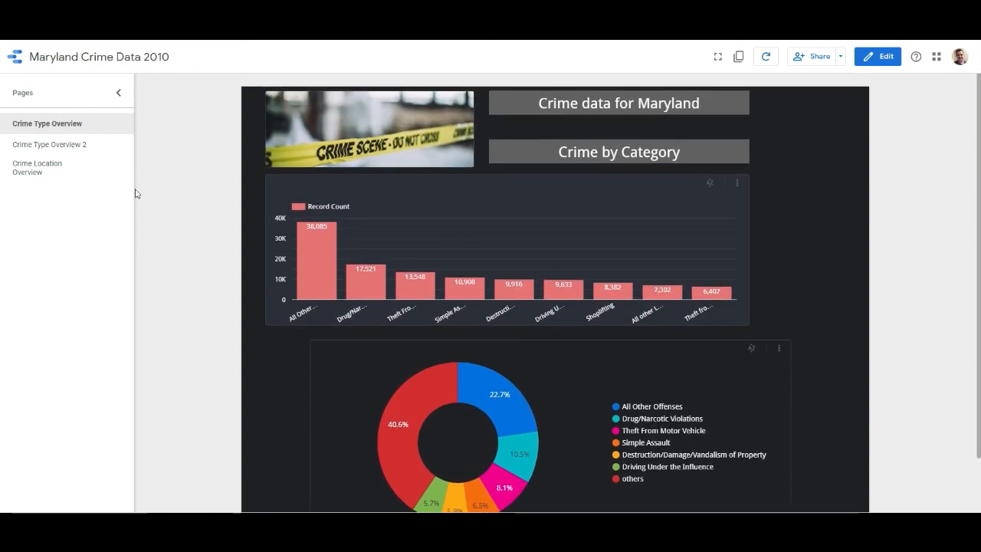
left_click(88, 159)
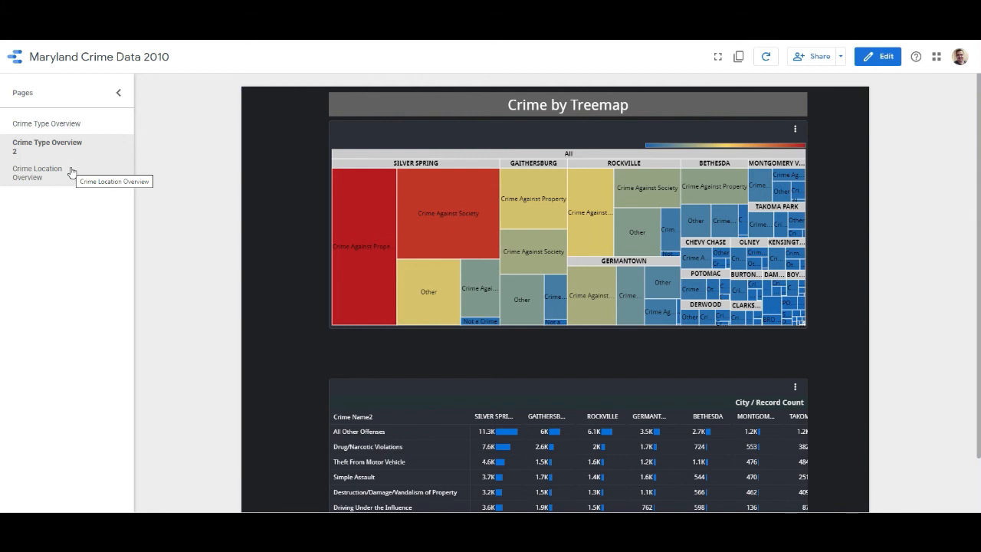
left_click(71, 171)
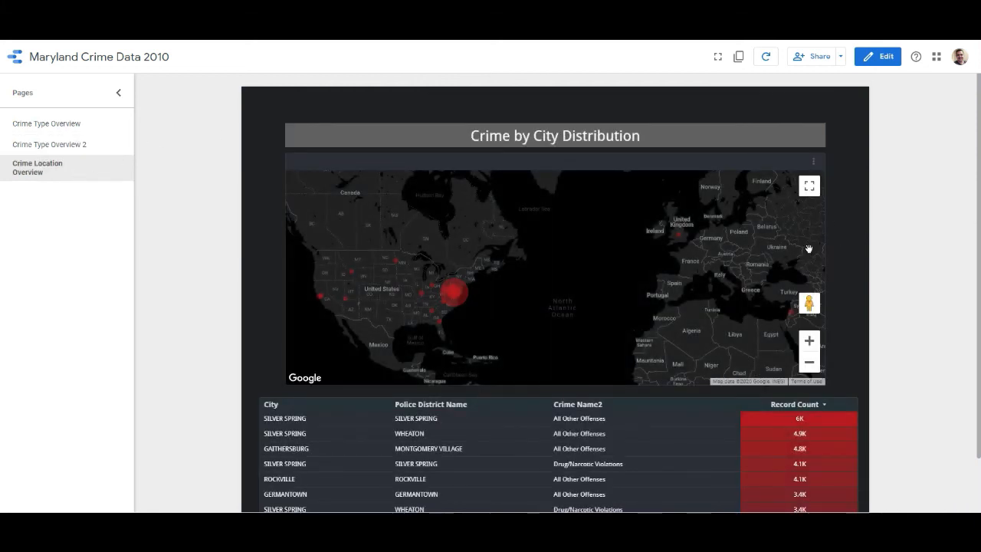
left_click(78, 131)
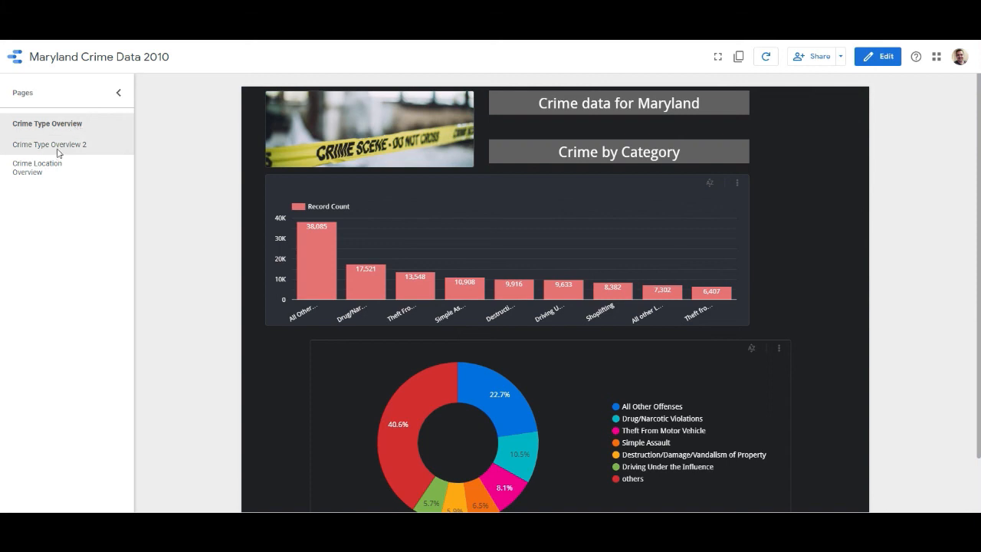
left_click(58, 151)
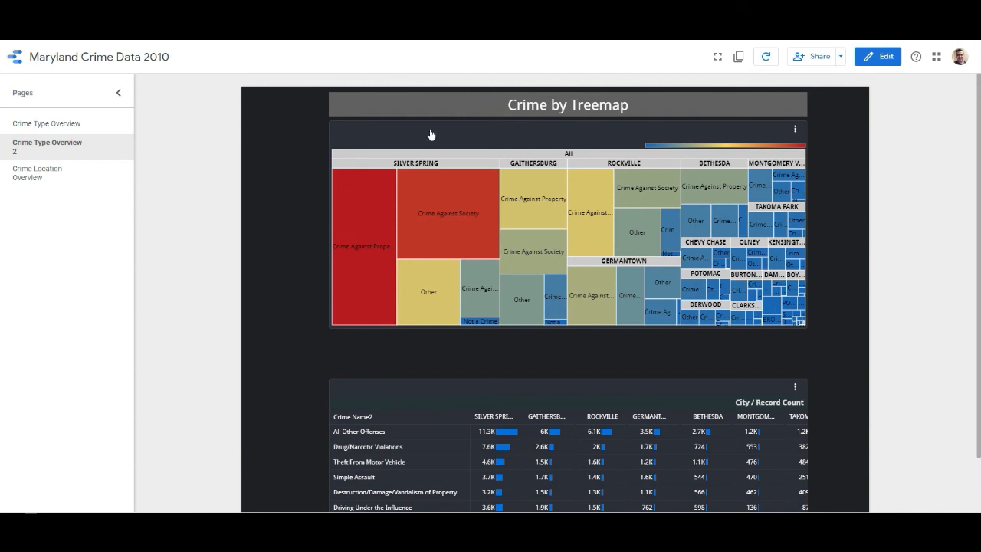
mouse_move(728, 234)
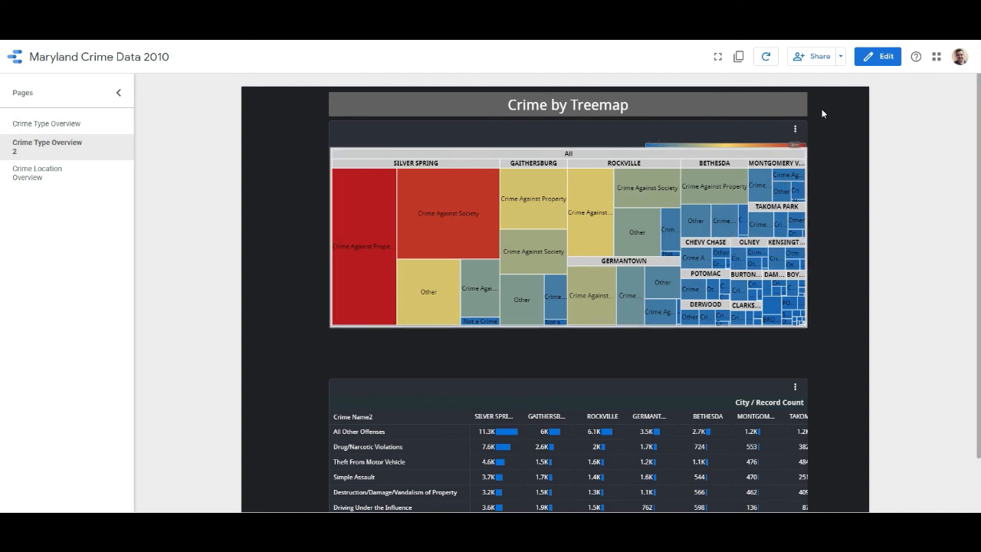
Review the report's sharing options and the settings for adding people, and close them without sending an invitation
left_click(843, 61)
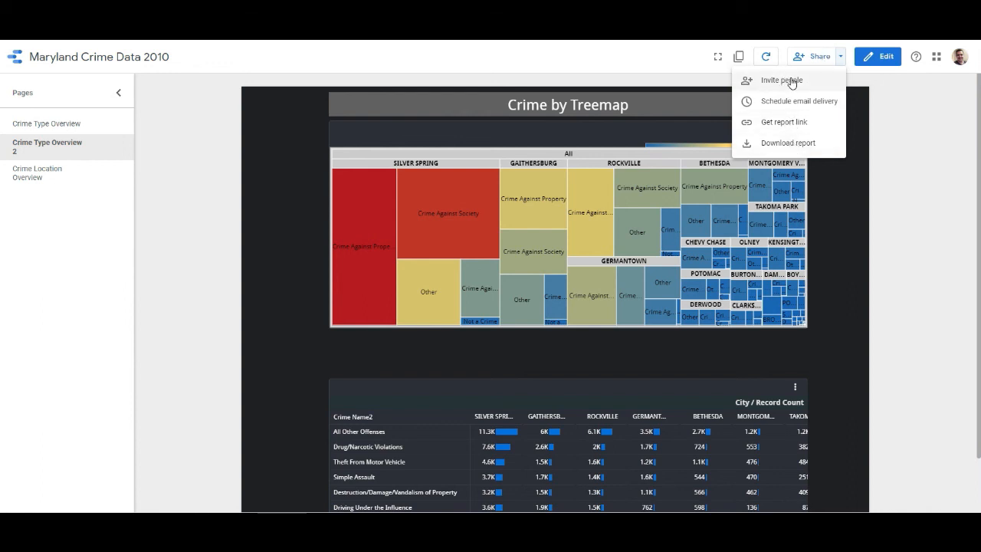
left_click(812, 61)
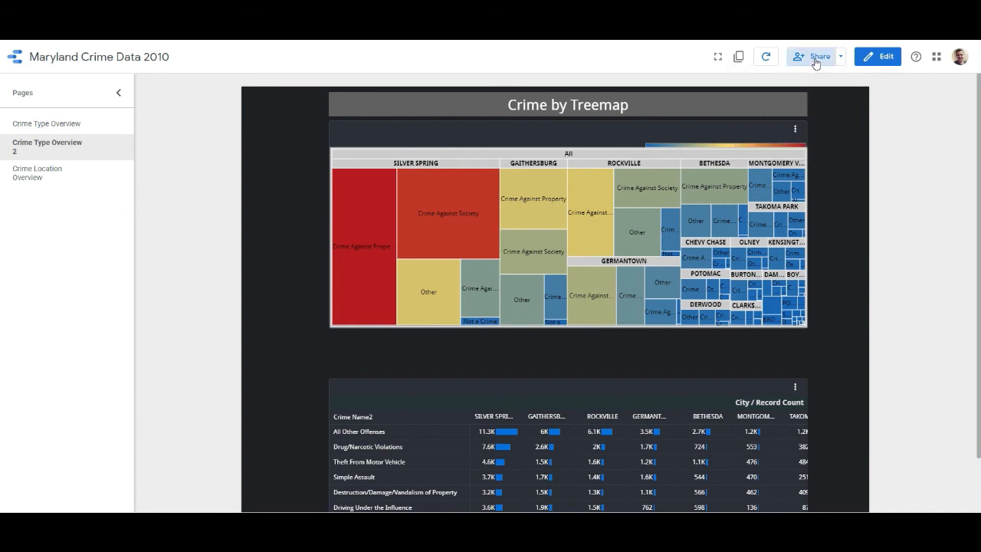
left_click(816, 61)
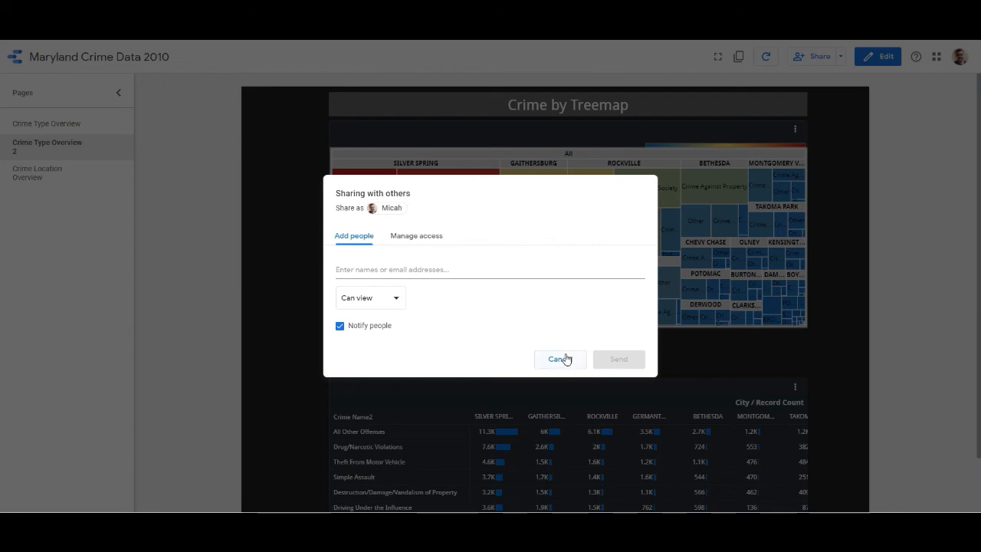
left_click(564, 359)
Download all pages of the report as a PDF and dismiss the download scan banner
left_click(843, 57)
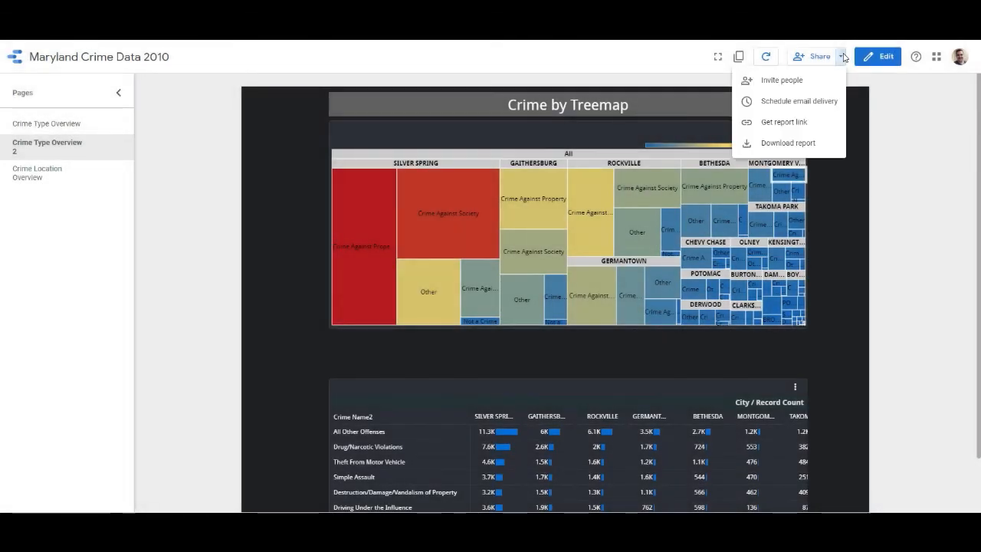
left_click(796, 142)
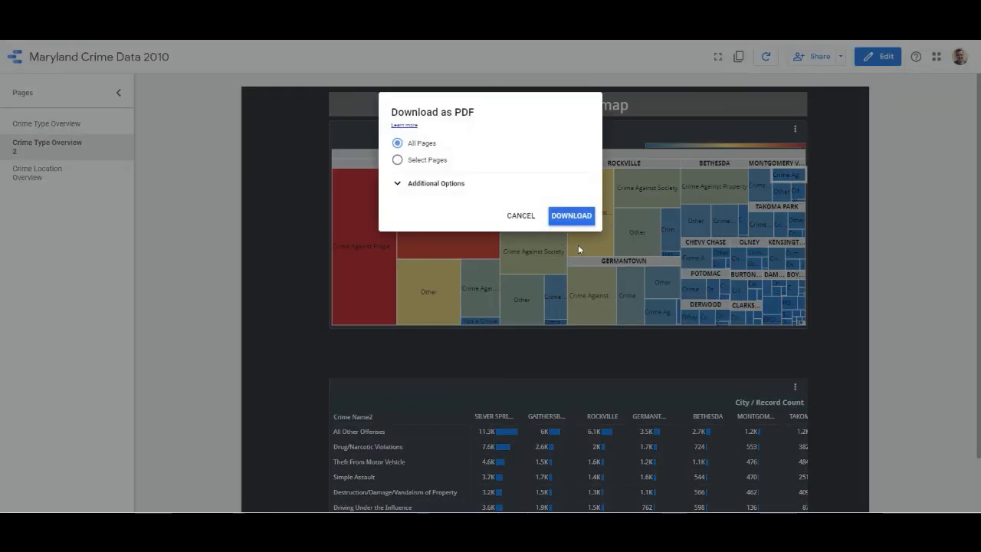
left_click(571, 215)
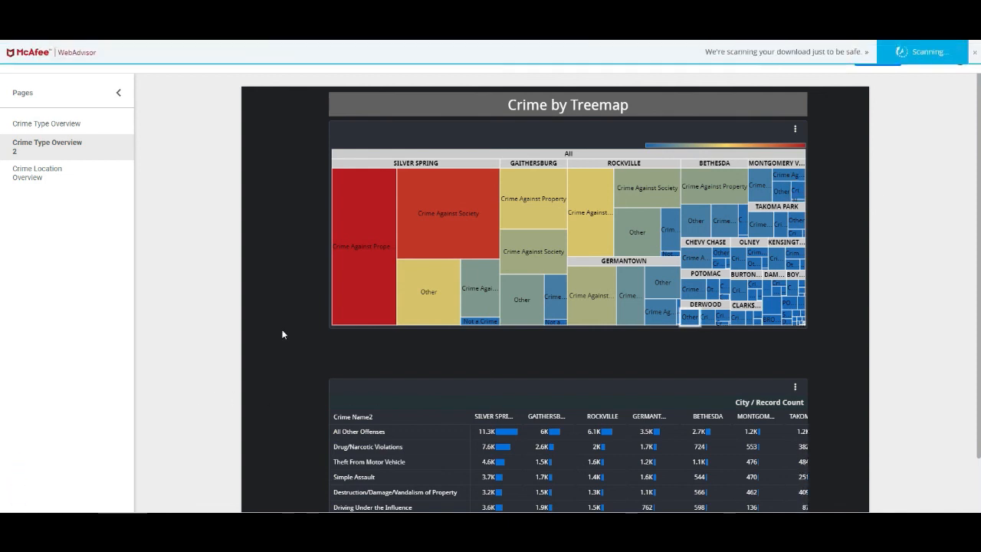
left_click(976, 54)
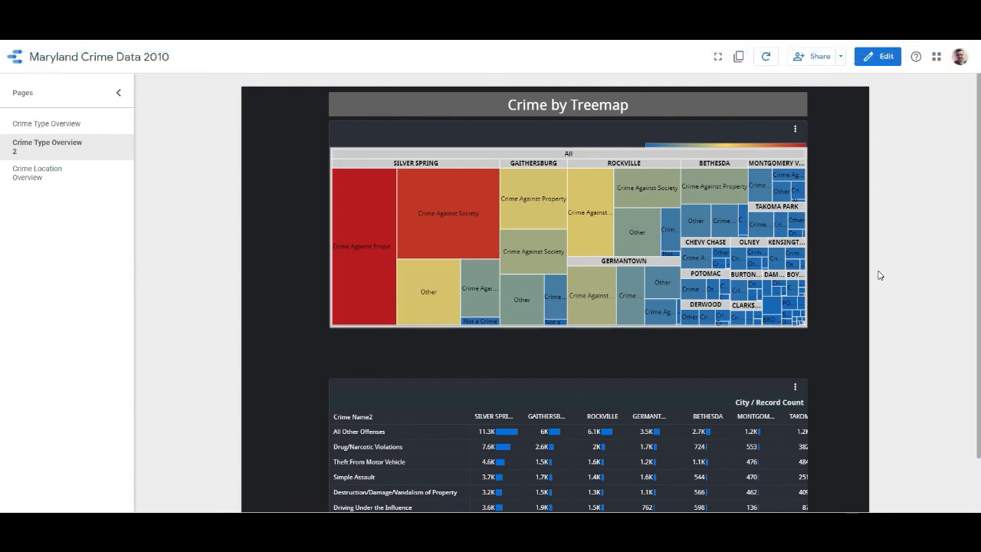